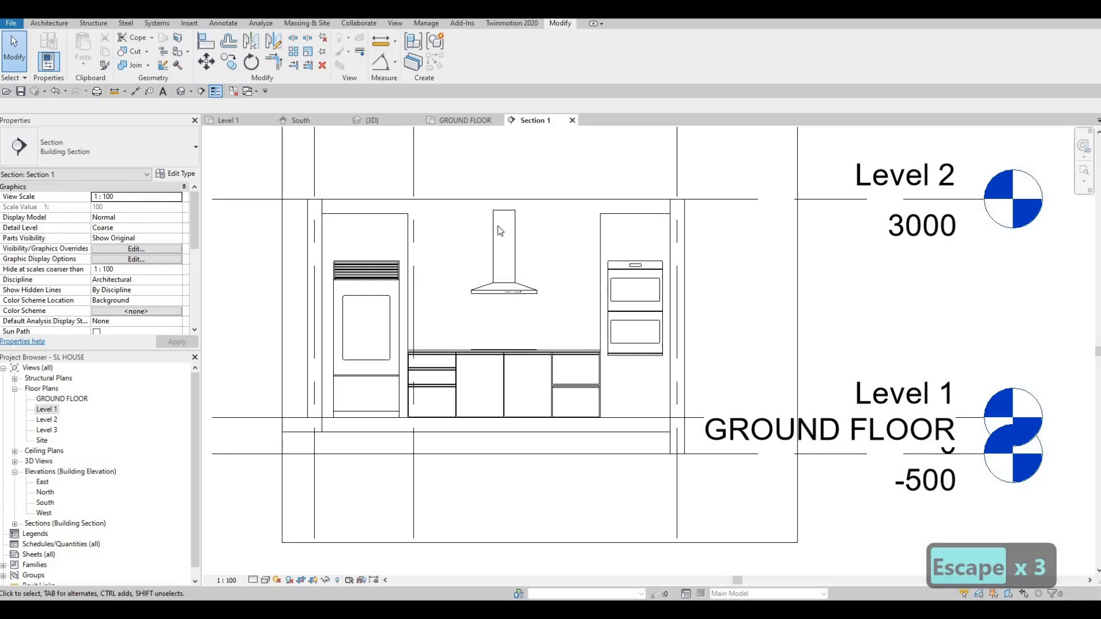
Step: Check the Level 1 floor plan and return to Section 1 to examine the kitchen wall around the range hood
scroll(493, 217, up, 1)
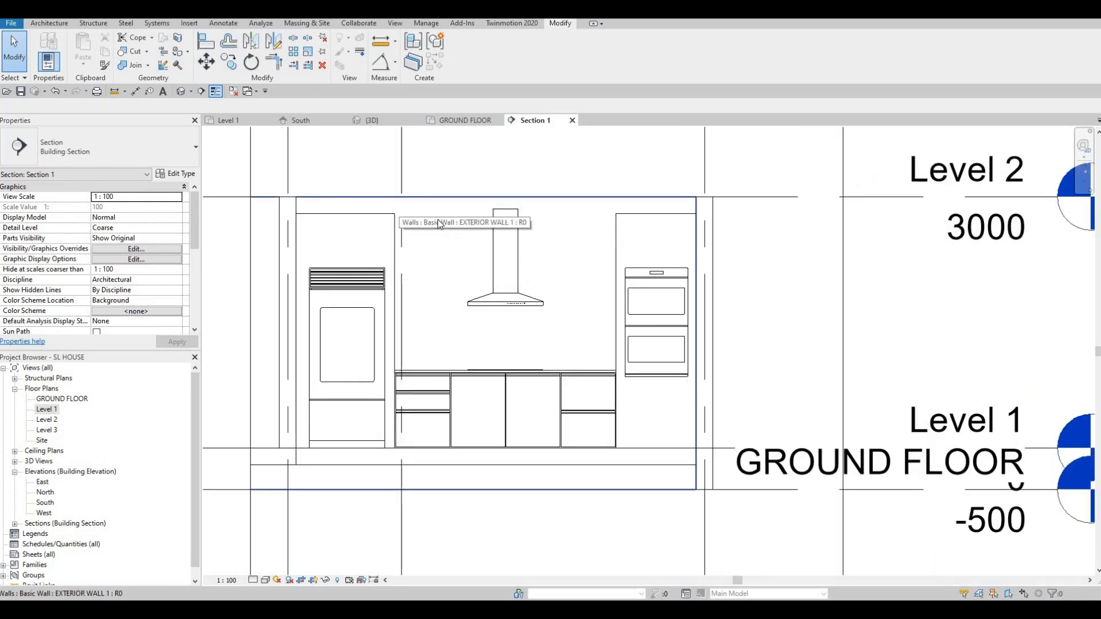
double_click(53, 411)
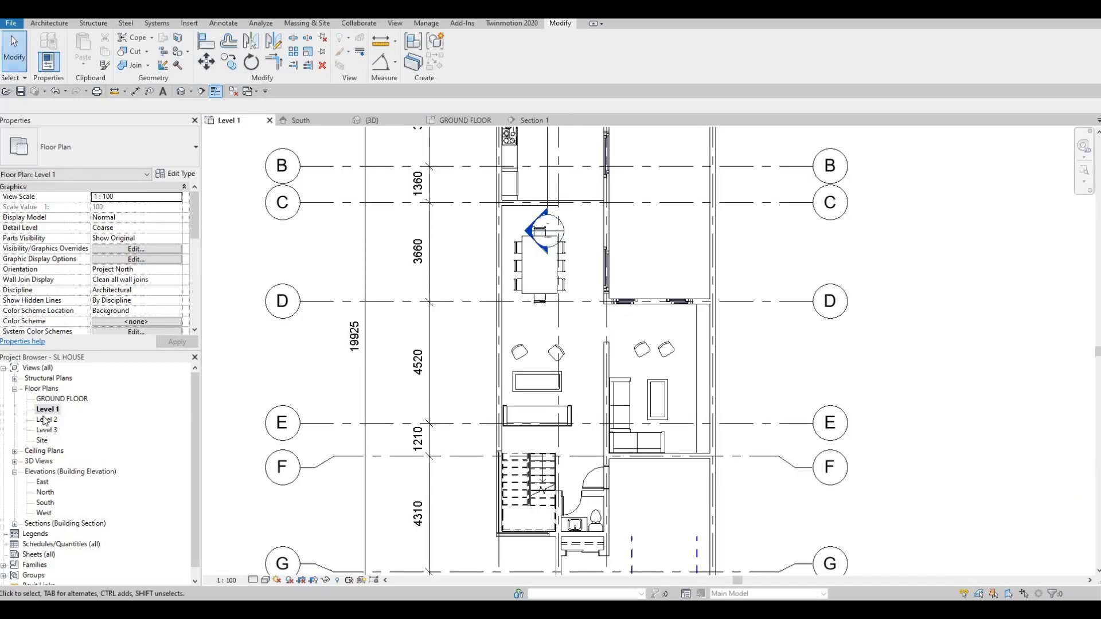
click(534, 130)
click(534, 120)
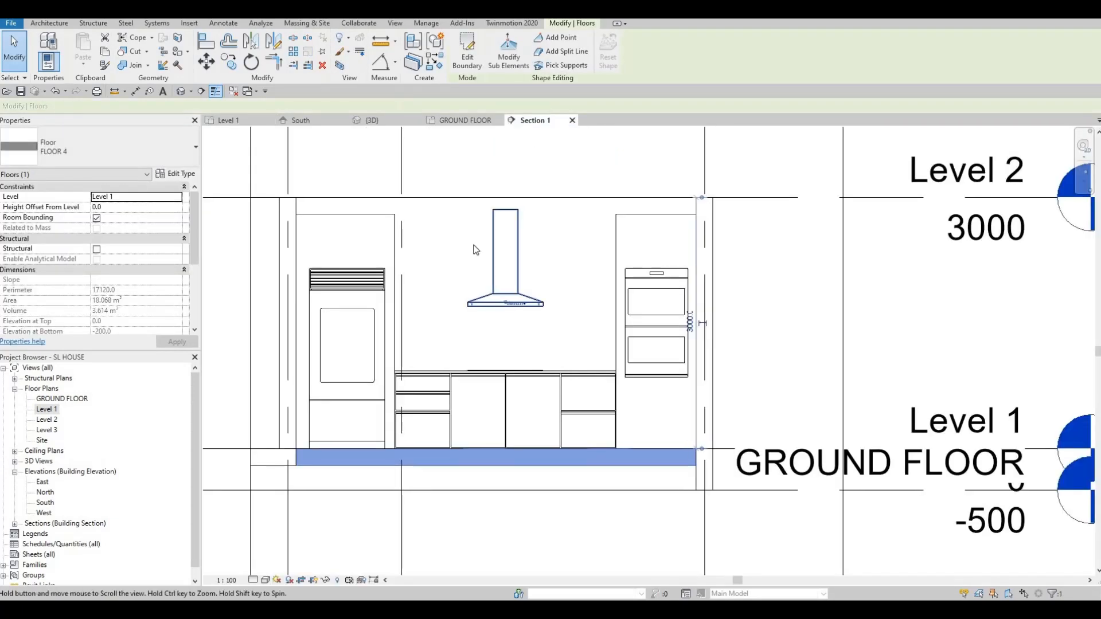
scroll(475, 248, down, 1)
scroll(383, 250, up, 2)
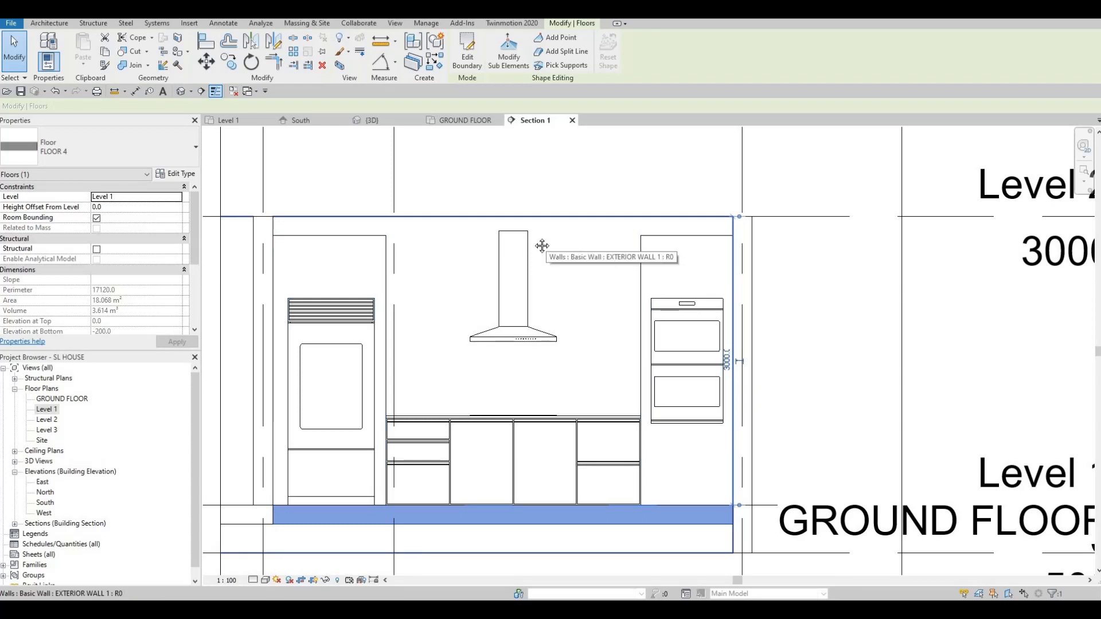
middle_drag(539, 275, 539, 270)
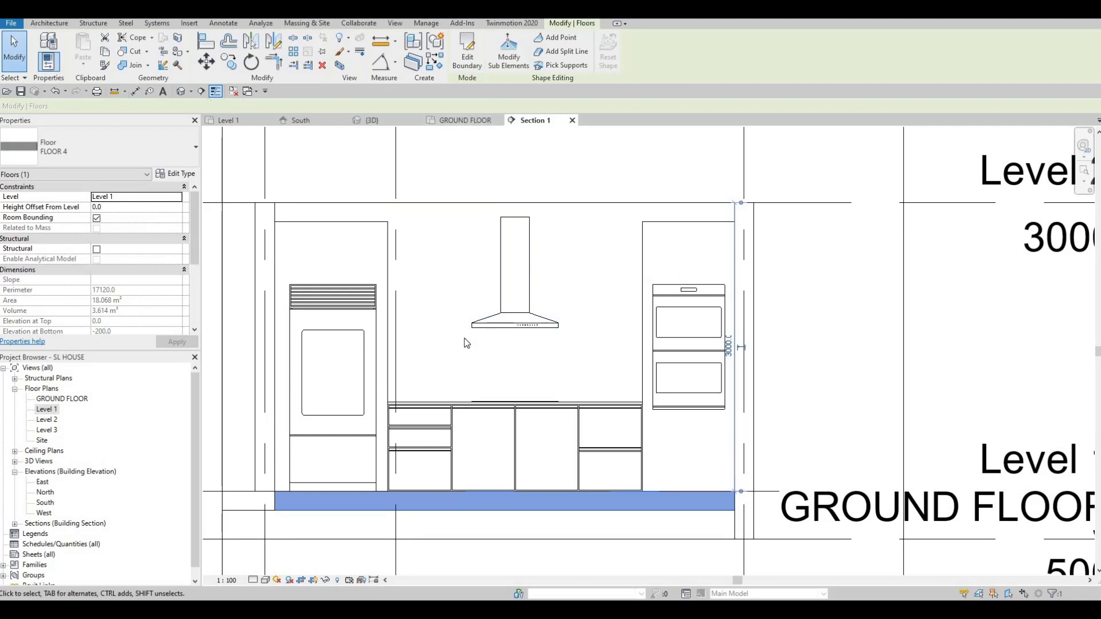
Step: Create an in-place component in the Generic Models category, accepting the suggested name Generic Models 3
click(49, 23)
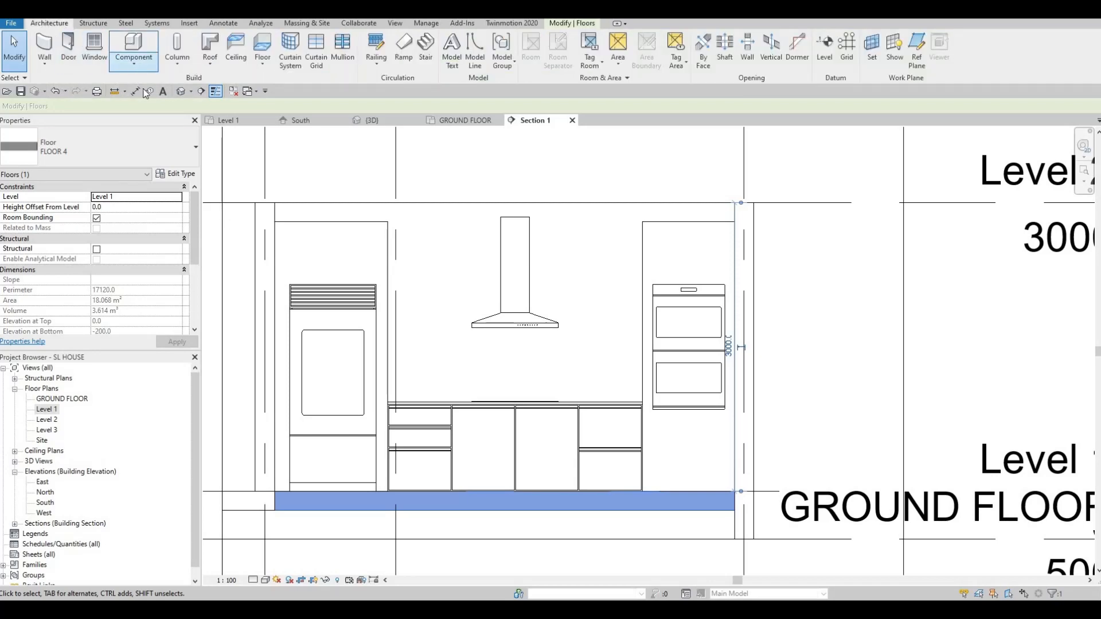
click(135, 64)
click(154, 111)
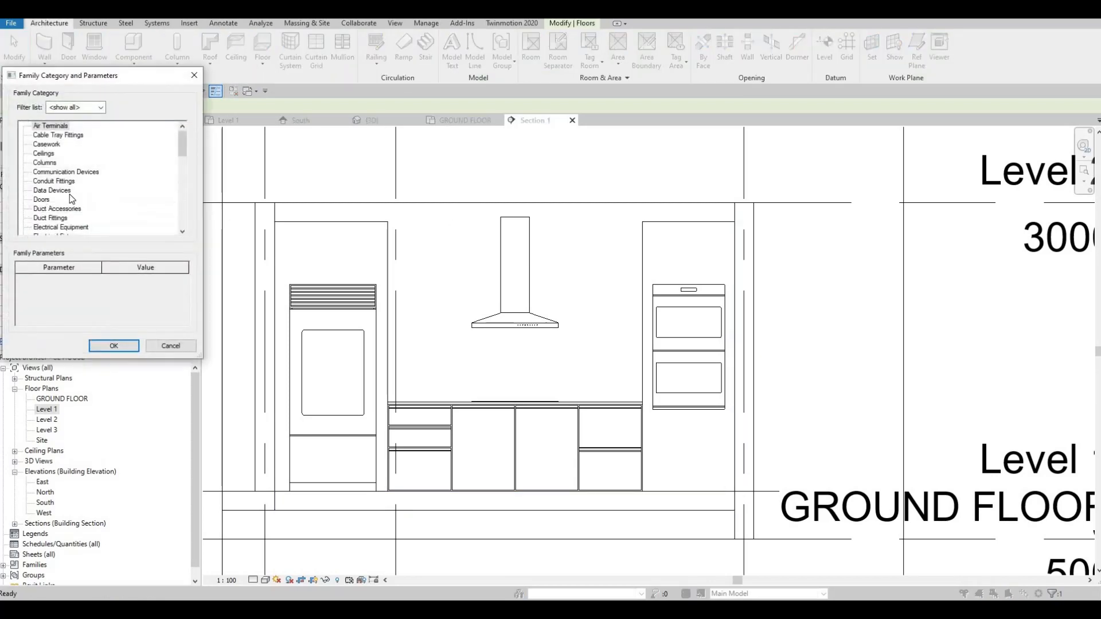
scroll(52, 224, down, 4)
click(51, 227)
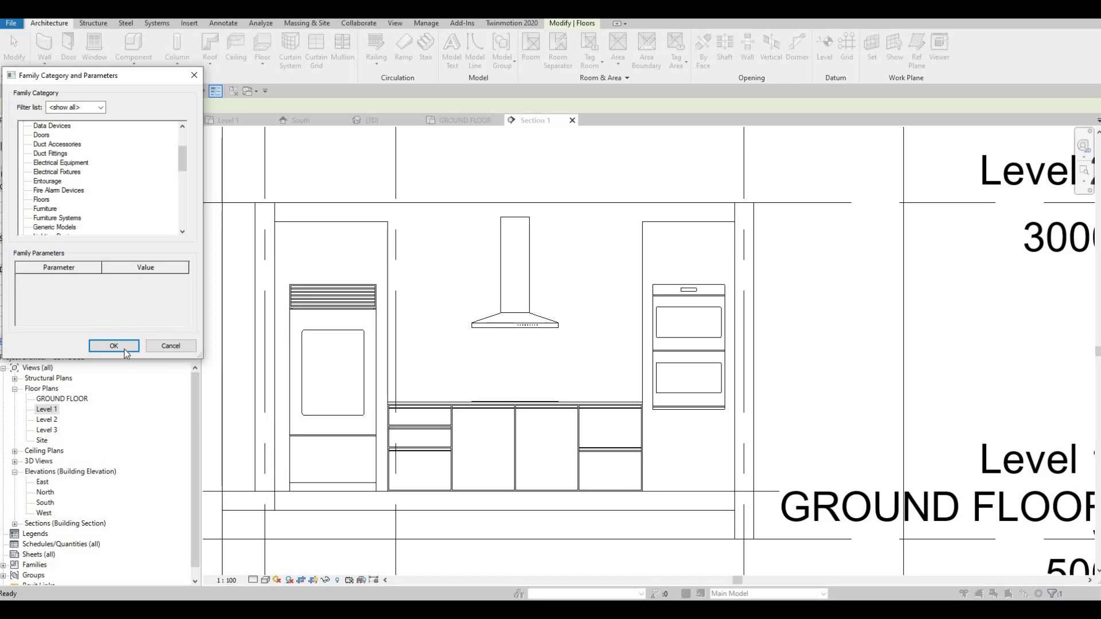
click(114, 346)
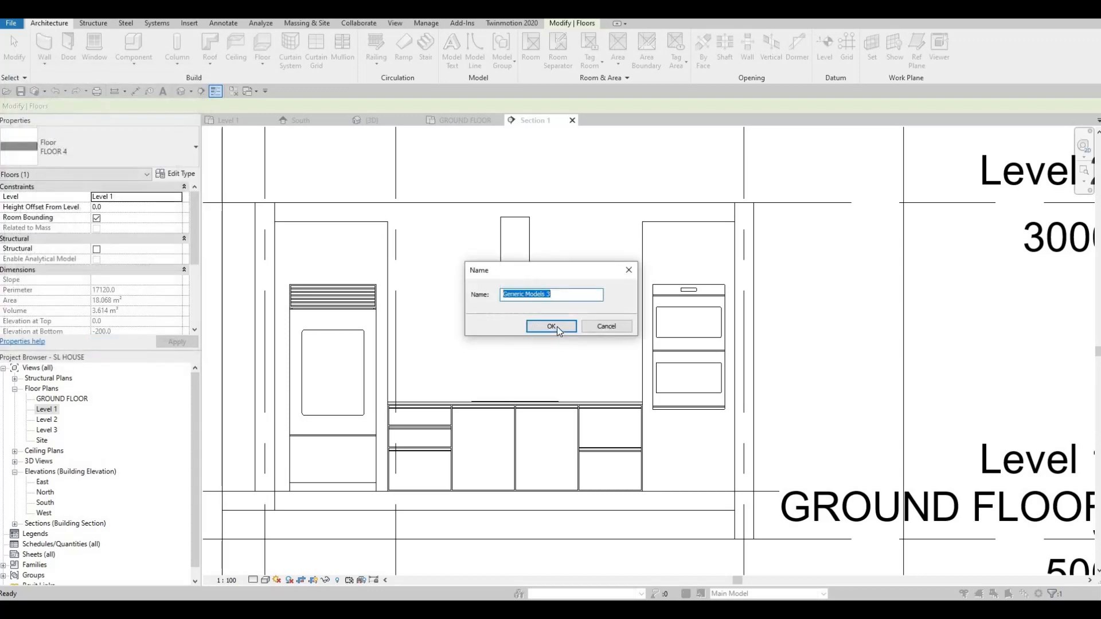
click(556, 326)
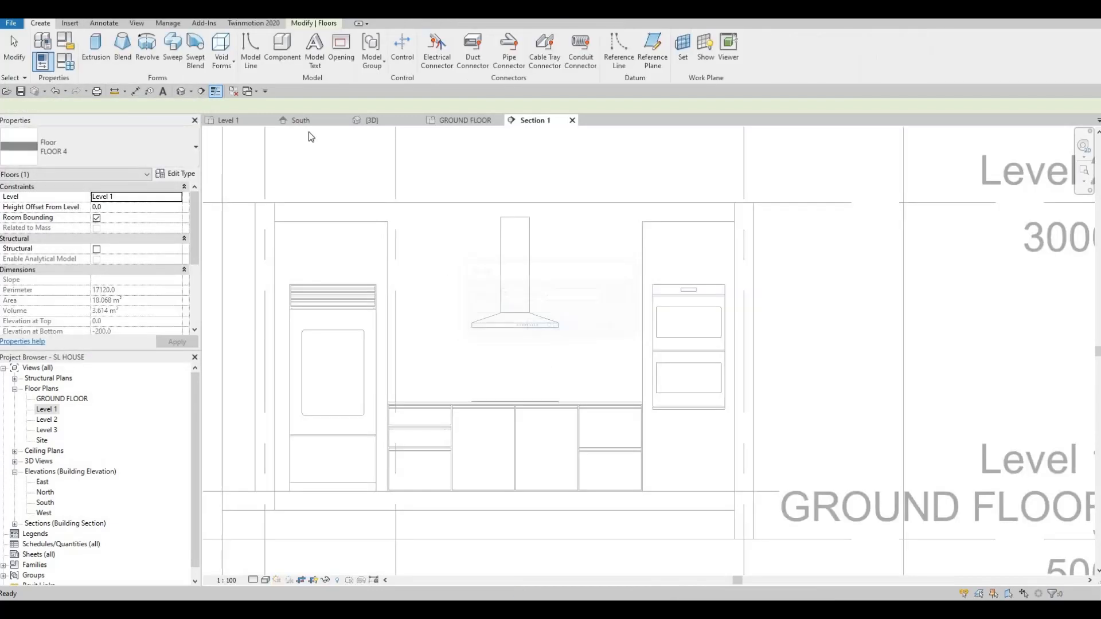
click(94, 47)
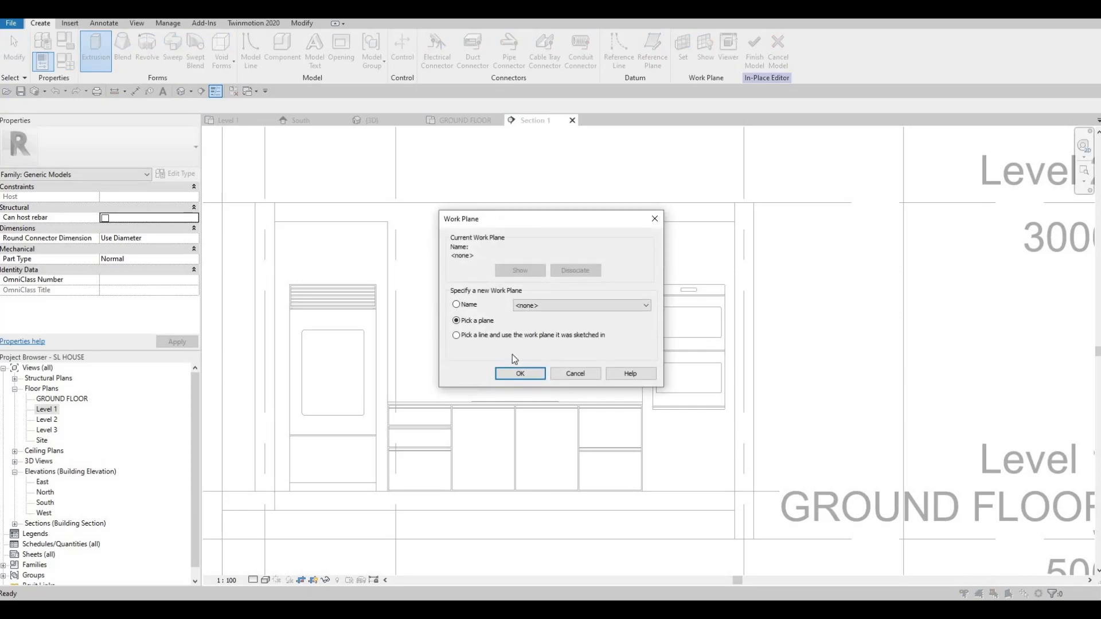
click(521, 374)
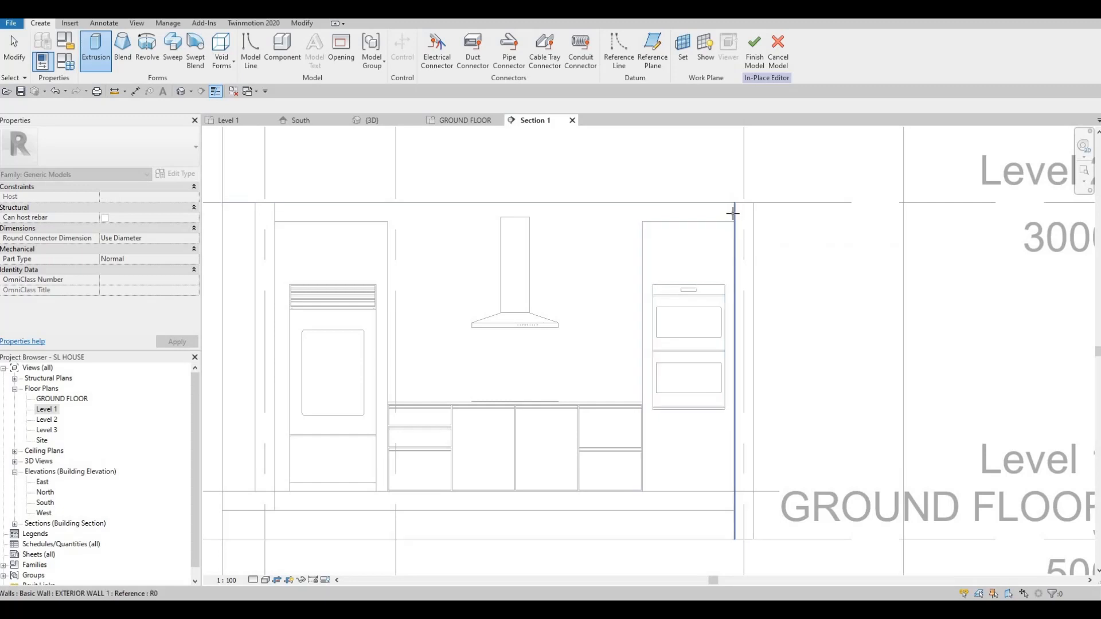
key(Tab)
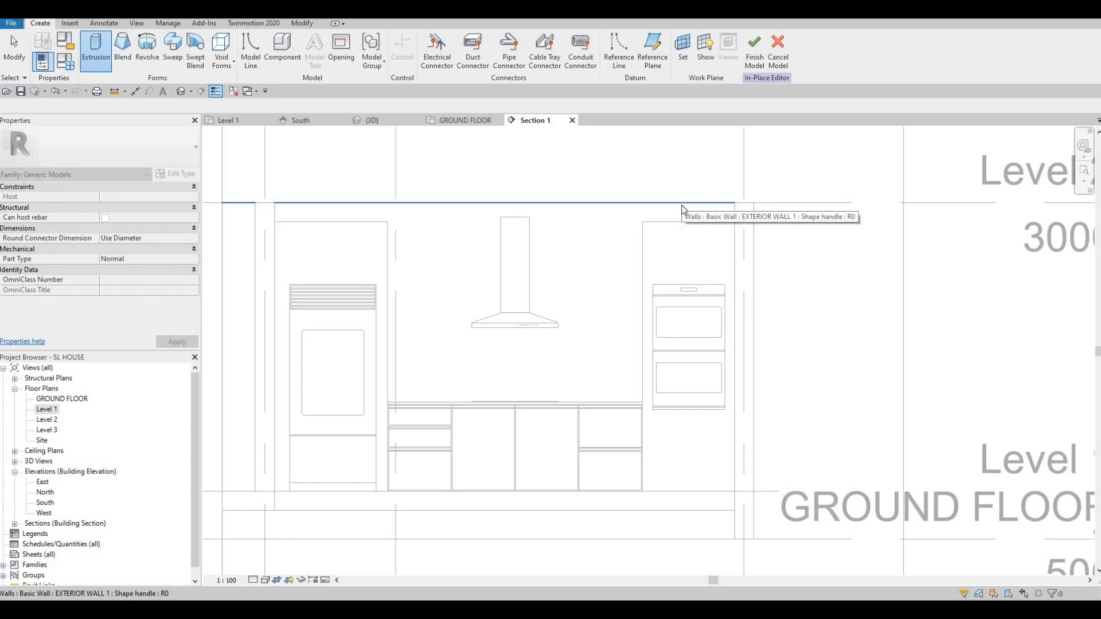
click(683, 206)
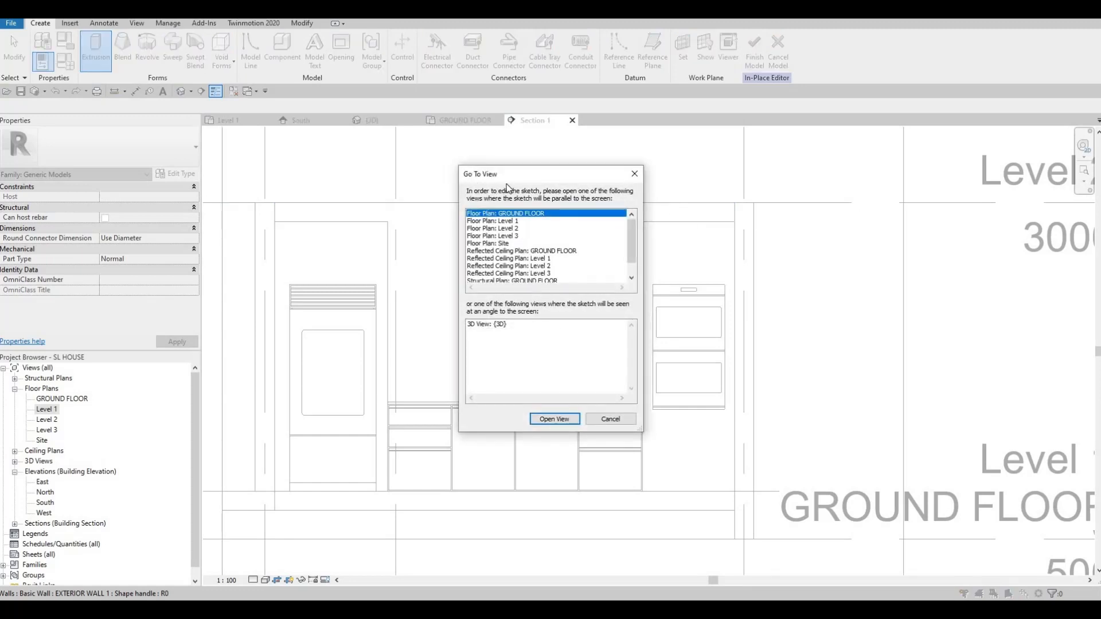
key(Escape)
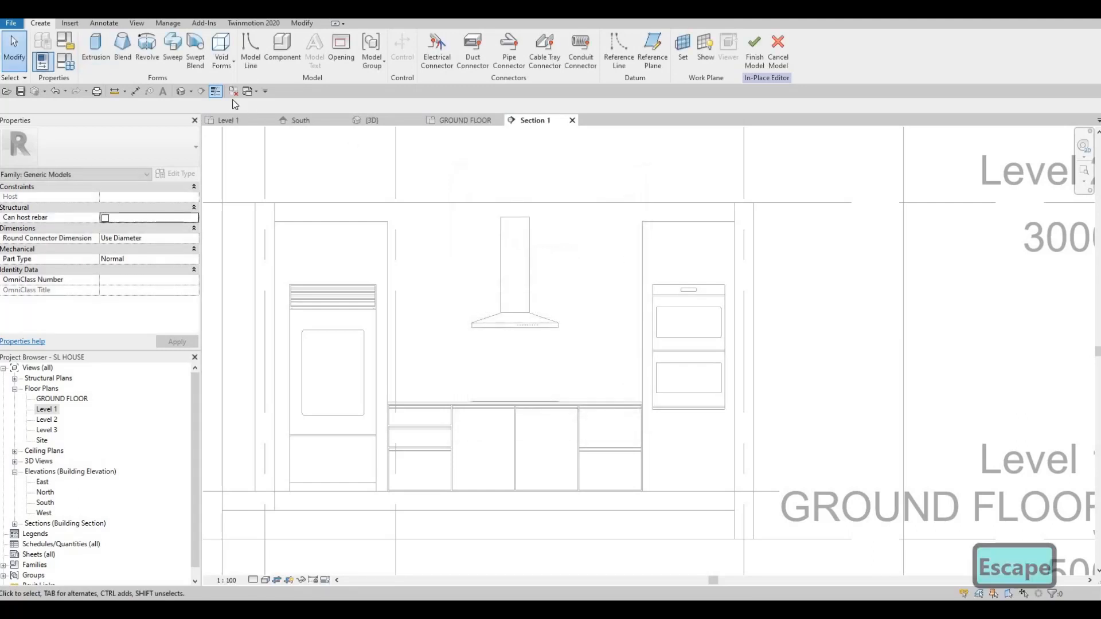
Step: Set the work plane by picking the face of the exterior wall behind the kitchen
click(681, 53)
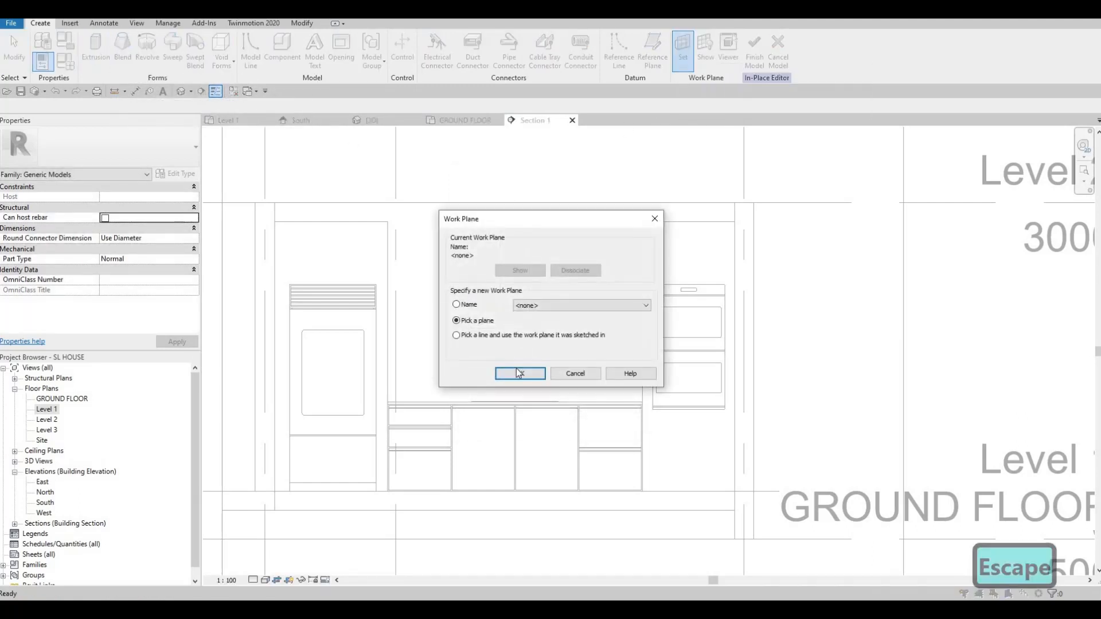
click(526, 370)
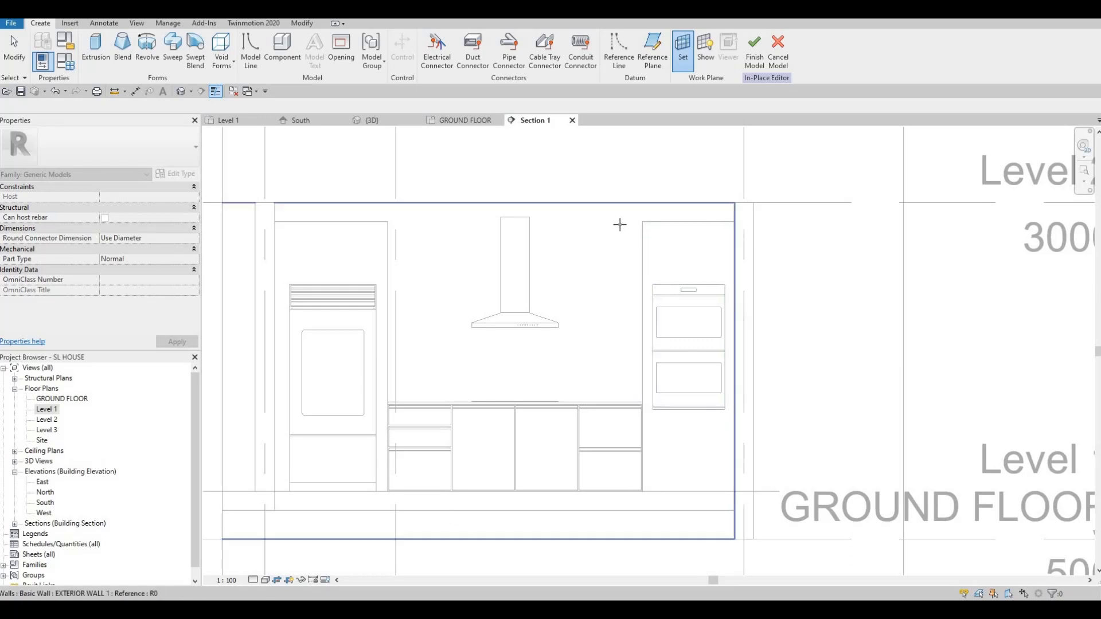
click(602, 236)
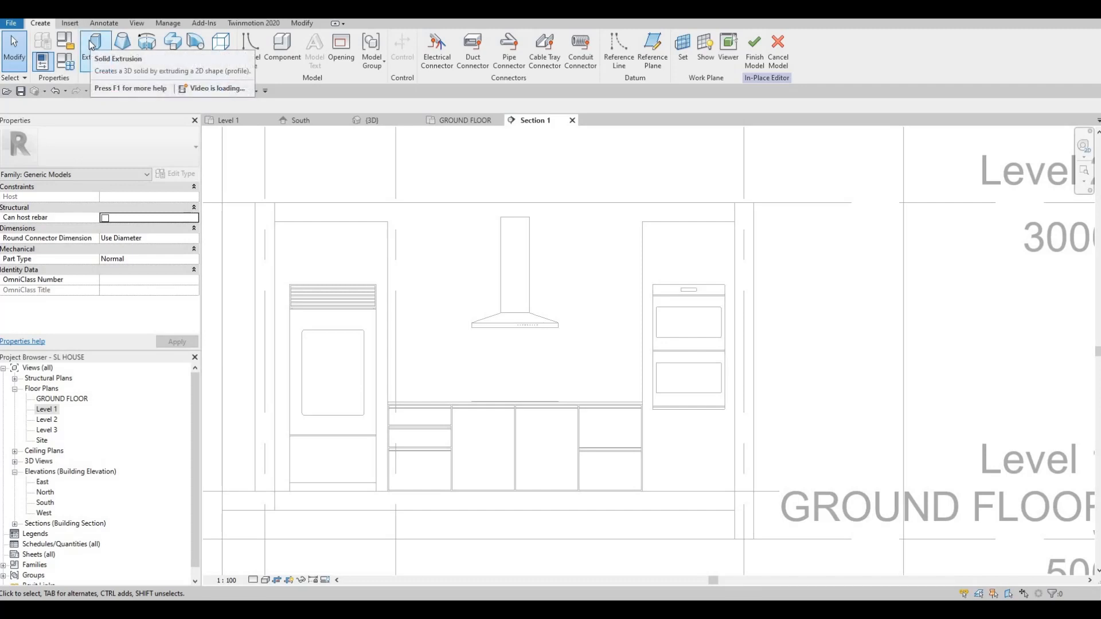
Step: Start a solid extrusion on the wall plane with its Extrusion End set to 550
click(93, 44)
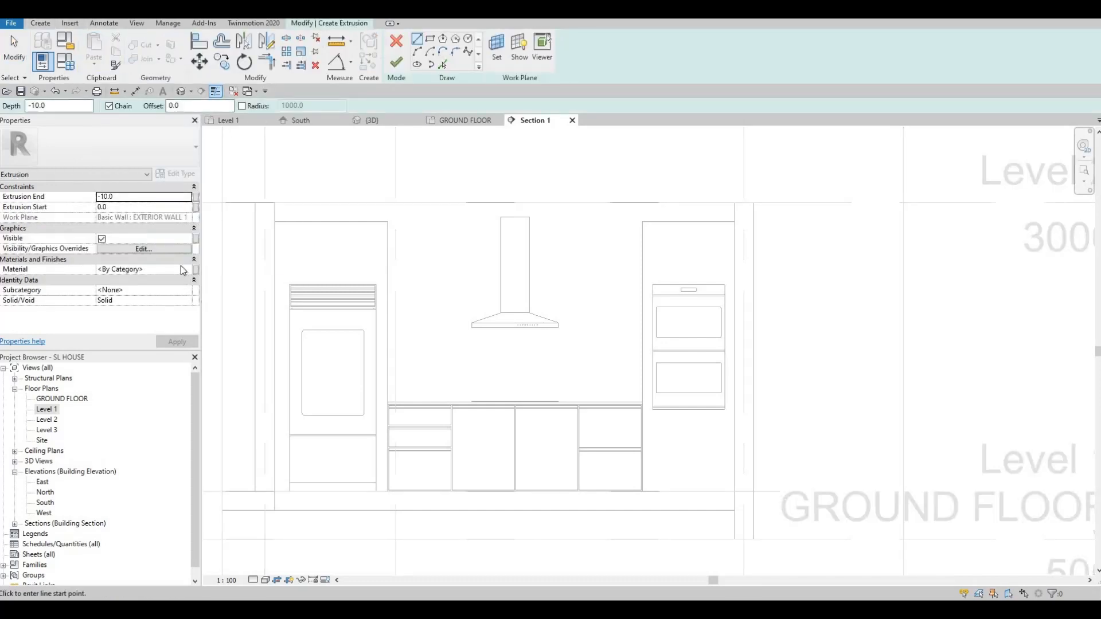
click(96, 195)
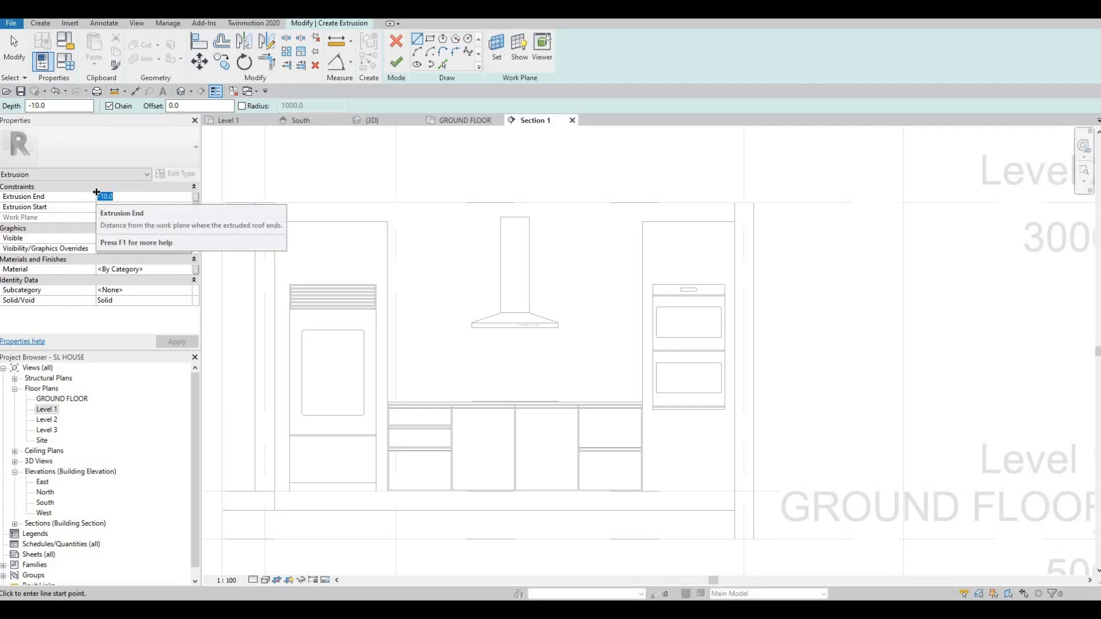
text(550)
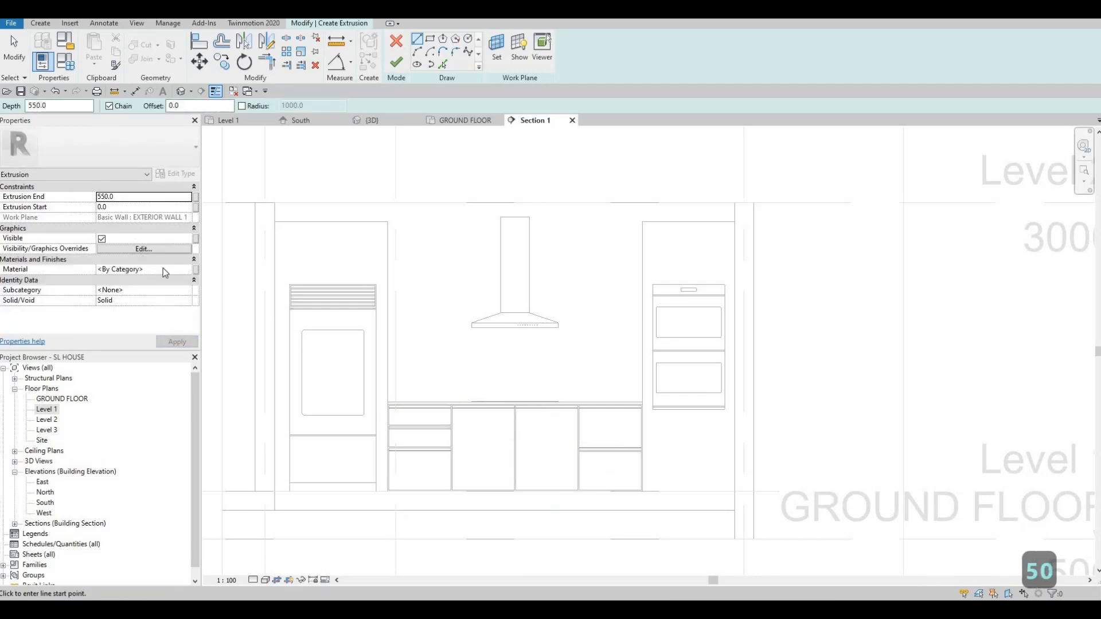
Step: Assign the Glulam 28c wood material from the AEC Materials library to the extrusion
click(179, 272)
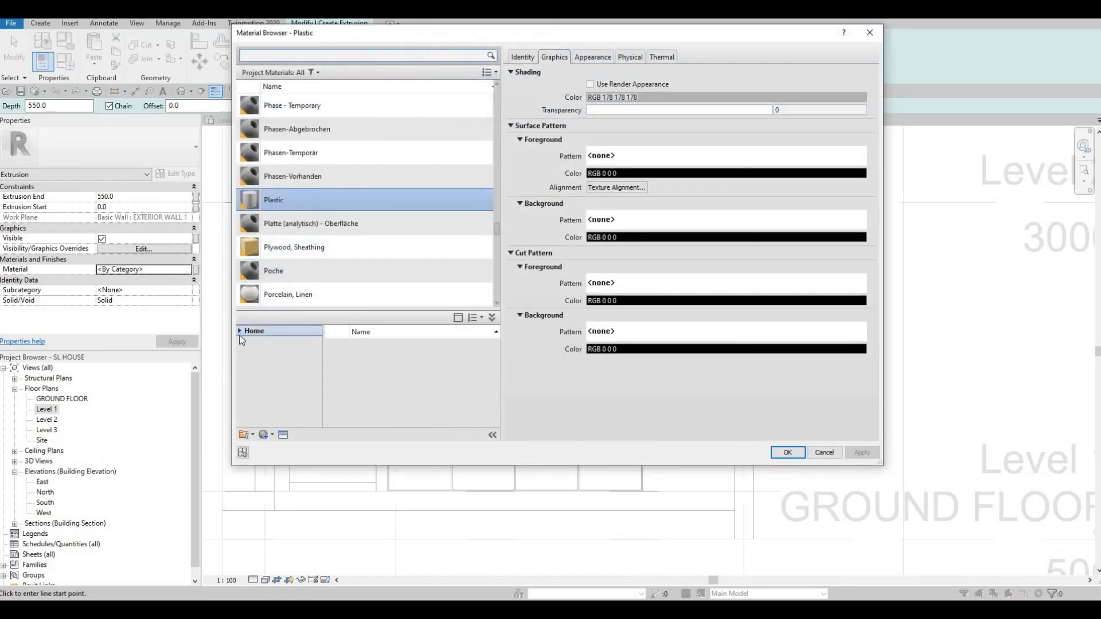
click(241, 354)
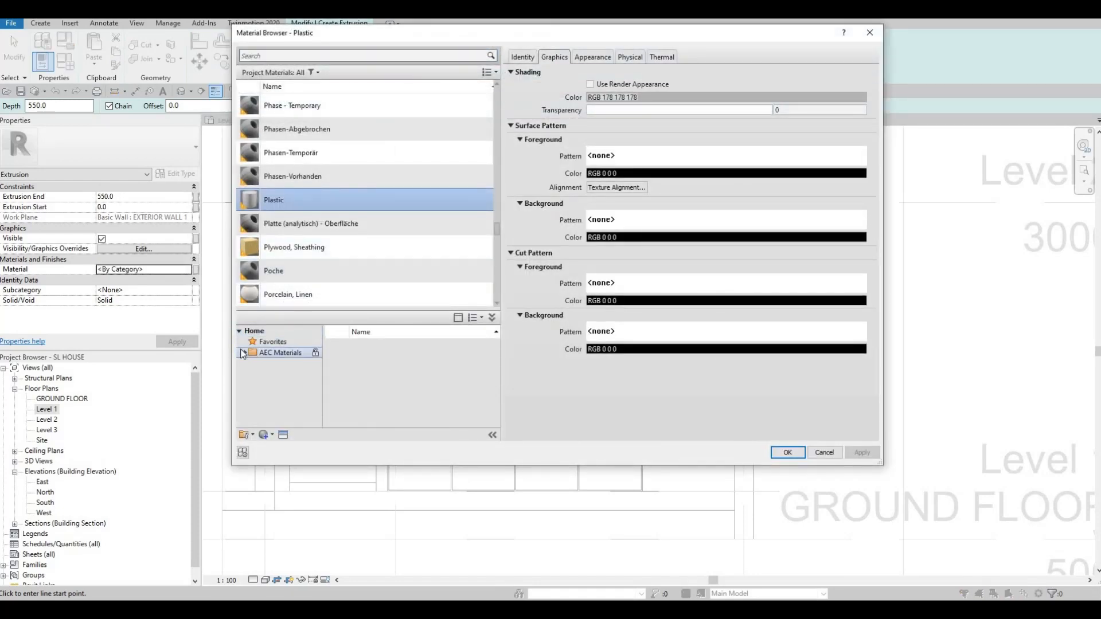
click(243, 353)
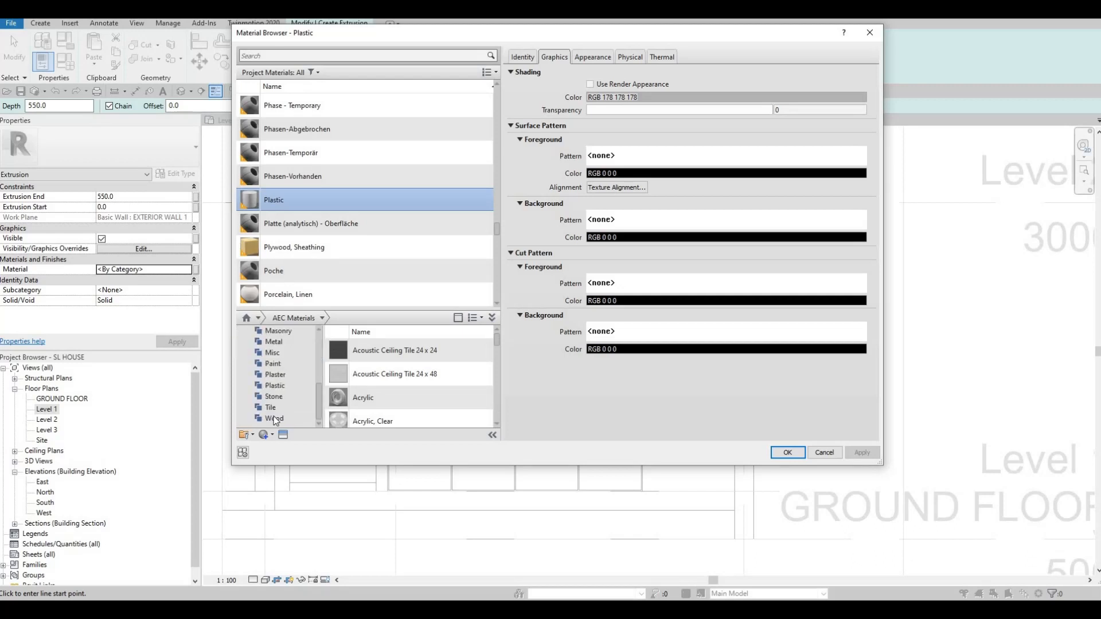
click(274, 419)
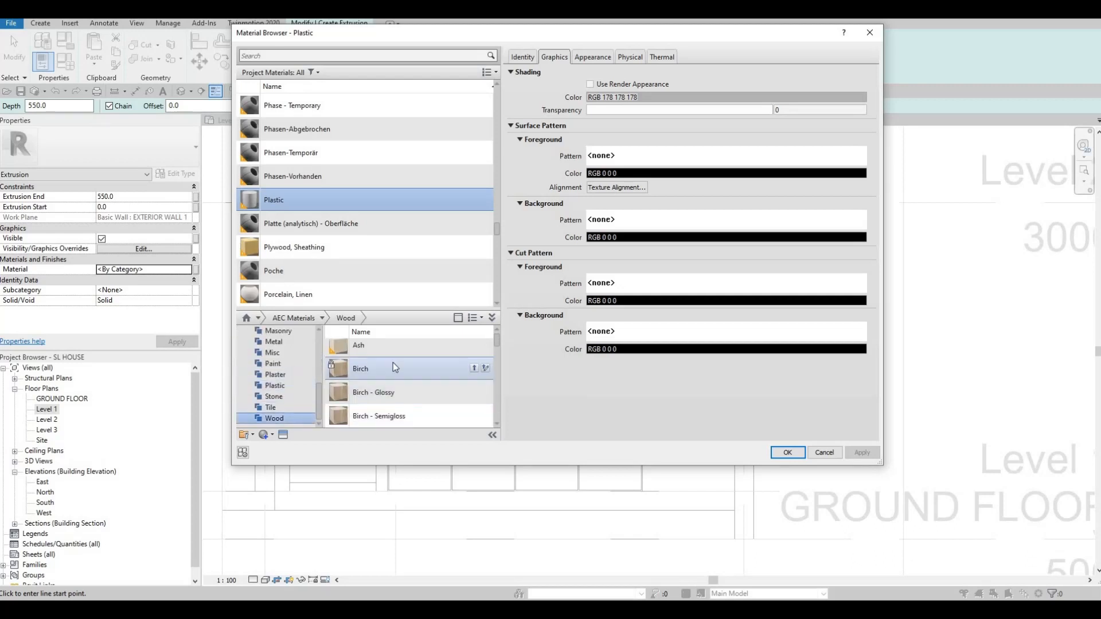
scroll(401, 390, down, 10)
scroll(404, 386, up, 5)
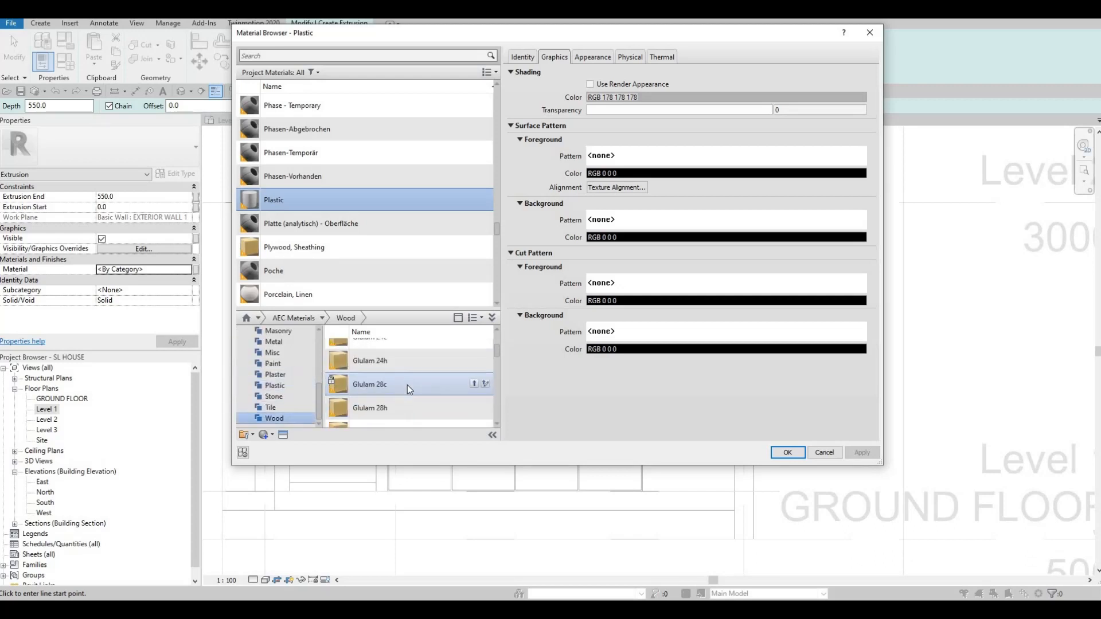
scroll(408, 387, up, 3)
scroll(414, 392, down, 1)
scroll(412, 385, down, 2)
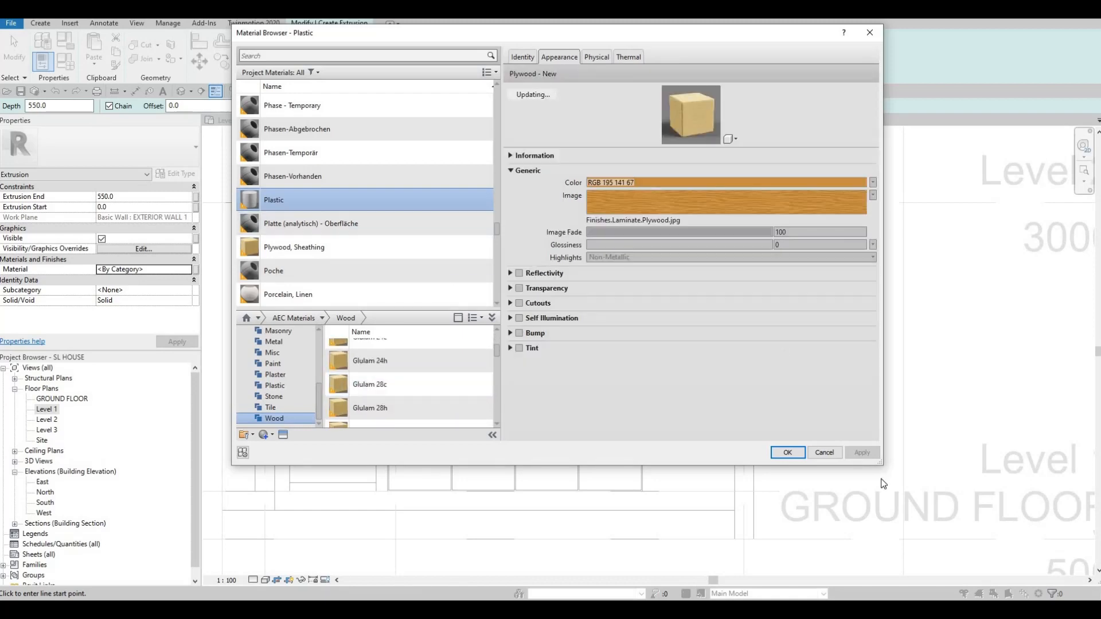
click(446, 393)
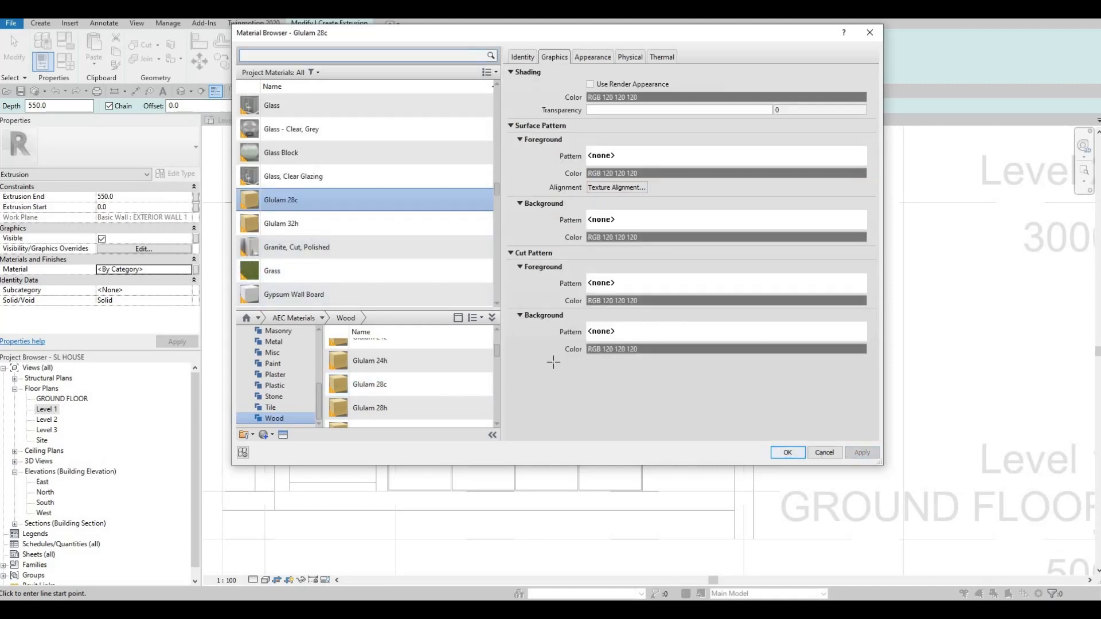
click(781, 451)
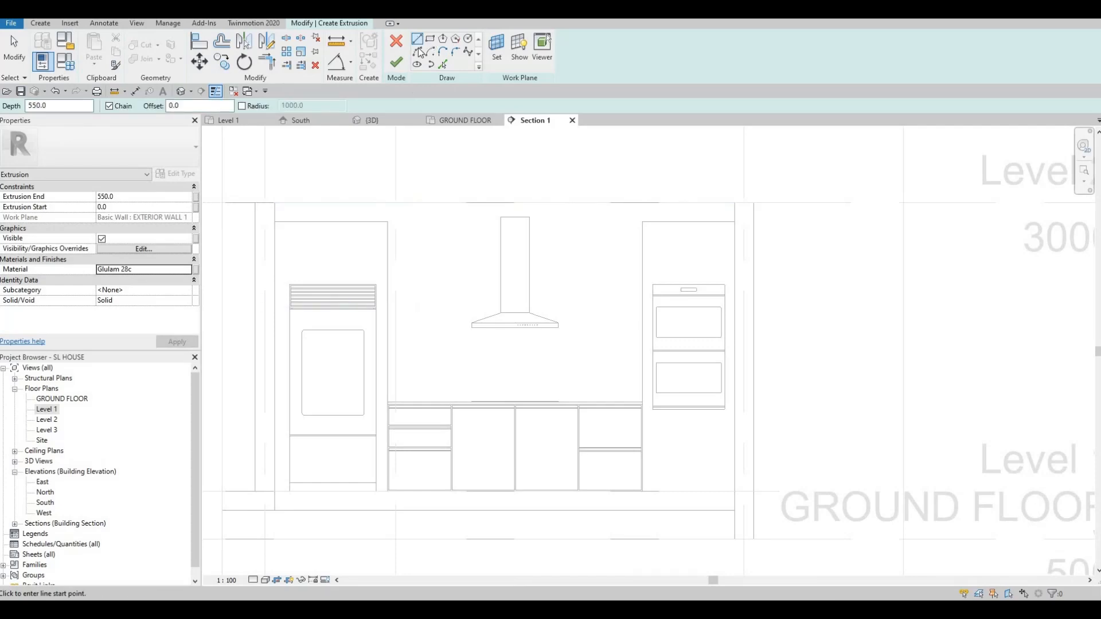
Step: Sketch a 200 mm high rectangle spanning between the two tall cabinets, level with their tops, and finish the extrusion
click(430, 39)
scroll(398, 222, up, 2)
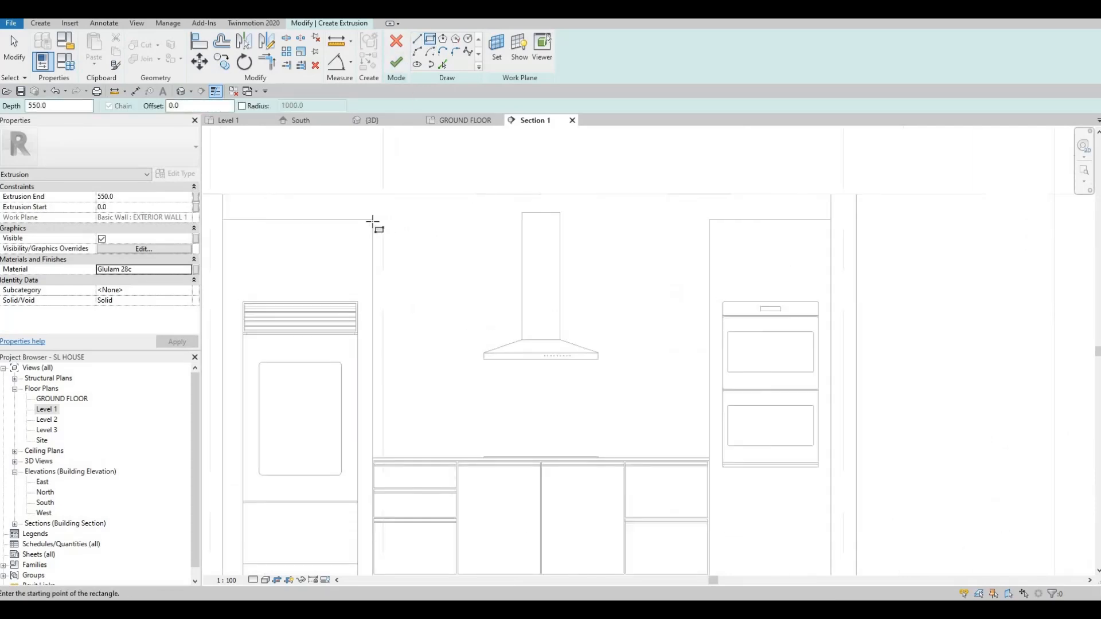
click(372, 219)
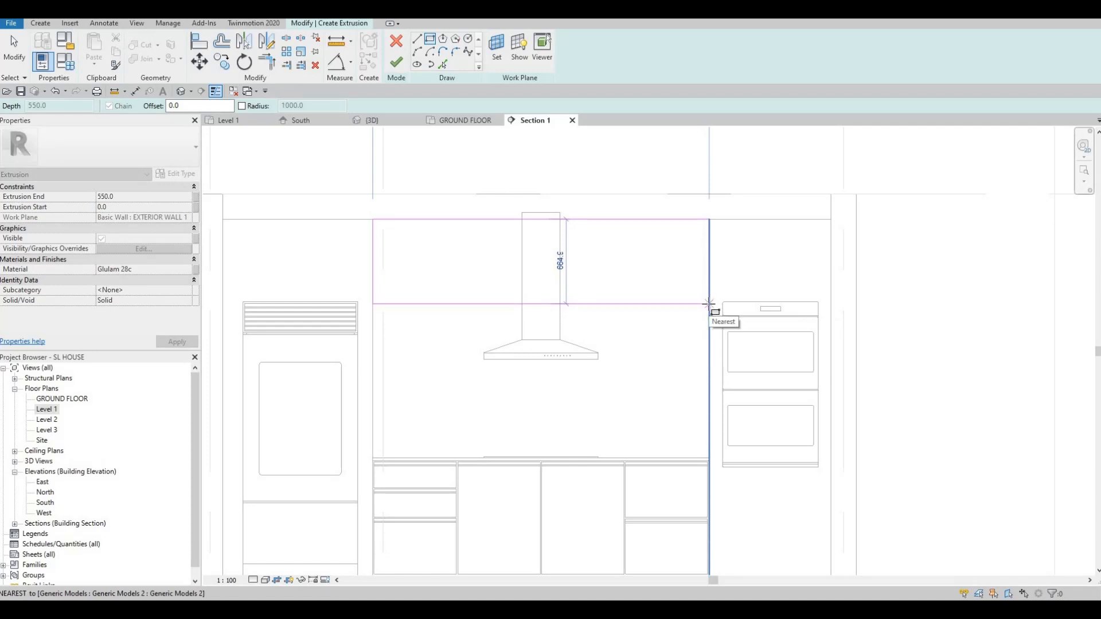
click(709, 304)
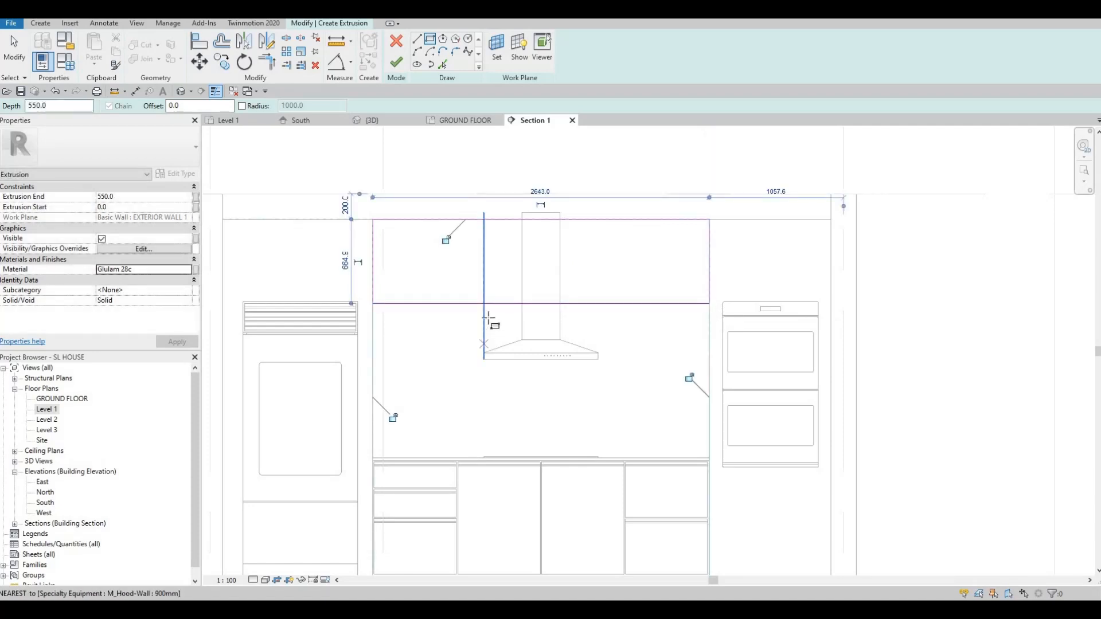
key(Escape)
key(Escape)
key(Escape)
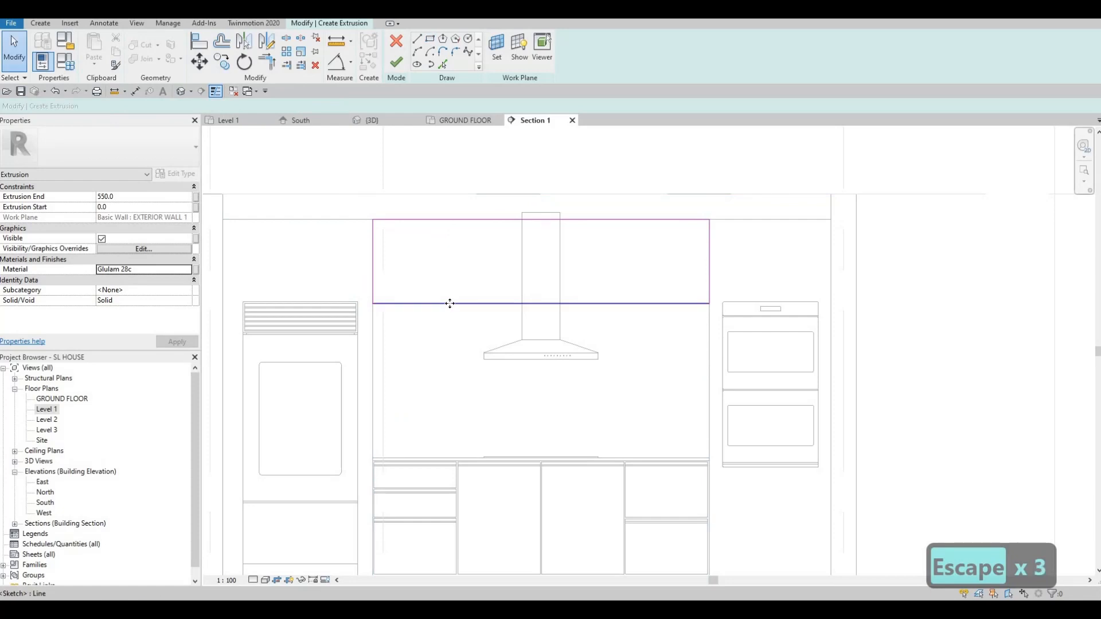
drag(450, 304, 441, 245)
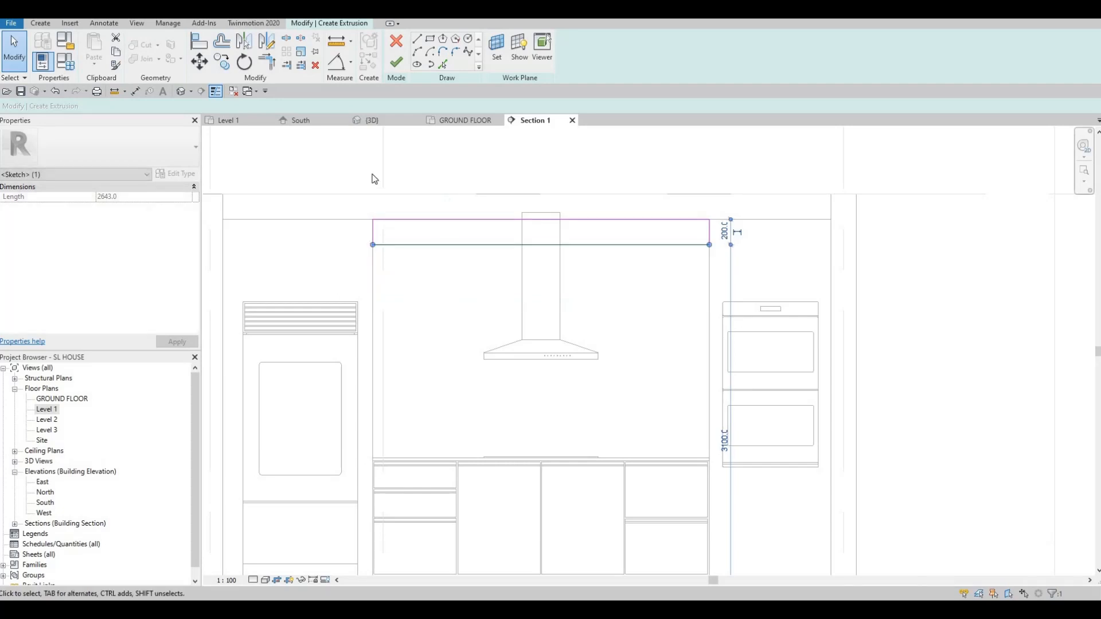
click(397, 64)
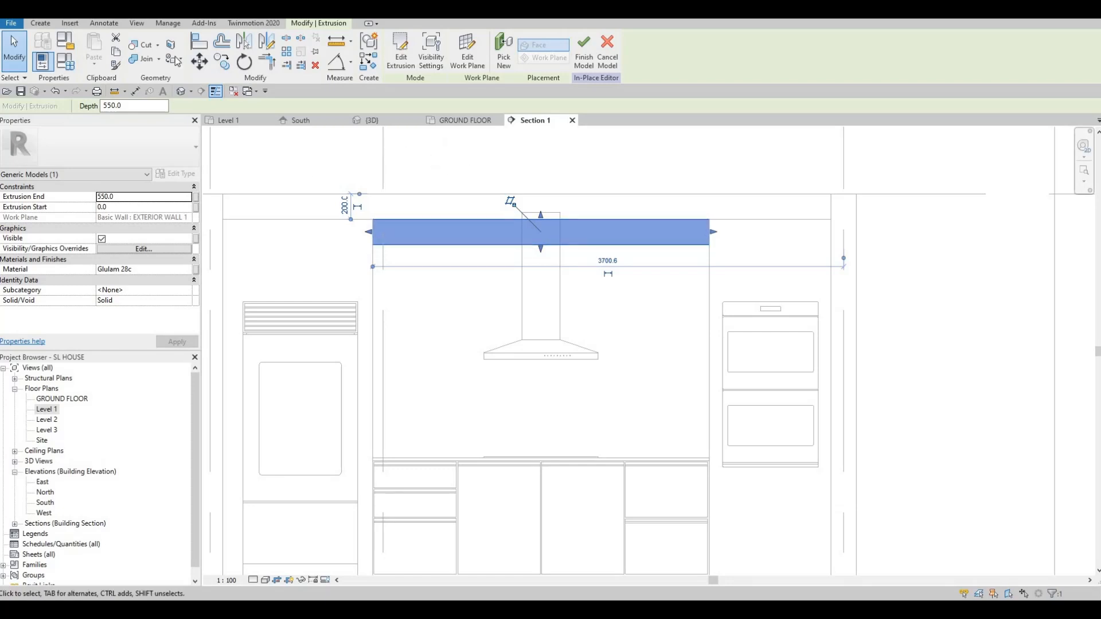
Step: Start a second solid extrusion on the same wall plane and assign it the Glulam 36c wood material from the AEC Materials library
click(40, 23)
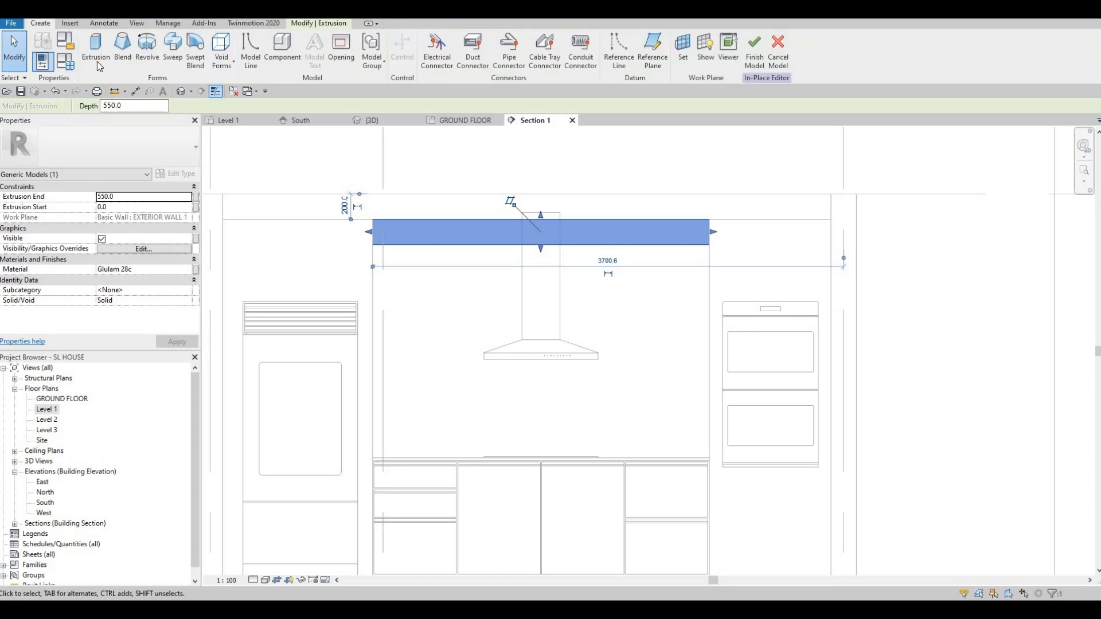
click(97, 61)
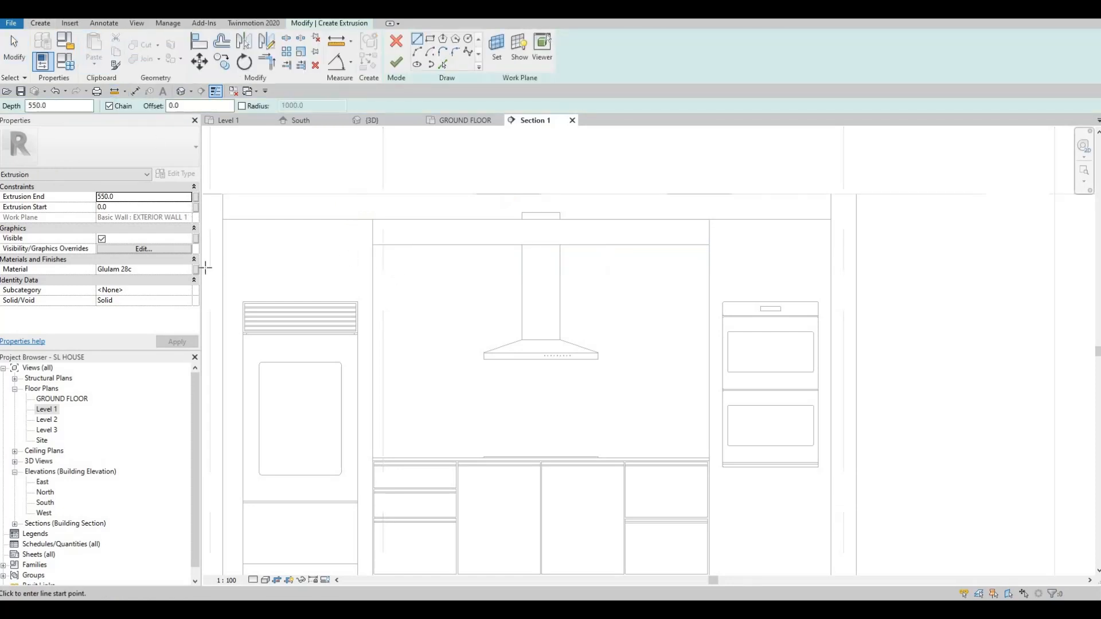
click(186, 271)
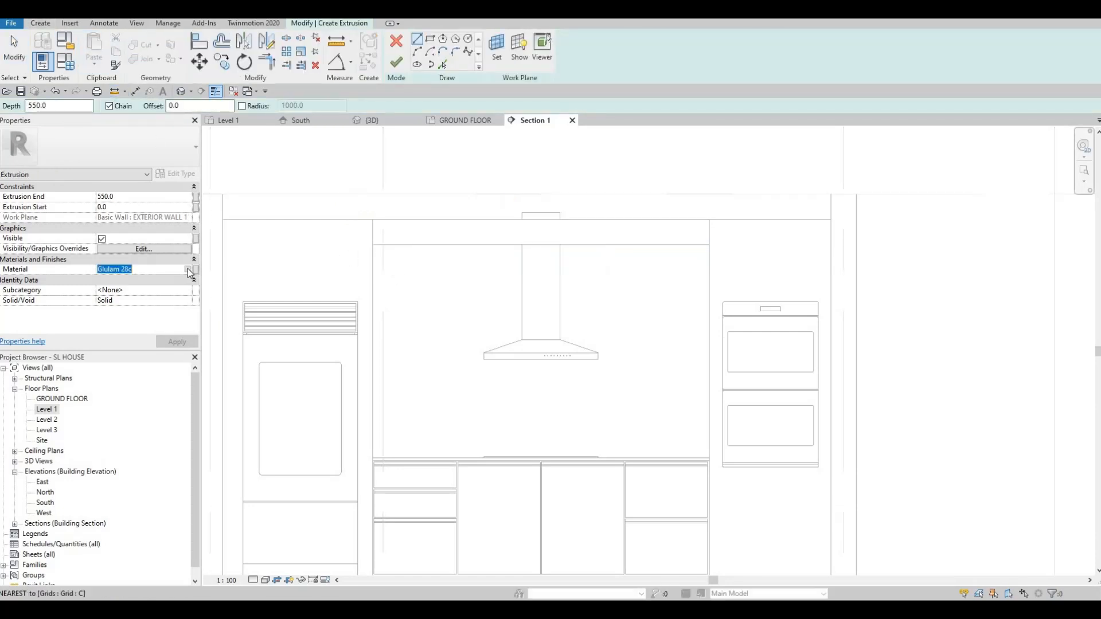
click(187, 269)
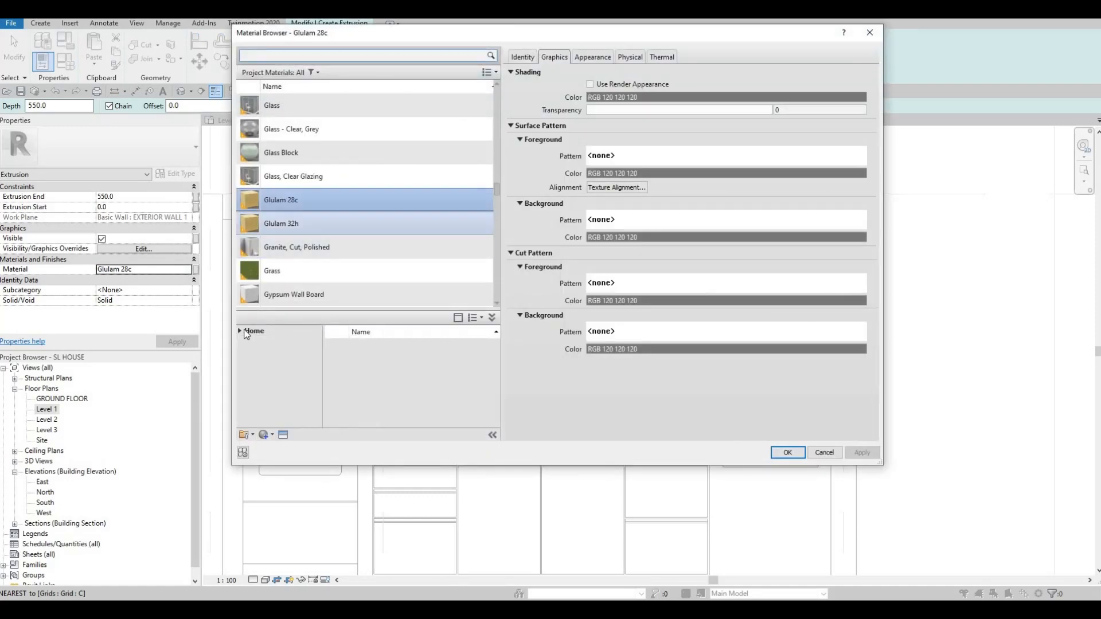
click(244, 352)
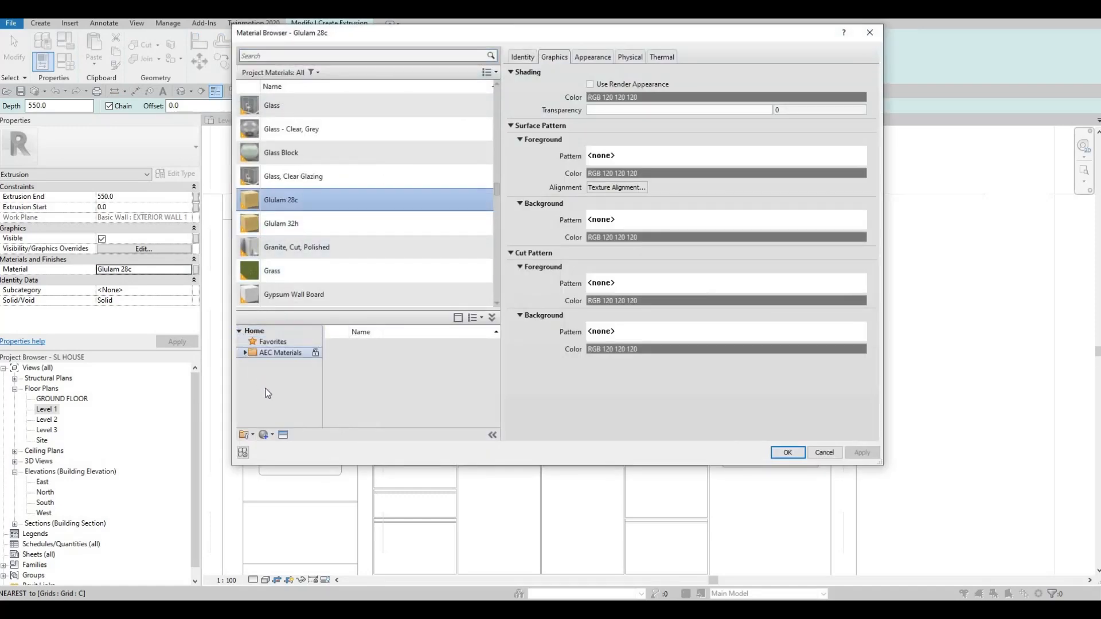
scroll(284, 400, down, 4)
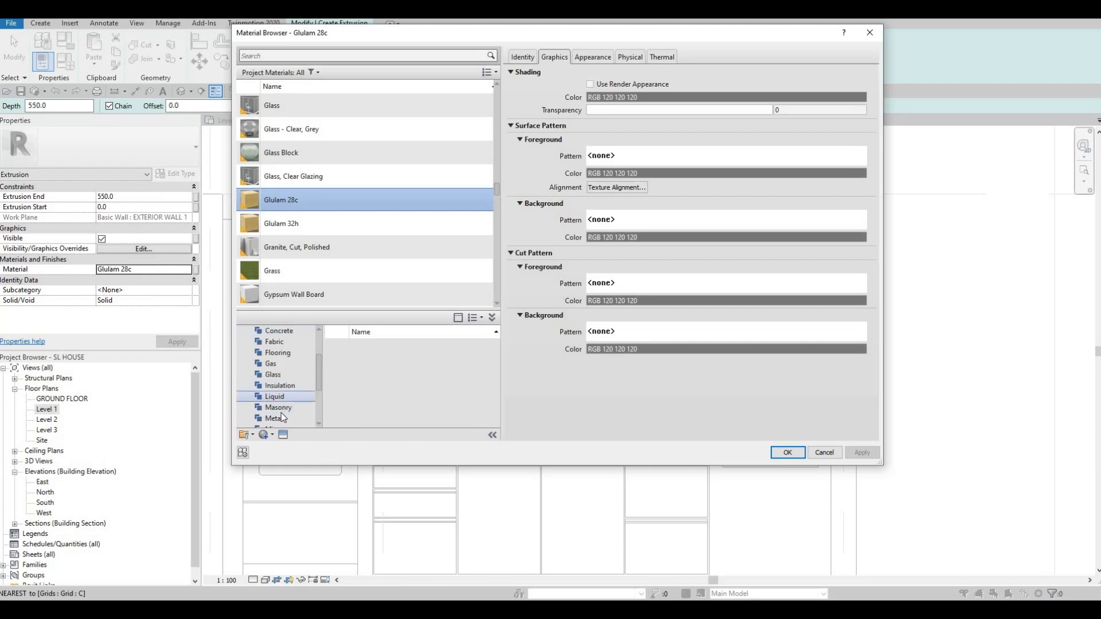
scroll(283, 404, down, 2)
scroll(425, 391, down, 5)
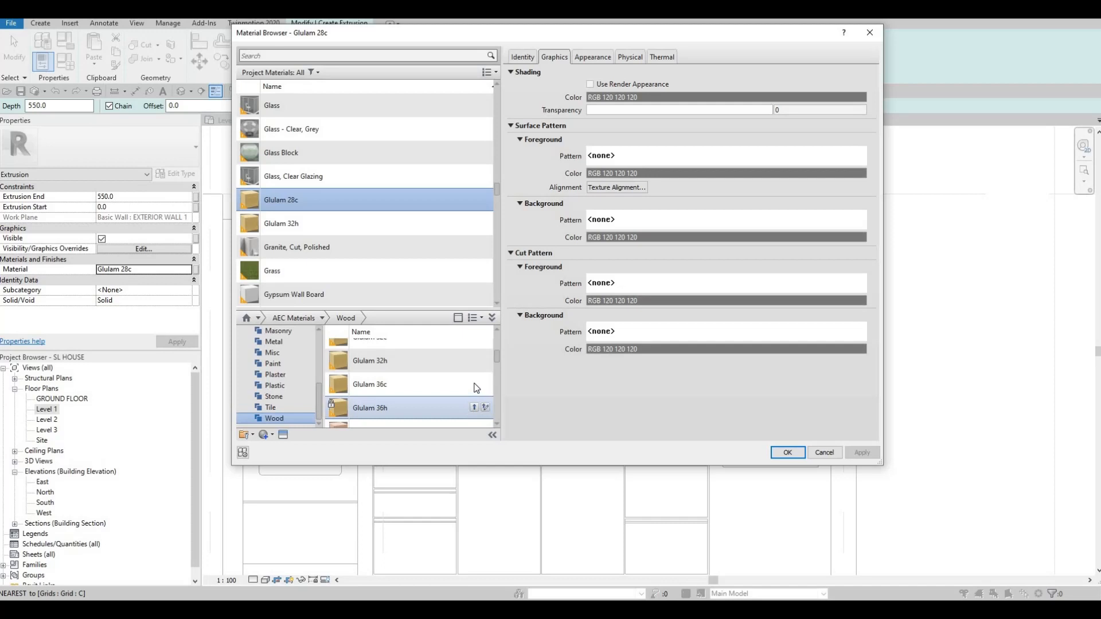
double_click(425, 385)
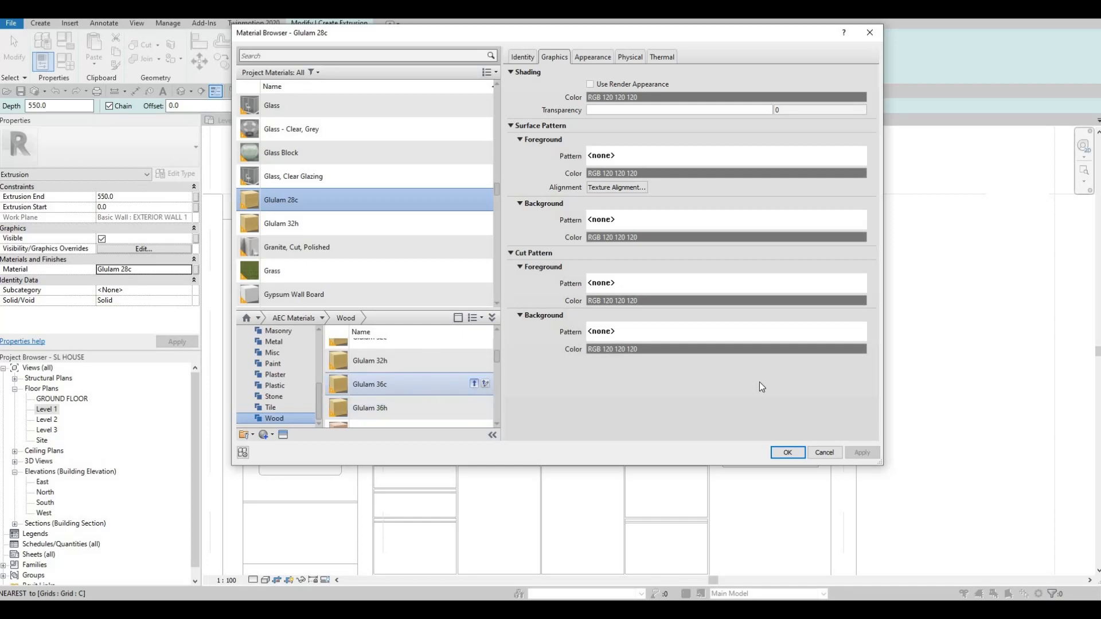
click(785, 453)
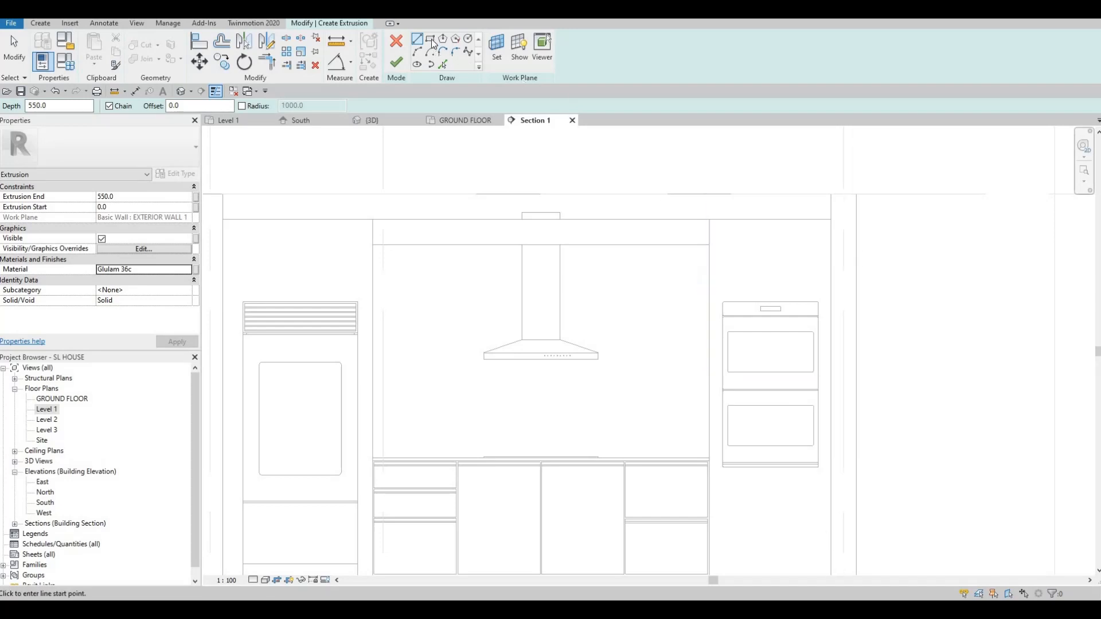
Step: Sketch a rectangle about 515 mm high directly below the first extrusion, spanning between the two tall cabinets
click(430, 39)
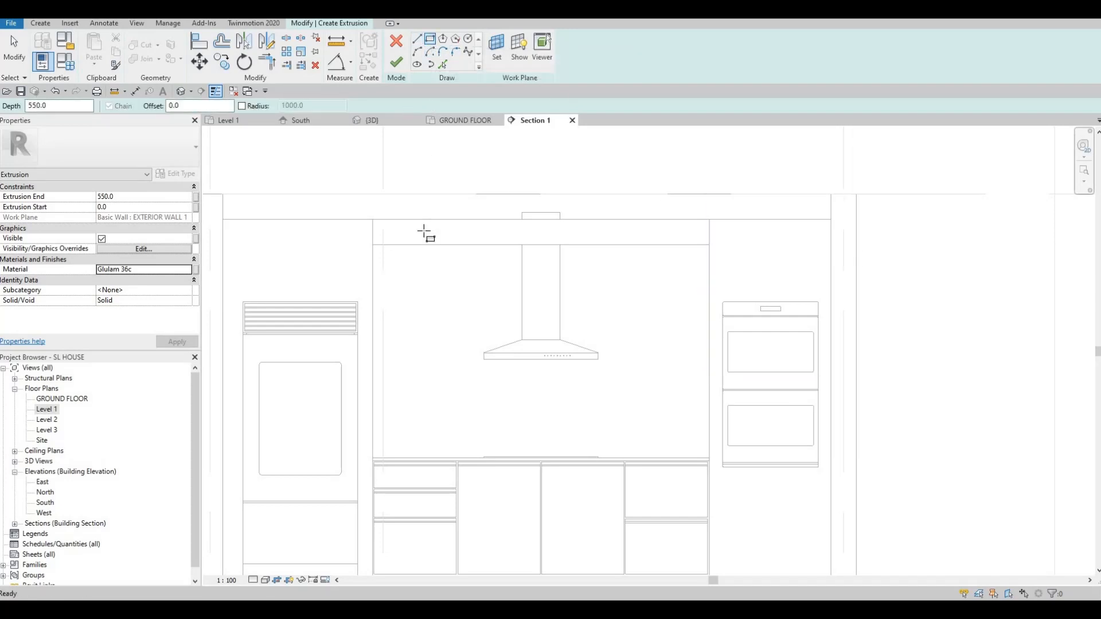
click(372, 246)
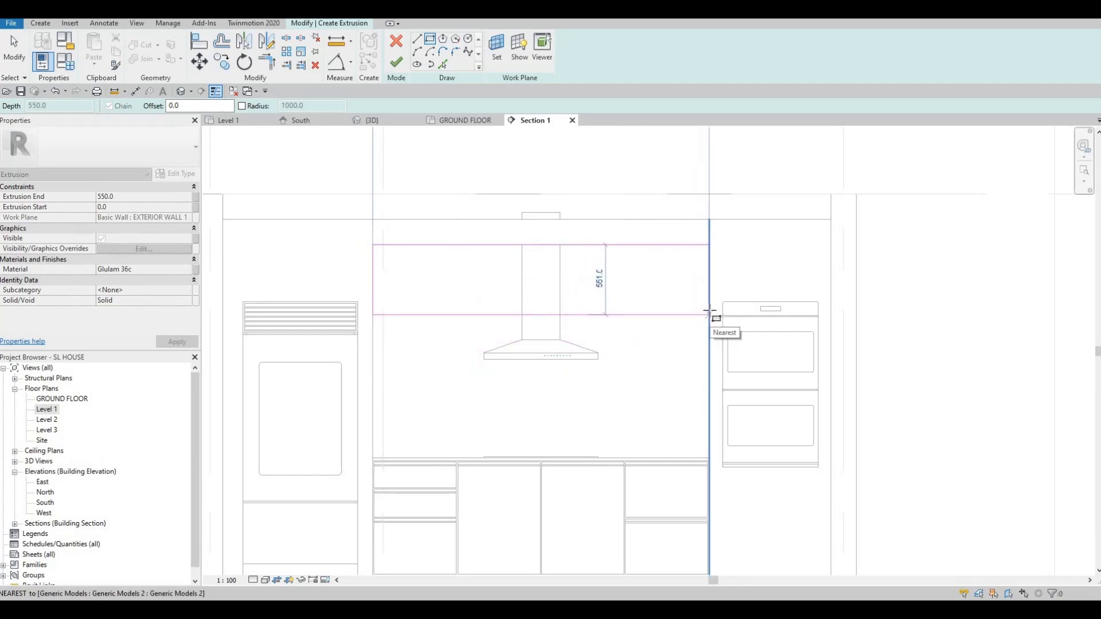
click(710, 311)
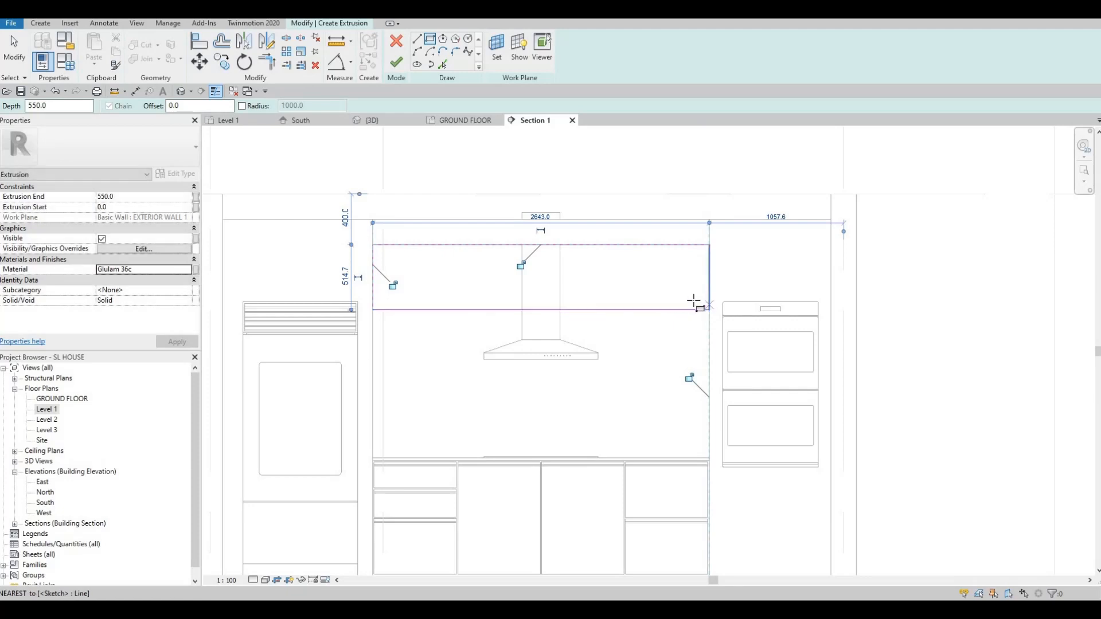
scroll(674, 286, up, 1)
key(Escape)
key(Escape)
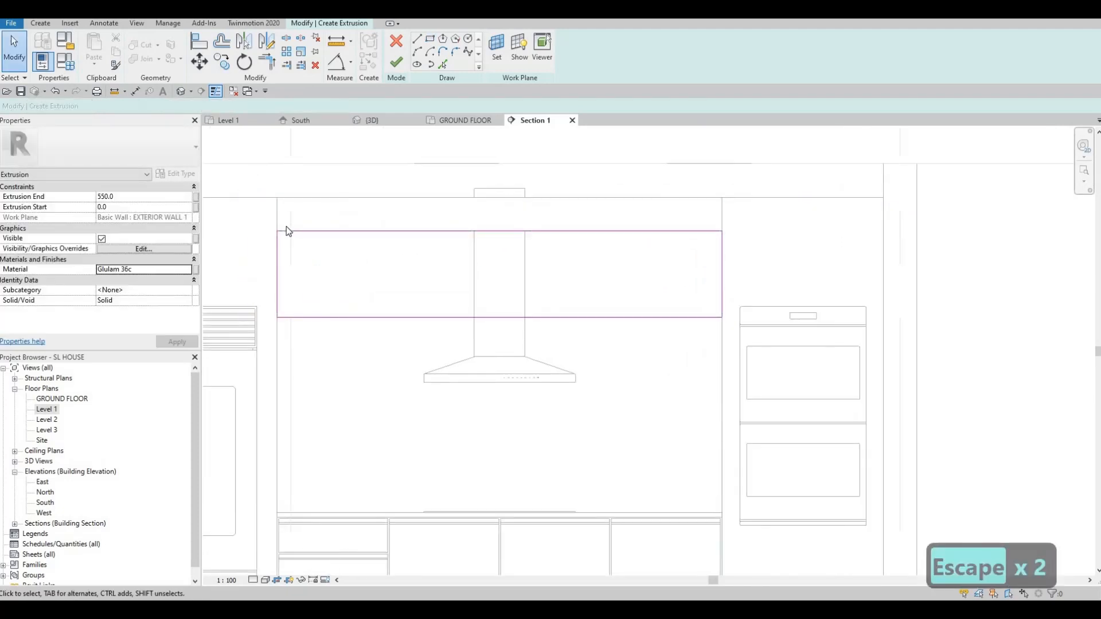
Step: Nudge the rectangle's bottom line down until the sketch is about 620 mm high
scroll(287, 226, up, 2)
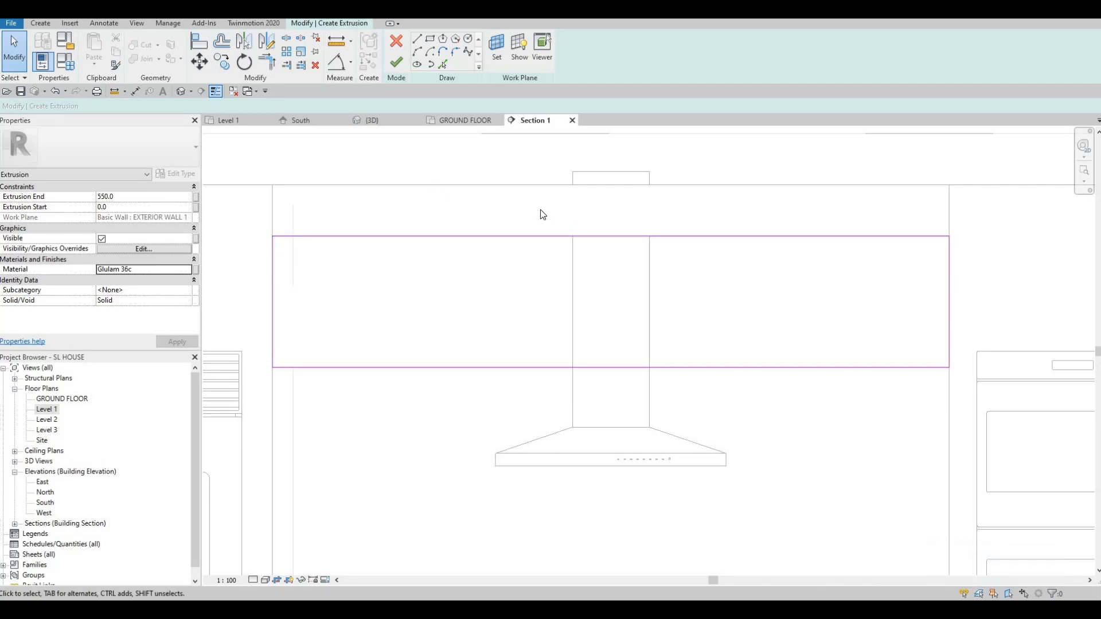
scroll(524, 268, down, 3)
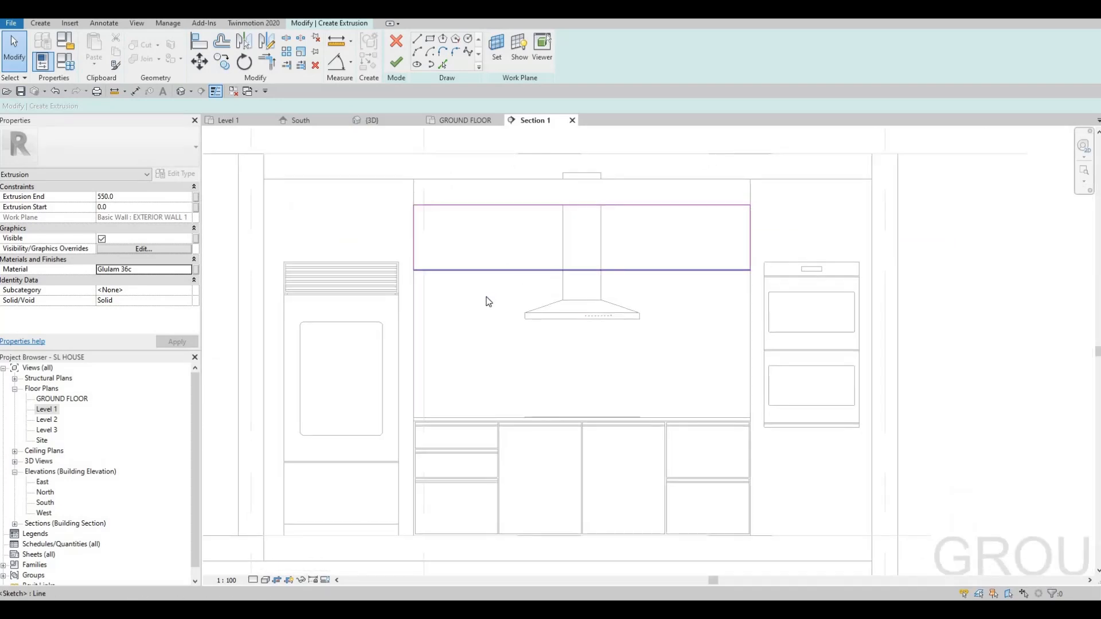
scroll(509, 295, up, 1)
middle_drag(504, 297, 515, 265)
scroll(509, 294, down, 1)
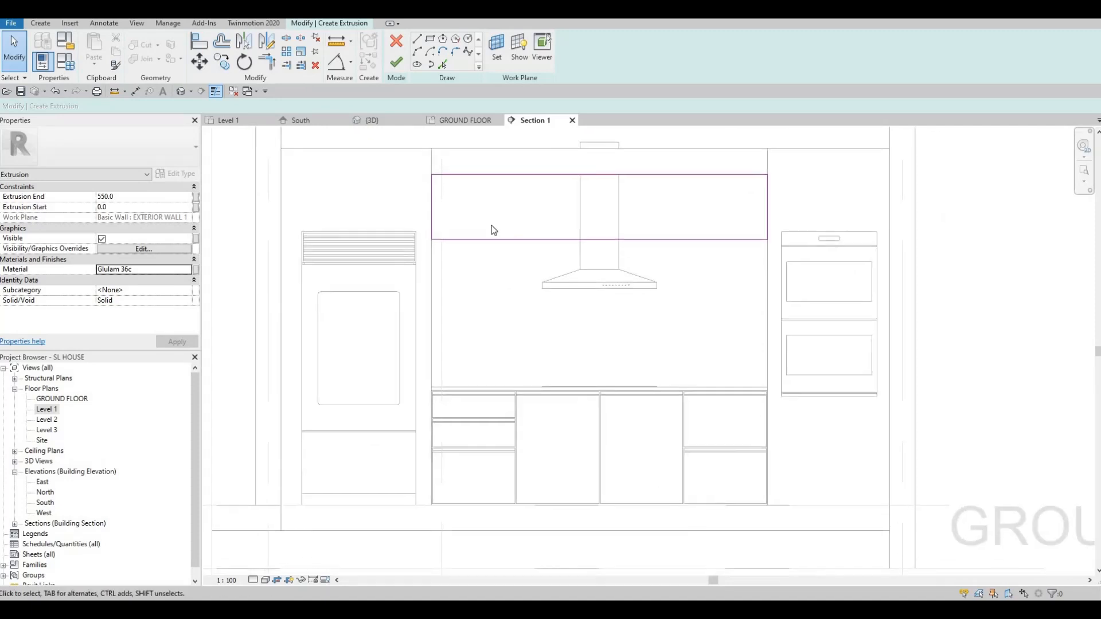
key(Escape)
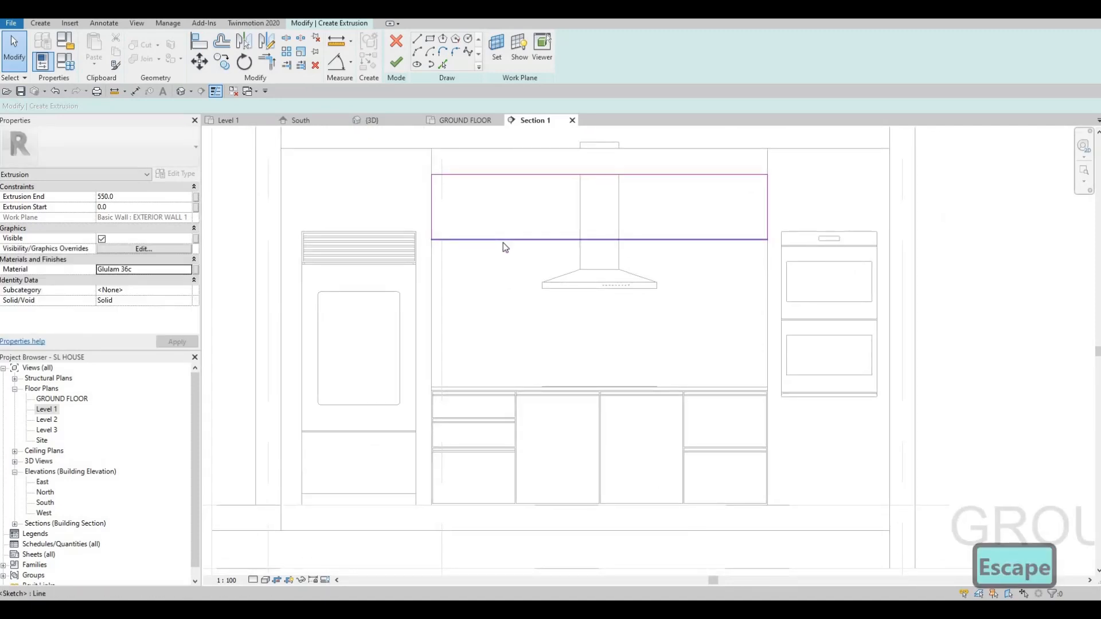
click(503, 241)
key(Down)
key(Down)
key(Down)
key(Down)
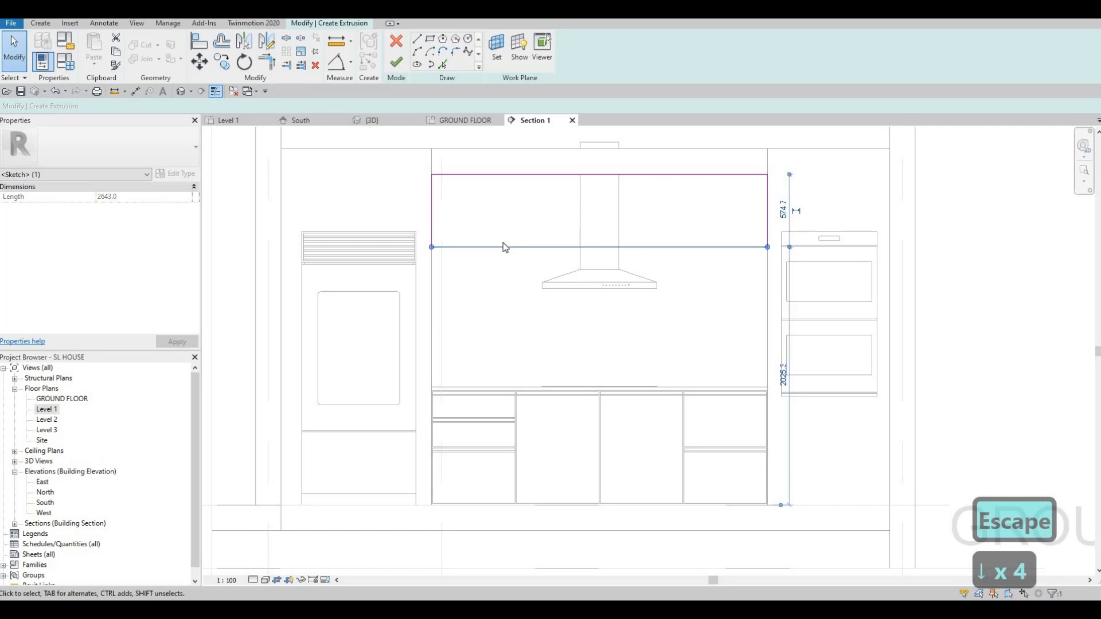
key(Escape)
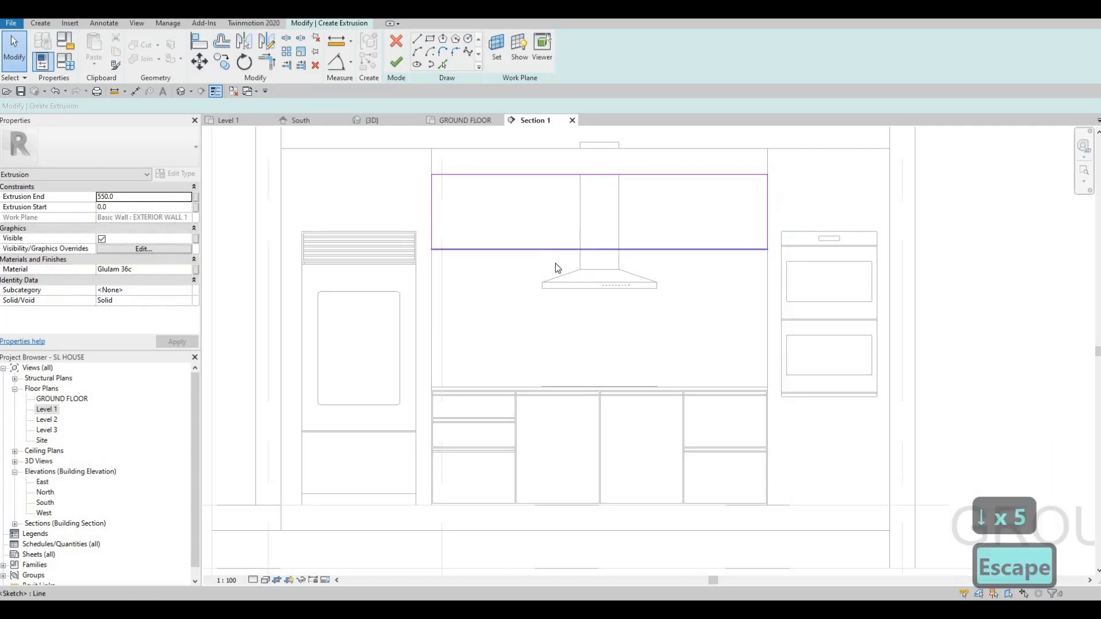
click(517, 249)
key(Down)
key(Down)
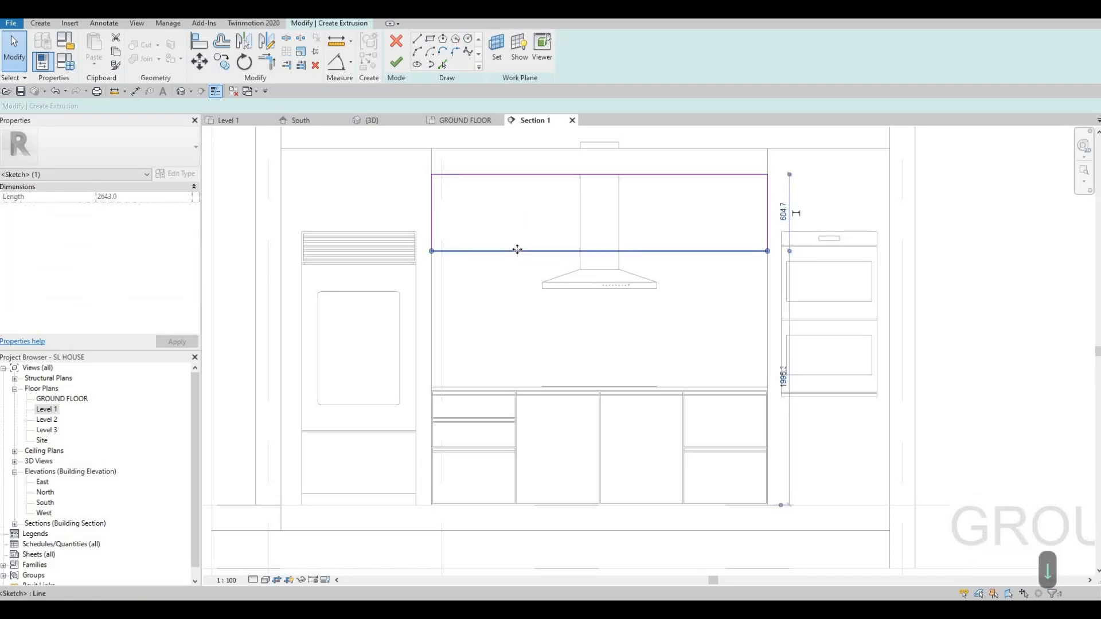
key(Escape)
key(Escape)
Step: Move the rectangle's top line down to leave a gap under the first extrusion and set the sketch height to 500 mm
click(523, 175)
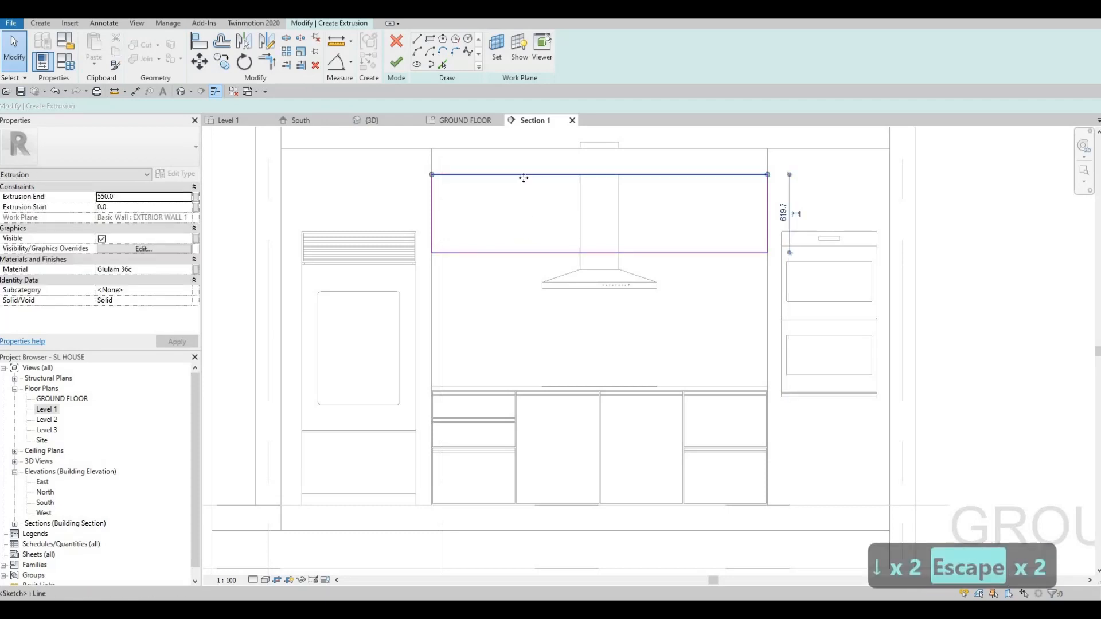
key(Down)
key(Down)
key(Down)
key(Down)
key(Down)
key(Down)
key(Down)
key(Down)
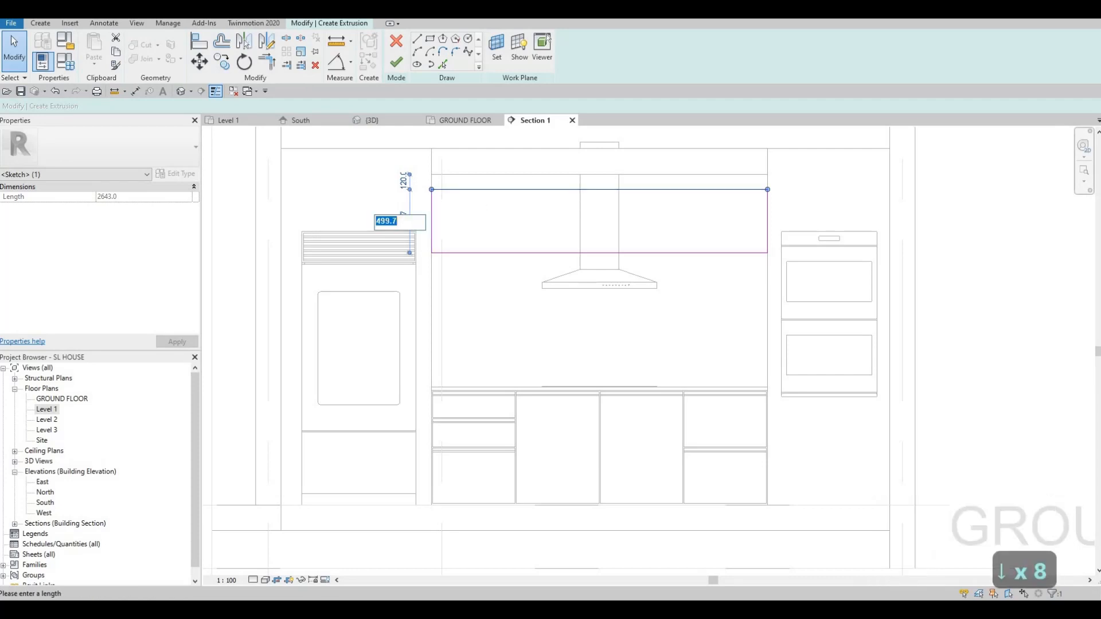
text(500)
key(Return)
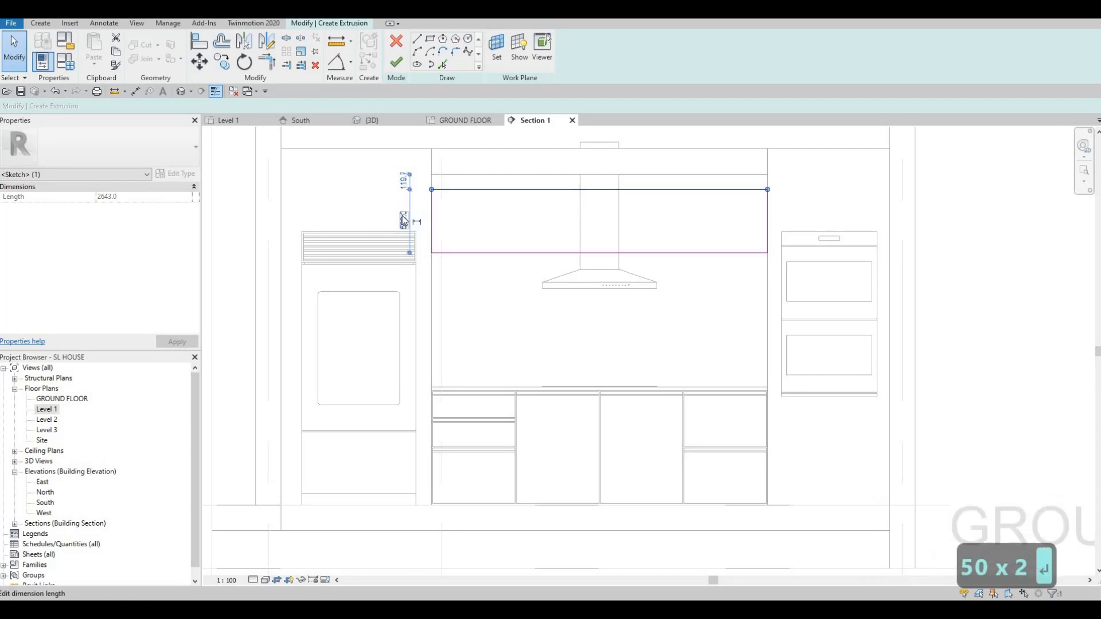
Step: Finish the lower extrusion's sketch and complete the in-place model
click(395, 61)
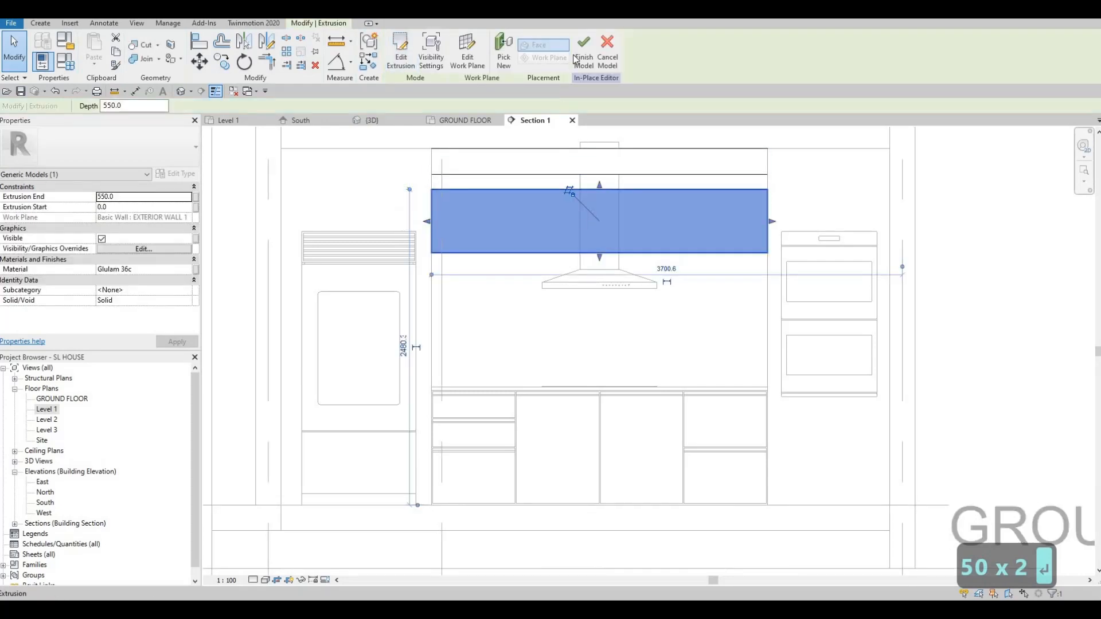
click(583, 53)
key(Escape)
key(Escape)
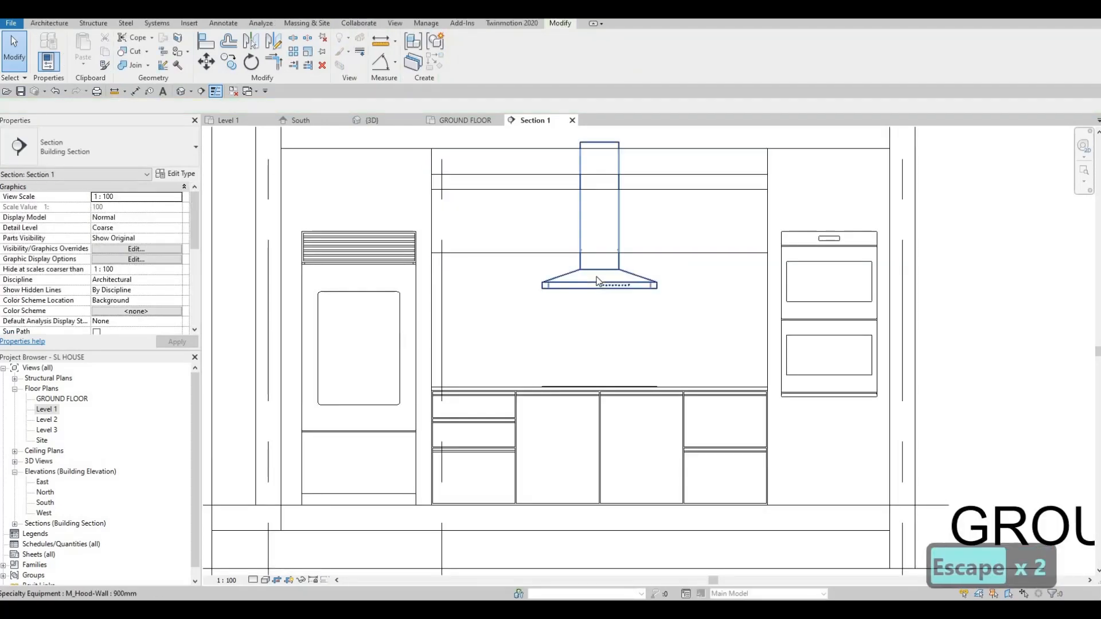
Step: Nudge the range hood down to an elevation of 1640 mm from Level 1
click(597, 281)
key(Down)
key(Down)
key(Down)
key(Down)
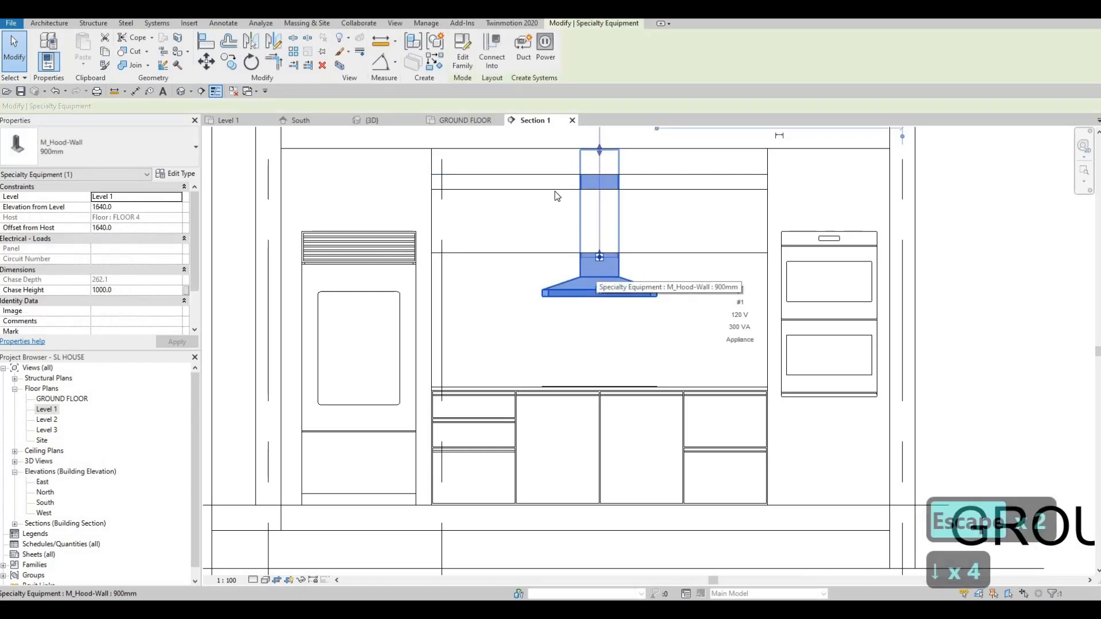
key(Escape)
Step: Stretch the bottom face of the upper wood extrusion down towards the lower one, leaving only a narrow gap
click(582, 176)
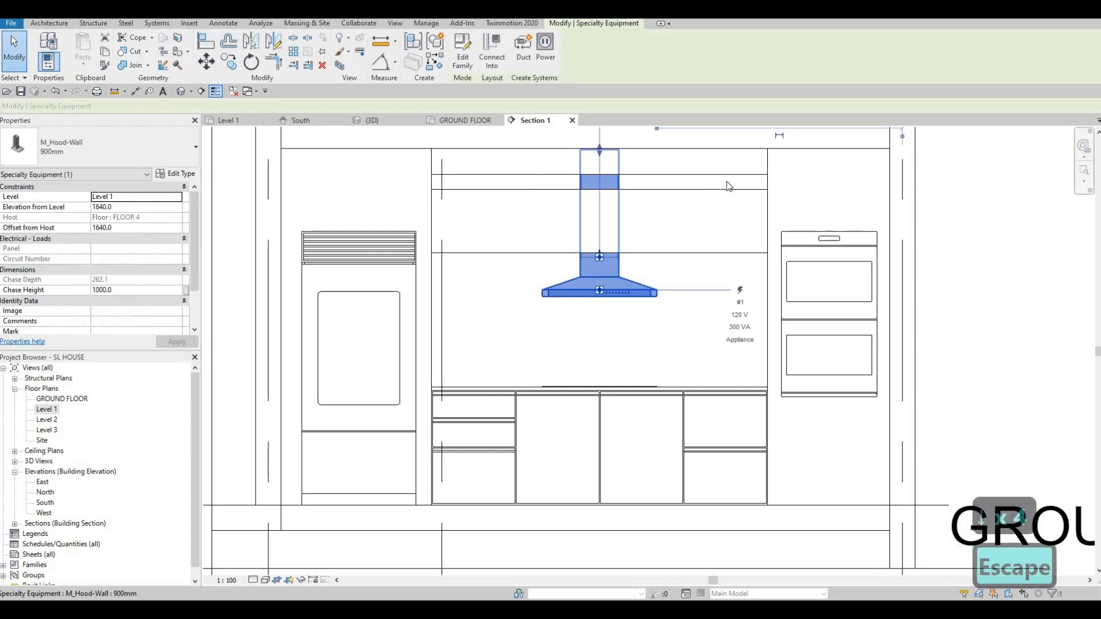
key(Escape)
click(605, 183)
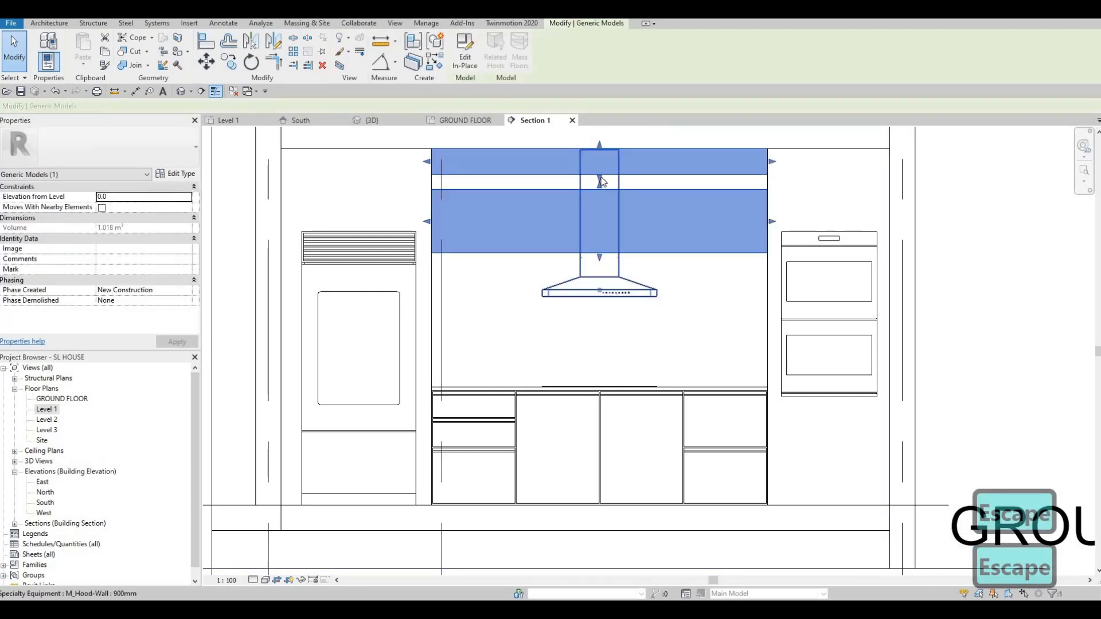
drag(600, 183, 600, 190)
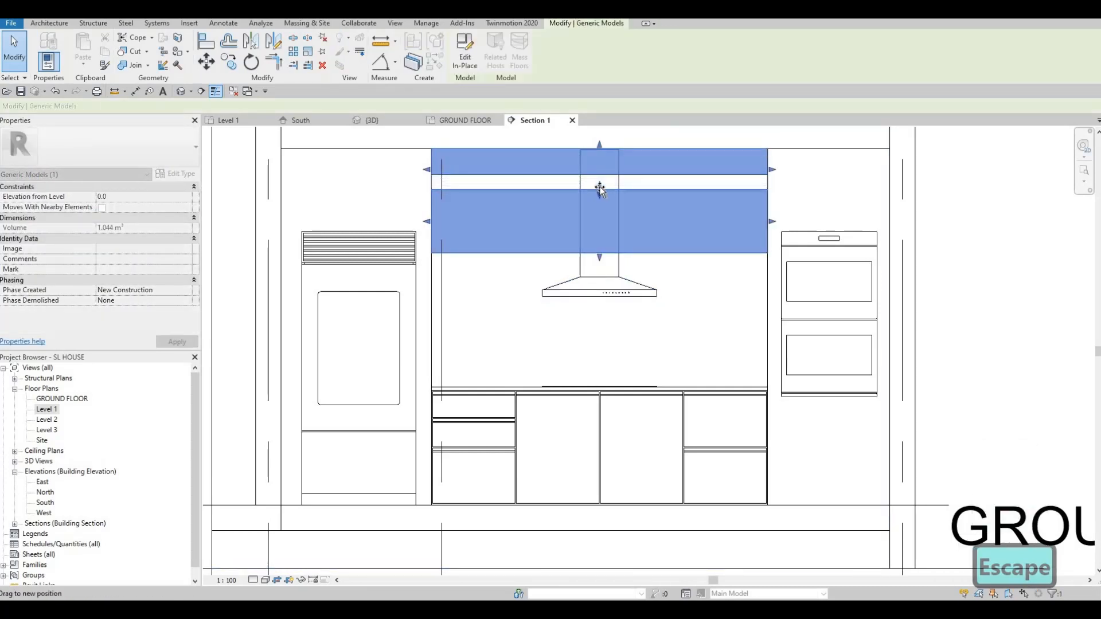
scroll(534, 167, up, 2)
key(Escape)
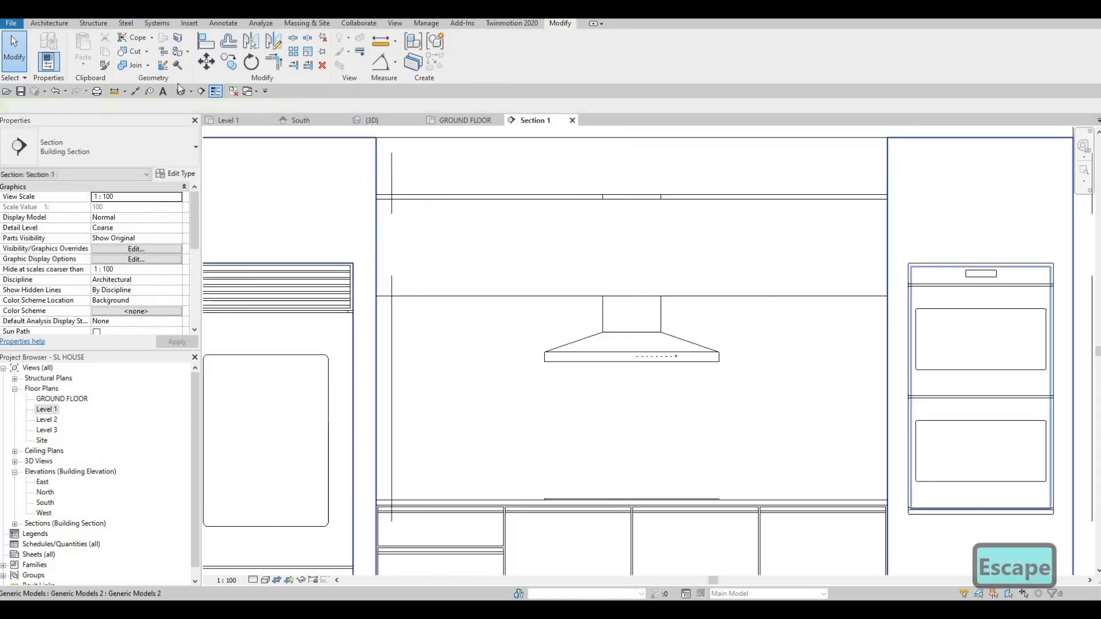
key(Escape)
Step: Switch to the 3D view and focus on the gap between the two wood extrusions above the hood
click(372, 120)
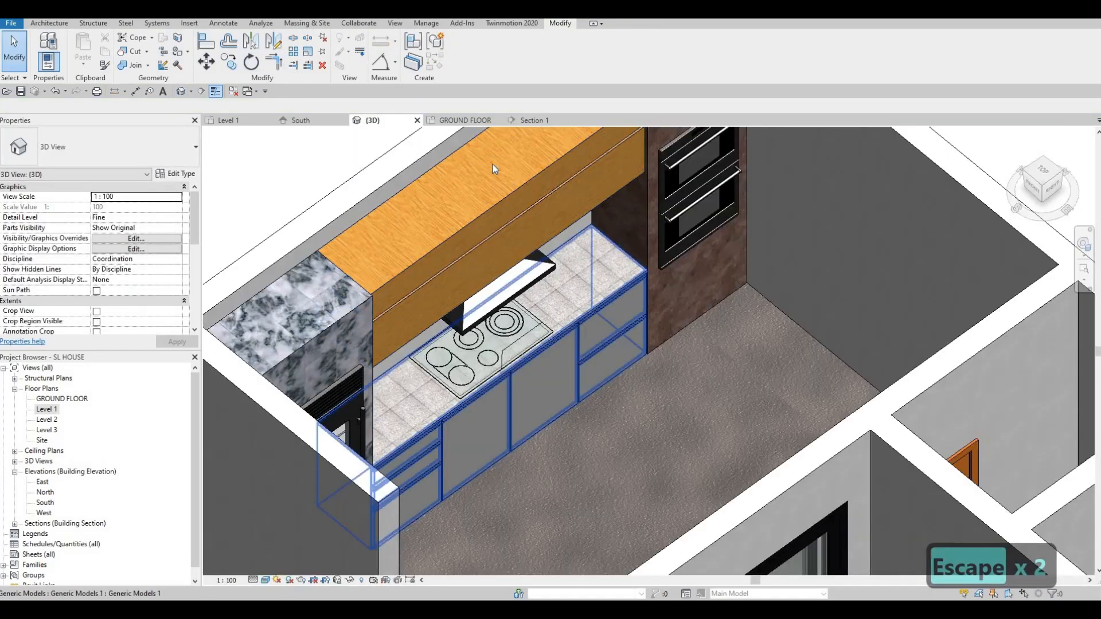
scroll(494, 212, up, 5)
scroll(494, 209, up, 2)
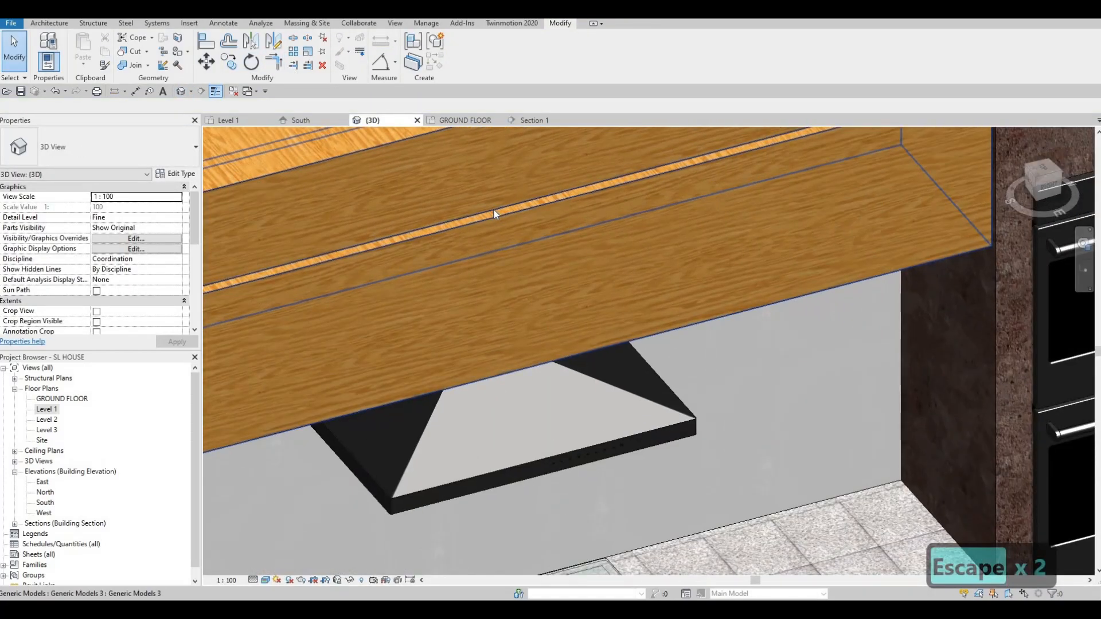
key(a)
key(l)
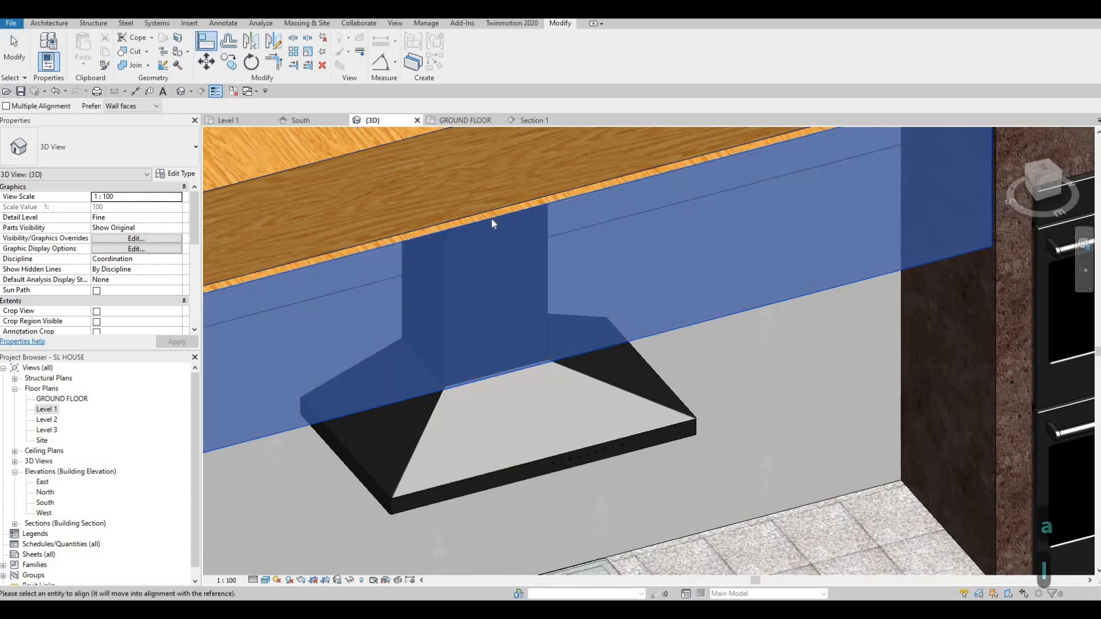
key(Escape)
key(Escape)
Step: Align the bottom face of the upper wood extrusion with the top face of the lower one to close the gap
key(a)
key(l)
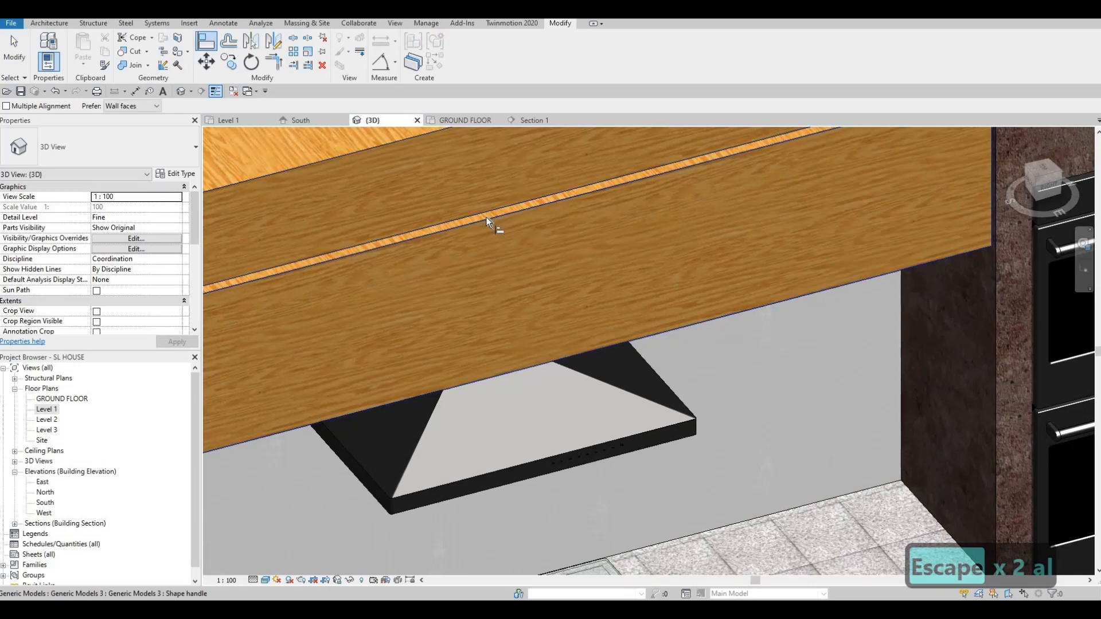
key(Caps_Lock)
key(Caps_Lock)
key(Tab)
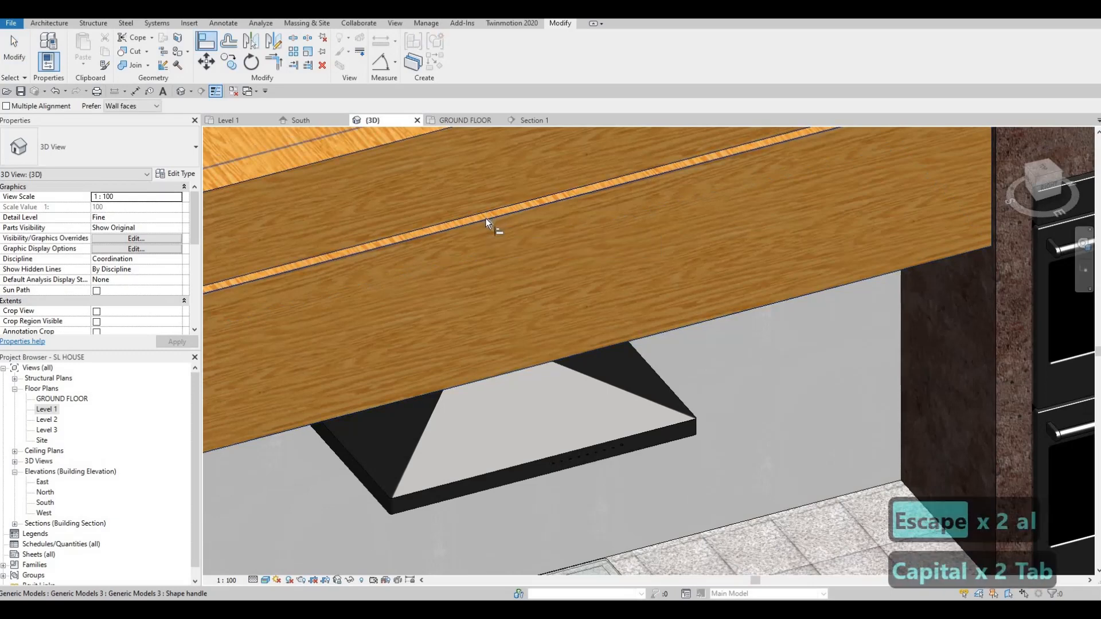
click(479, 212)
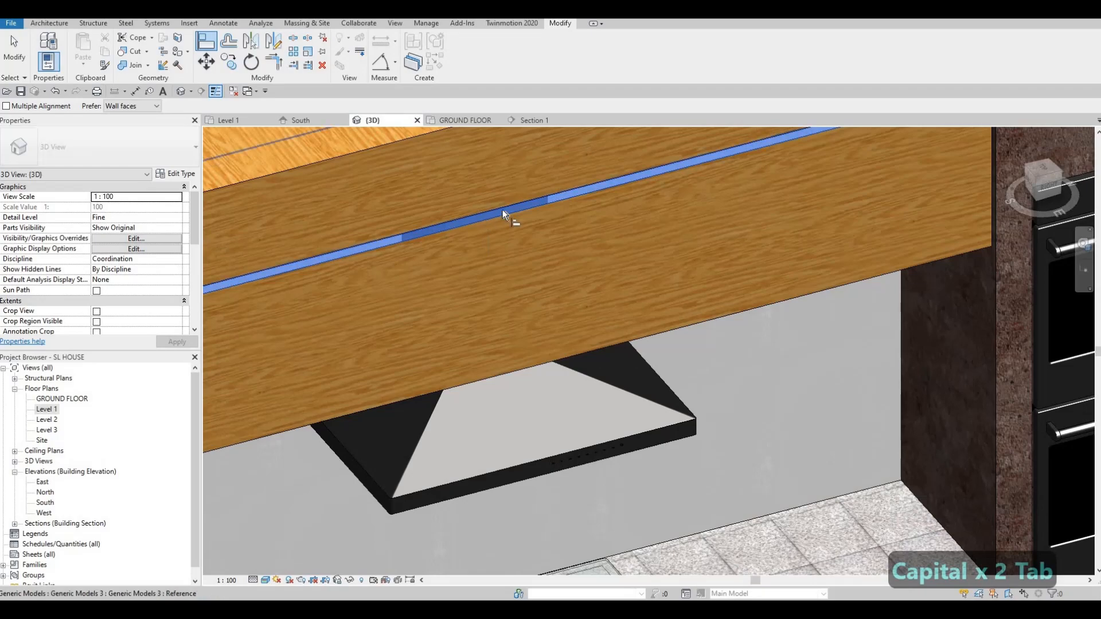
key(Escape)
key(Escape)
Step: Stretch the front face of the upper wood extrusion forward so it projects past the lower extrusion
scroll(482, 223, down, 3)
key(Escape)
shift+middle_drag(600, 228, 508, 179)
click(548, 188)
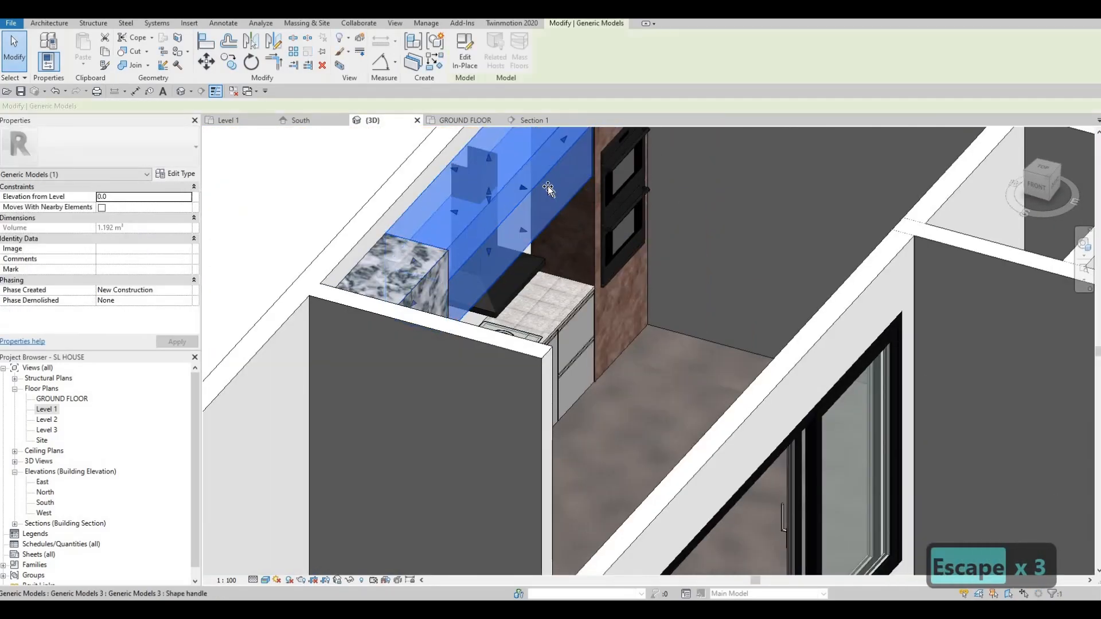
drag(548, 189, 570, 234)
key(Escape)
Step: Push the front face of the lower wood extrusion back so it sits slightly behind the upper one
shift+middle_drag(570, 233, 549, 208)
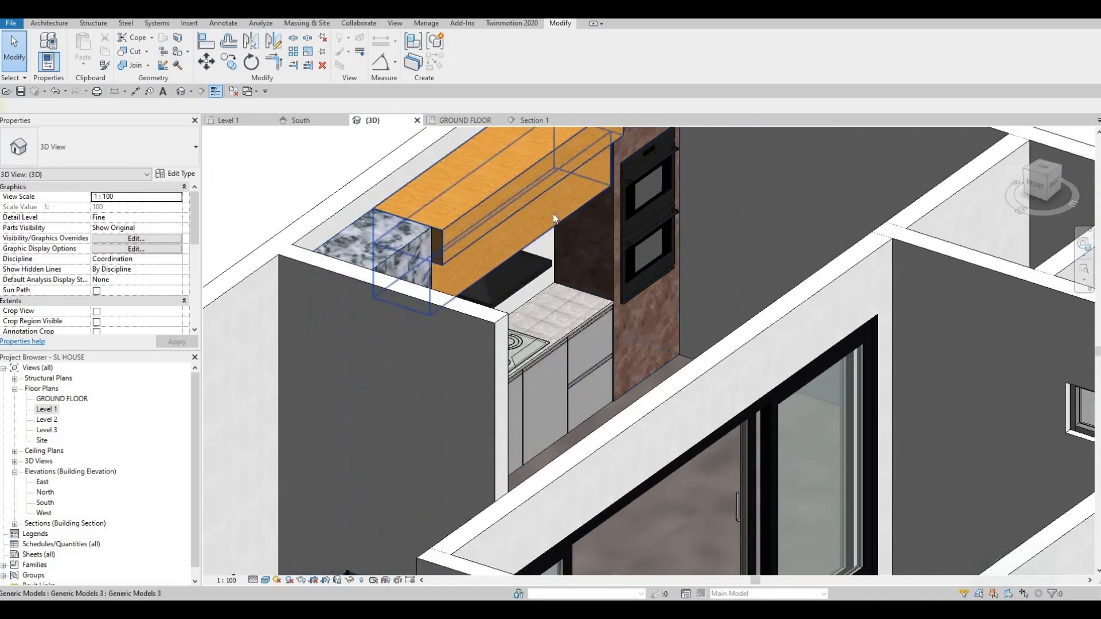
scroll(552, 218, down, 2)
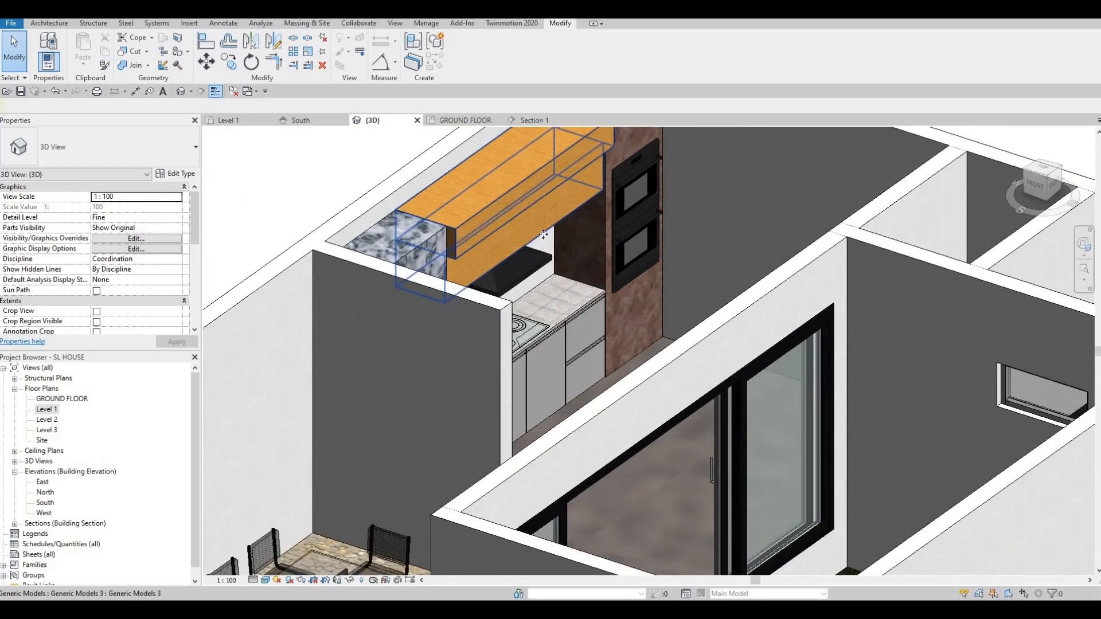
click(536, 229)
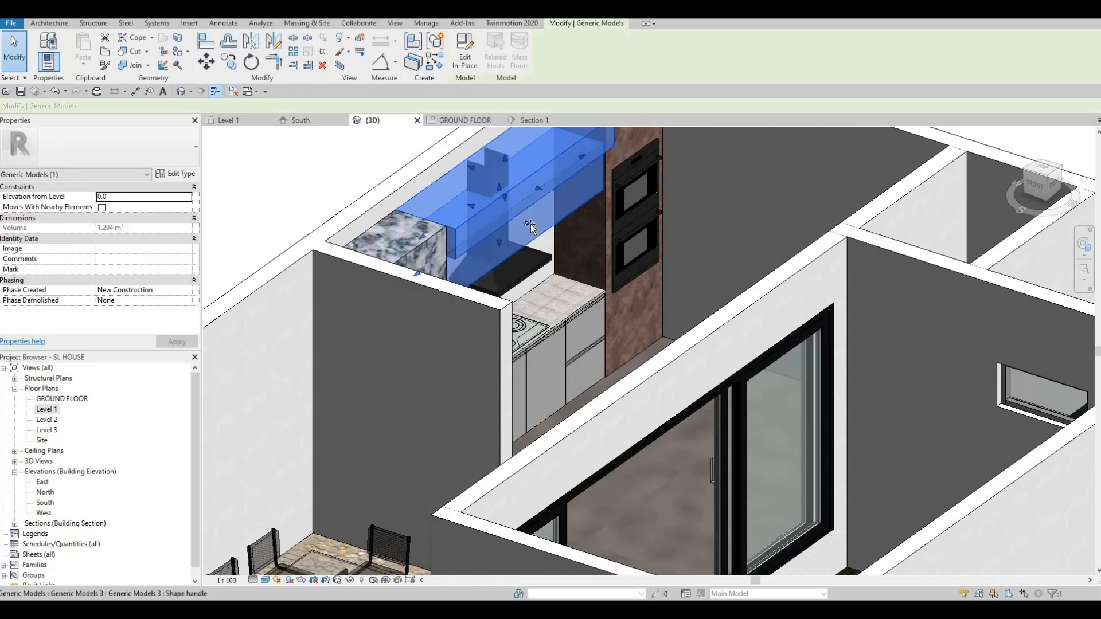
drag(518, 223, 545, 235)
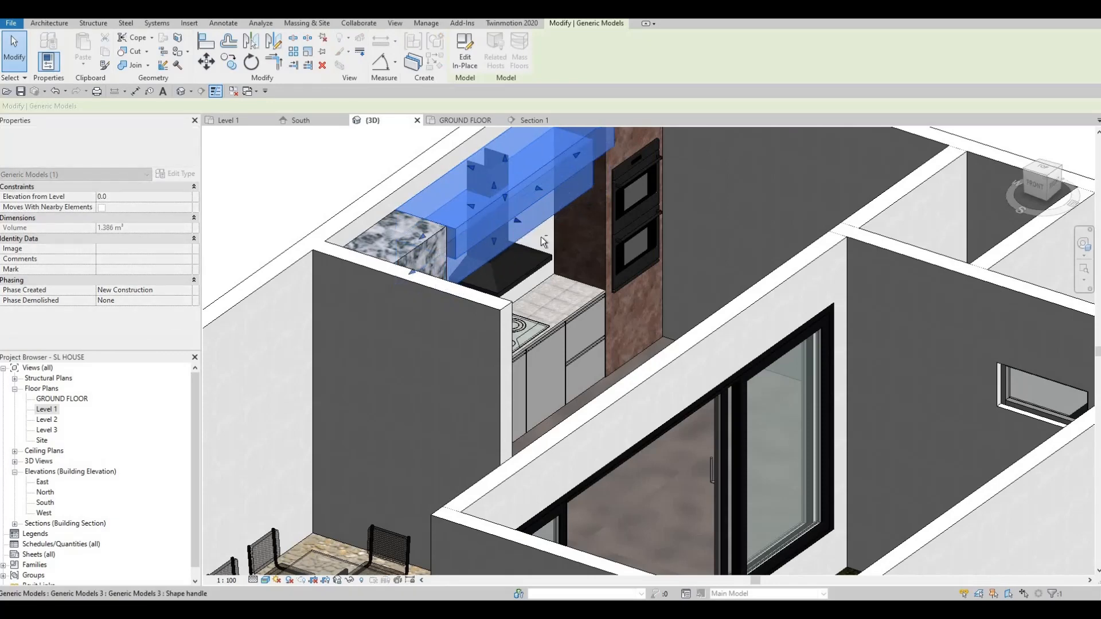
key(Escape)
Step: Align the front face of the upper wood extrusion with the fronts of the tall cabinets
middle_drag(545, 235, 528, 259)
key(a)
key(l)
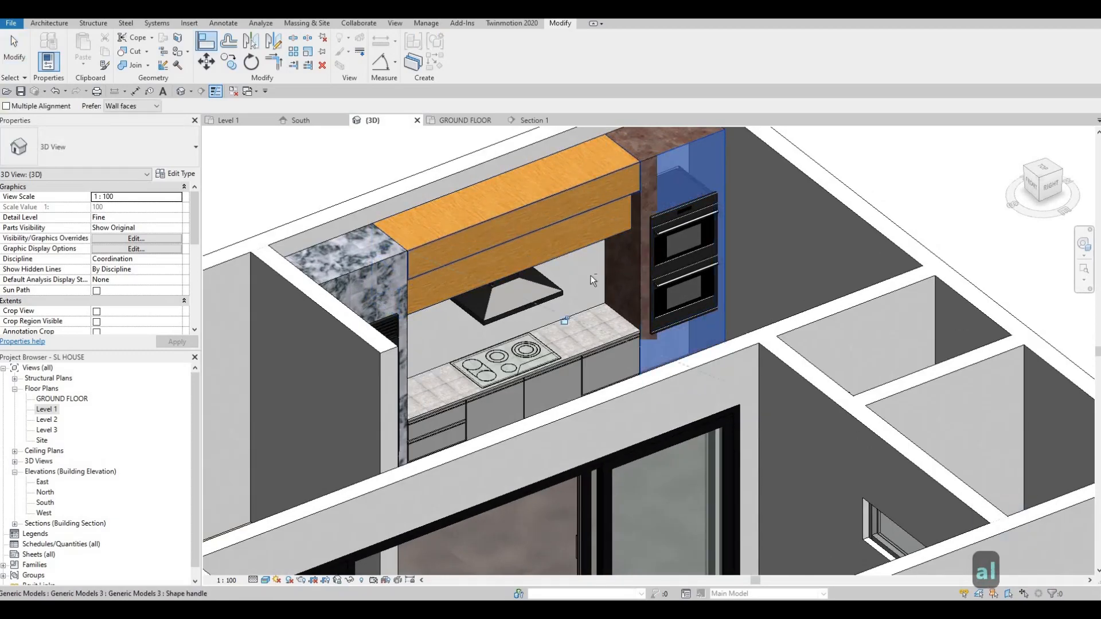
key(Escape)
key(Escape)
Step: Set the lower wood extrusion's front face further back, deepening its recess beneath the upper extrusion
shift+middle_drag(591, 269, 571, 209)
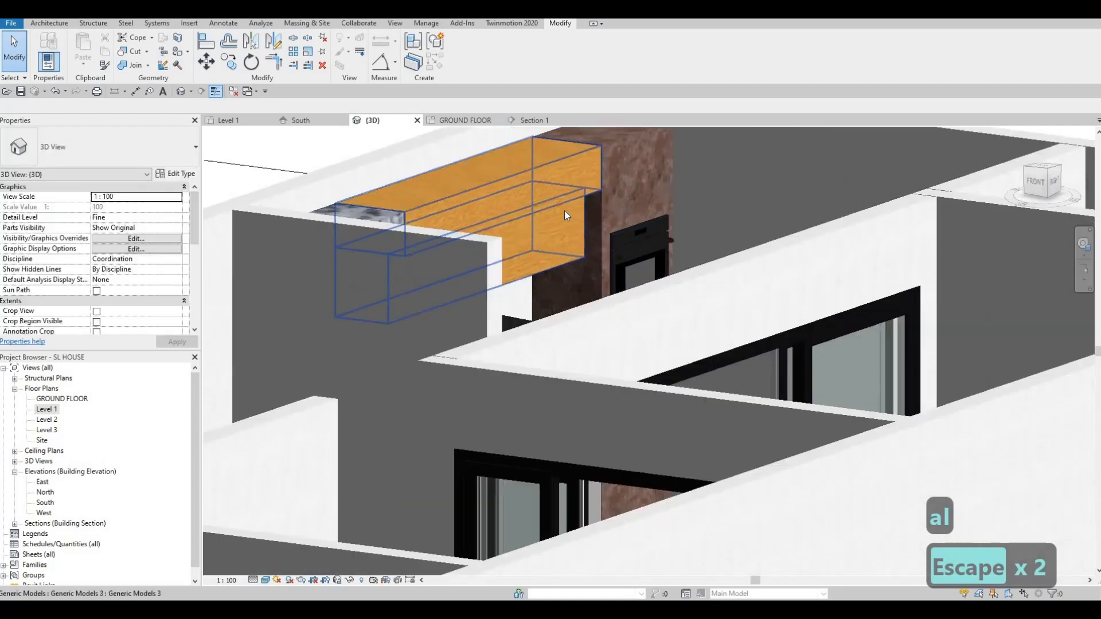
scroll(571, 209, up, 4)
shift+middle_drag(521, 301, 487, 309)
click(488, 310)
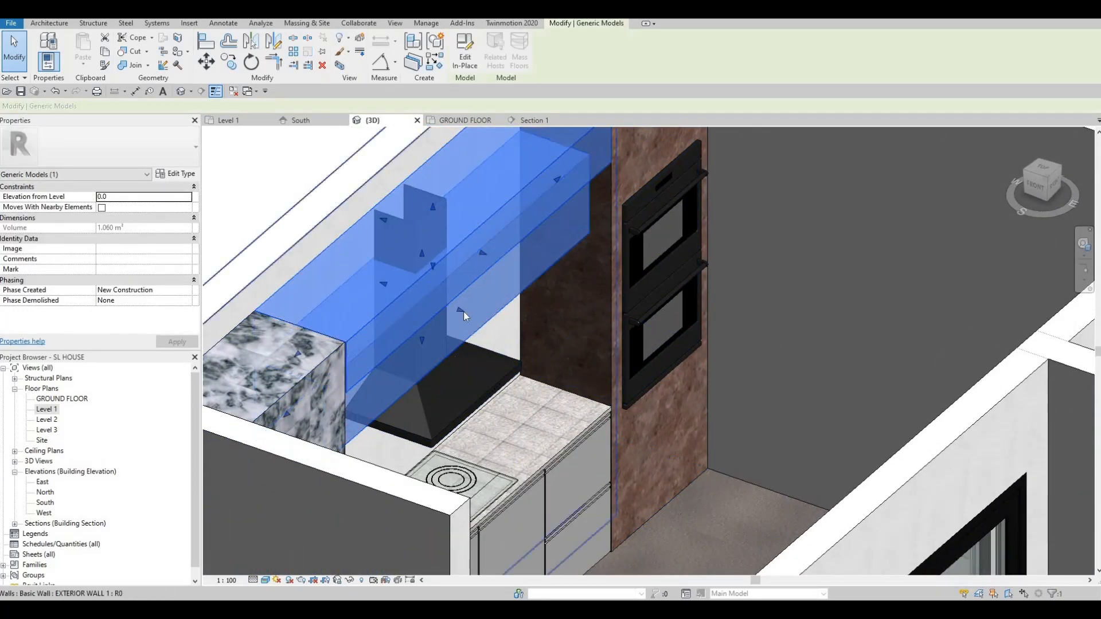
drag(451, 309, 476, 319)
Step: Examine the recessed lower extrusion against the upper extrusion, range hood and tall cabinets from several angles
shift+middle_drag(476, 319, 434, 305)
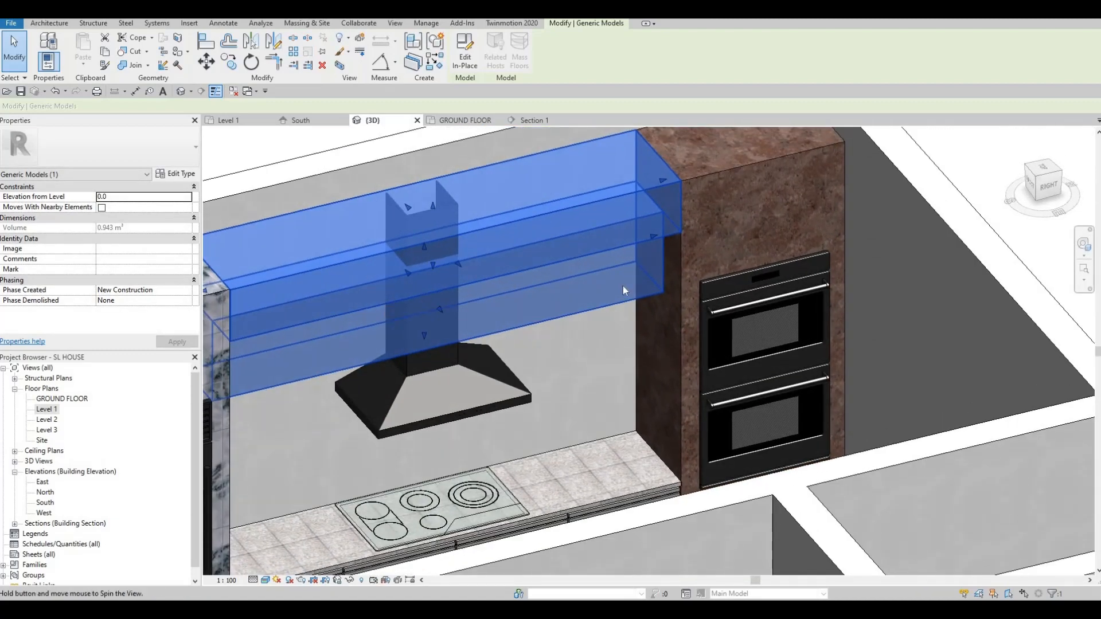
shift+middle_drag(624, 290, 619, 286)
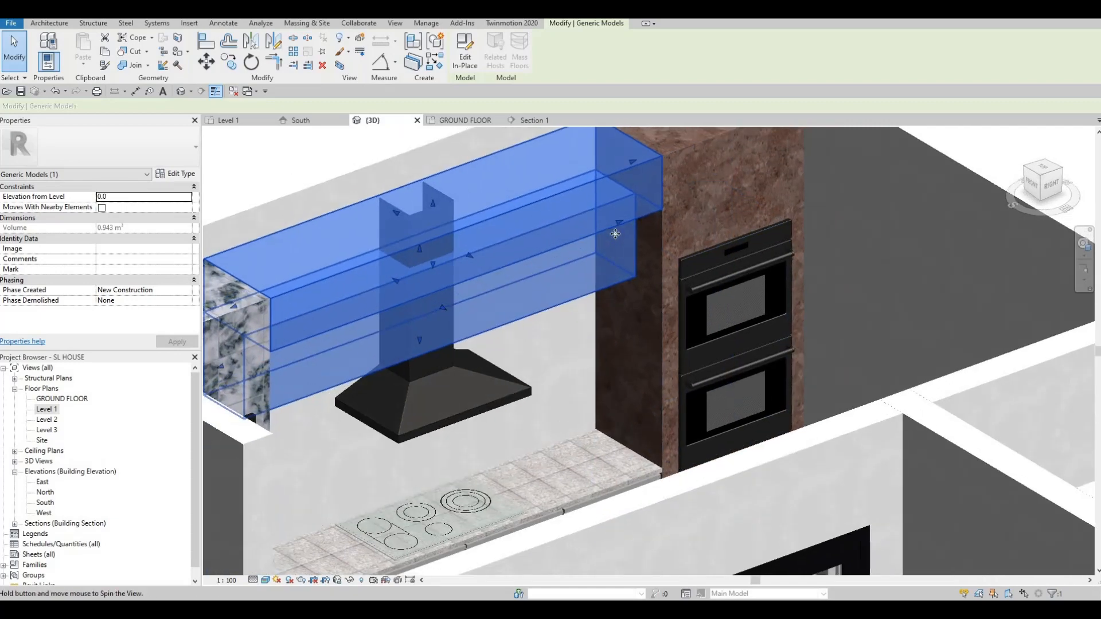
scroll(619, 241, up, 3)
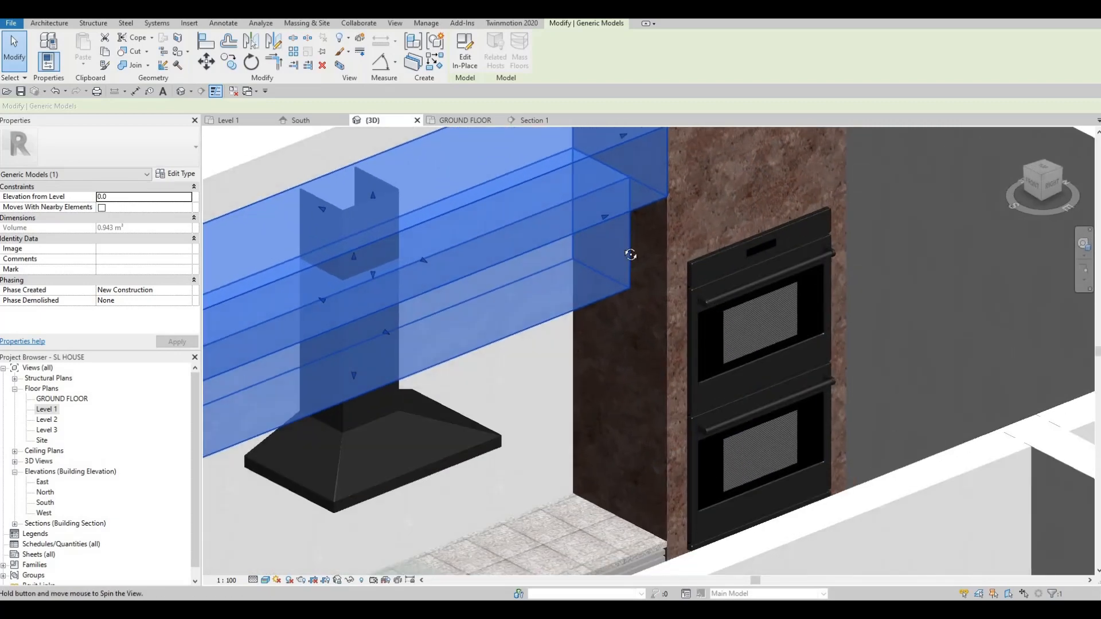
shift+middle_drag(631, 254, 510, 224)
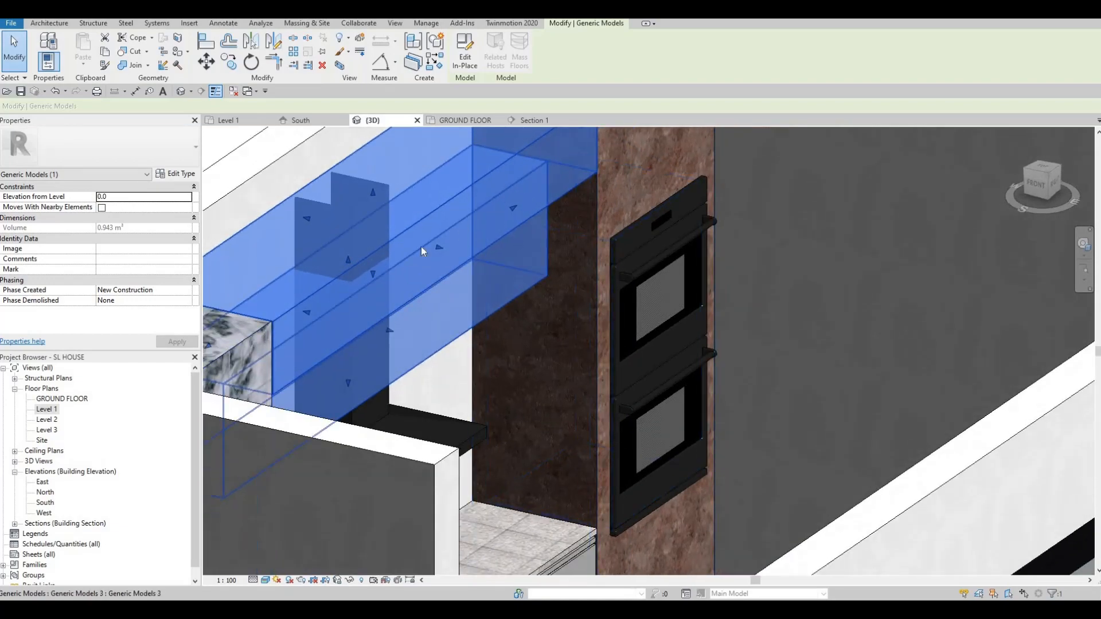
shift+middle_drag(523, 315, 562, 287)
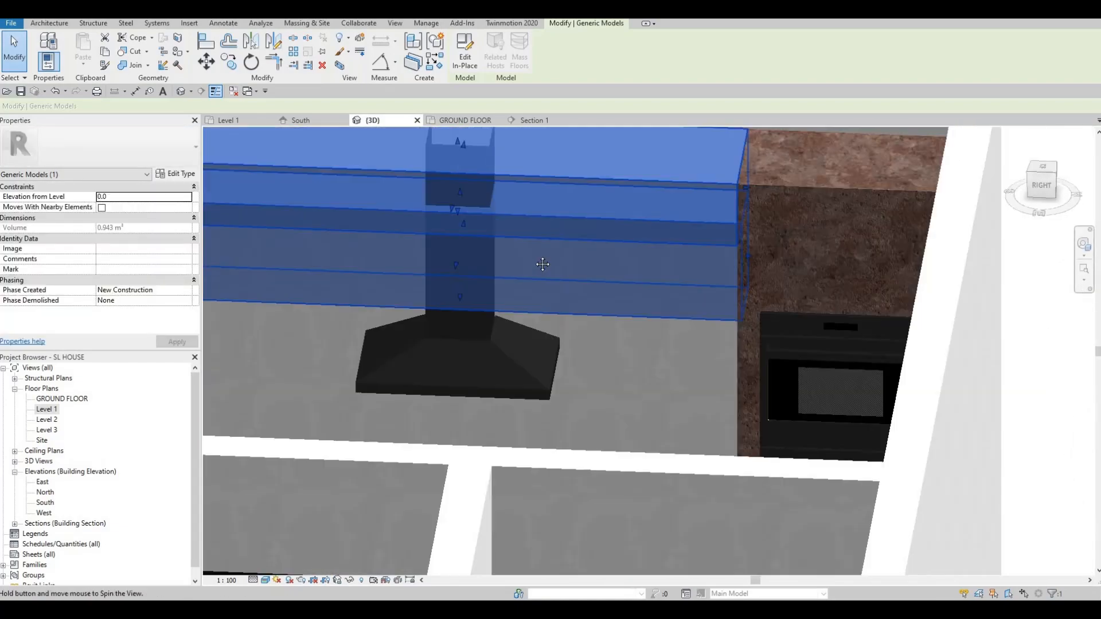
key(Escape)
shift+middle_drag(568, 224, 604, 261)
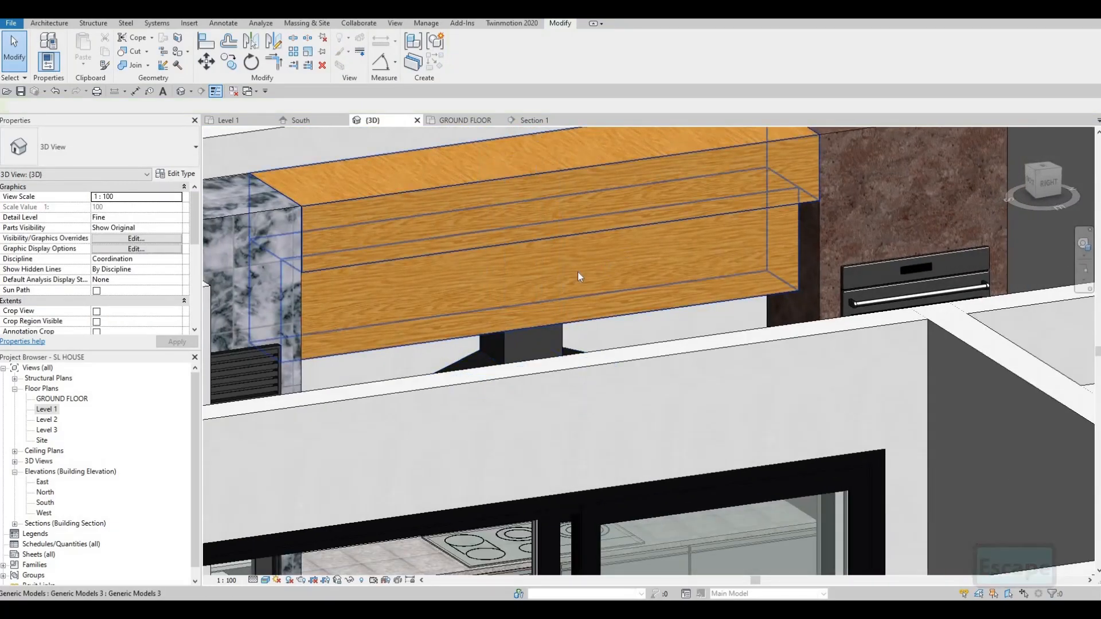
scroll(607, 261, down, 3)
shift+middle_drag(620, 413, 648, 552)
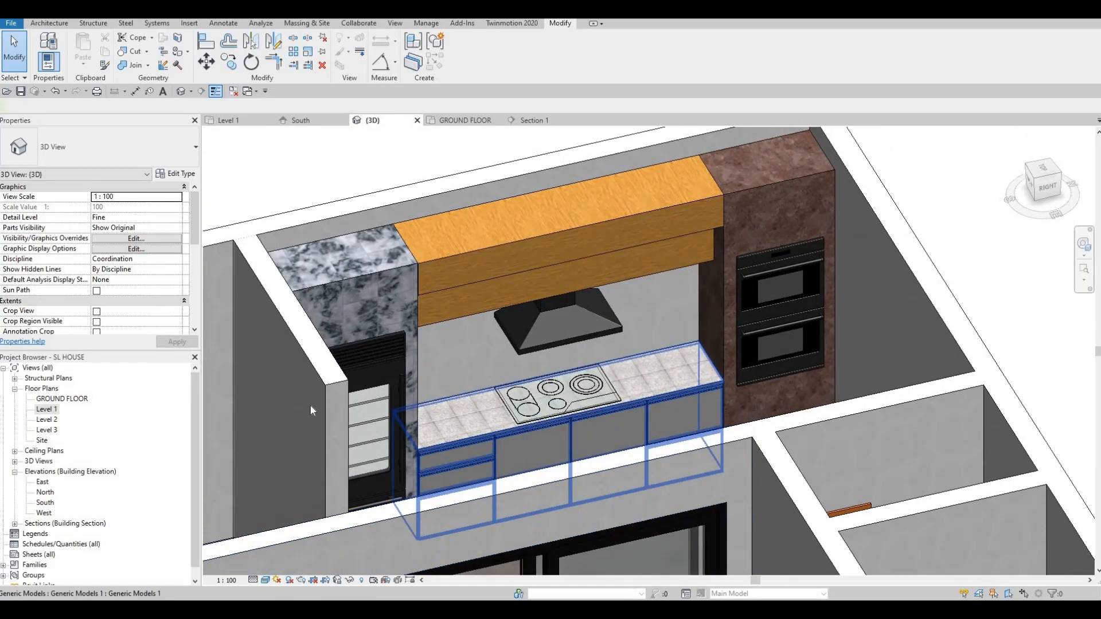
Step: Switch to the Section 1 view and open the upper wood cabinet model for in-place editing
click(544, 121)
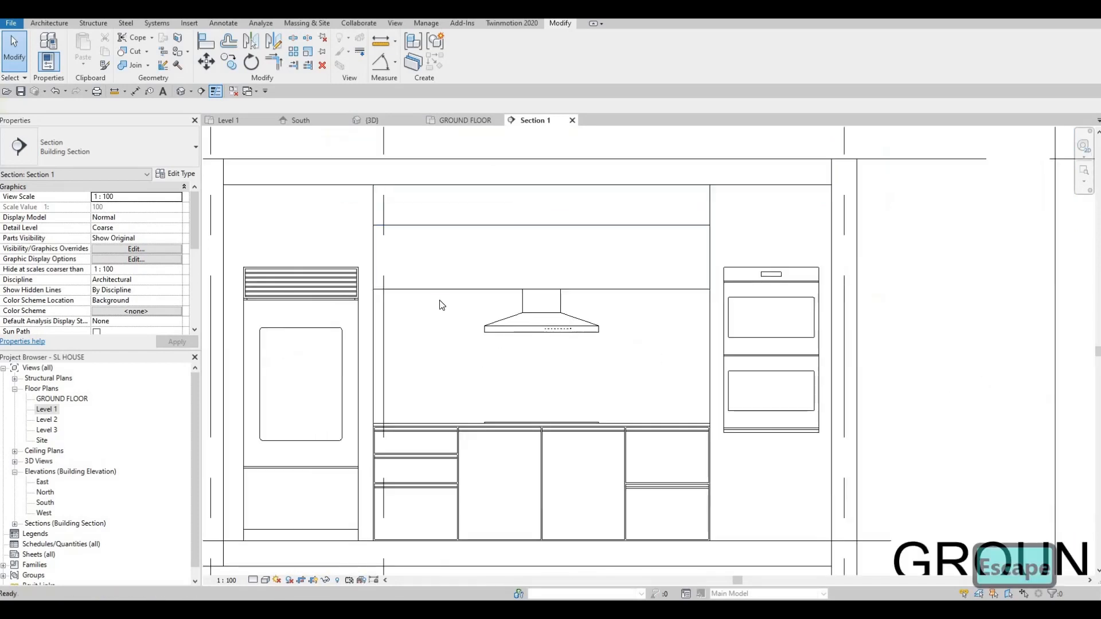
middle_drag(442, 304, 423, 309)
click(439, 290)
key(Escape)
key(Escape)
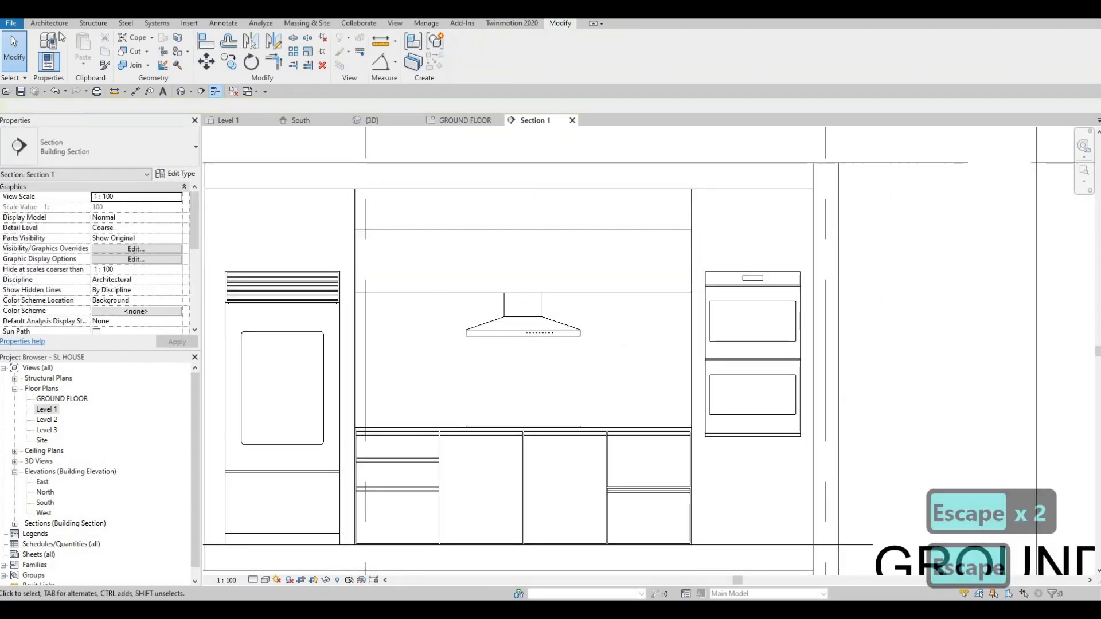
click(387, 227)
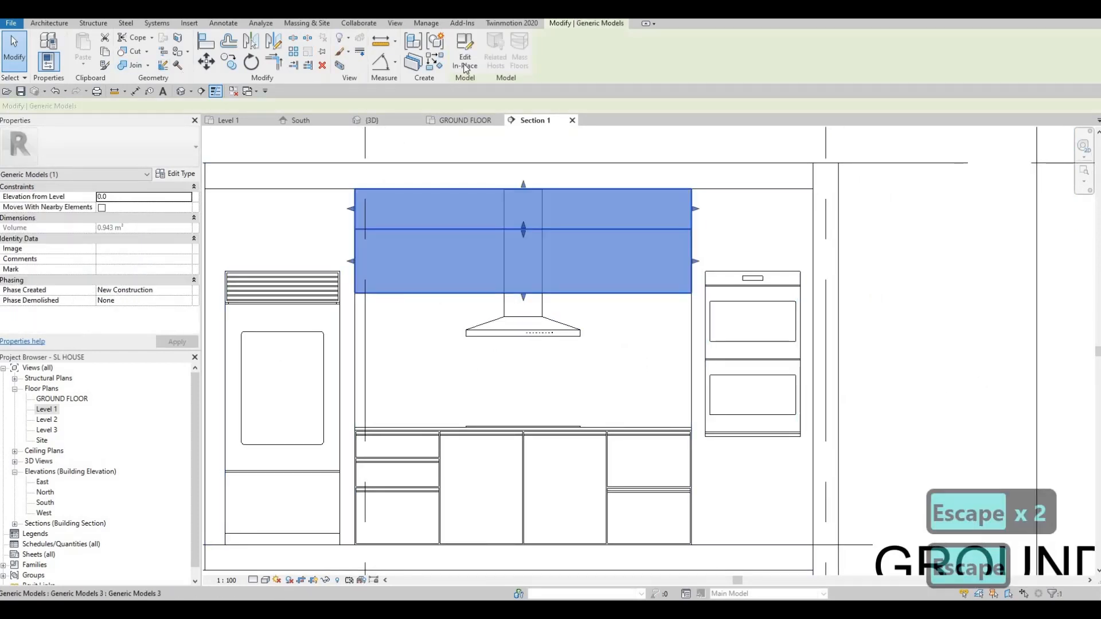
click(469, 57)
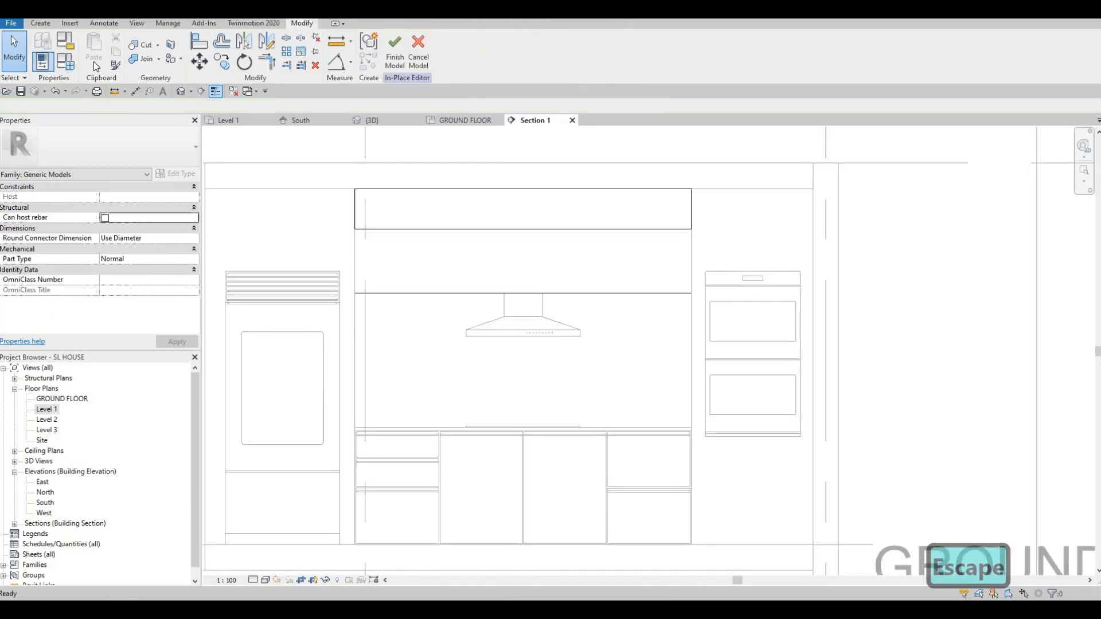
Step: Start a new solid extrusion, picking the front face of the lower wood extrusion as its work plane
click(40, 24)
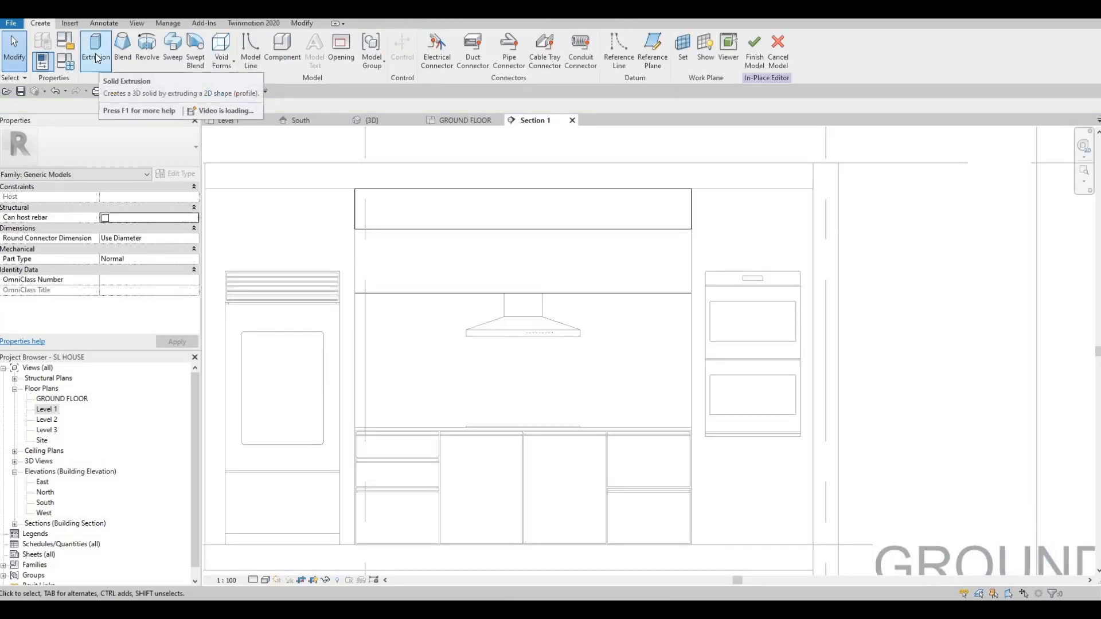
click(102, 58)
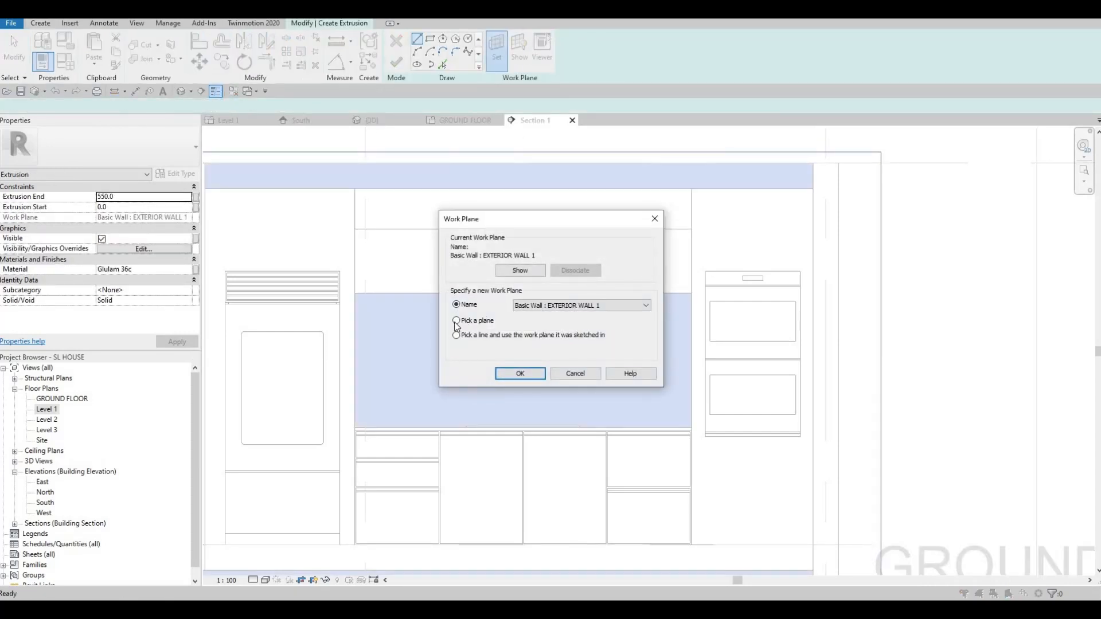
click(503, 373)
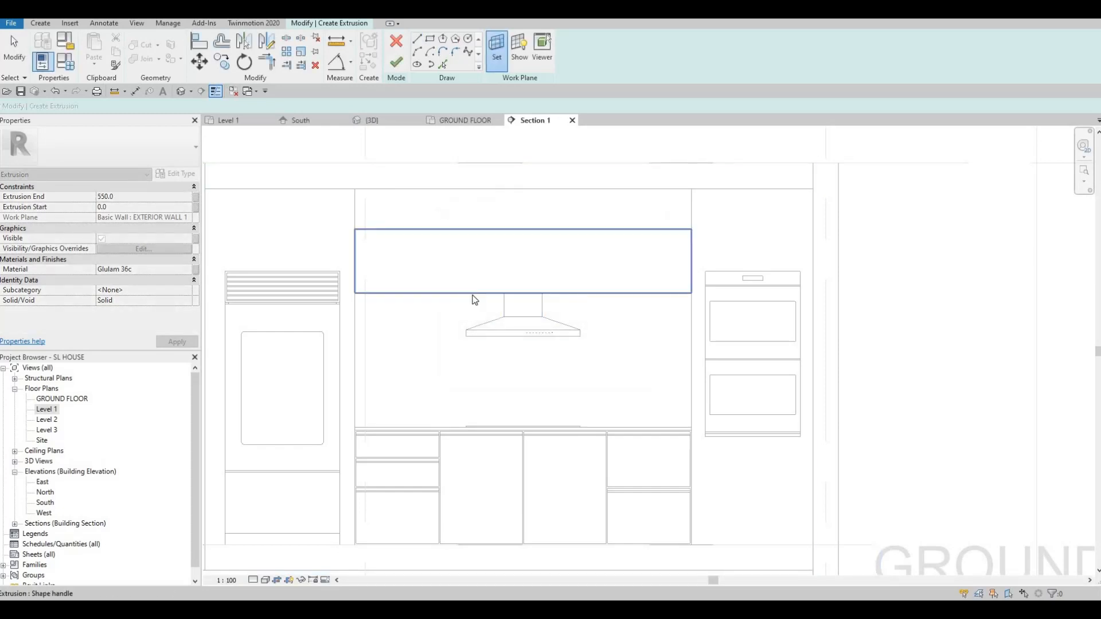
click(468, 296)
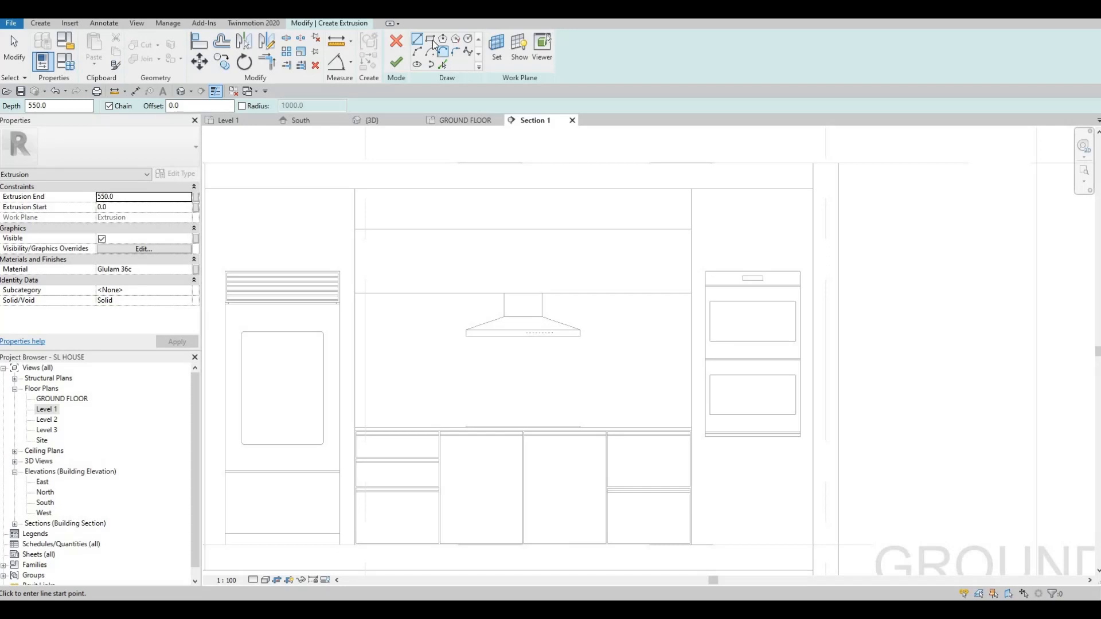
Step: Sketch a rectangle across the lower wood extrusion's front face, offset 10 mm inwards from its edges
click(432, 40)
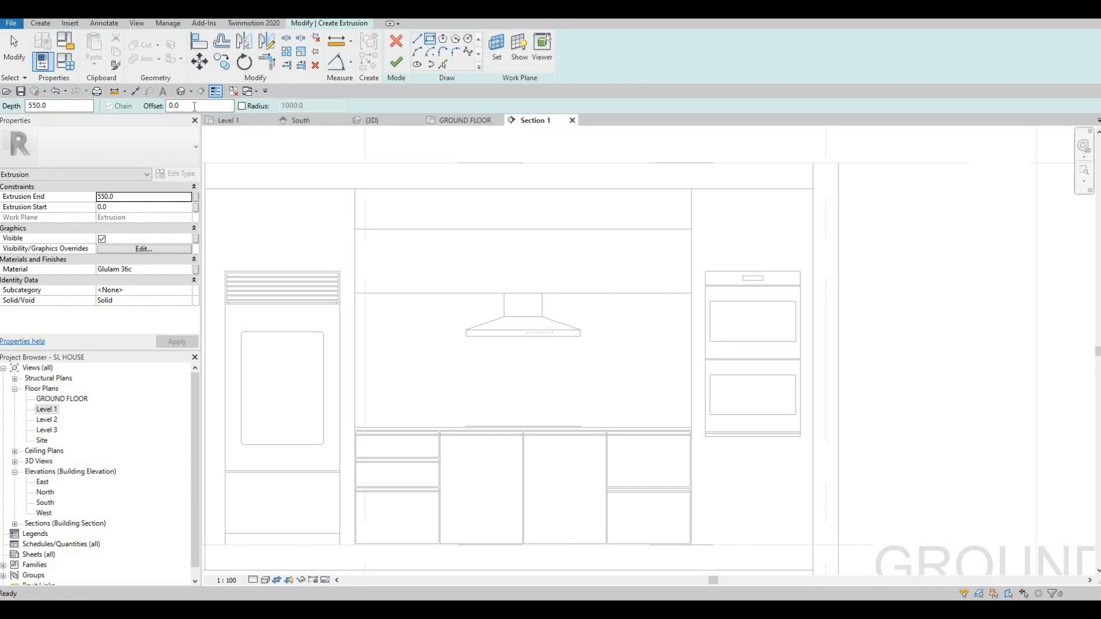
click(185, 105)
text(1)
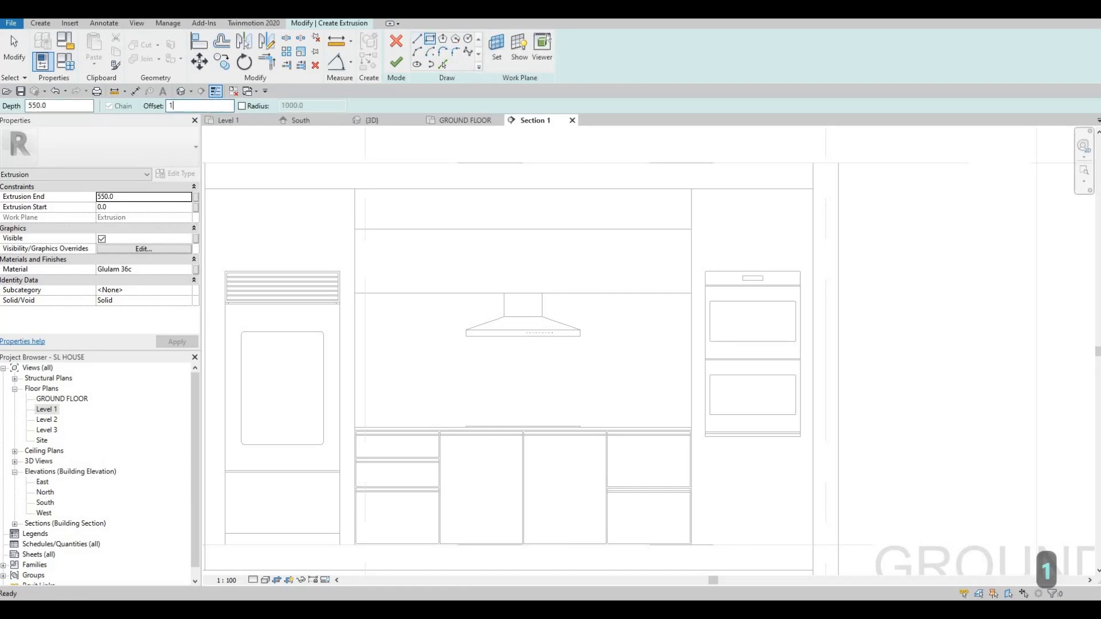
click(355, 230)
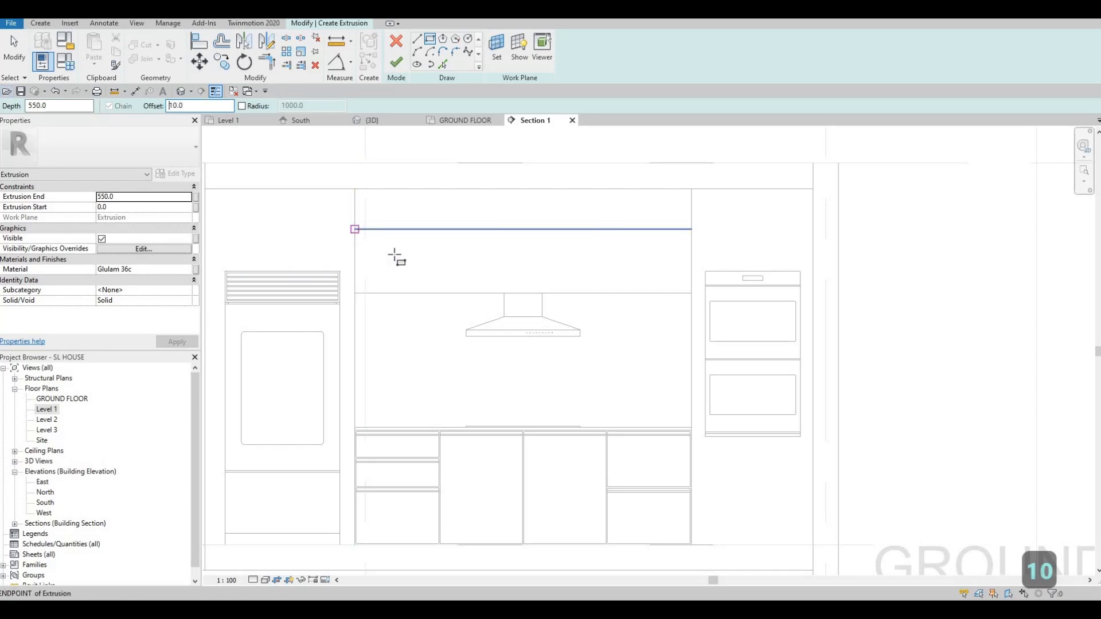
scroll(437, 266, up, 3)
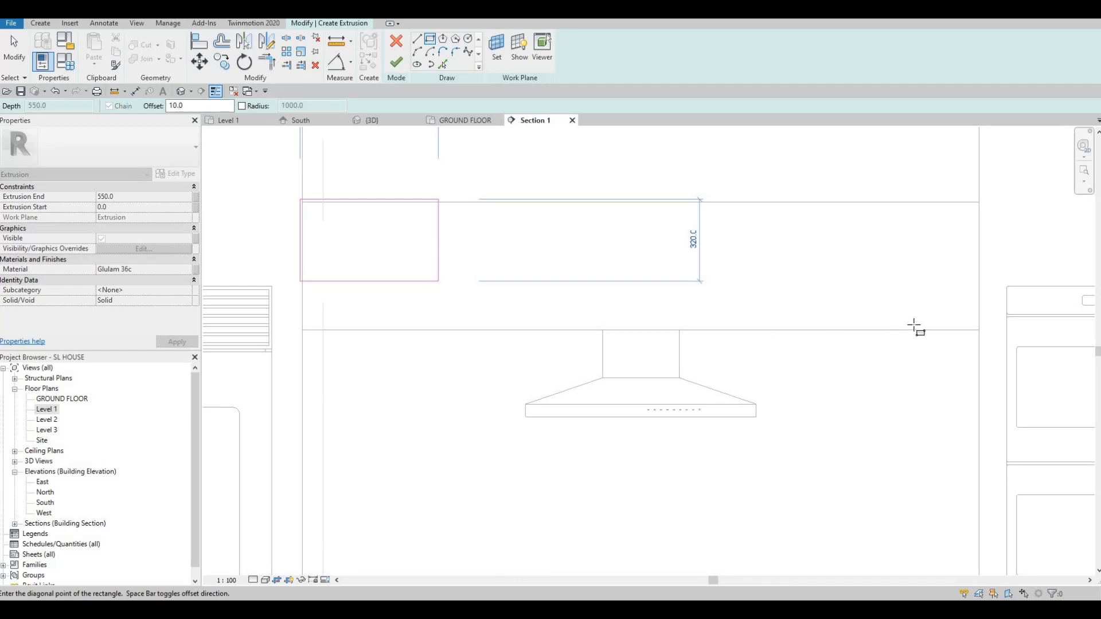
scroll(1015, 321, up, 2)
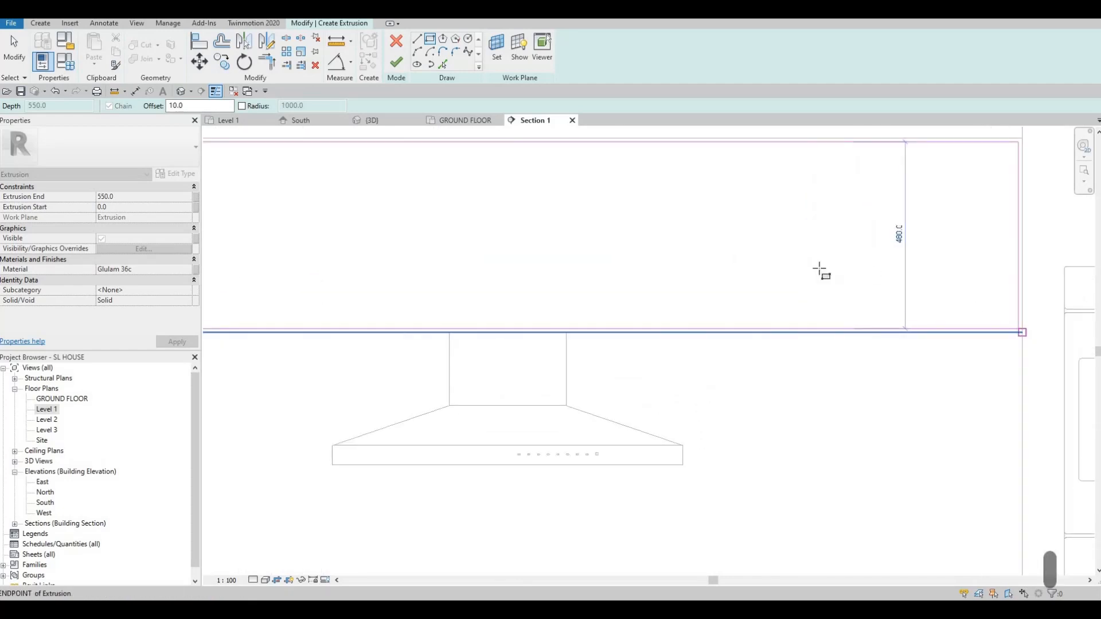
click(821, 273)
scroll(622, 263, down, 5)
key(Escape)
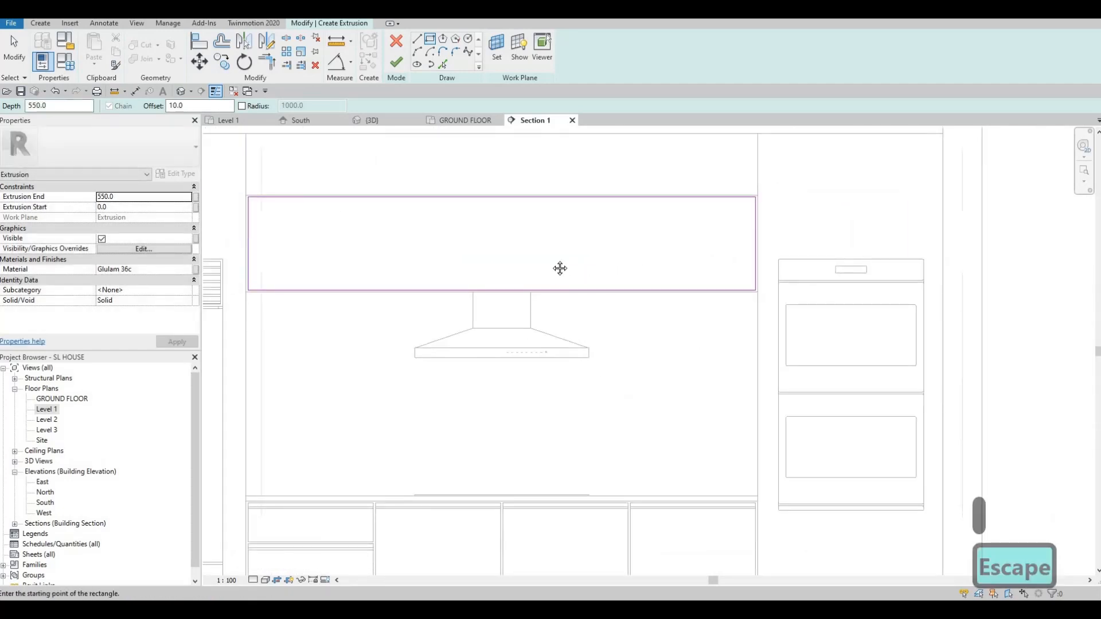
scroll(544, 224, down, 2)
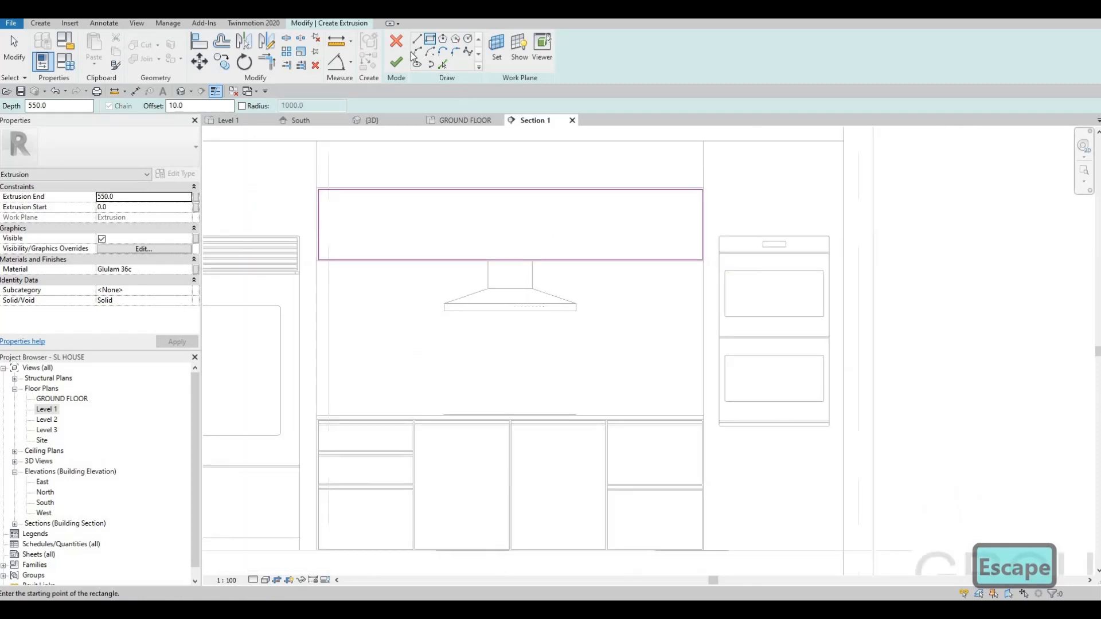
scroll(412, 56, up, 1)
scroll(413, 199, down, 1)
middle_drag(367, 133, 366, 274)
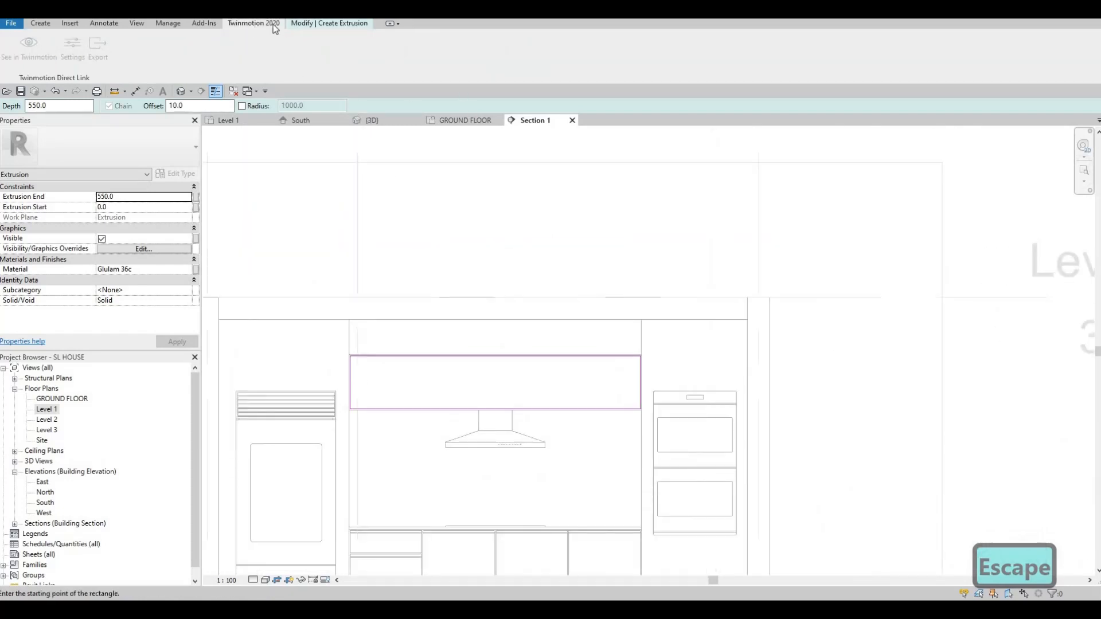
scroll(396, 74, down, 1)
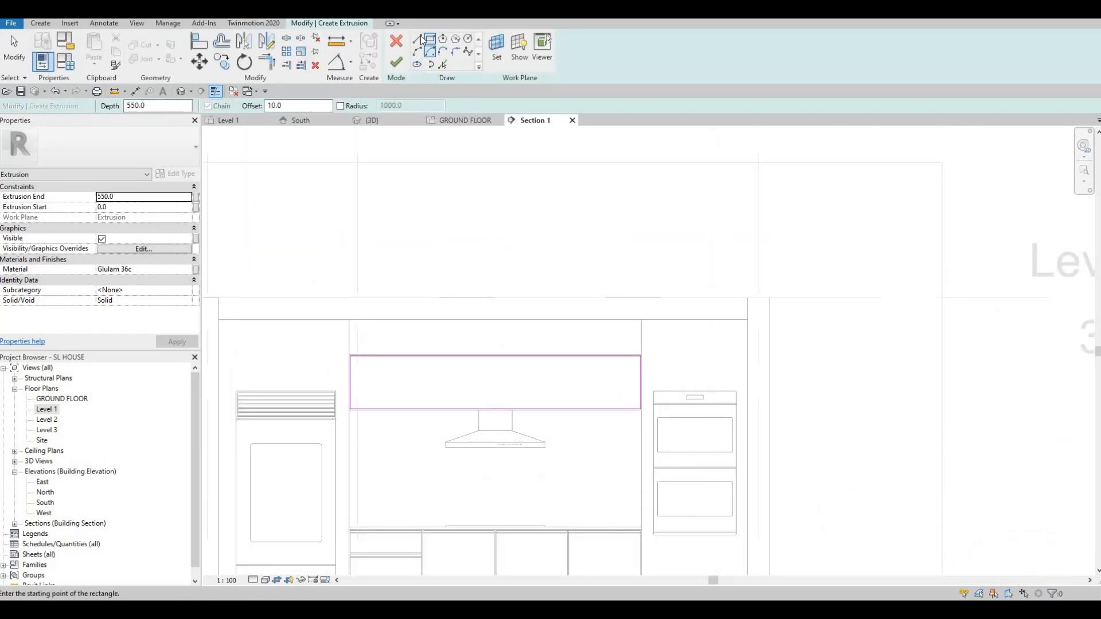
Step: Draw a vertical line between the midpoints of the door rectangle's long edges, offset 10 mm to one side of centre
scroll(509, 409, up, 5)
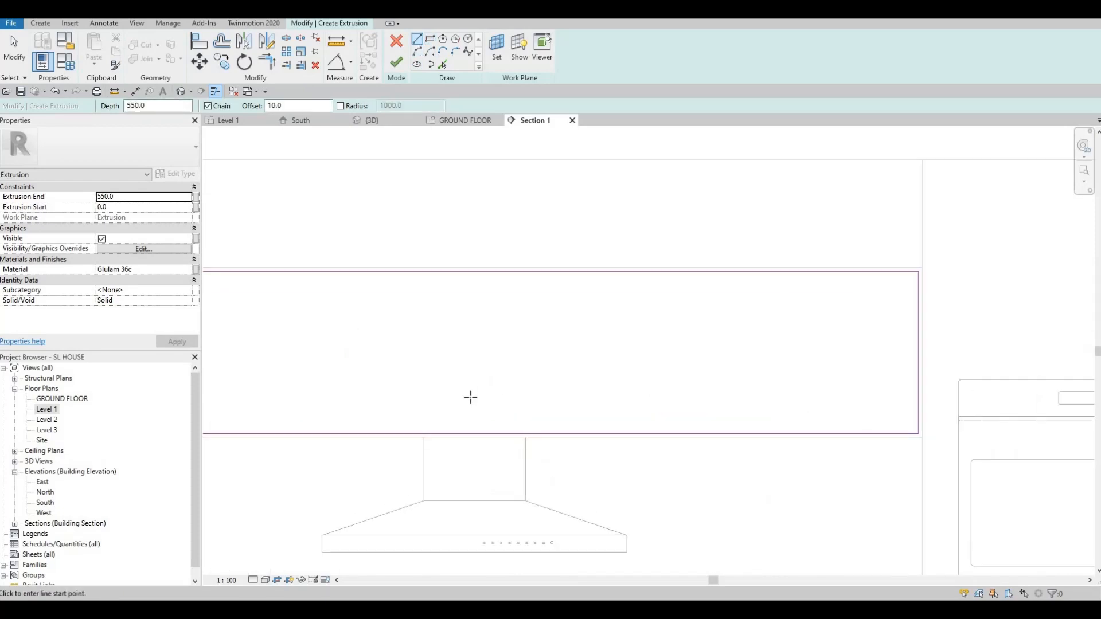
click(469, 398)
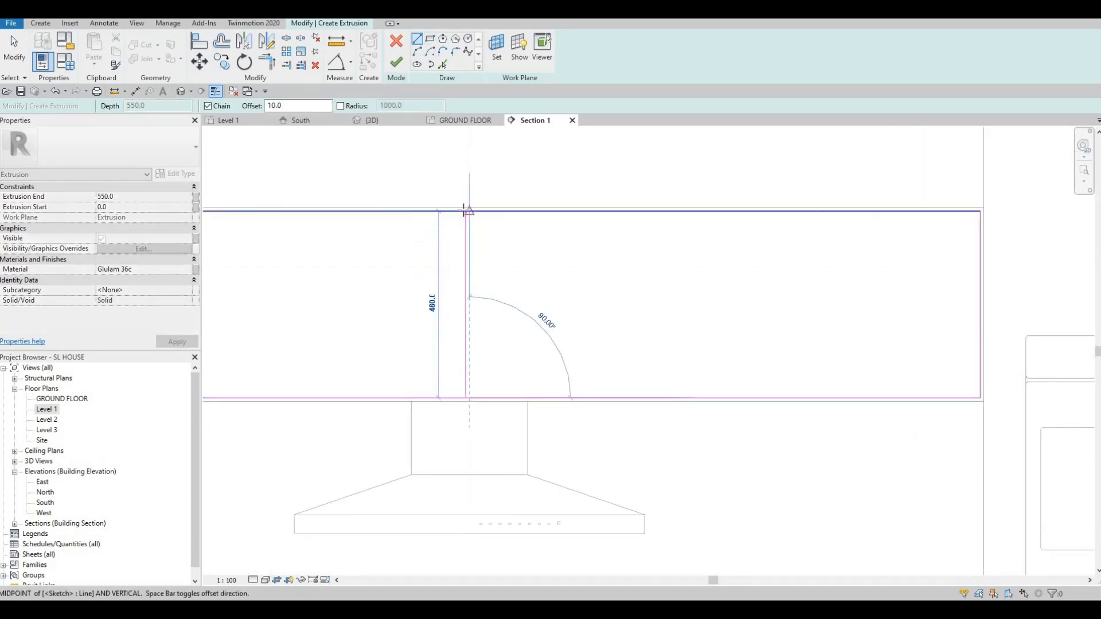
scroll(466, 211, up, 4)
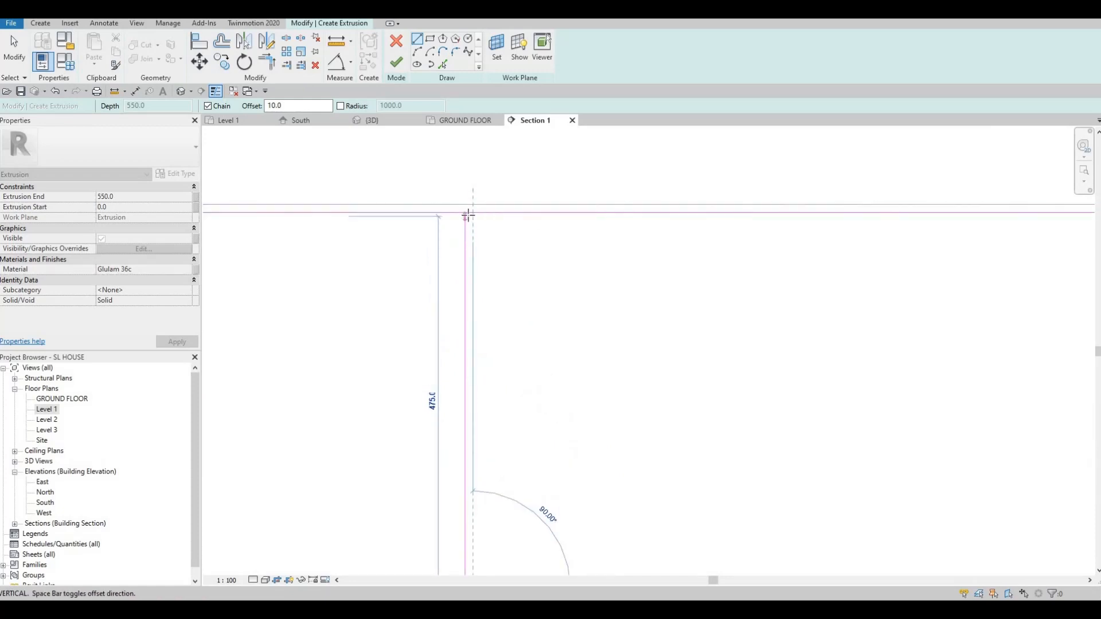
click(473, 212)
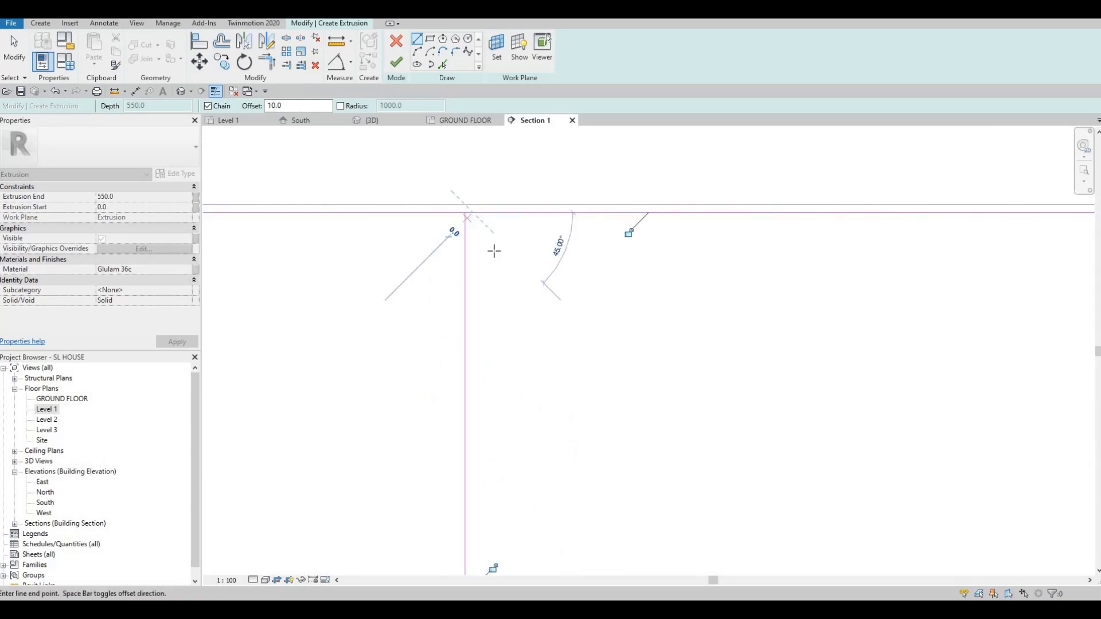
scroll(485, 254, down, 3)
key(Escape)
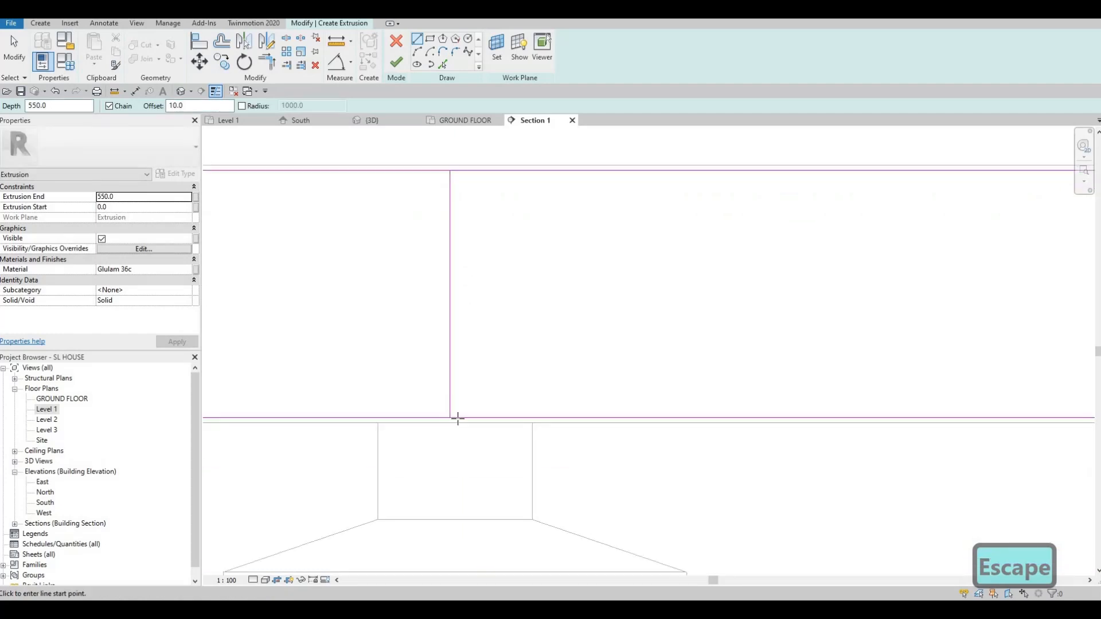
Step: Draw a second vertical line across the door rectangle, offset 10 mm to the opposite side of its centre
click(451, 418)
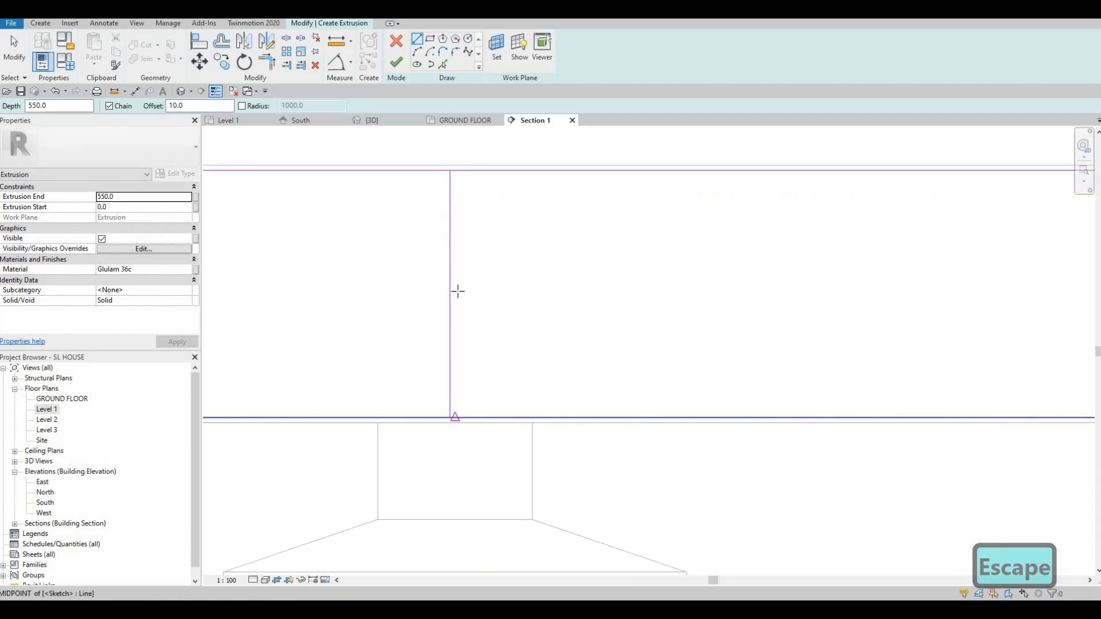
click(447, 195)
key(Escape)
scroll(436, 253, down, 2)
key(Escape)
key(Escape)
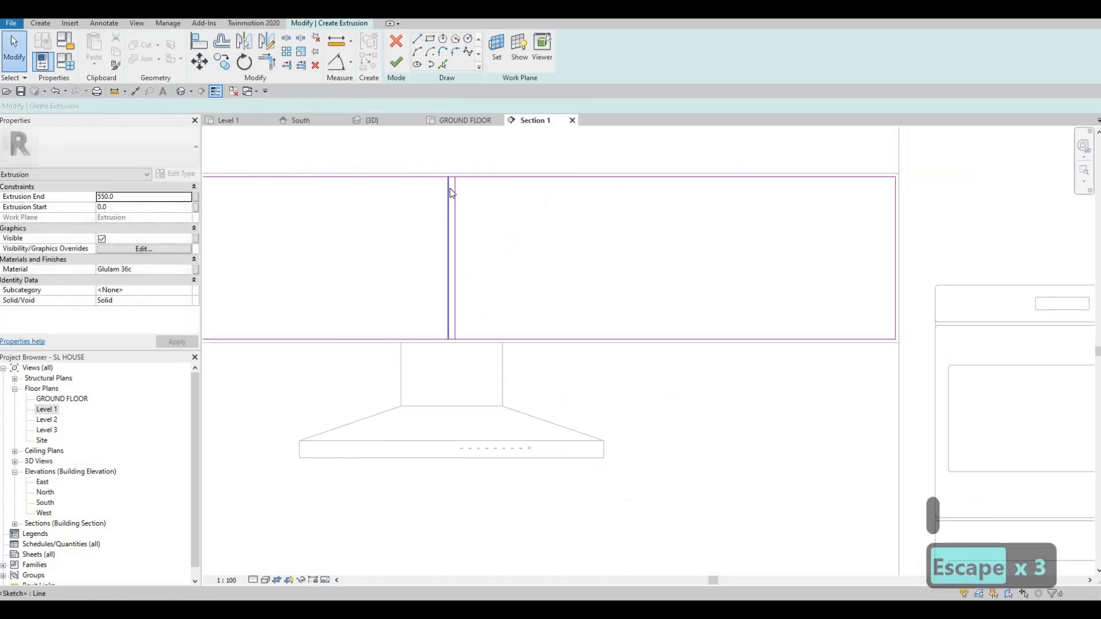
scroll(451, 193, down, 3)
key(Escape)
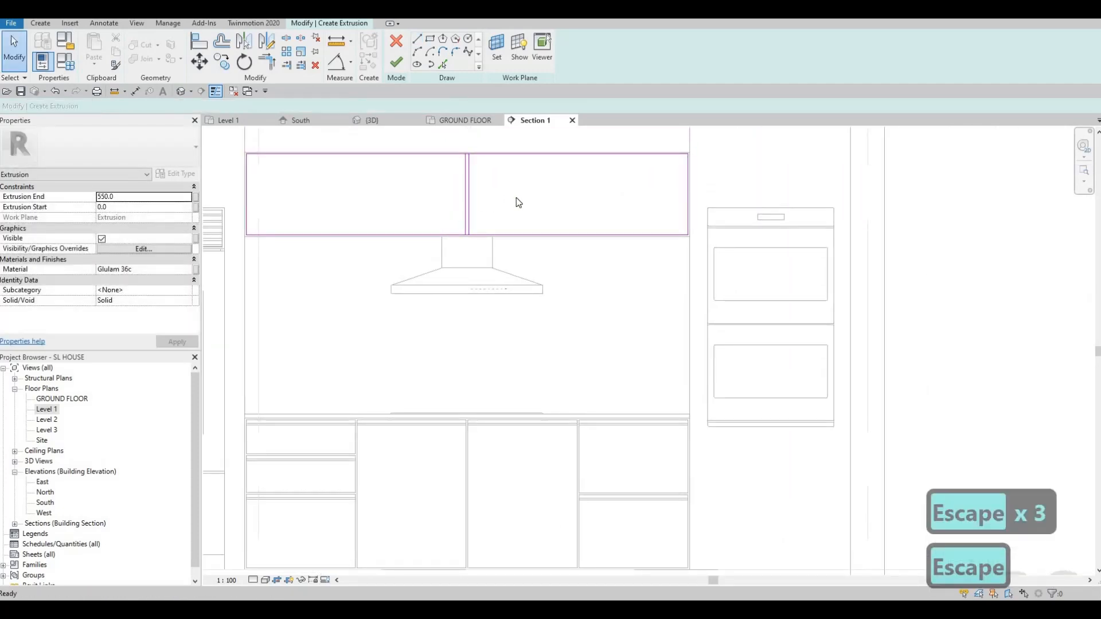
key(Escape)
key(Escape)
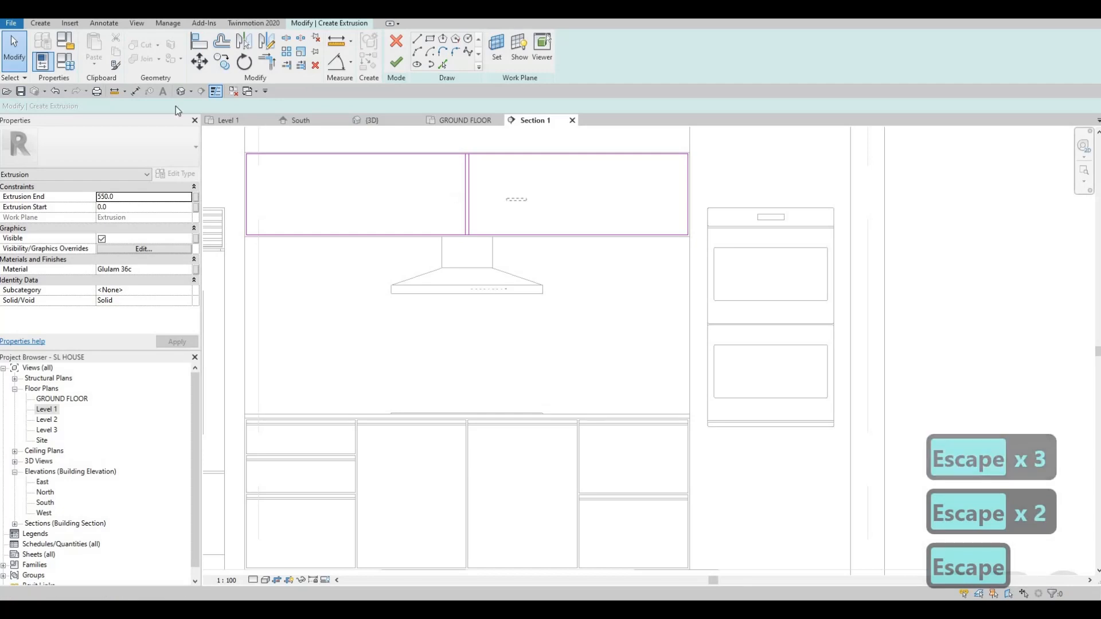
Step: Copy the central pair of vertical lines about 620 mm to the left, and again into the right half of the door rectangle
click(467, 195)
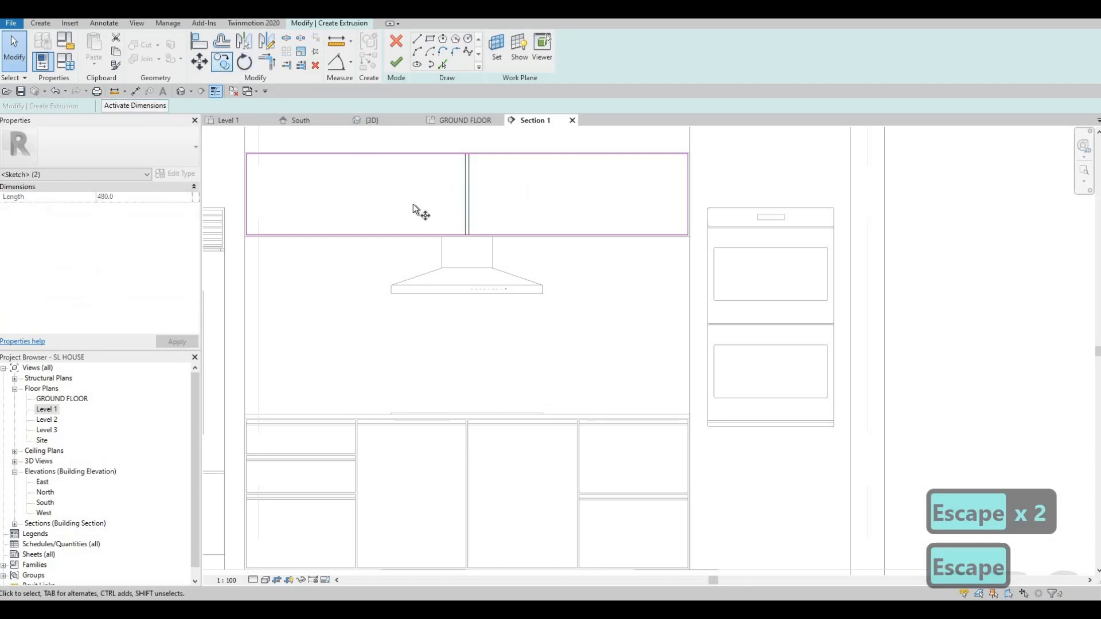
key(c)
key(o)
click(466, 222)
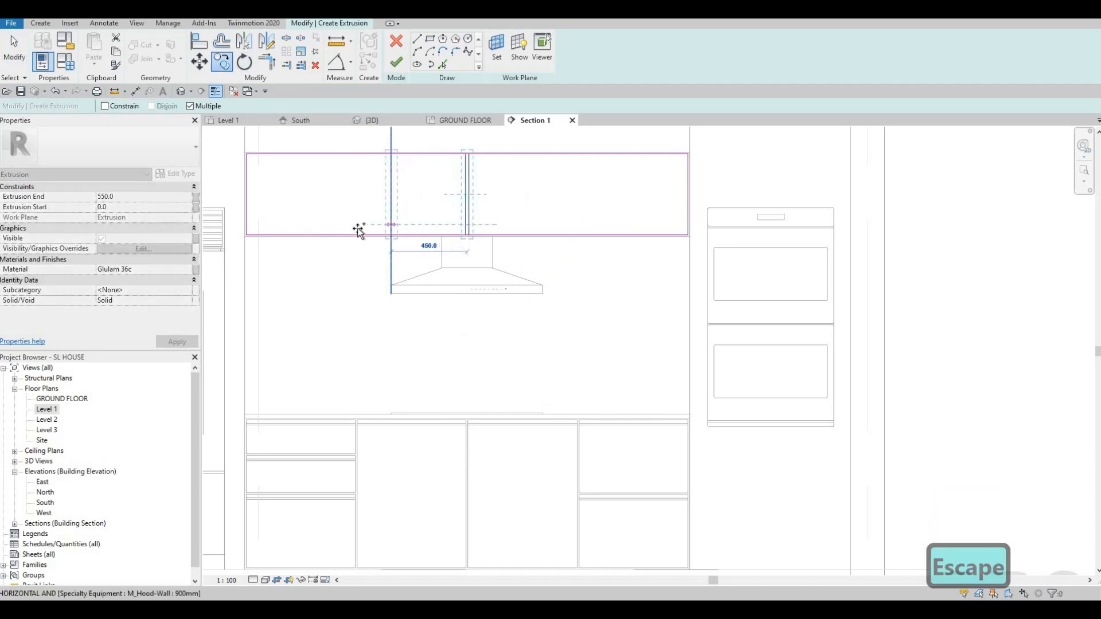
click(356, 225)
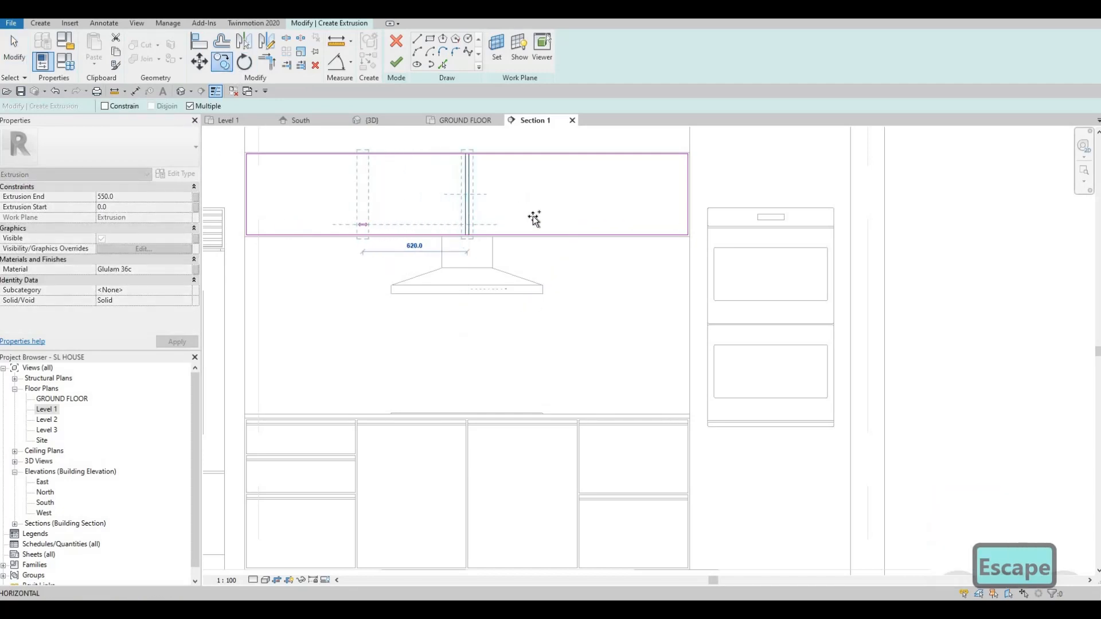
click(576, 223)
key(Escape)
scroll(580, 212, up, 2)
key(Escape)
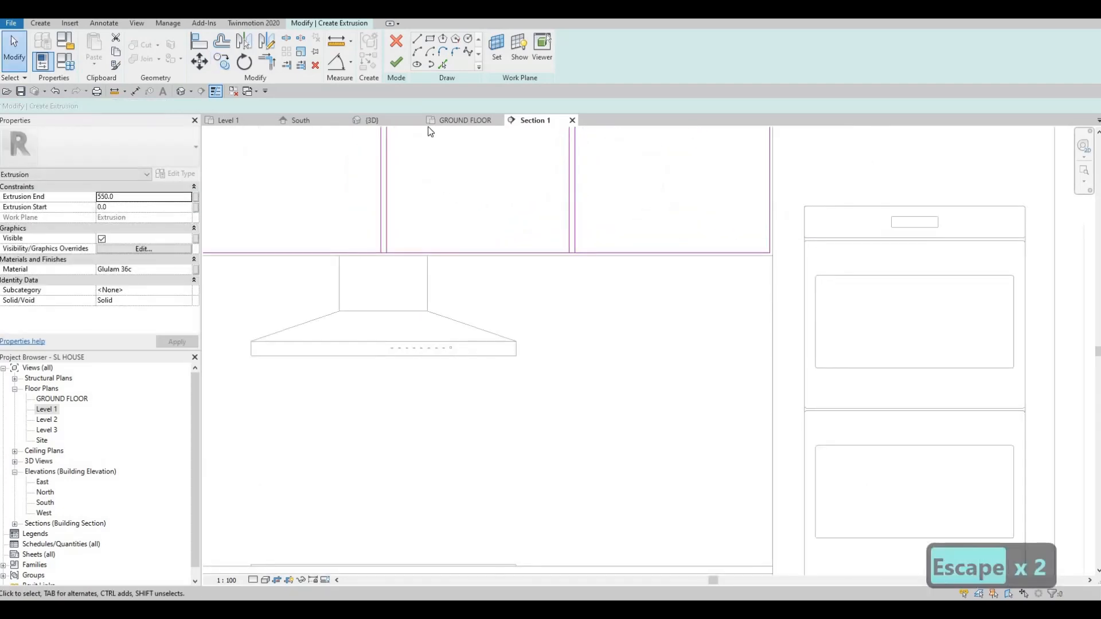
scroll(430, 131, down, 2)
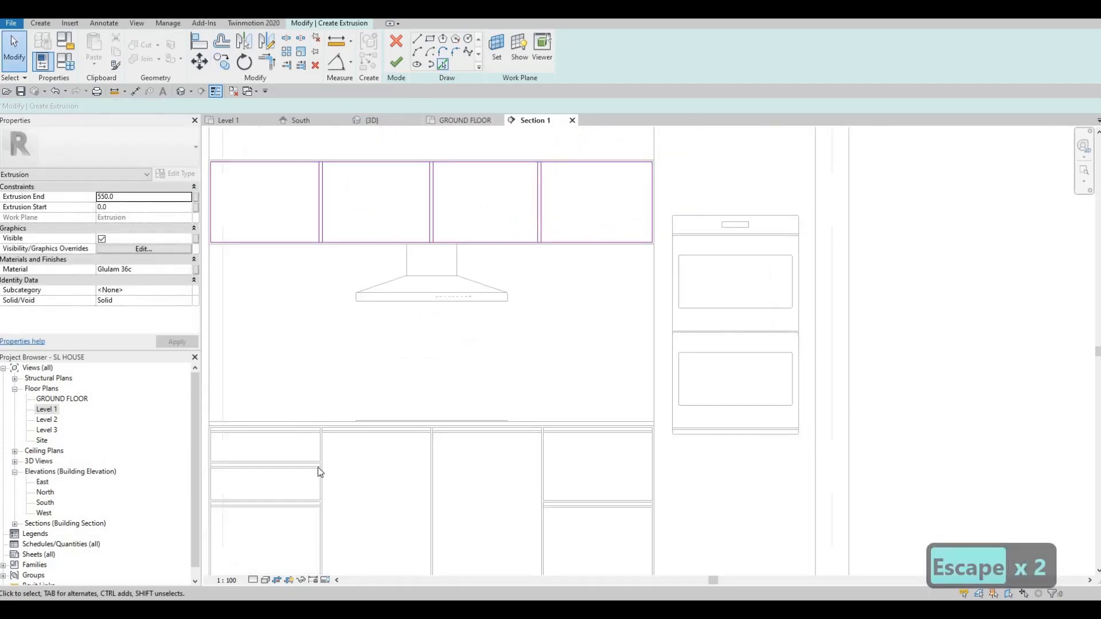
Step: Pick the vertical side edge of the base cabinet's top left drawer as a sketch line
key(p)
key(l)
scroll(319, 433, up, 2)
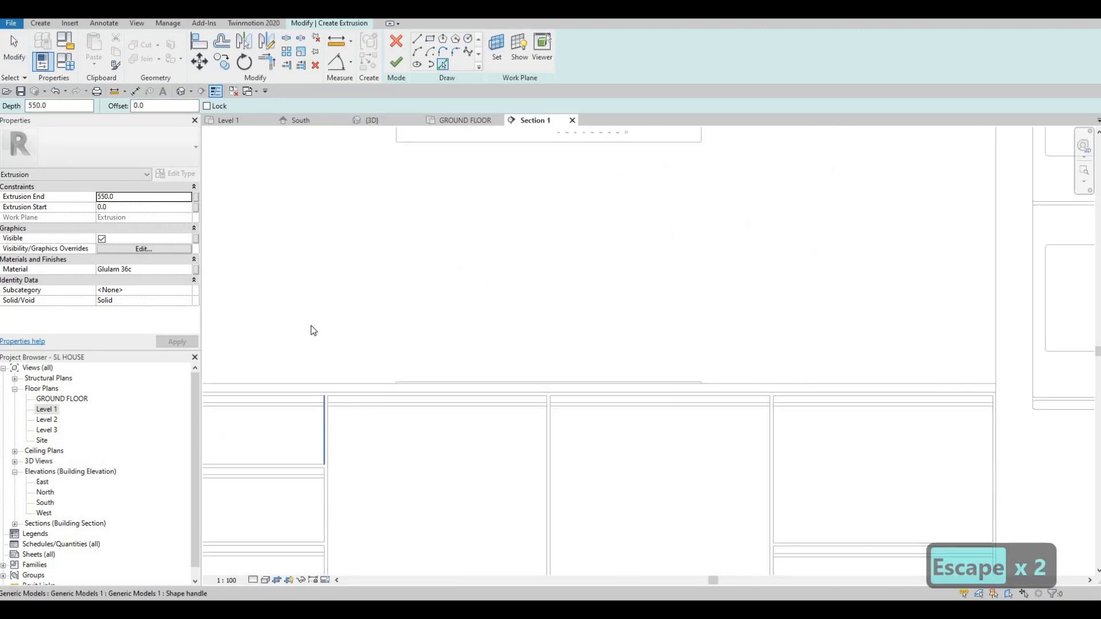
scroll(338, 264, down, 2)
ctrl+scroll(316, 222, up, 2)
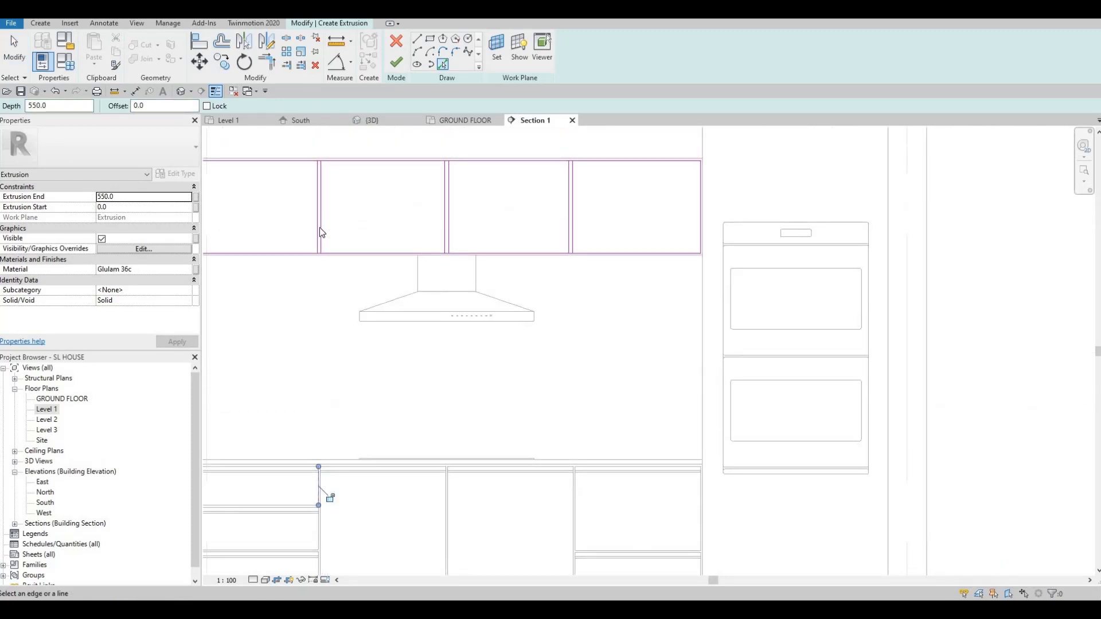
scroll(338, 200, up, 1)
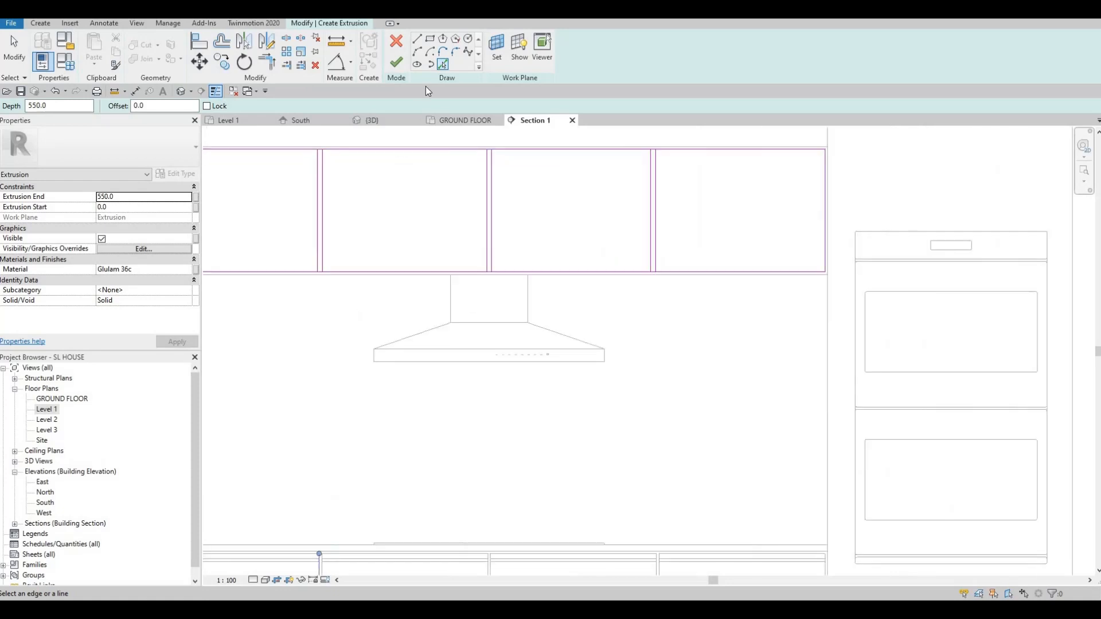
key(Escape)
key(Escape)
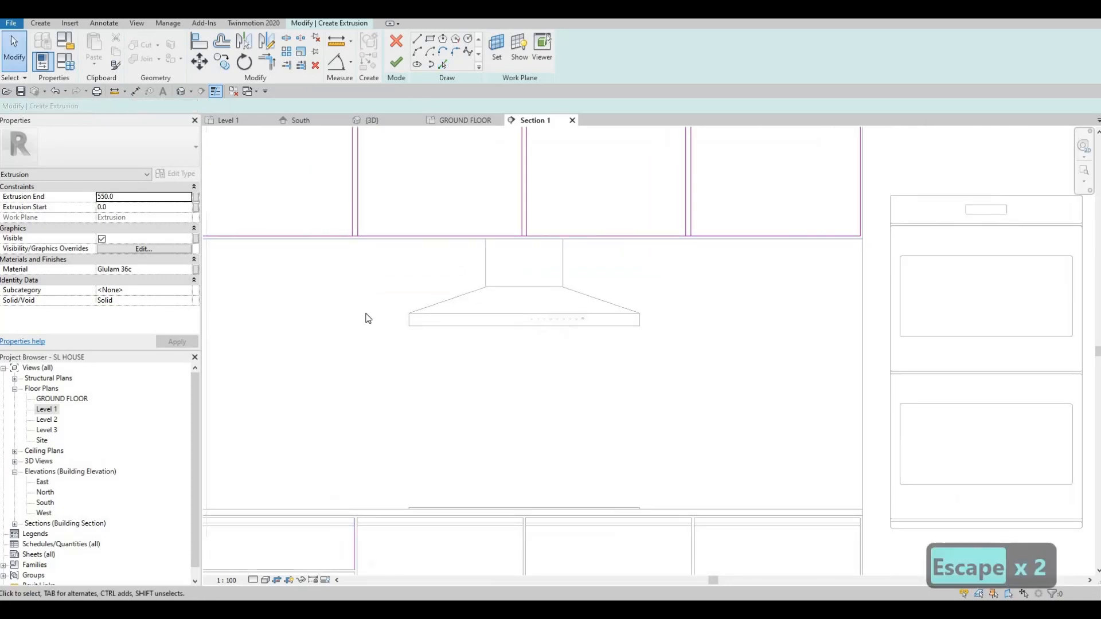
Step: Delete the sketch line picked from the base cabinet's drawer edge
key(a)
key(l)
key(Escape)
key(Escape)
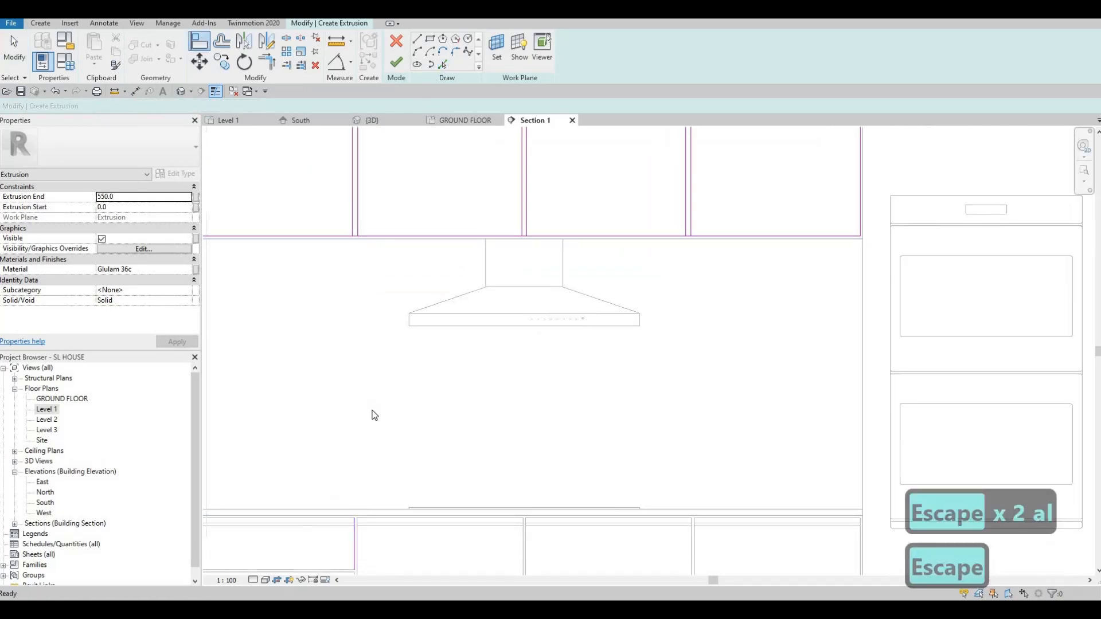
scroll(374, 415, down, 2)
key(Delete)
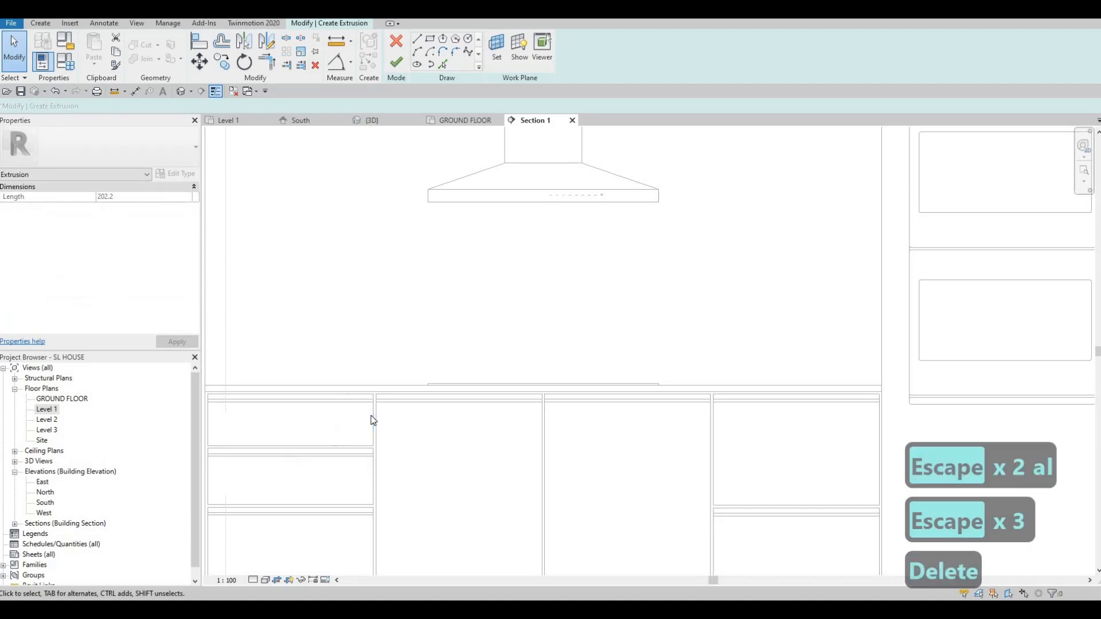
key(Escape)
key(Escape)
Step: Align both lines of the left divider pair with the adjoining drawer and door edges of the base cabinets below
key(a)
key(l)
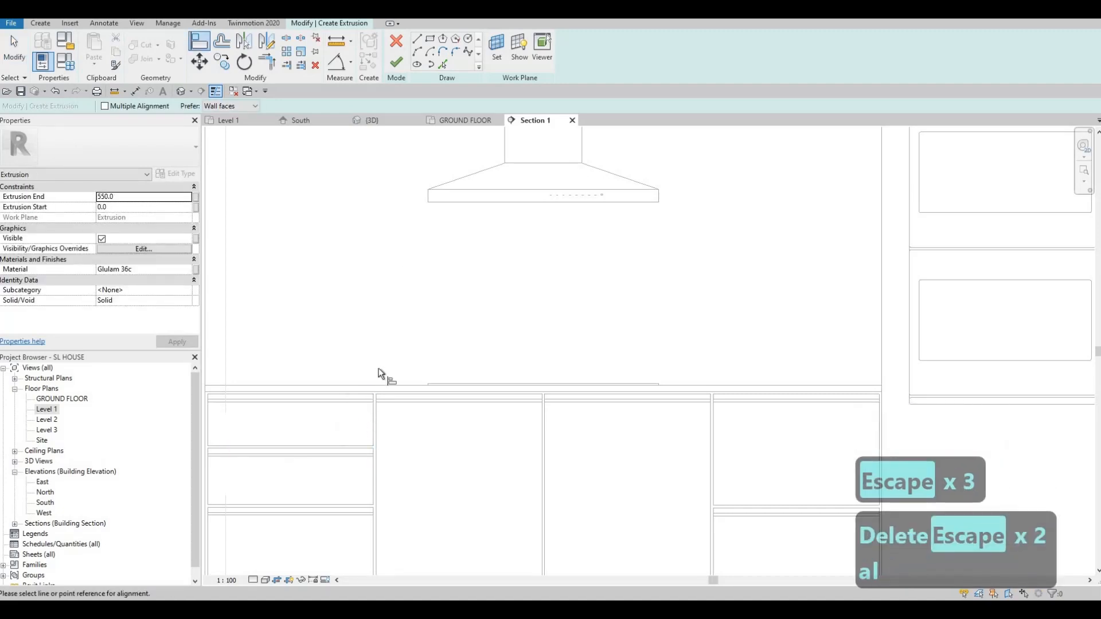
scroll(350, 246, up, 3)
click(352, 239)
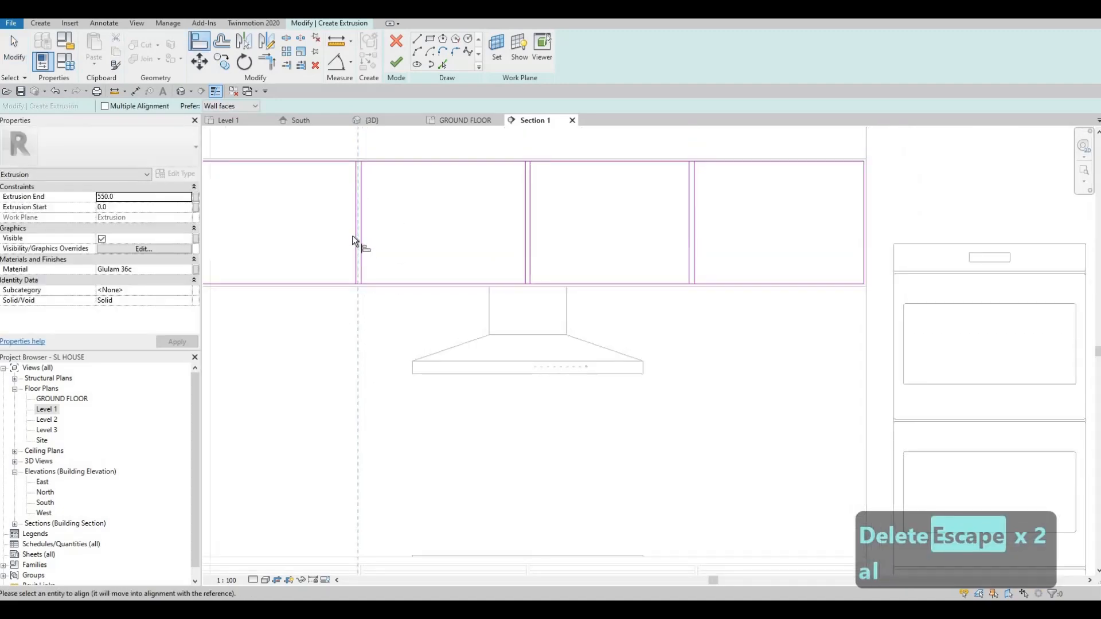
click(354, 235)
scroll(377, 376, down, 4)
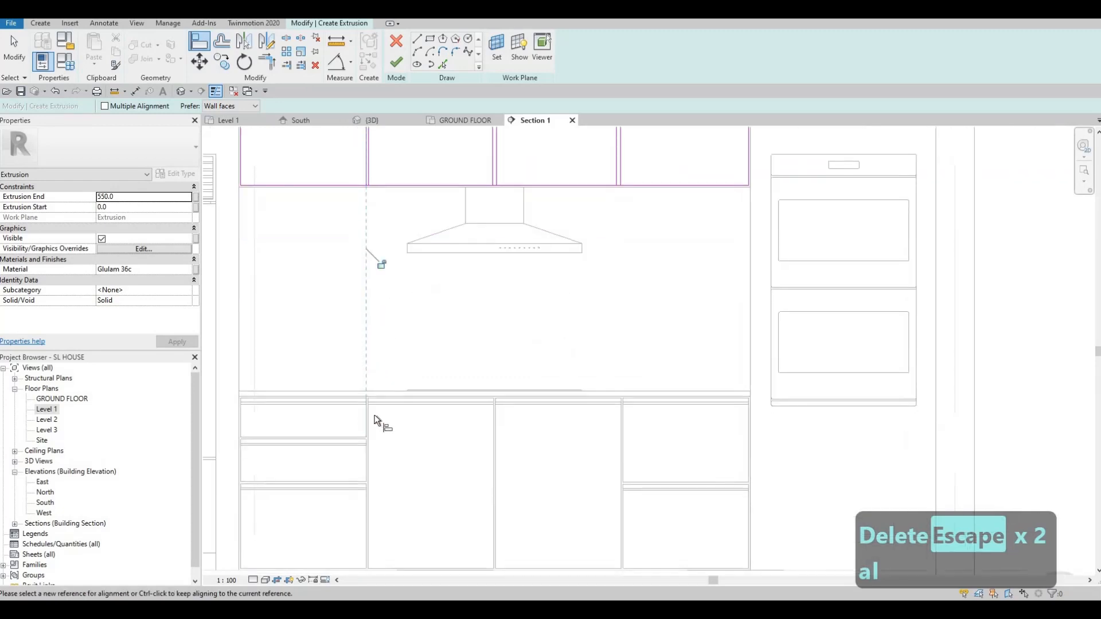
click(369, 417)
middle_drag(366, 137, 366, 244)
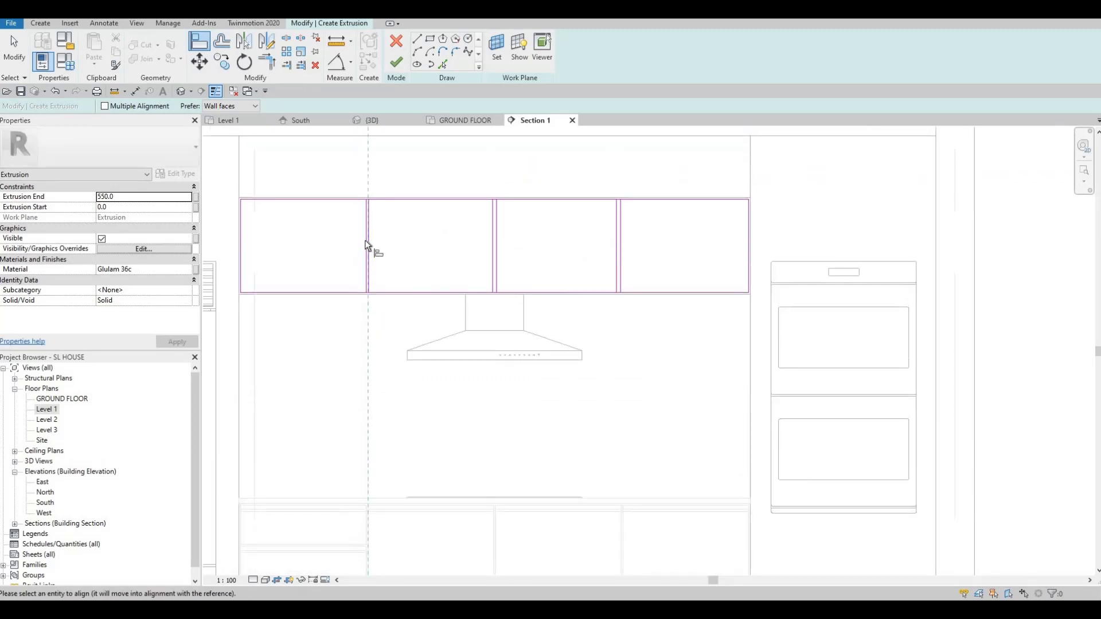
click(367, 238)
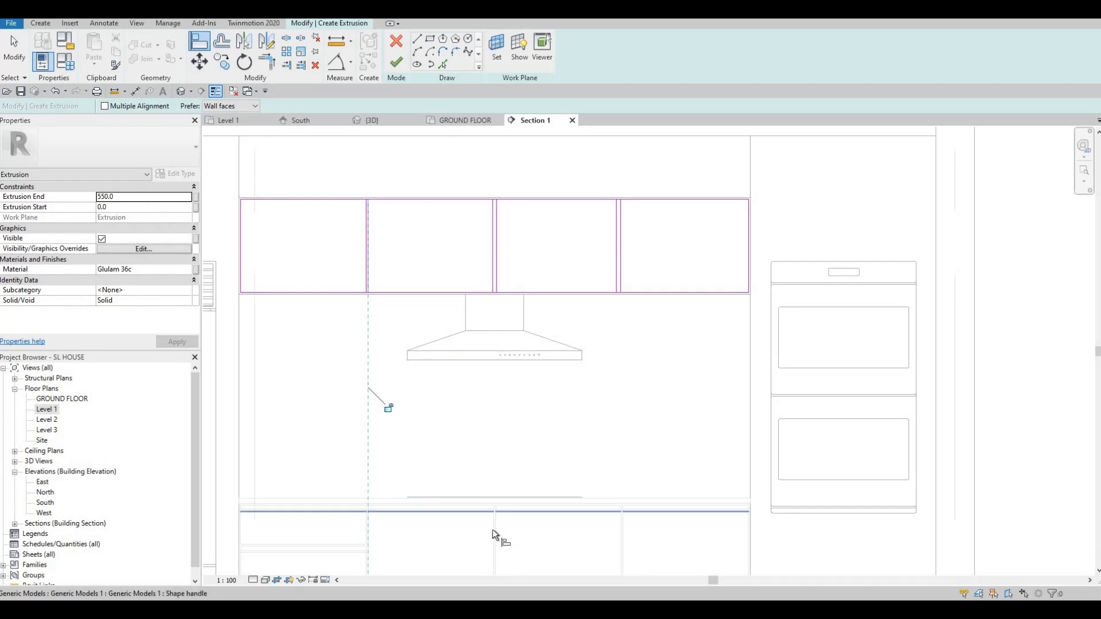
Step: Align the central divider pair with the edges of the gap between the two middle base cabinet doors
click(493, 261)
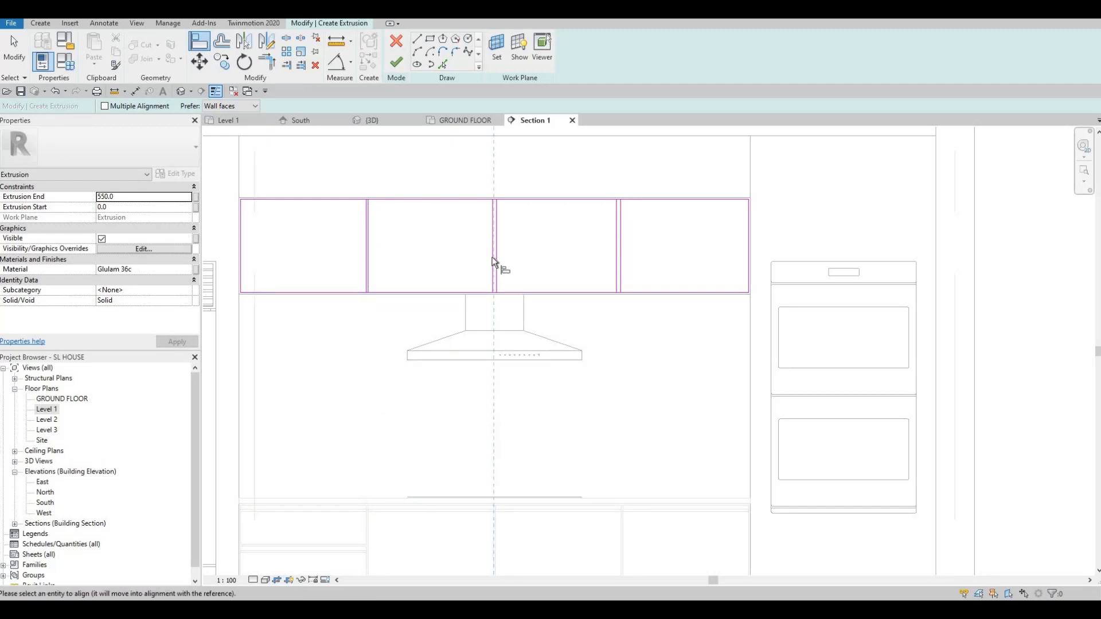
click(499, 518)
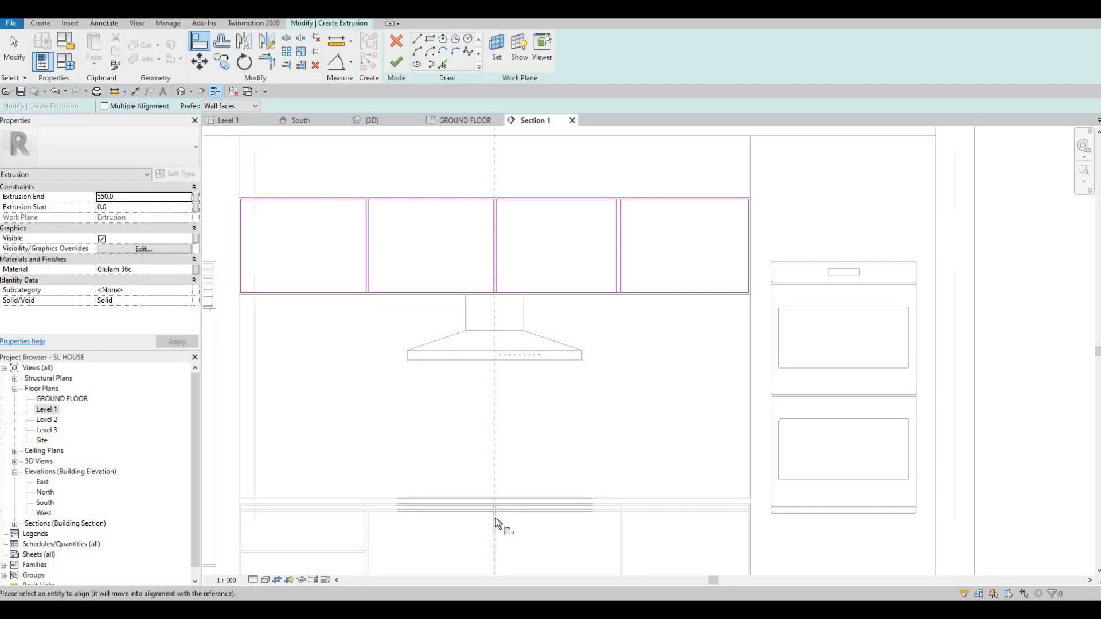
scroll(496, 518, up, 5)
key(Escape)
key(Escape)
key(a)
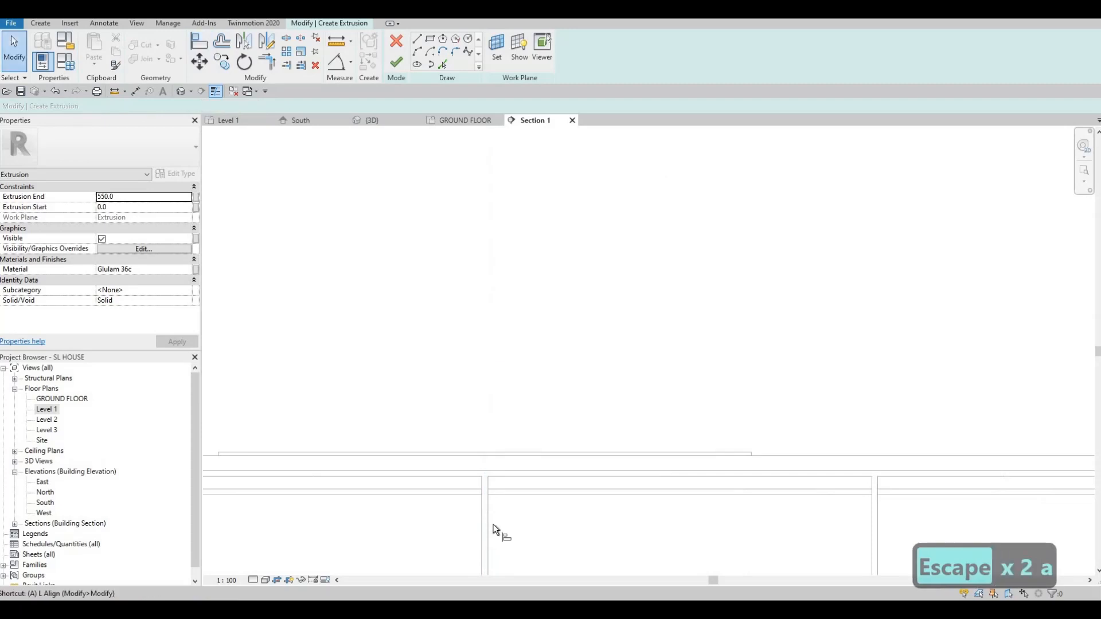
key(l)
click(489, 519)
scroll(502, 245, down, 3)
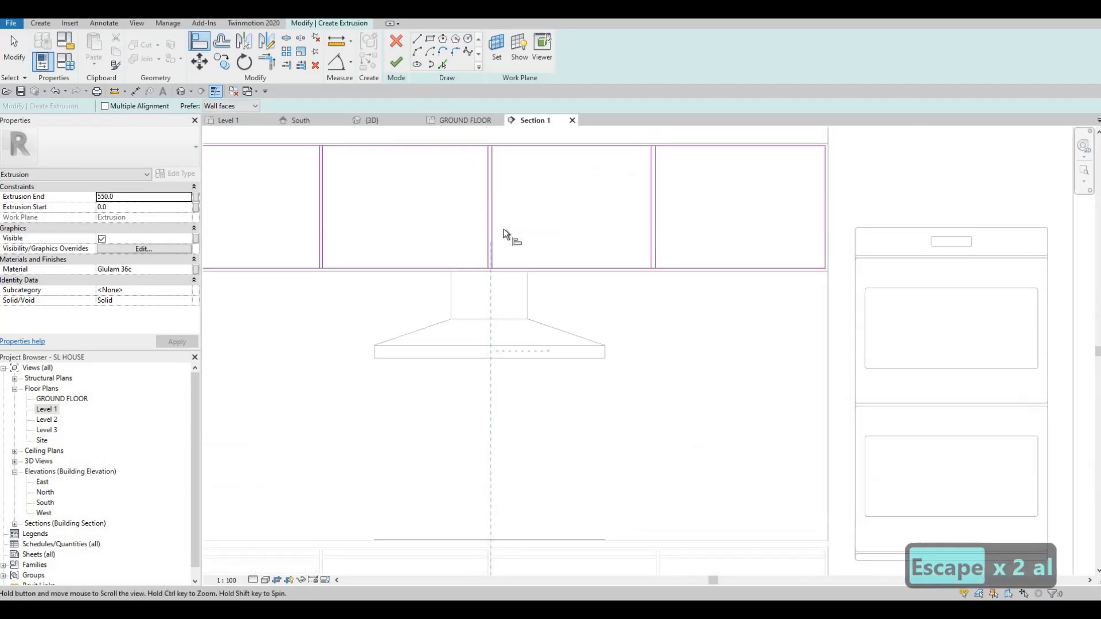
scroll(504, 238, up, 4)
scroll(483, 213, down, 3)
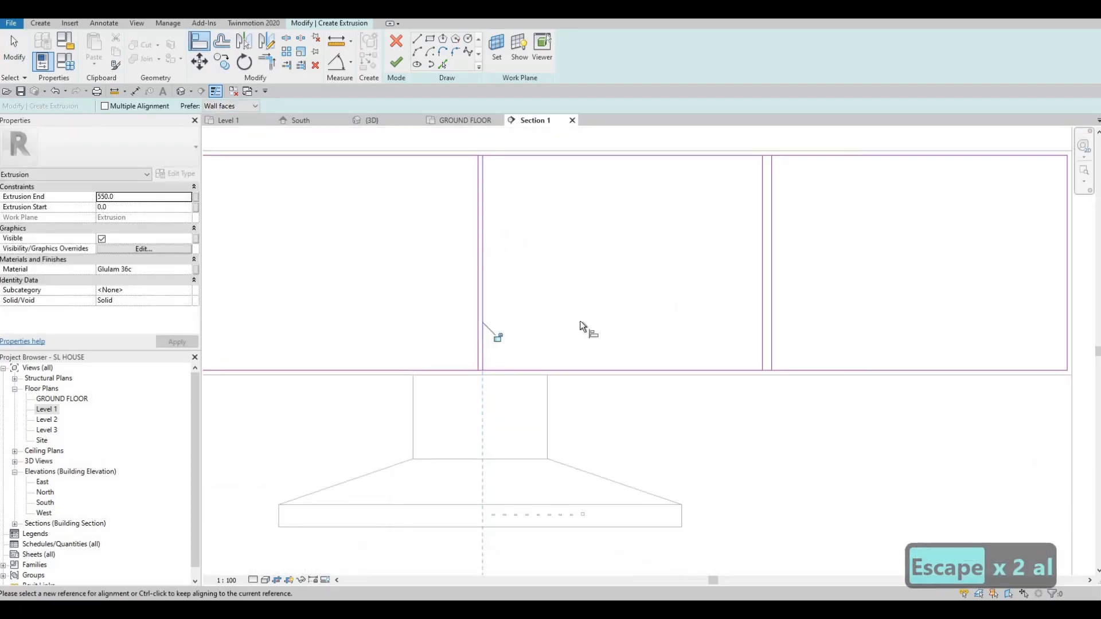
Step: Align both lines of the right divider pair with the adjoining door and drawer edges of the base cabinets below
scroll(602, 508, up, 1)
click(606, 507)
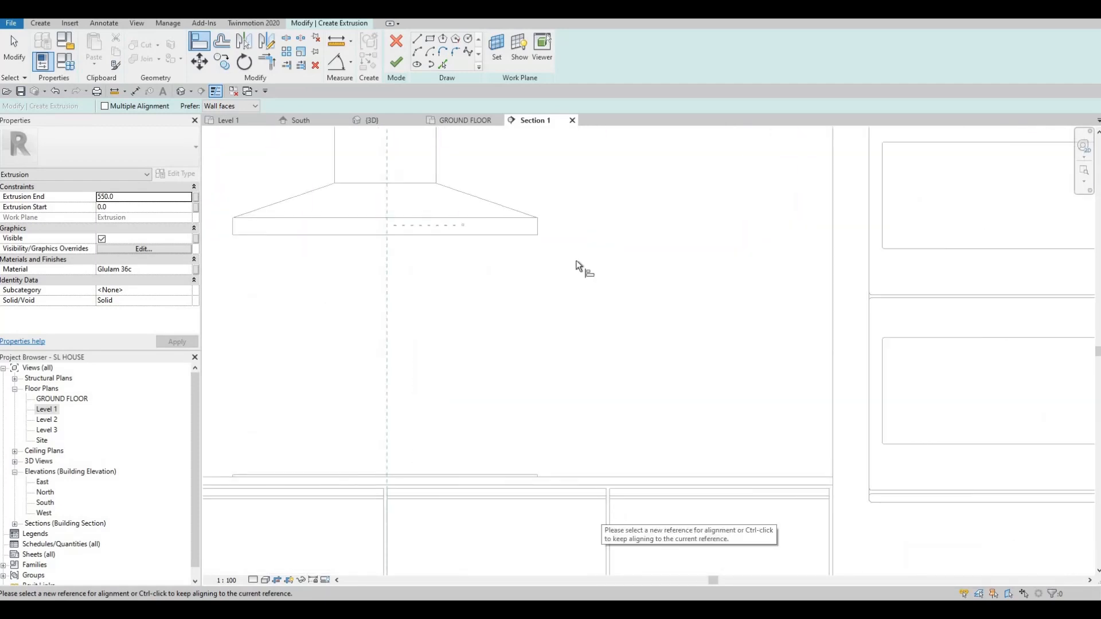
scroll(577, 256, down, 2)
middle_drag(577, 248, 567, 370)
scroll(587, 250, up, 2)
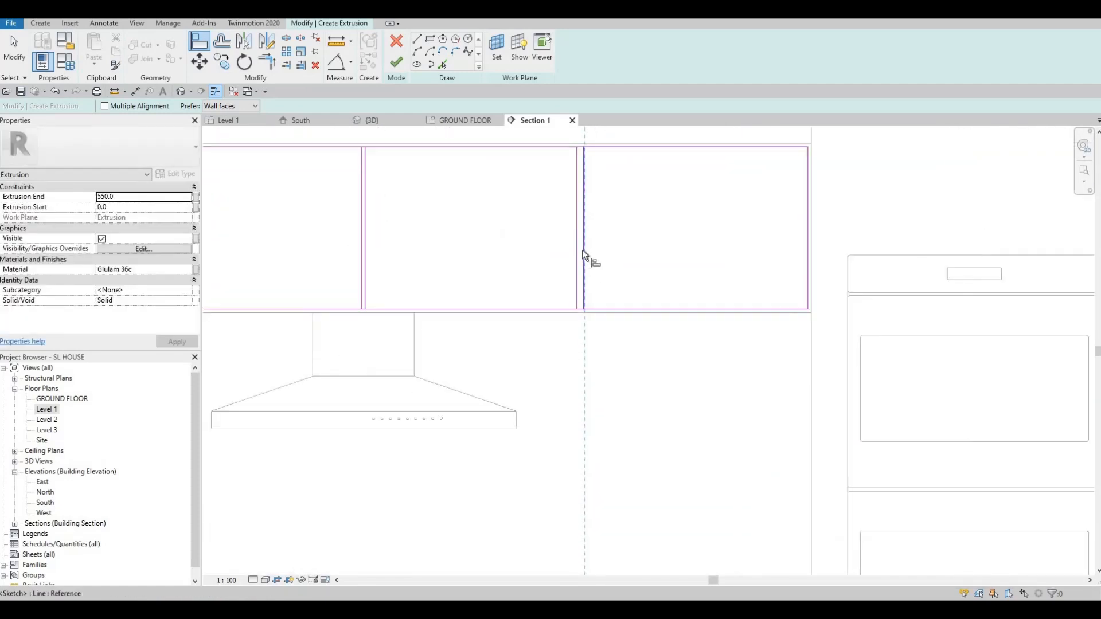
click(577, 283)
scroll(570, 410, down, 2)
scroll(579, 417, up, 2)
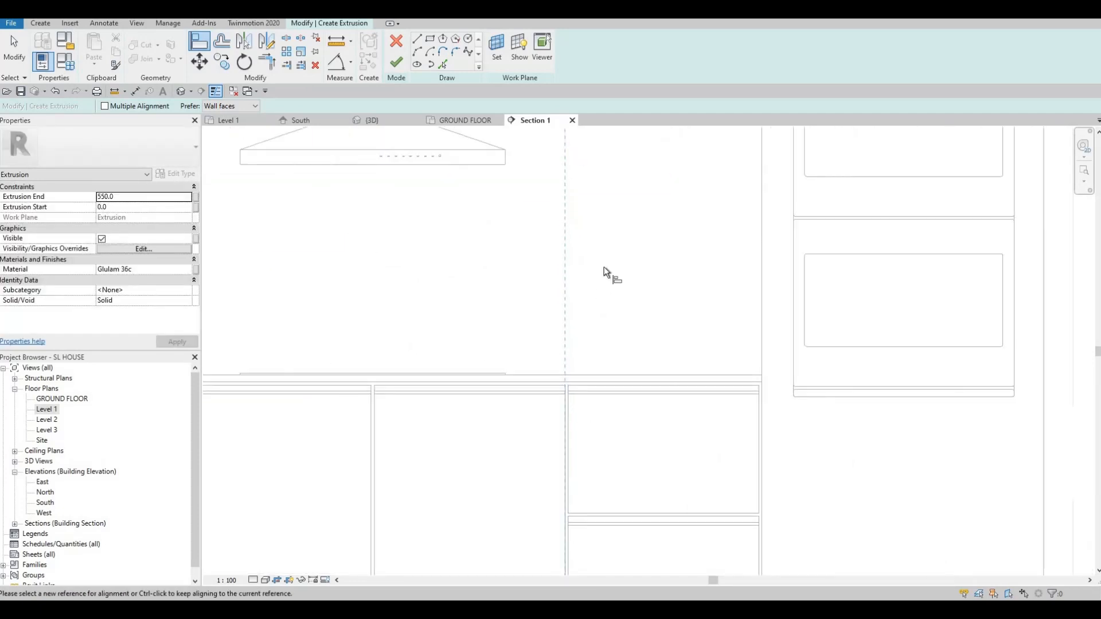
click(568, 409)
middle_drag(594, 241, 596, 419)
click(560, 206)
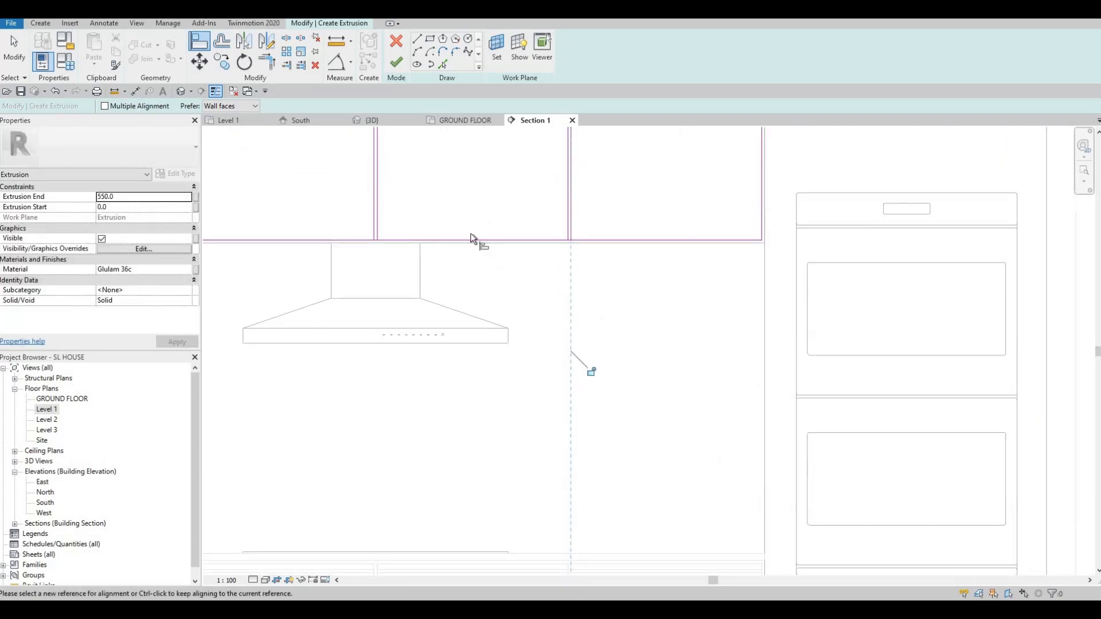
scroll(526, 263, down, 4)
middle_drag(423, 256, 465, 260)
scroll(505, 241, down, 1)
scroll(450, 270, up, 1)
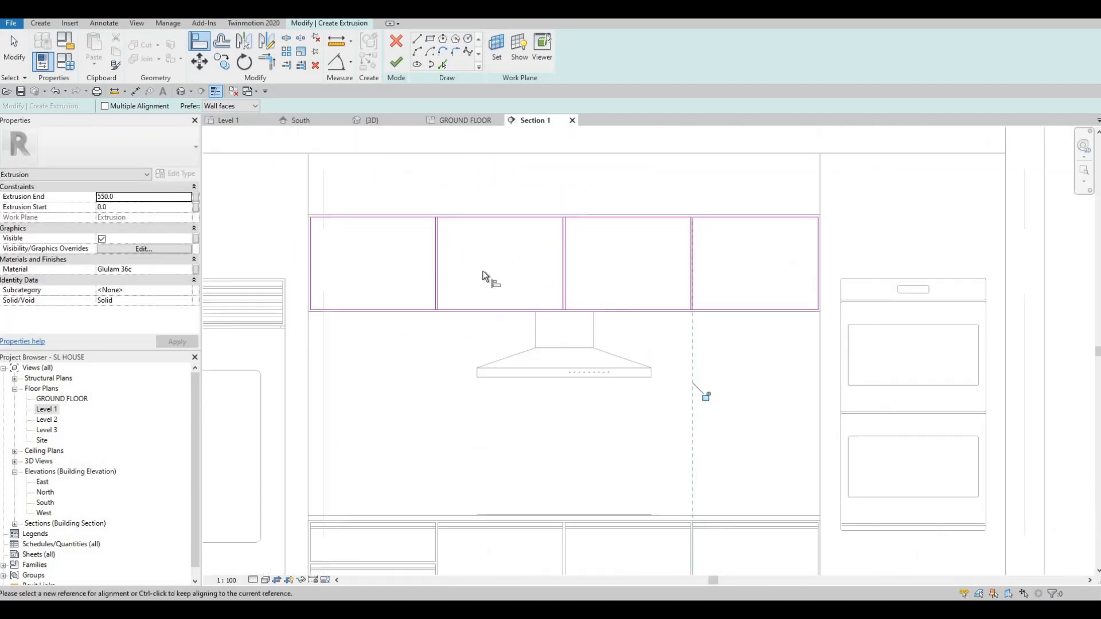
Step: Split the lower sketch line of the upper cabinet fronts within the gap of the left divider pair
middle_drag(372, 296, 435, 287)
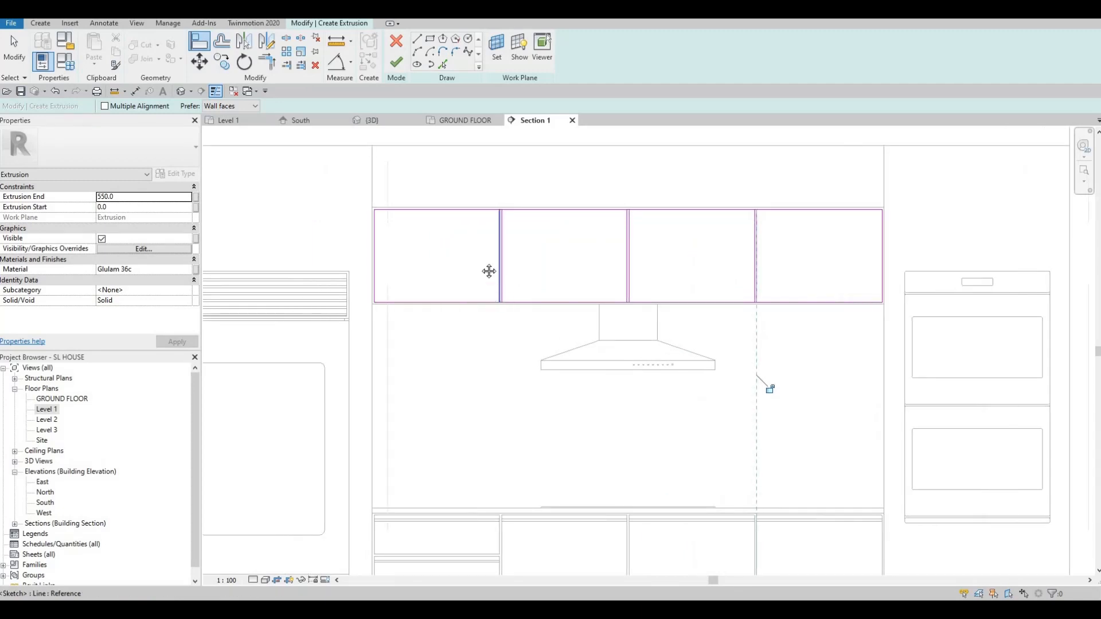
middle_drag(439, 212, 438, 183)
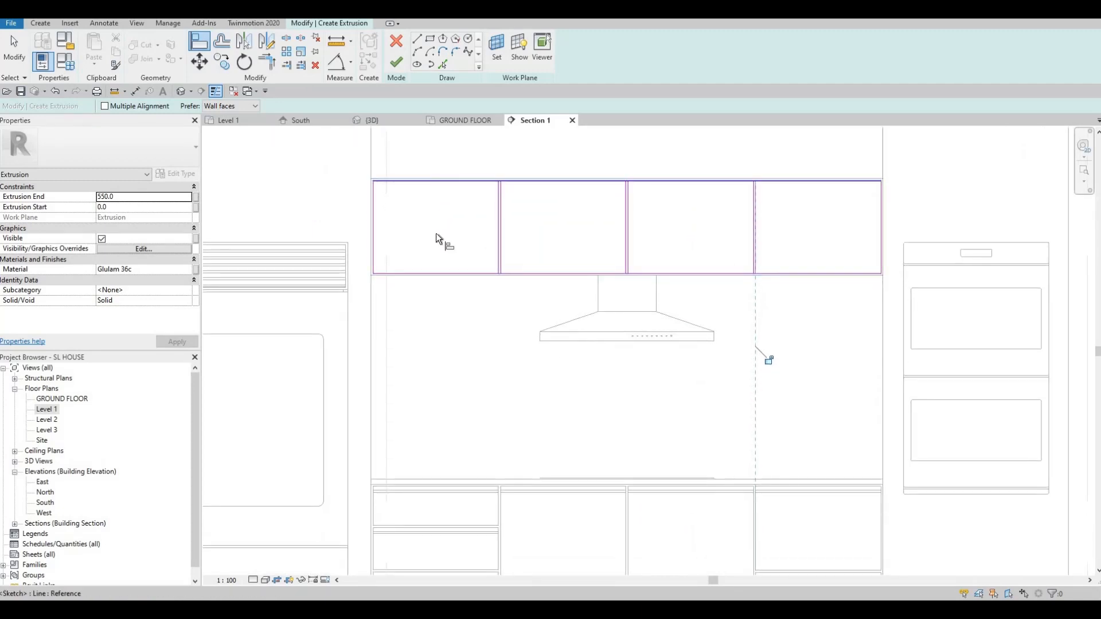
key(F1)
scroll(530, 290, down, 1)
middle_drag(530, 290, 477, 290)
scroll(447, 290, up, 6)
scroll(470, 287, down, 5)
key(Escape)
scroll(424, 248, up, 2)
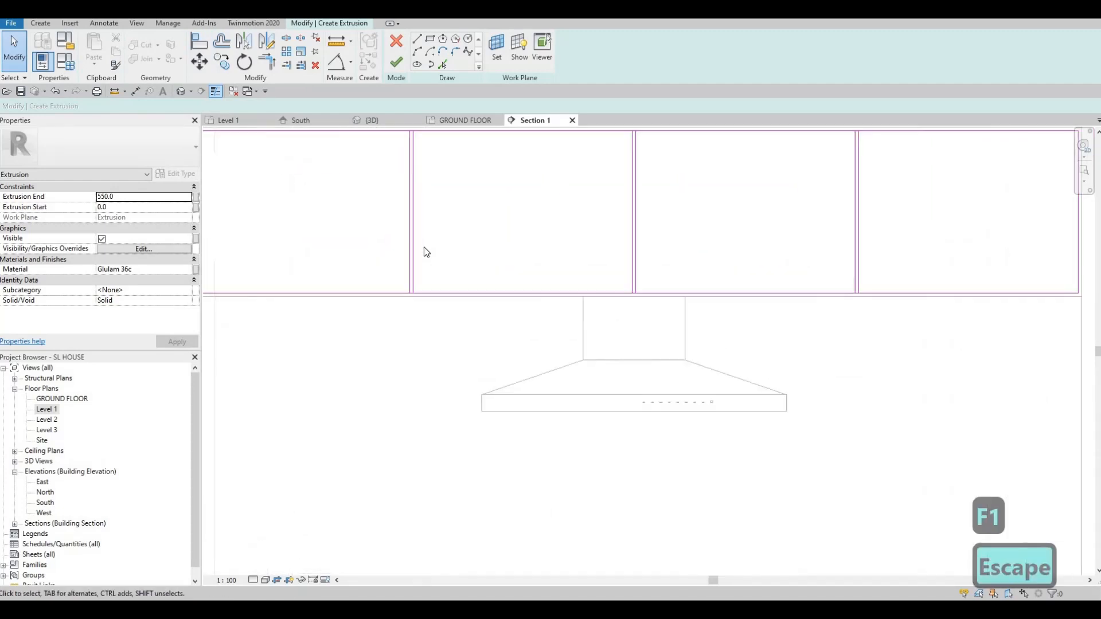
key(s)
key(l)
scroll(418, 344, up, 5)
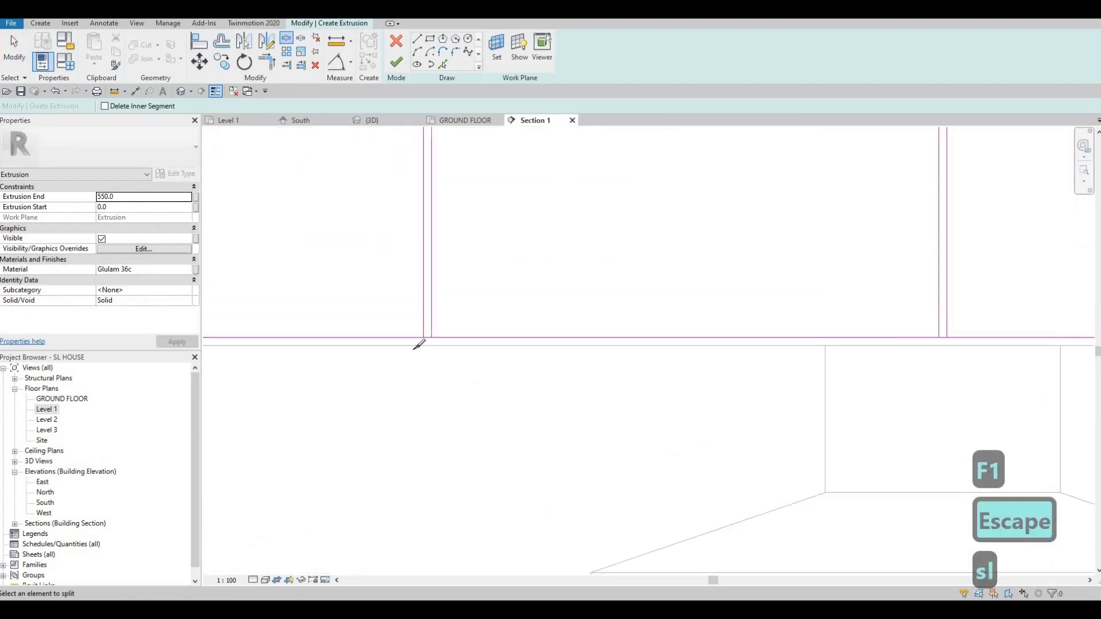
click(411, 350)
scroll(827, 338, down, 4)
middle_drag(975, 340, 824, 341)
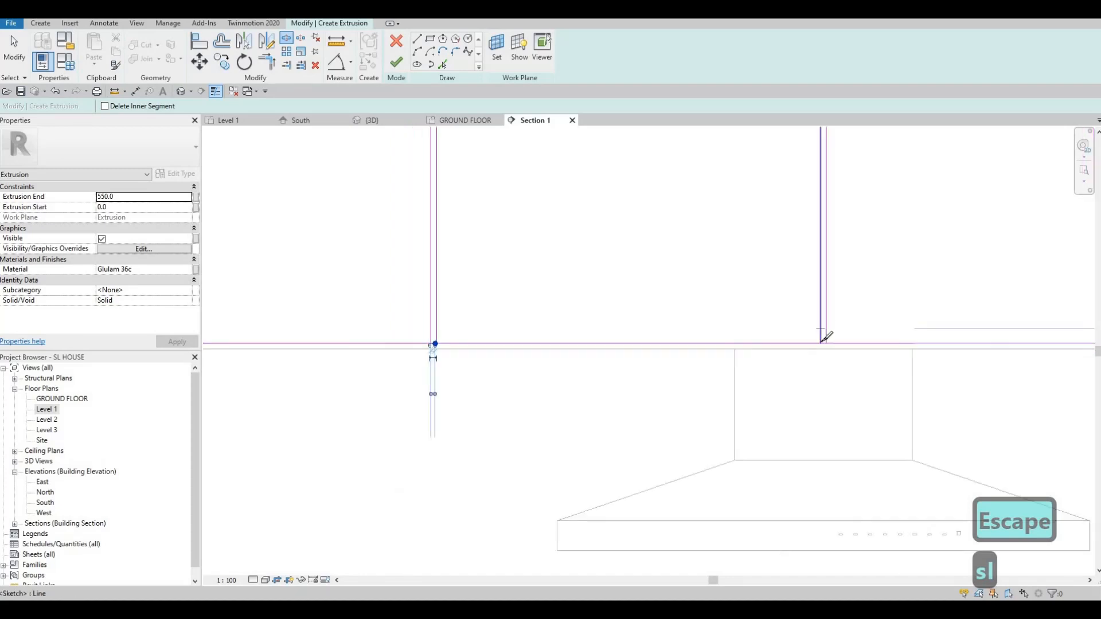
Step: Split the lower sketch line within the gaps of the central and right divider pairs
scroll(824, 339, up, 3)
click(820, 345)
scroll(803, 315, down, 3)
middle_drag(1021, 315, 655, 277)
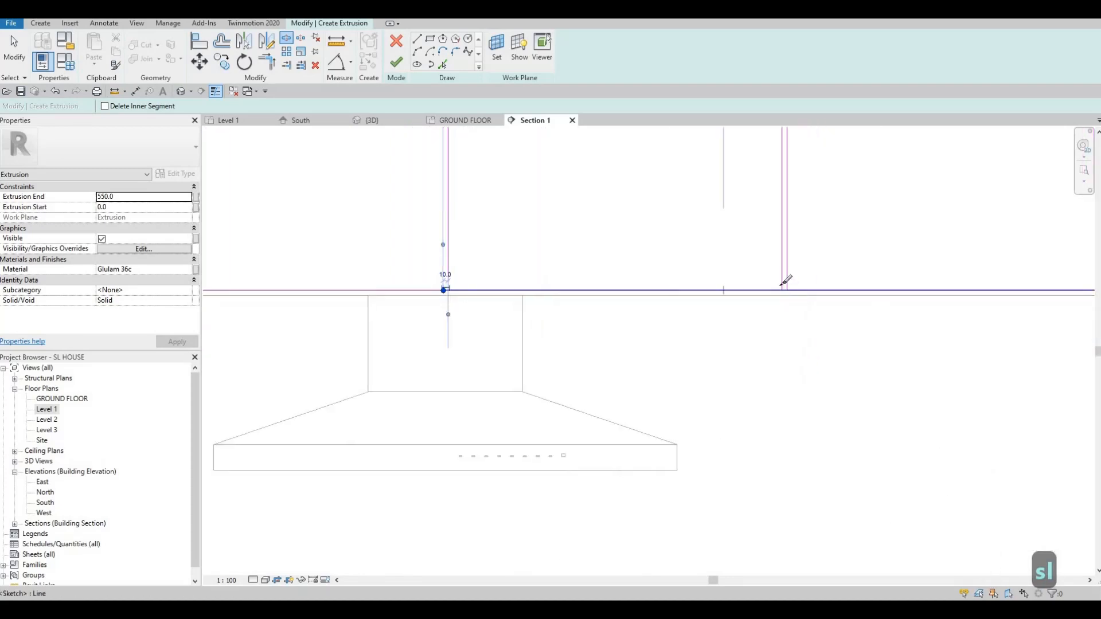
scroll(792, 296, up, 3)
click(772, 282)
scroll(770, 246, down, 1)
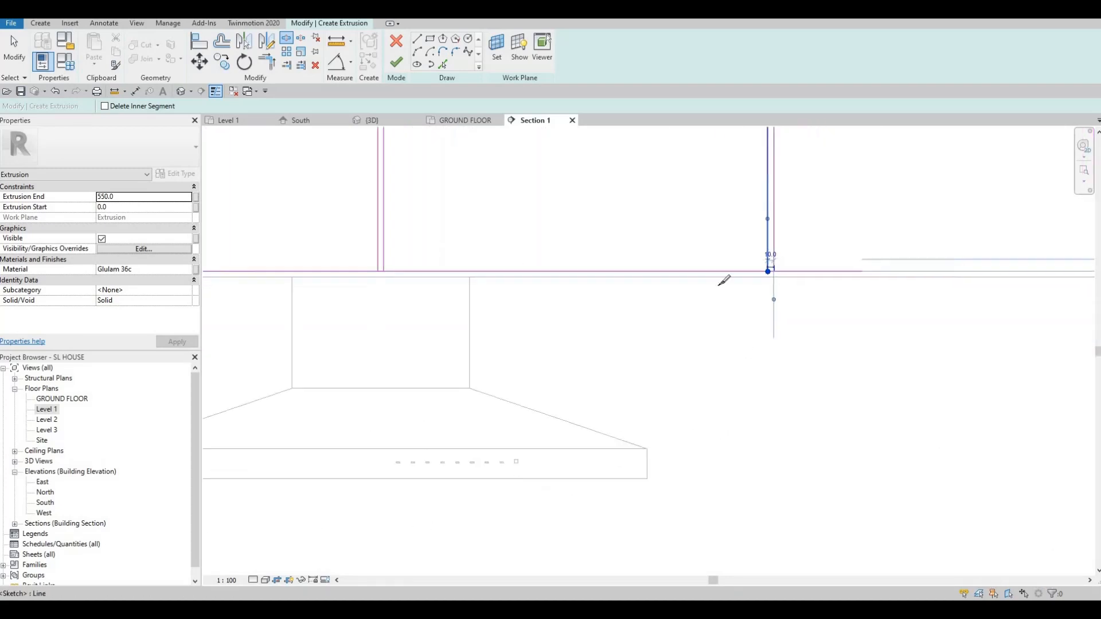
Step: Split the upper sketch line within the gaps of the right, central and left divider pairs
mouse_move(769, 132)
middle_down()
mouse_move(728, 239)
mouse_move(720, 304)
middle_up()
scroll(720, 304, down, 1)
scroll(728, 236, up, 3)
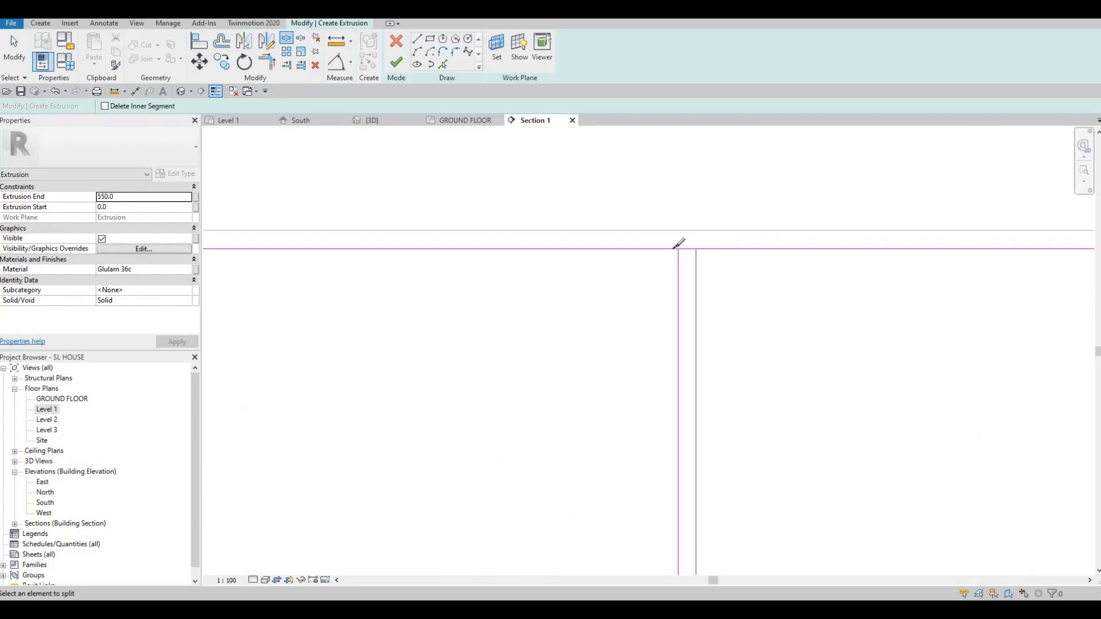
click(683, 248)
scroll(883, 253, down, 3)
middle_drag(215, 252, 664, 251)
scroll(663, 250, up, 3)
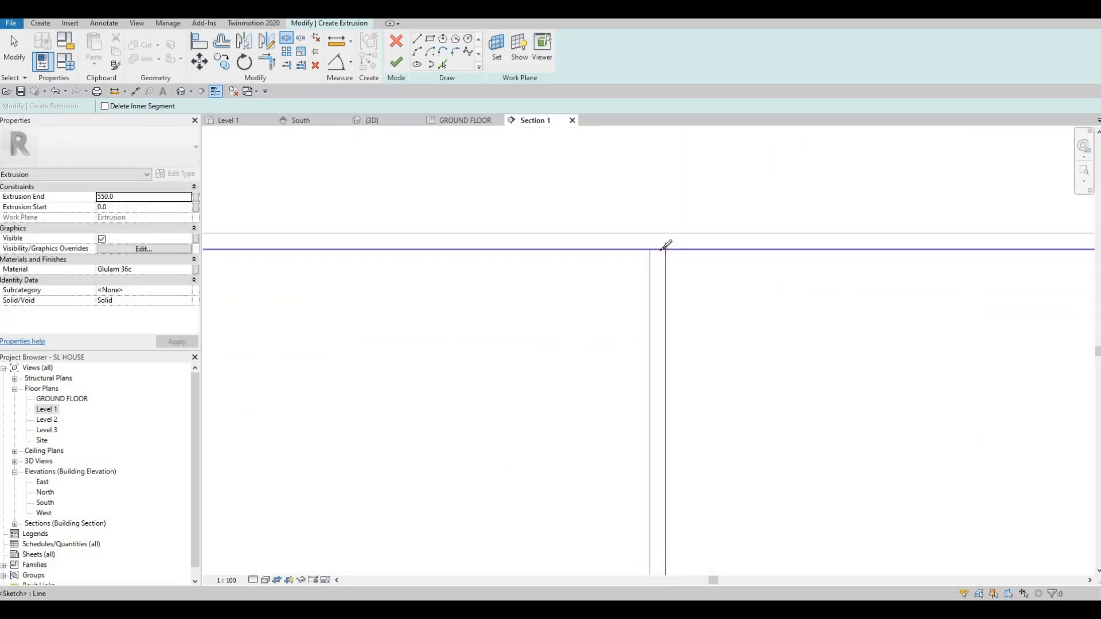
click(660, 250)
scroll(645, 247, down, 3)
middle_drag(253, 247, 609, 237)
scroll(606, 234, up, 3)
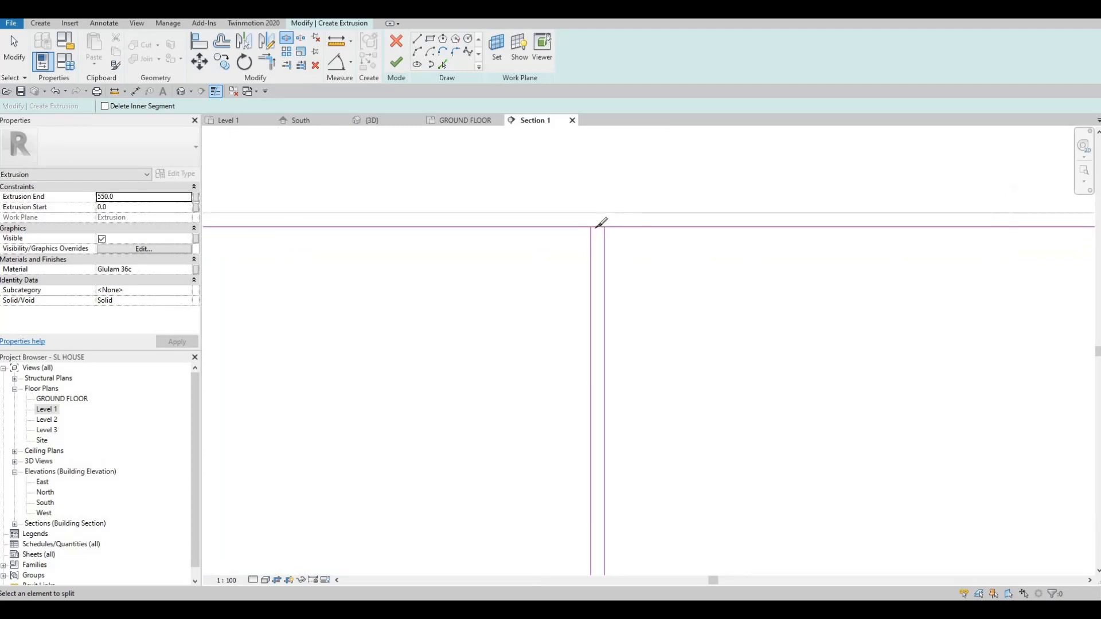
click(597, 227)
scroll(605, 242, down, 2)
key(Escape)
key(Escape)
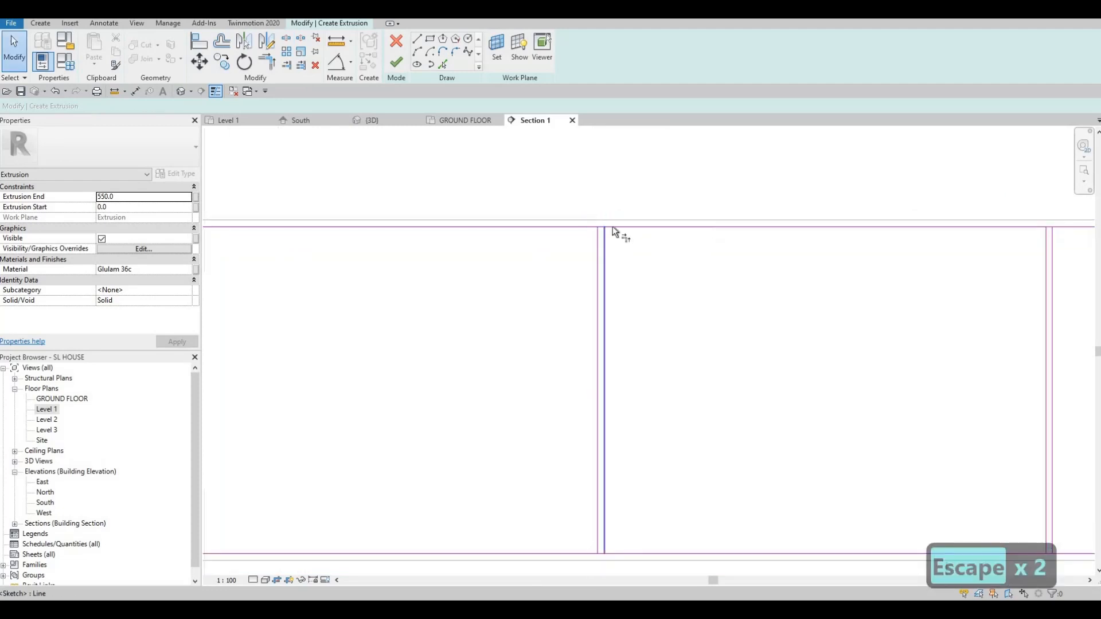
Step: Trim the left divider pair's lines and the horizontal lines into corners, opening the gap between the first and second doors
key(t)
key(r)
scroll(612, 227, up, 2)
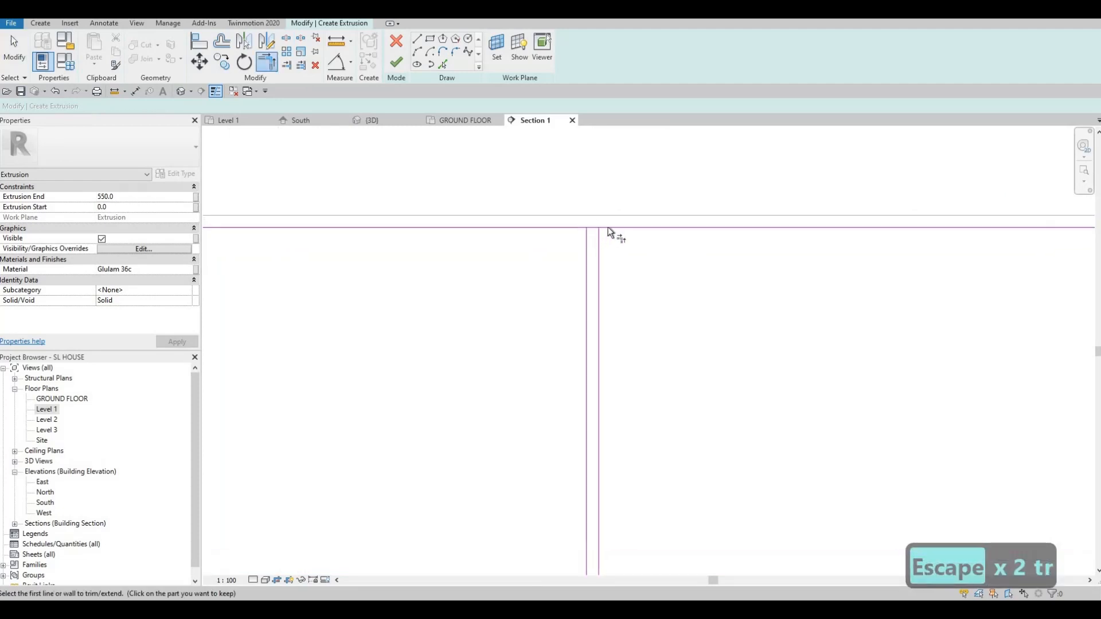
click(599, 237)
click(610, 227)
scroll(609, 227, down, 2)
middle_drag(652, 315, 648, 65)
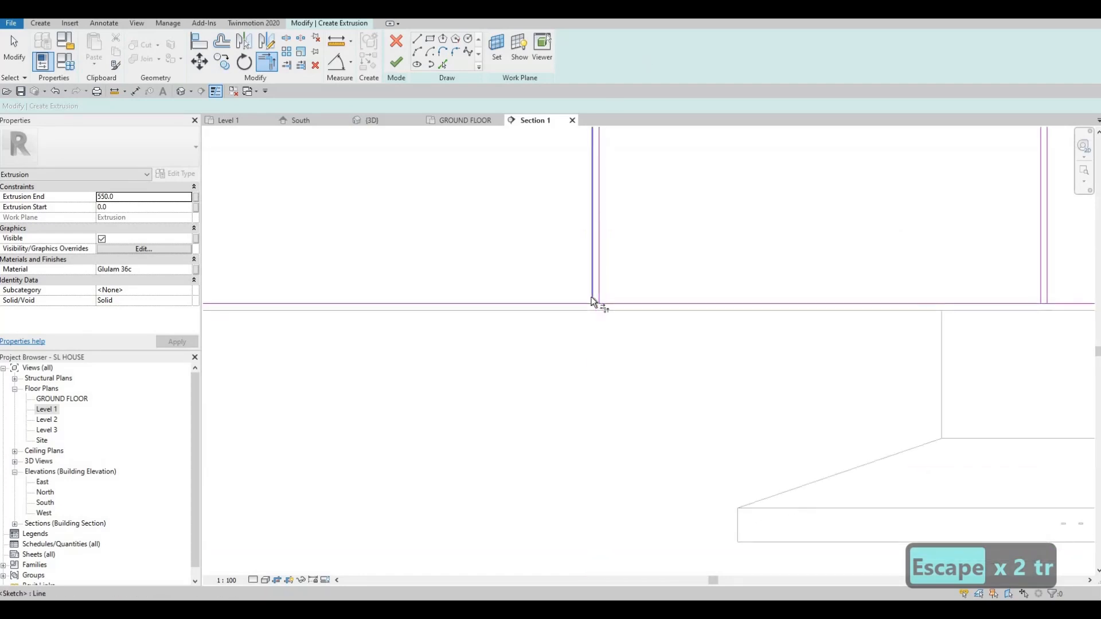
scroll(592, 303, up, 2)
click(619, 304)
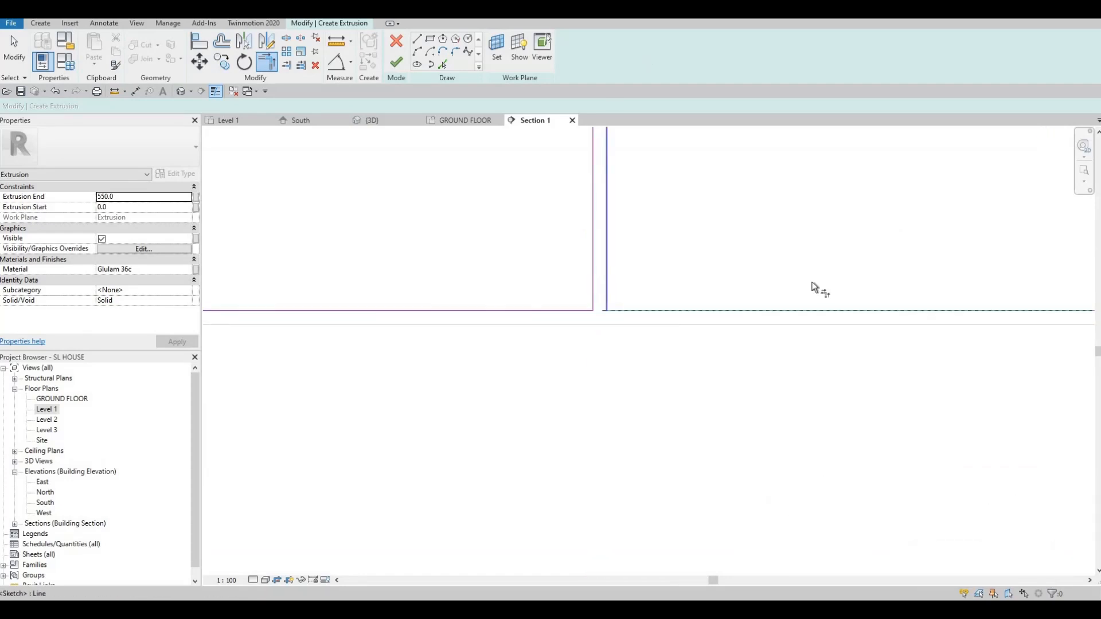
Step: Trim the lower corners at the central and right divider pairs so the door outlines separate along the lower edge
scroll(717, 294, down, 2)
scroll(765, 297, up, 1)
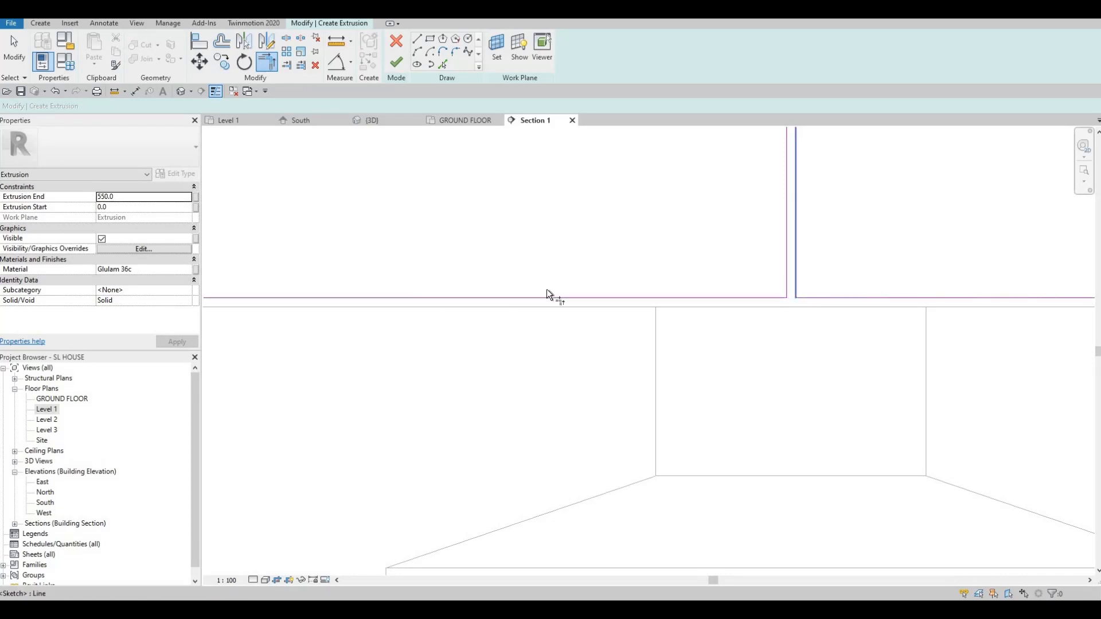
scroll(662, 287, down, 2)
middle_drag(1073, 290, 573, 299)
scroll(577, 297, up, 2)
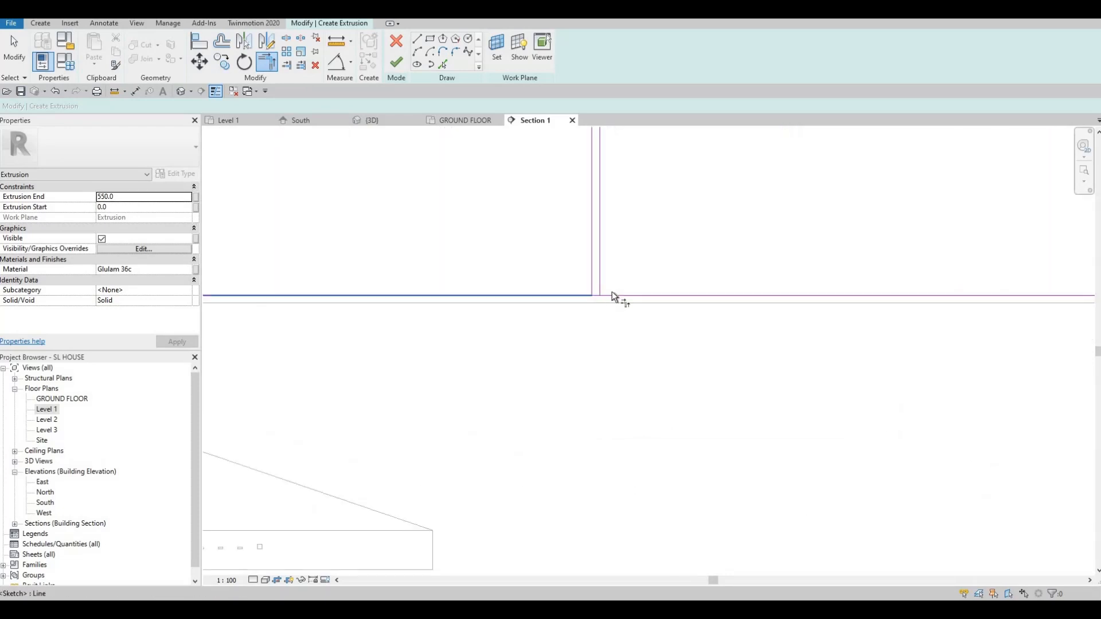
click(601, 277)
click(602, 238)
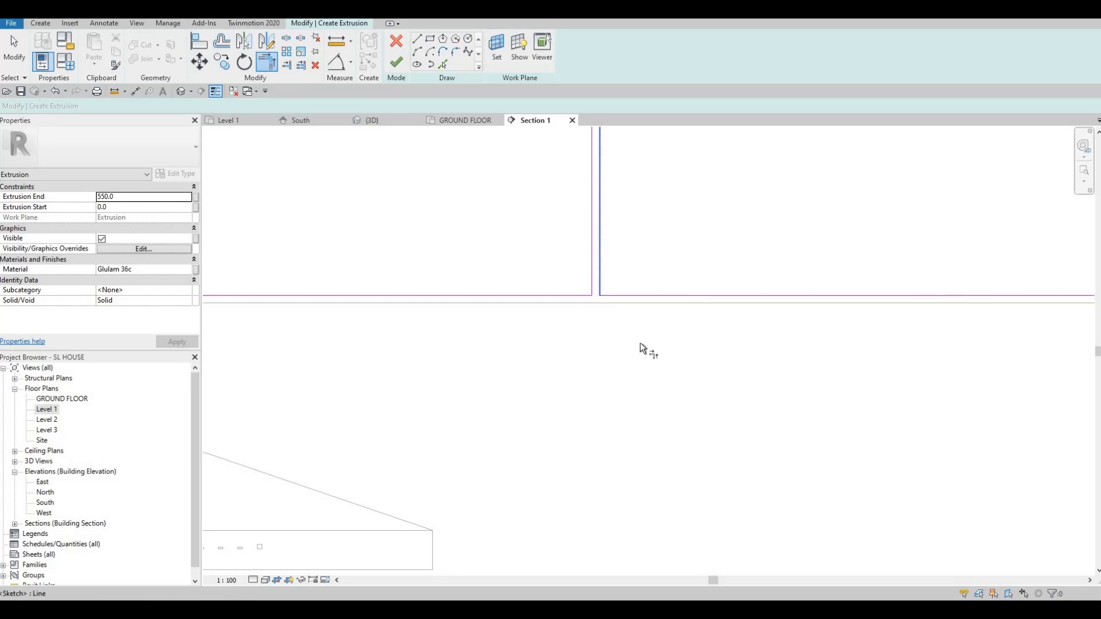
Step: Trim the upper corners at the right and central divider pairs to close the four separate door rectangles
scroll(643, 244, down, 3)
scroll(642, 242, up, 1)
scroll(641, 230, up, 3)
scroll(630, 232, down, 2)
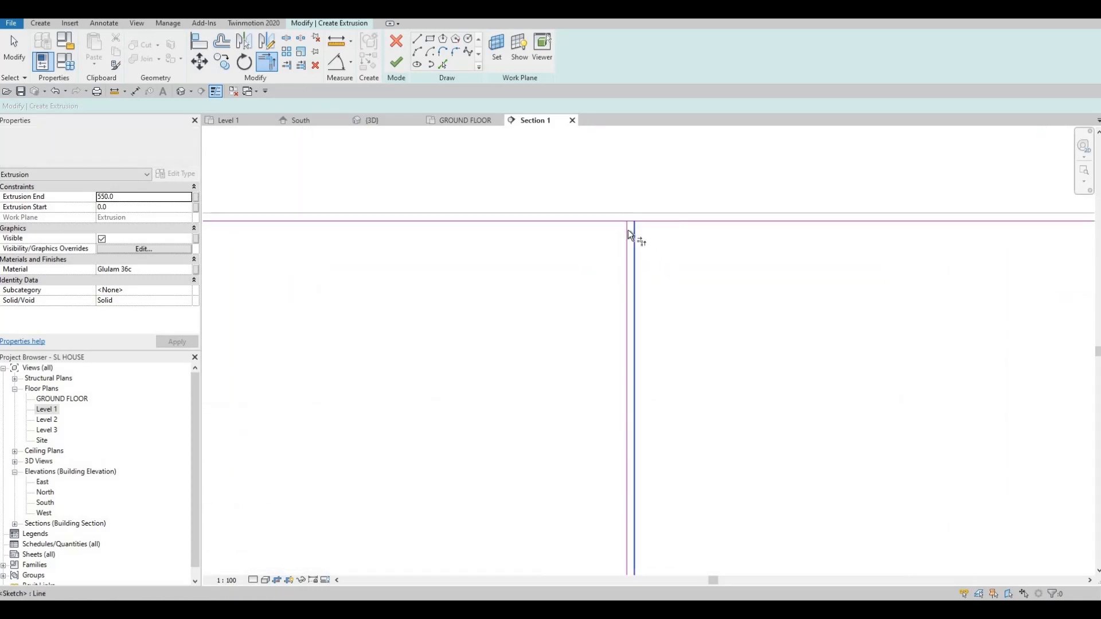
scroll(595, 241, down, 2)
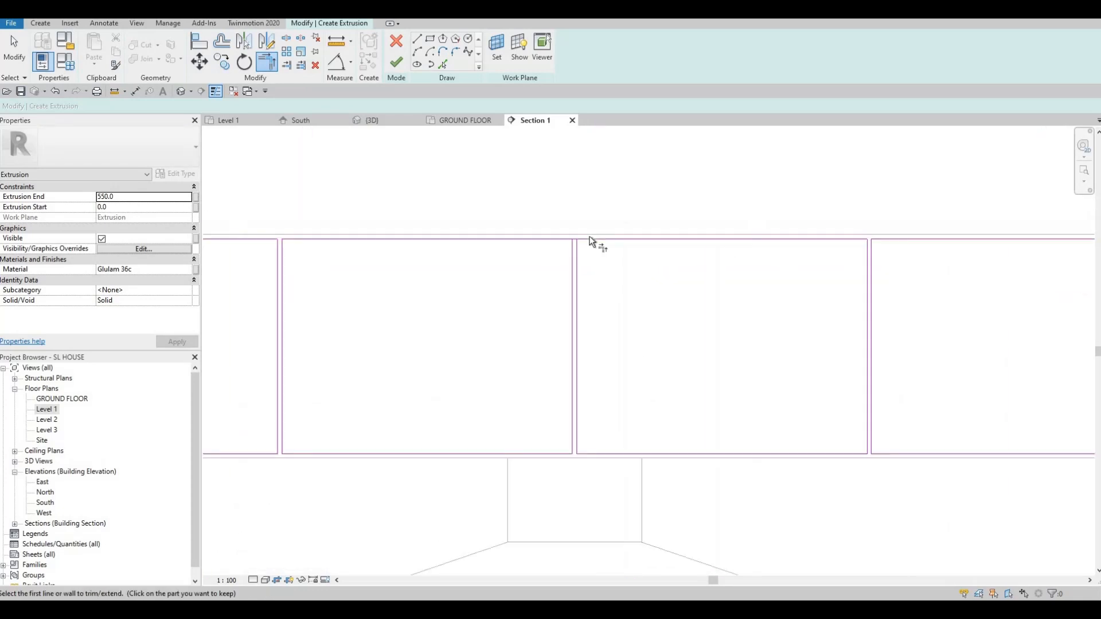
scroll(573, 256, up, 1)
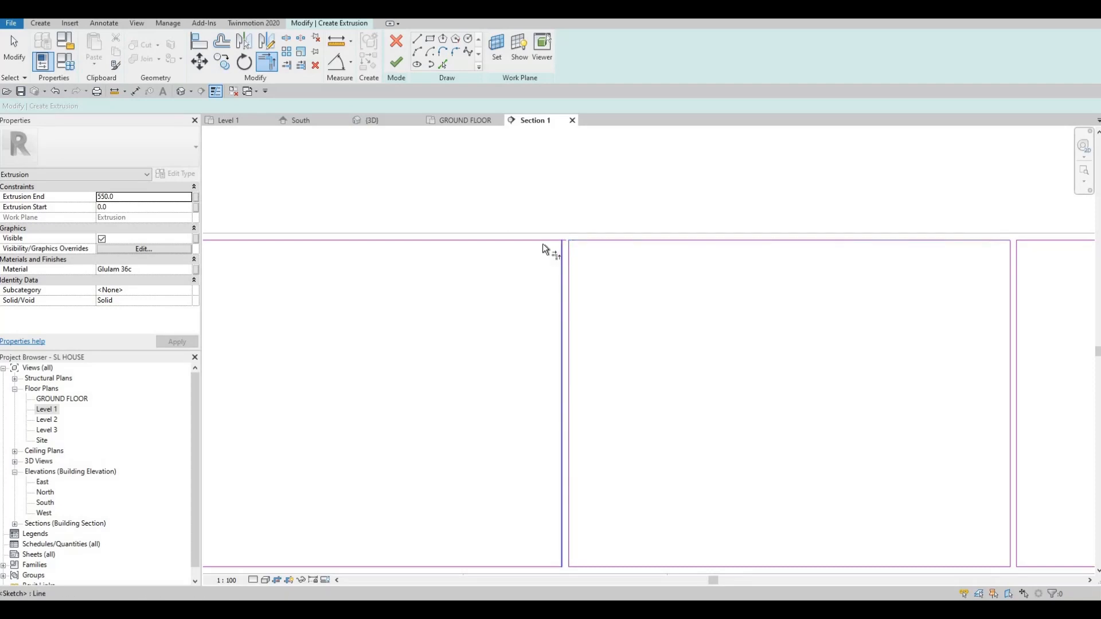
scroll(659, 257, down, 2)
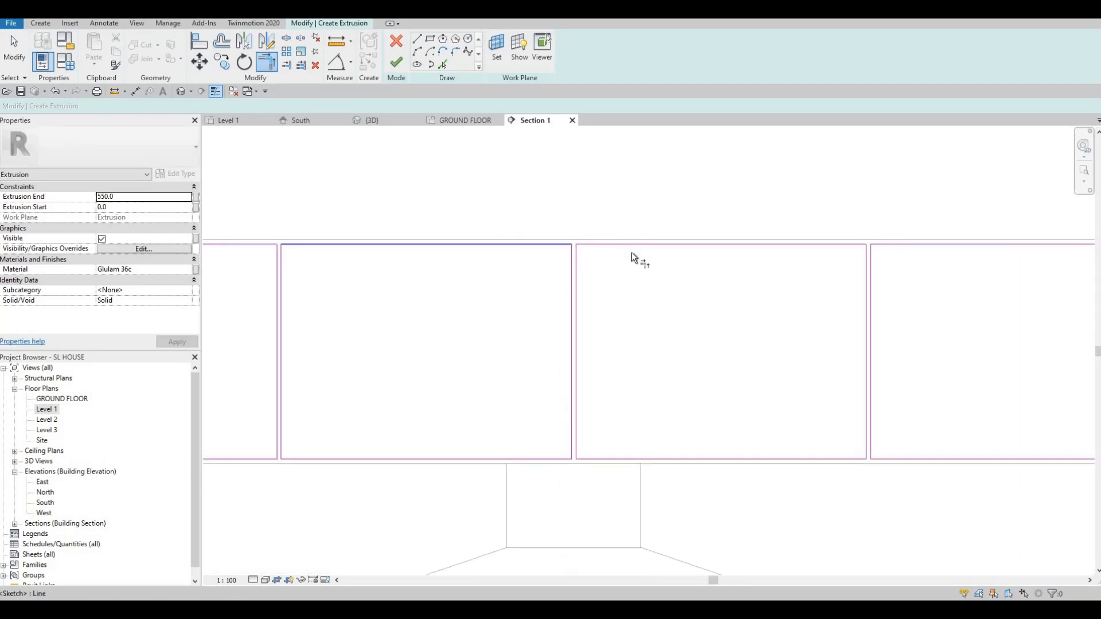
scroll(644, 235, down, 2)
scroll(555, 300, down, 2)
key(Escape)
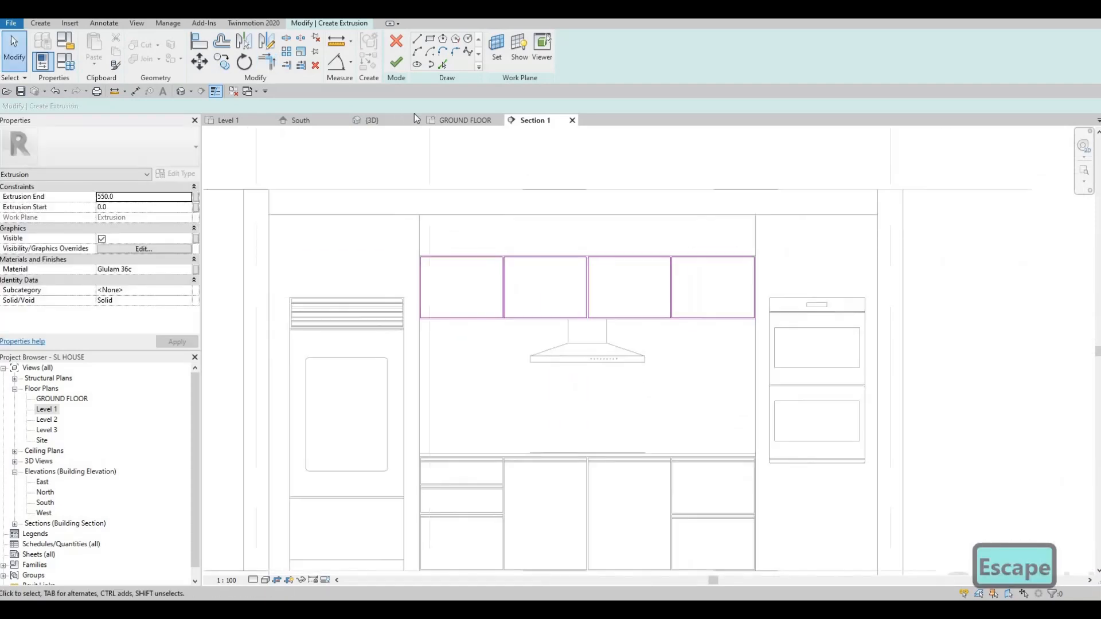
Step: Finish the four door fronts as an extrusion with its end at 25 and the material Laminate, Ivory, Matte
click(123, 197)
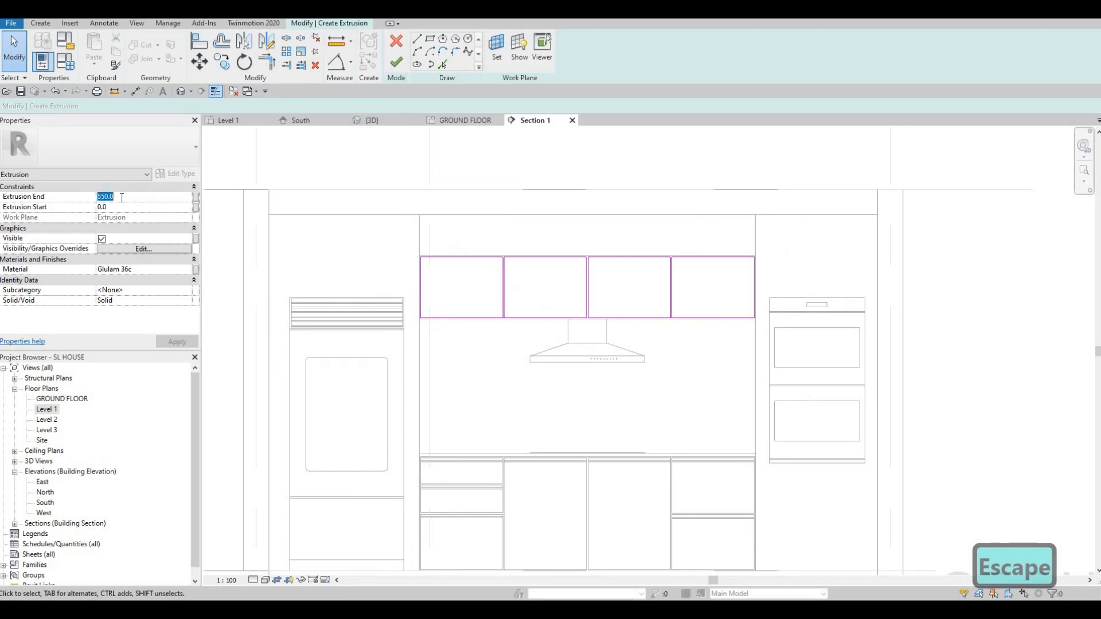
text(25)
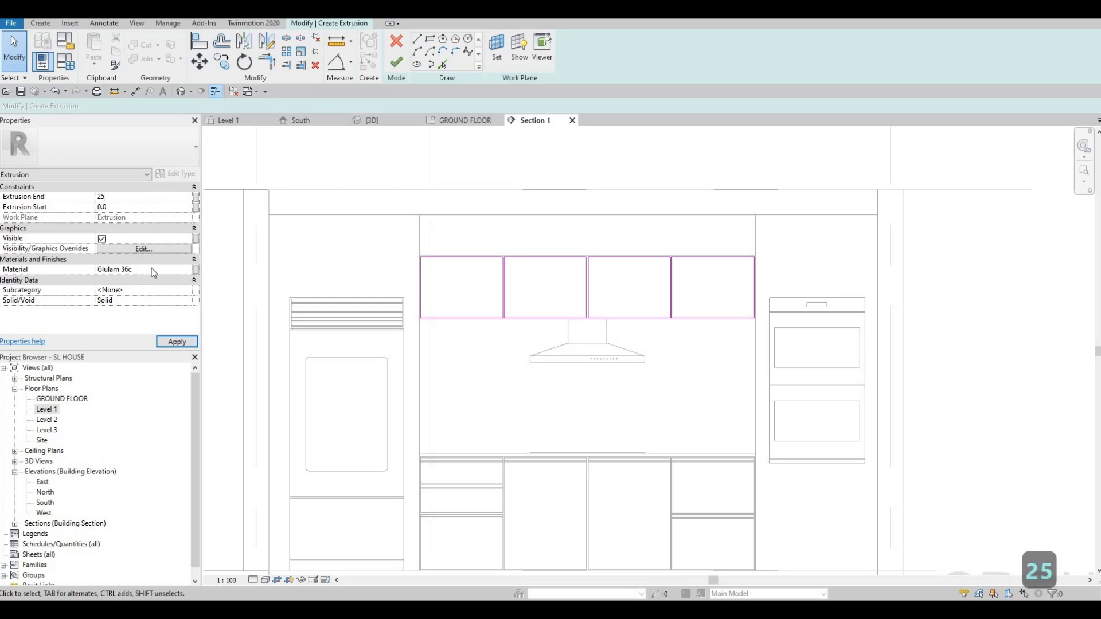
click(187, 270)
click(188, 271)
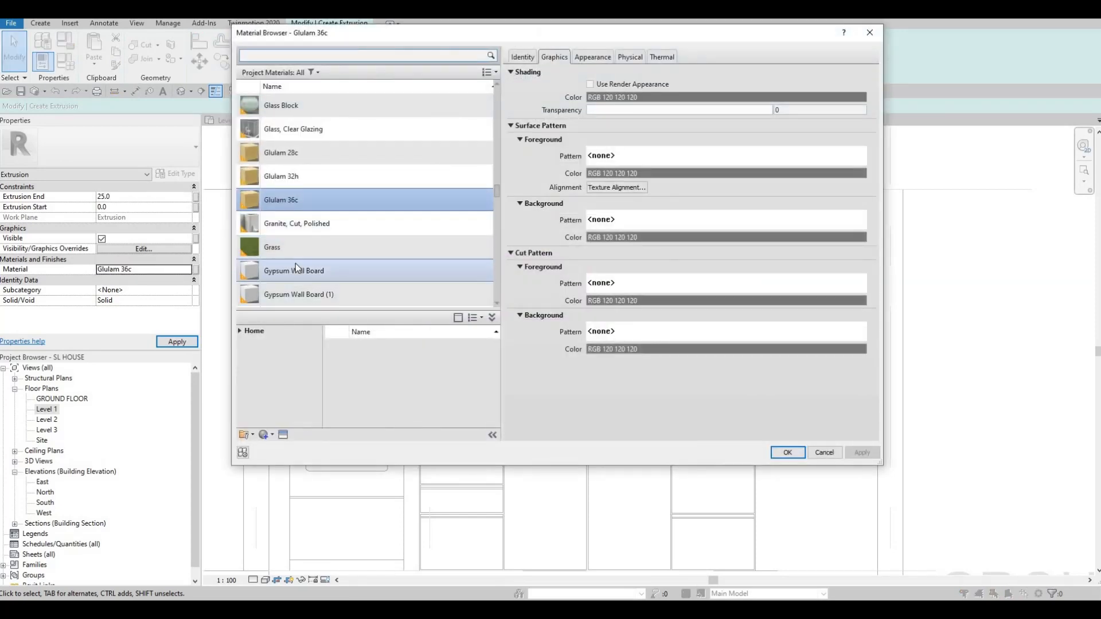
scroll(309, 287, down, 2)
click(316, 287)
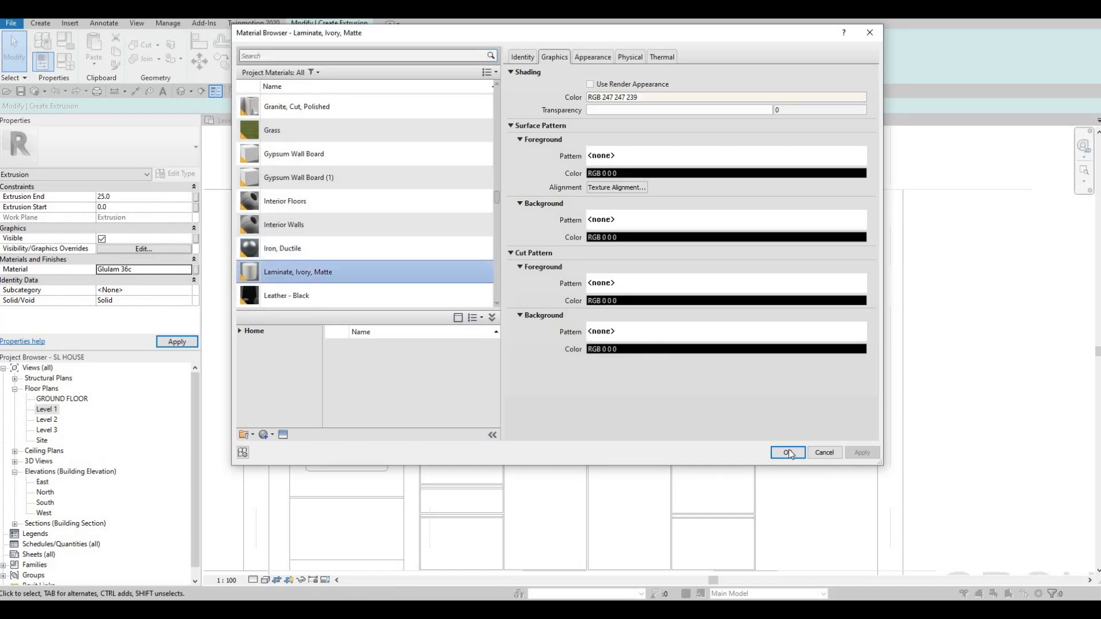
key(Return)
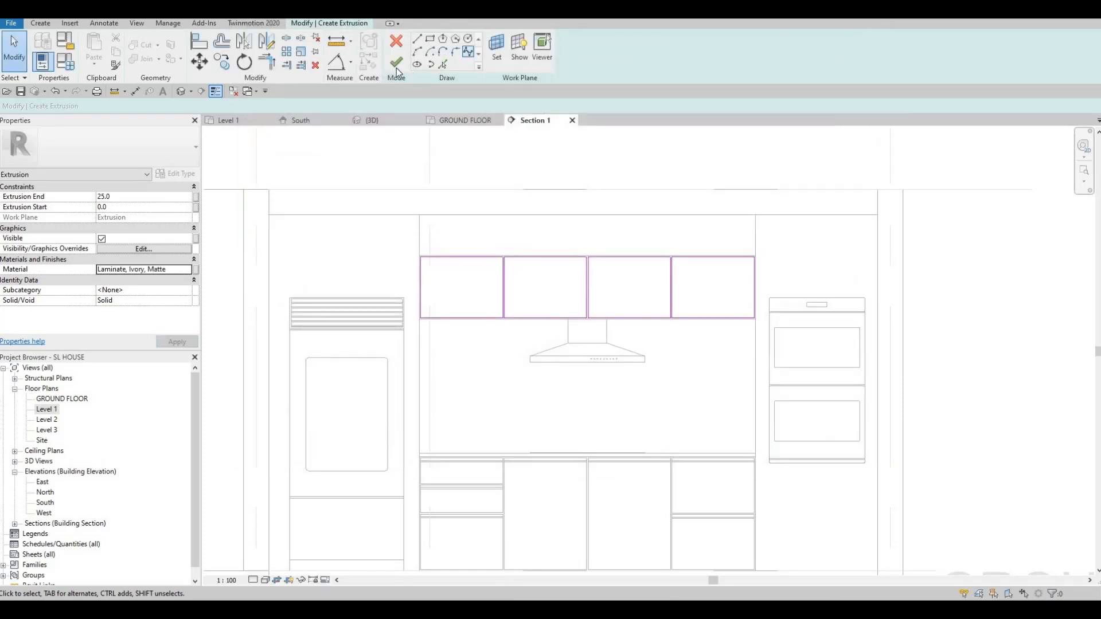
click(397, 64)
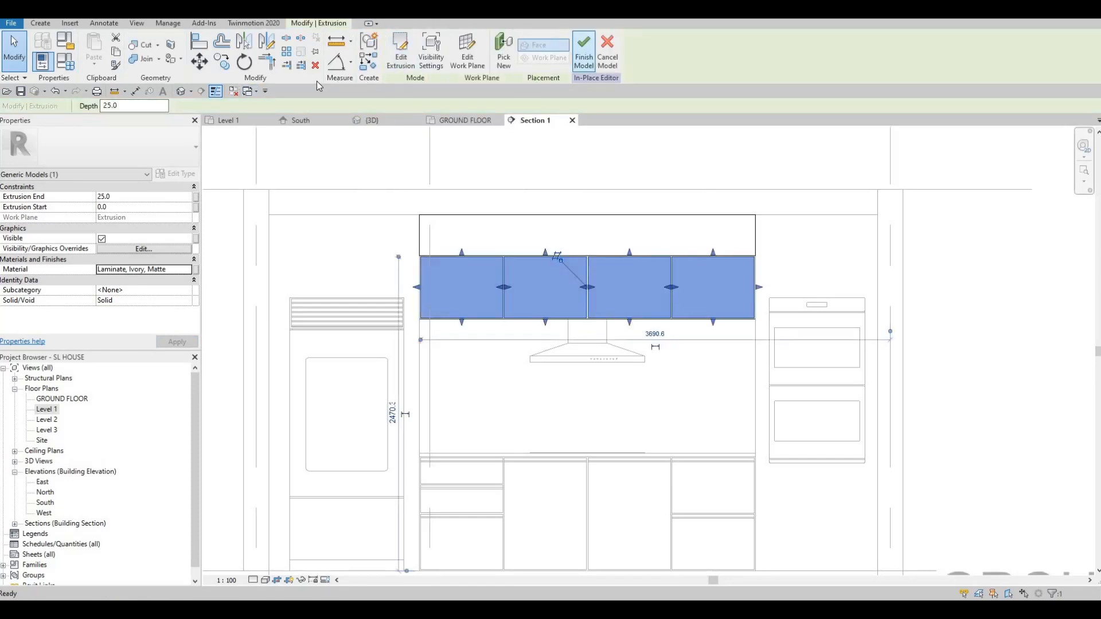
Step: Examine the new upper door fronts in the 3D view and compare them with the base cabinets below the range hood
click(372, 120)
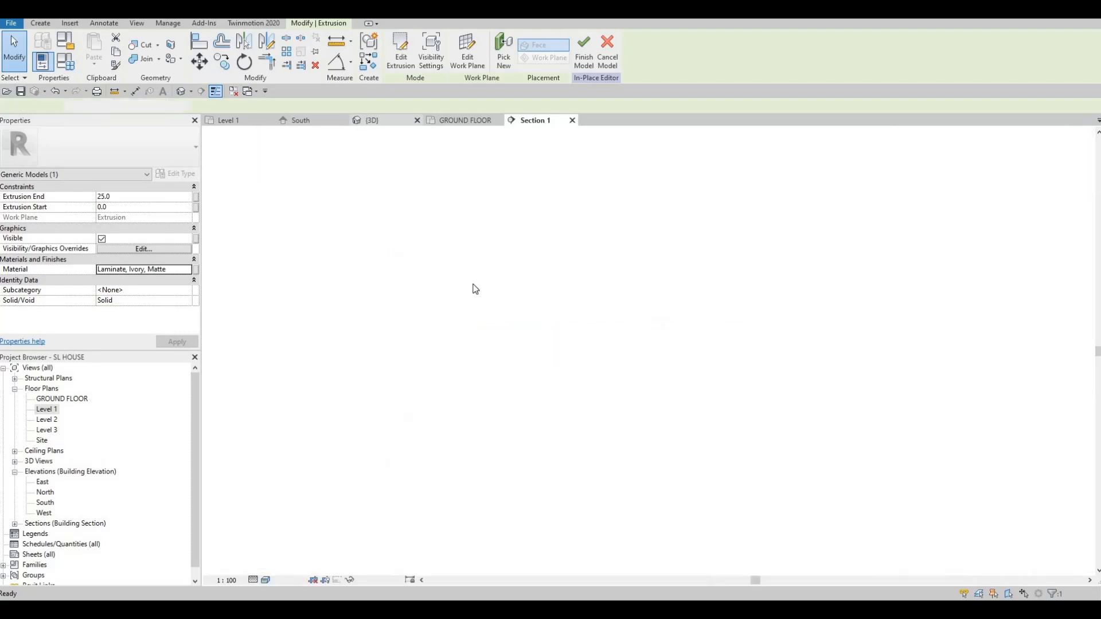
shift+middle_drag(536, 236, 677, 320)
key(Escape)
scroll(615, 283, up, 3)
scroll(678, 322, up, 8)
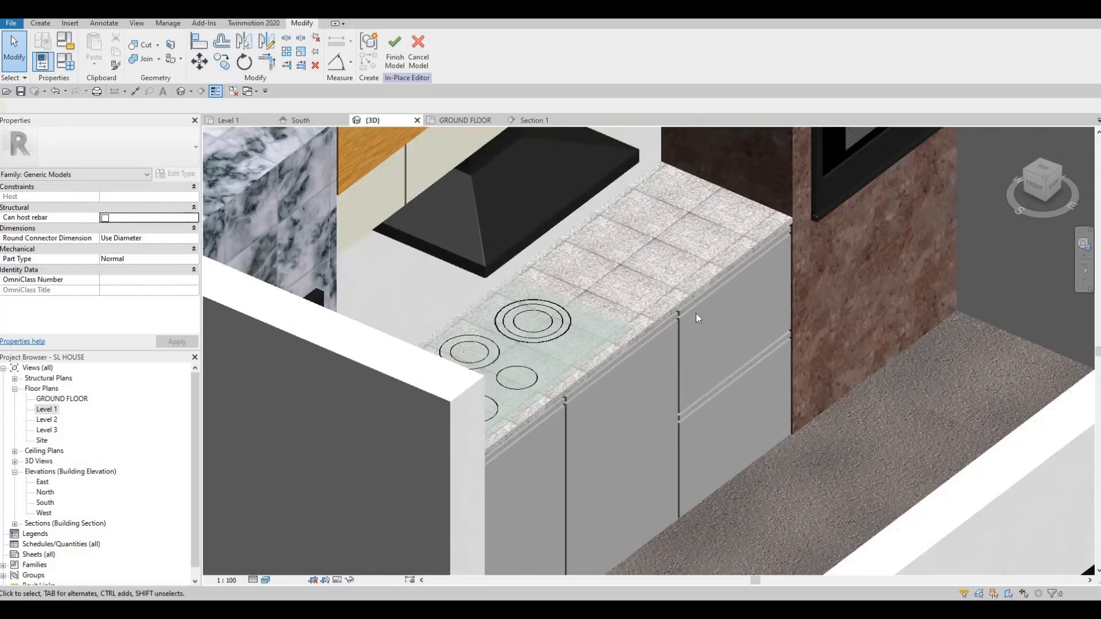
scroll(664, 295, down, 5)
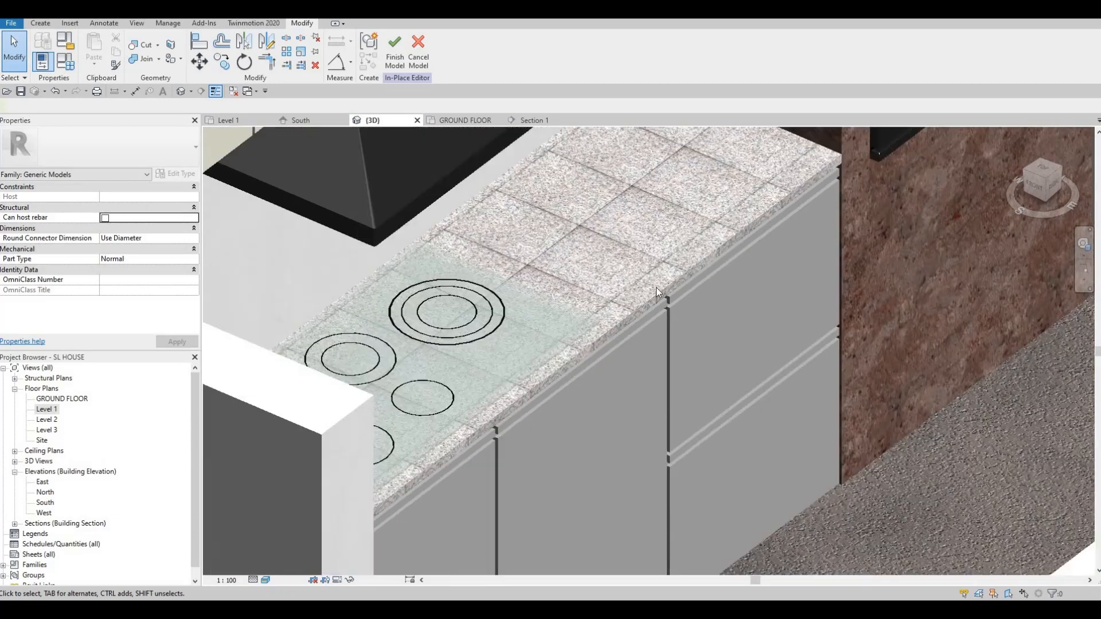
shift+middle_drag(589, 204, 571, 218)
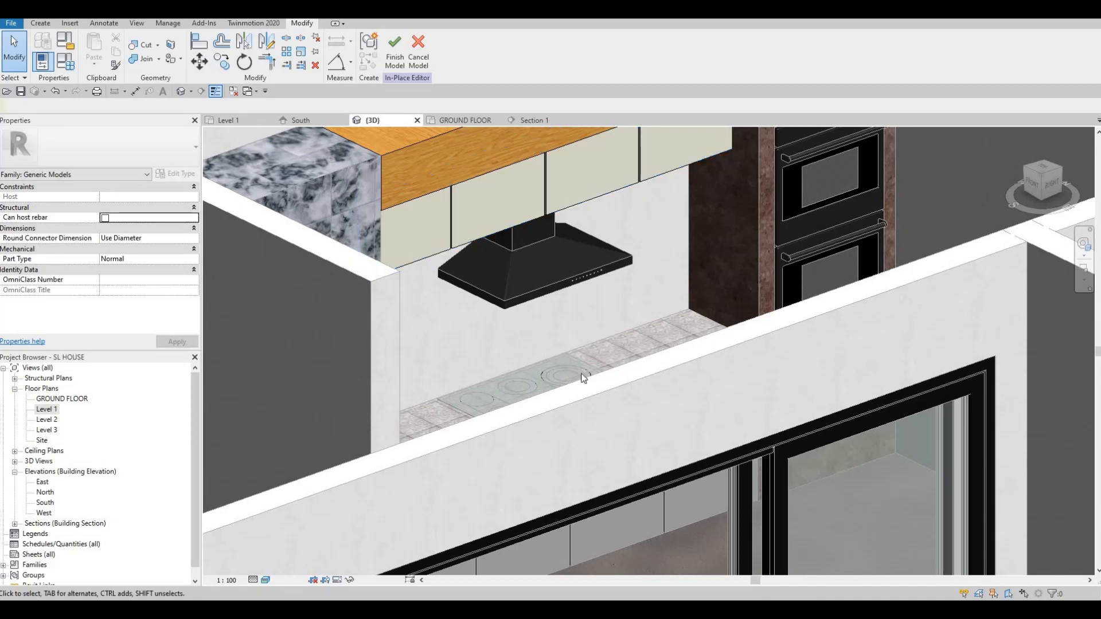
shift+middle_drag(583, 377, 491, 226)
scroll(667, 343, up, 5)
scroll(593, 299, down, 5)
scroll(581, 272, up, 2)
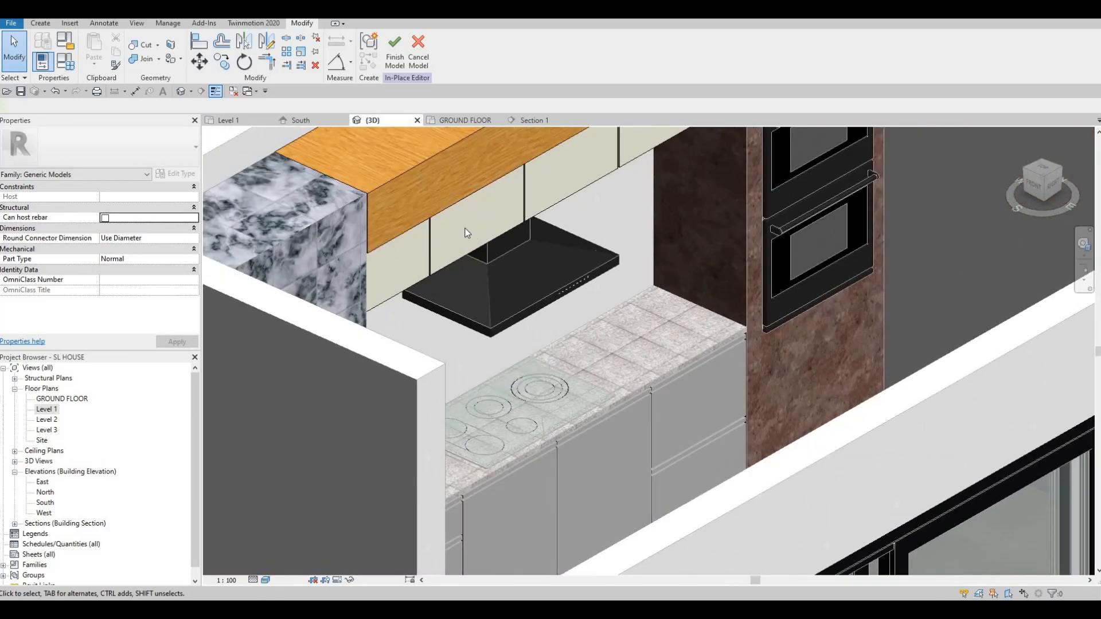
Step: Return to the Section 1 view showing the upper cabinet fronts in elevation
double_click(47, 410)
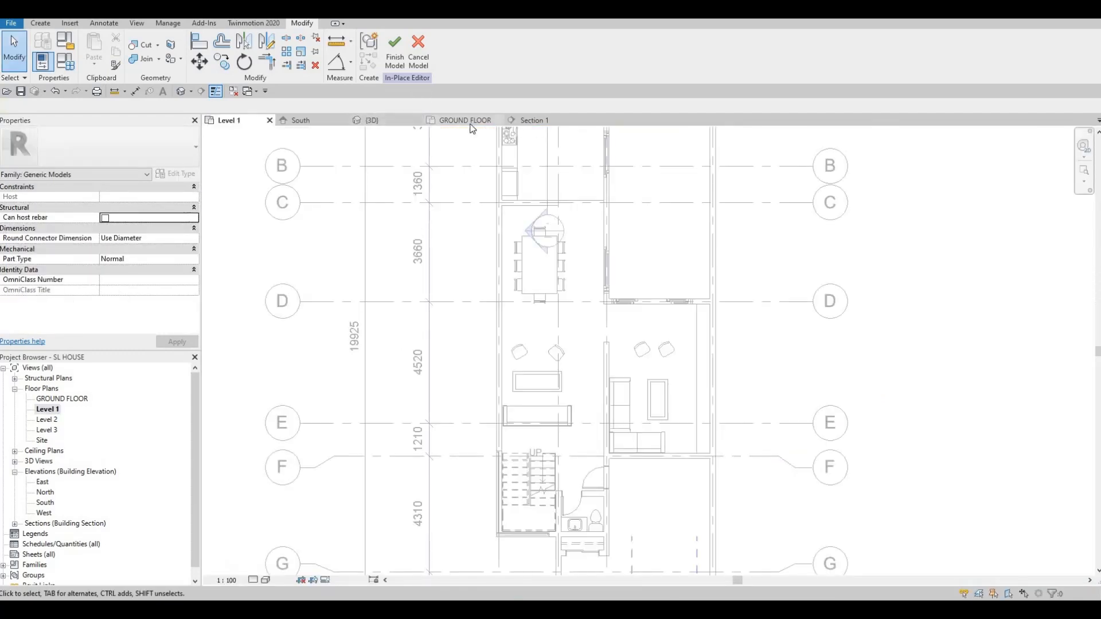
click(524, 124)
scroll(403, 232, up, 3)
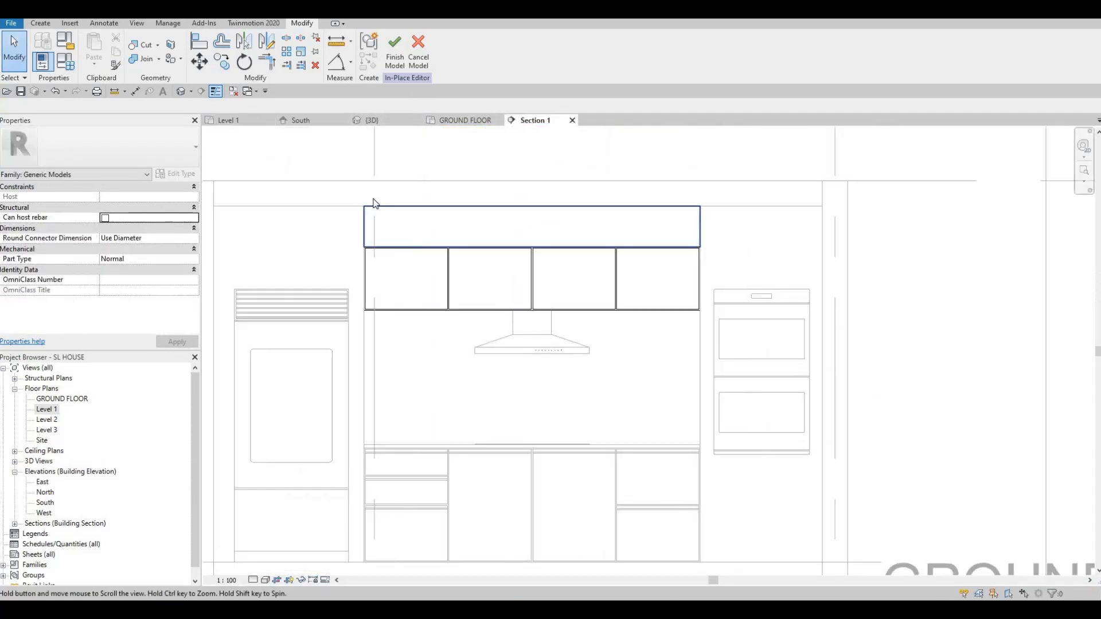
Step: Start a void extrusion and set its work plane by picking the face of the upper cabinet door fronts
key(Escape)
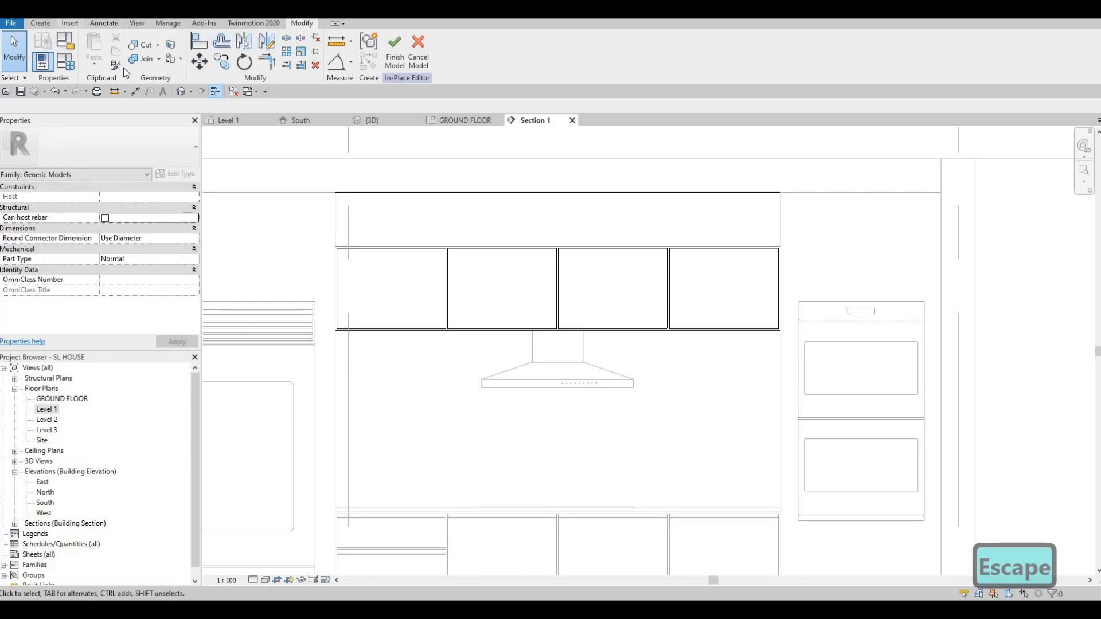
click(42, 24)
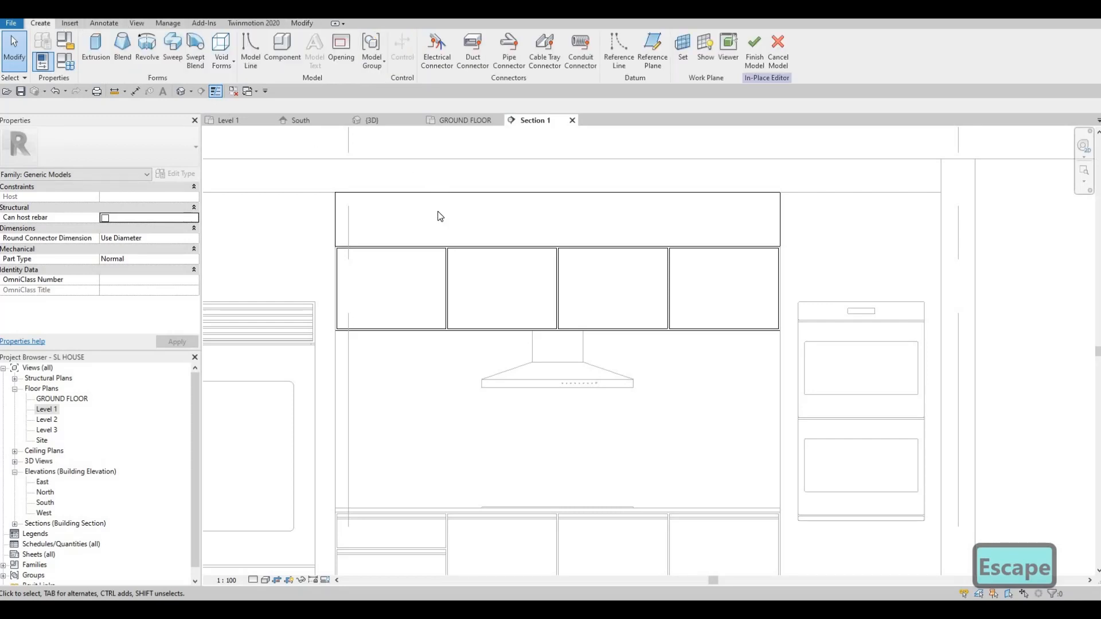
click(222, 54)
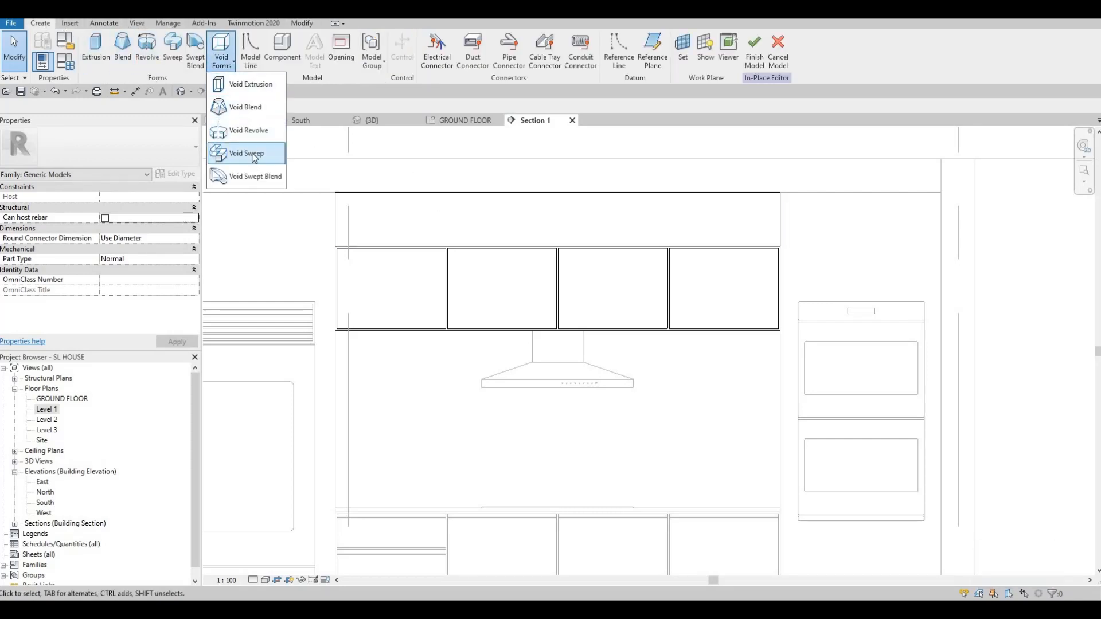
click(252, 85)
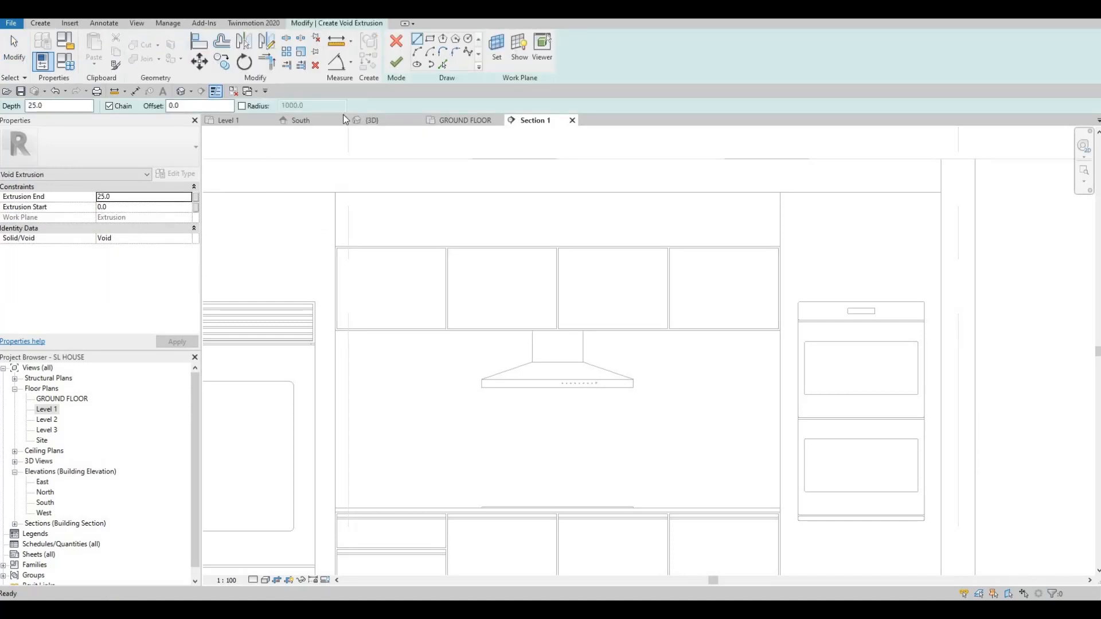
click(497, 55)
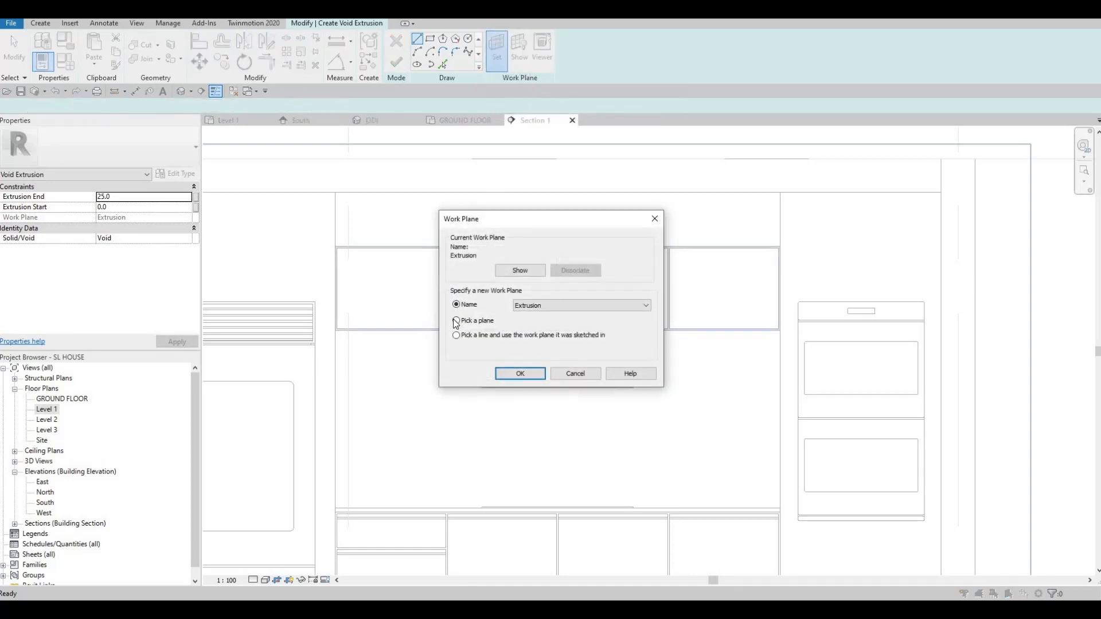
click(521, 374)
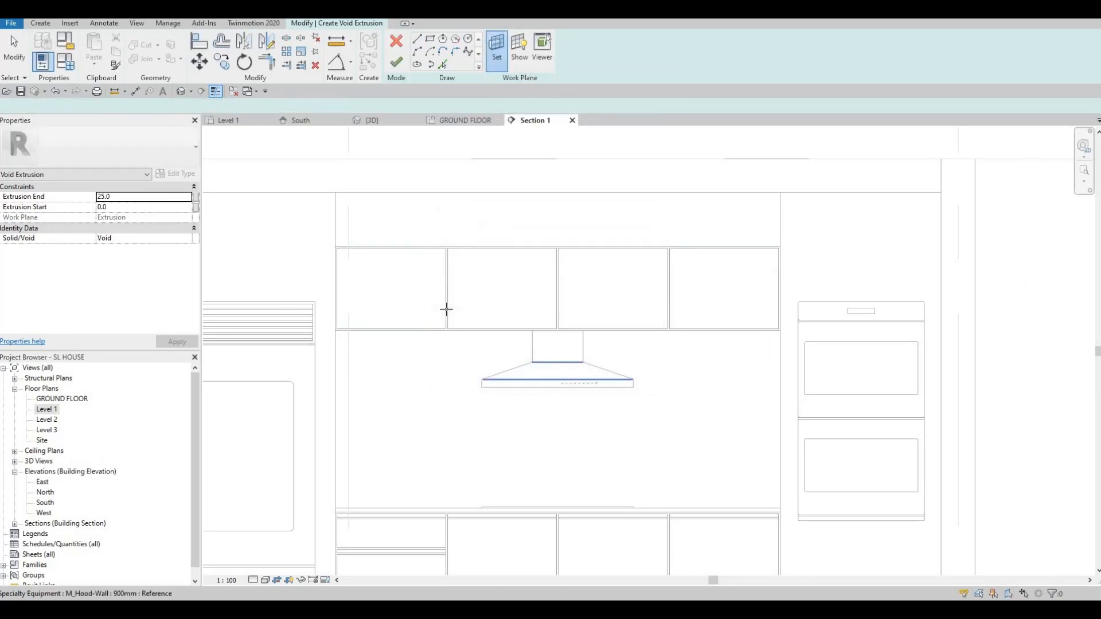
click(434, 327)
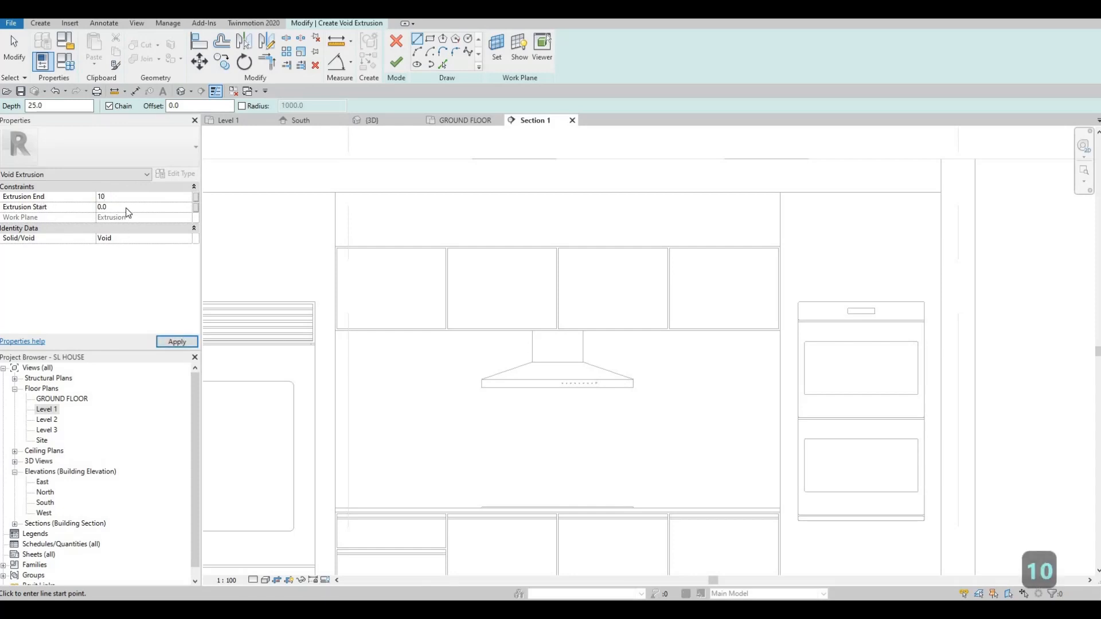
Step: Set the void's extrusion end to 10 and its extrusion start to -10
text(-10)
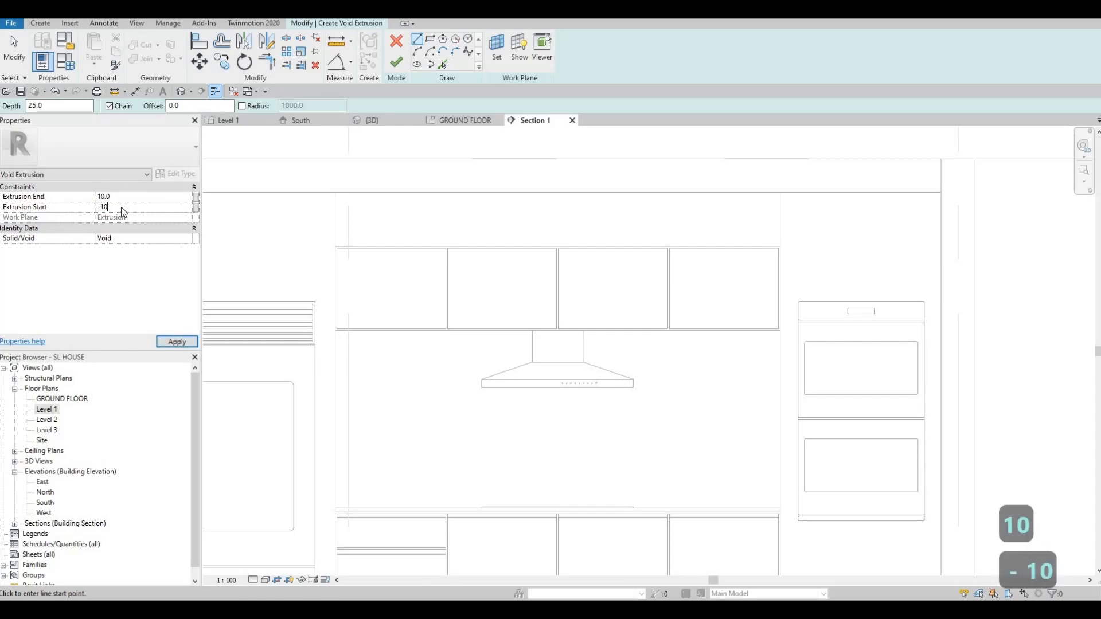
key(Return)
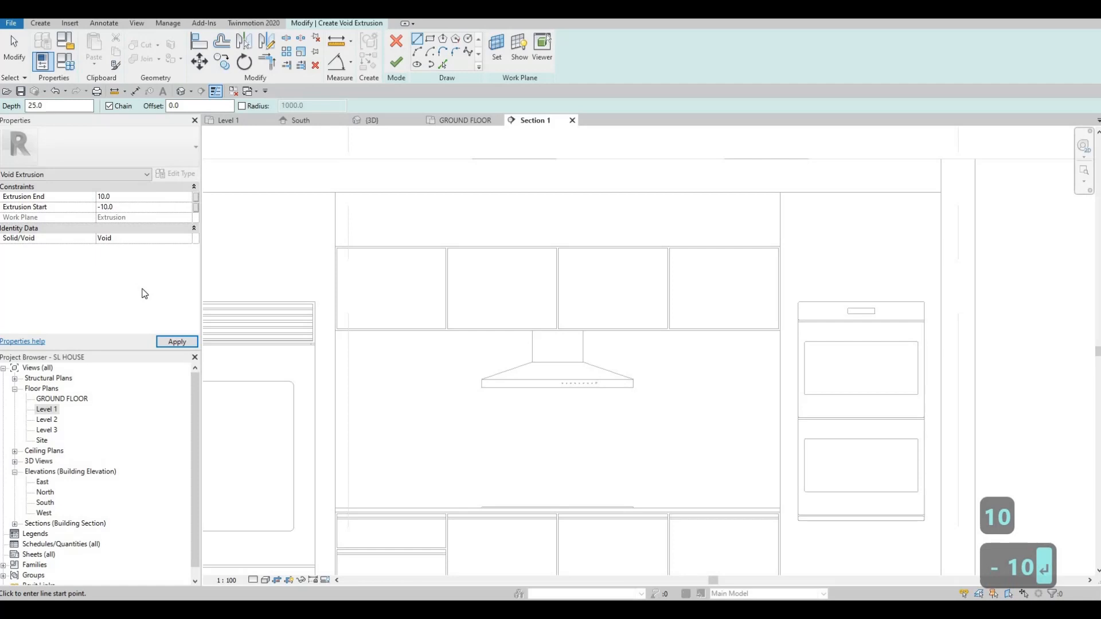
click(178, 342)
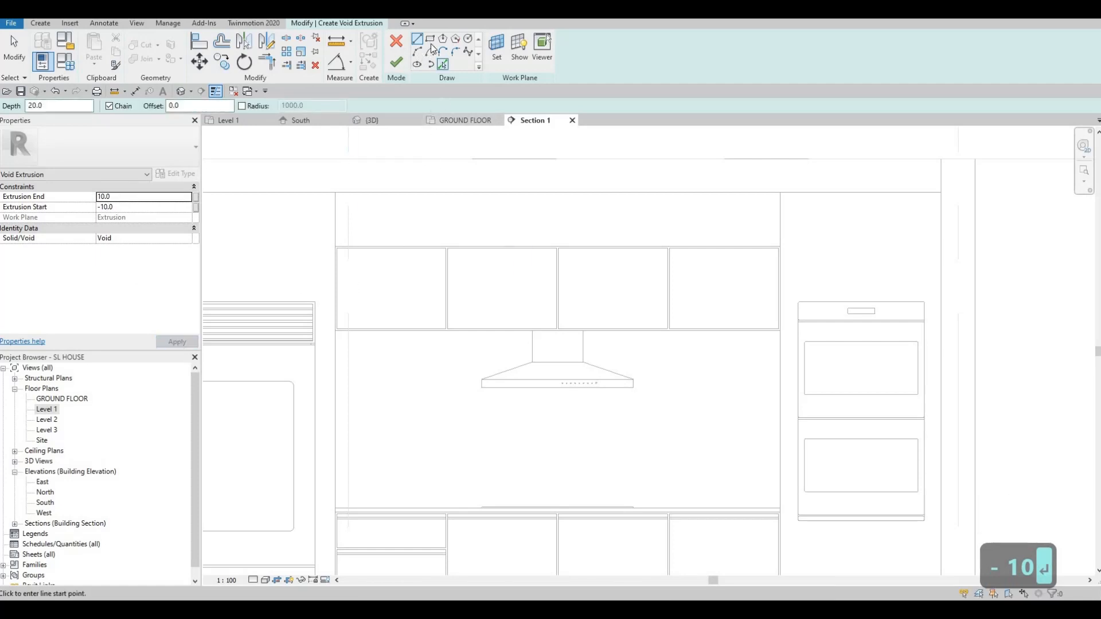
Step: Trace a rectangle over the narrow groove near the top of the left middle drawer in the base cabinets
middle_drag(374, 359, 400, 177)
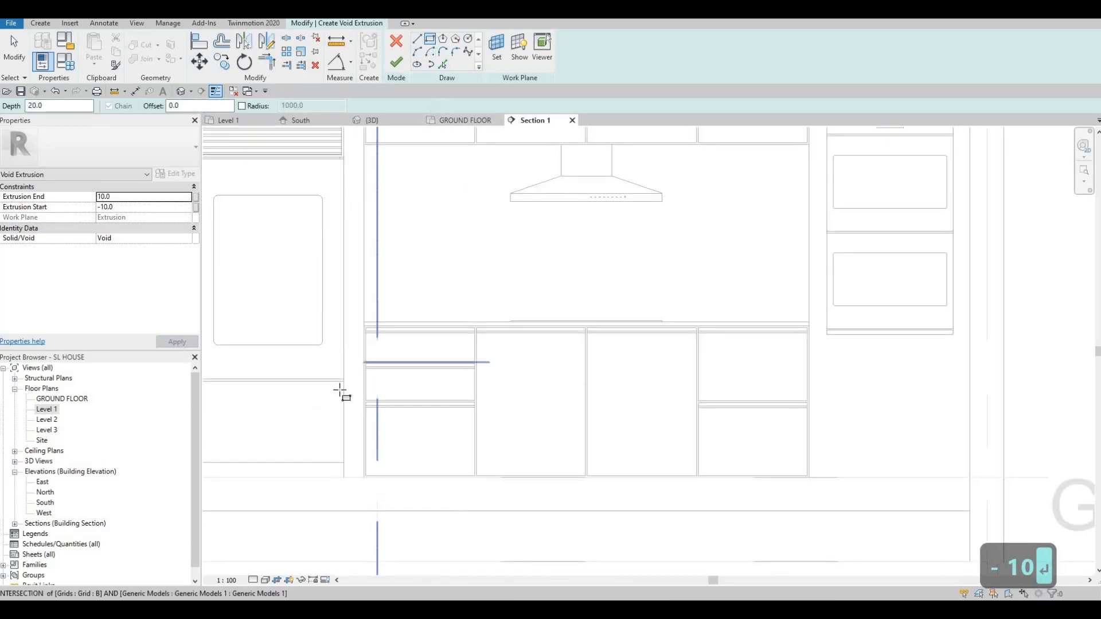
scroll(370, 365, up, 7)
click(346, 385)
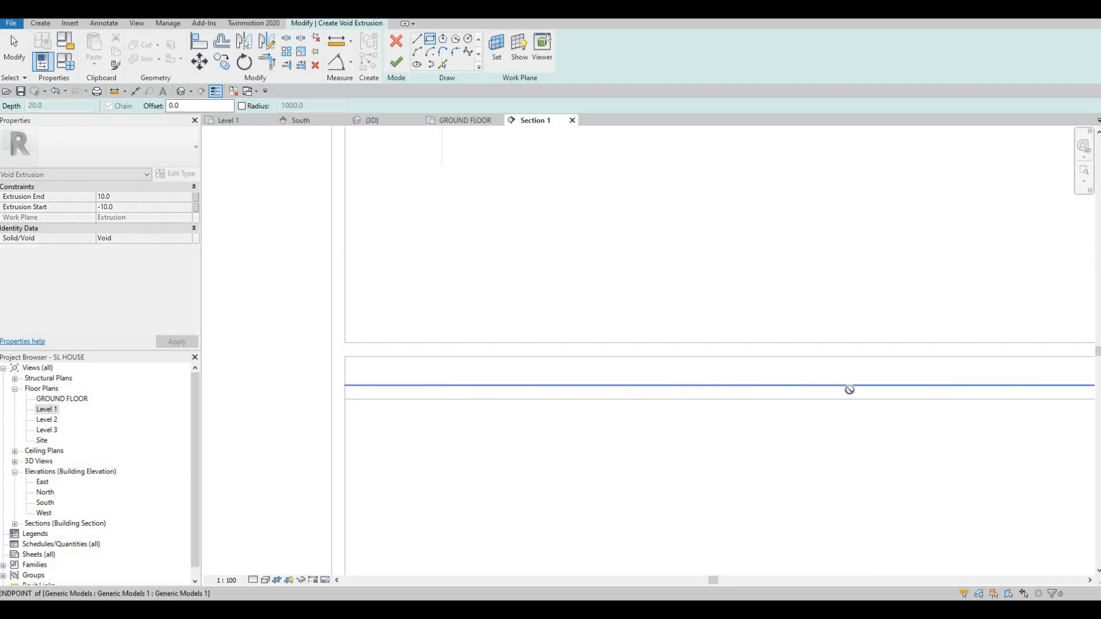
scroll(453, 392, down, 3)
scroll(843, 391, up, 3)
click(970, 406)
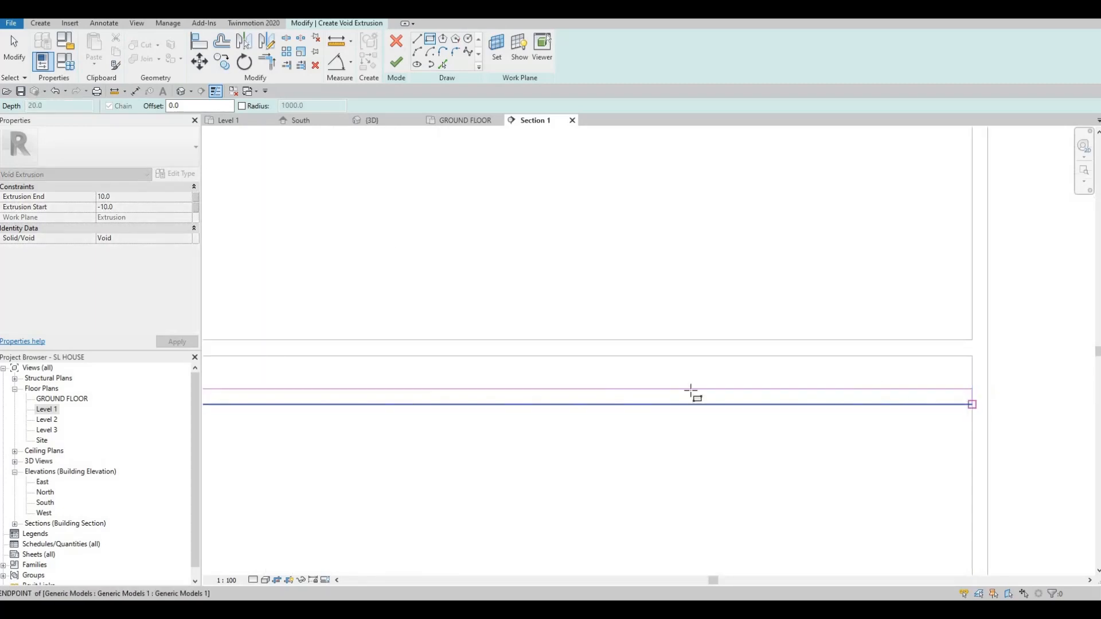
key(Escape)
scroll(386, 396, down, 3)
key(Escape)
key(Escape)
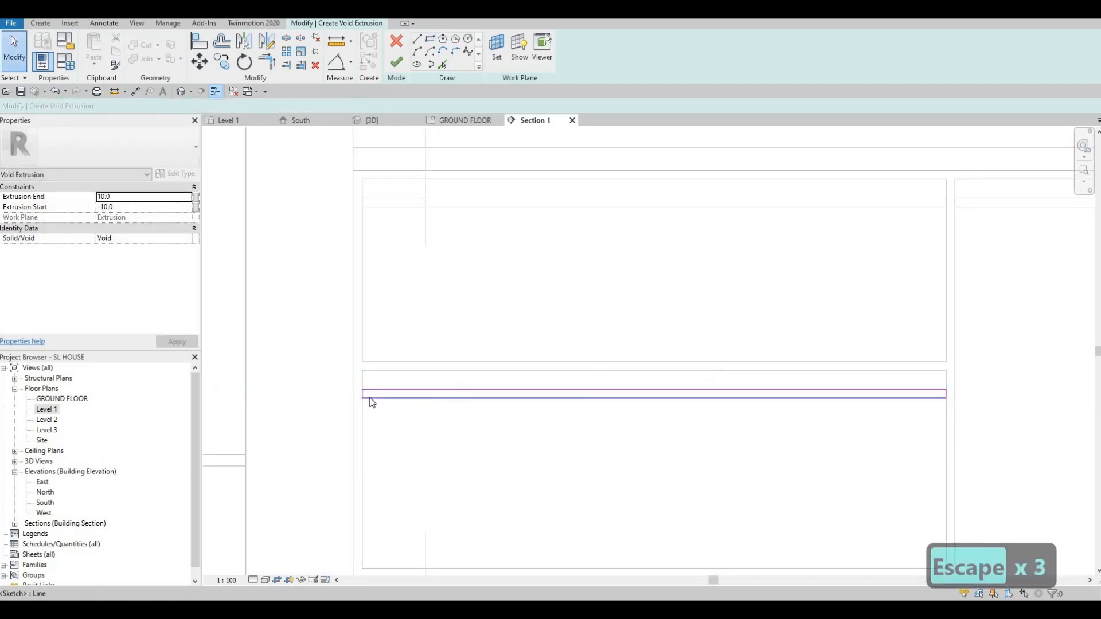
Step: Copy the whole groove rectangle up to the lower edge area of the leftmost upper door
key(Tab)
click(371, 401)
key(c)
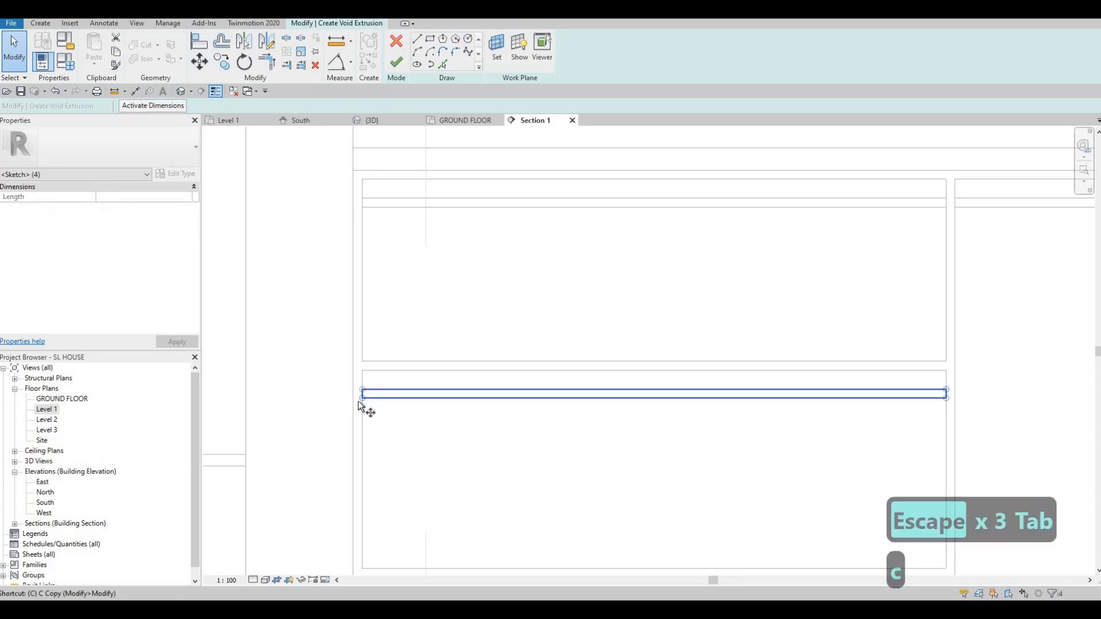
key(o)
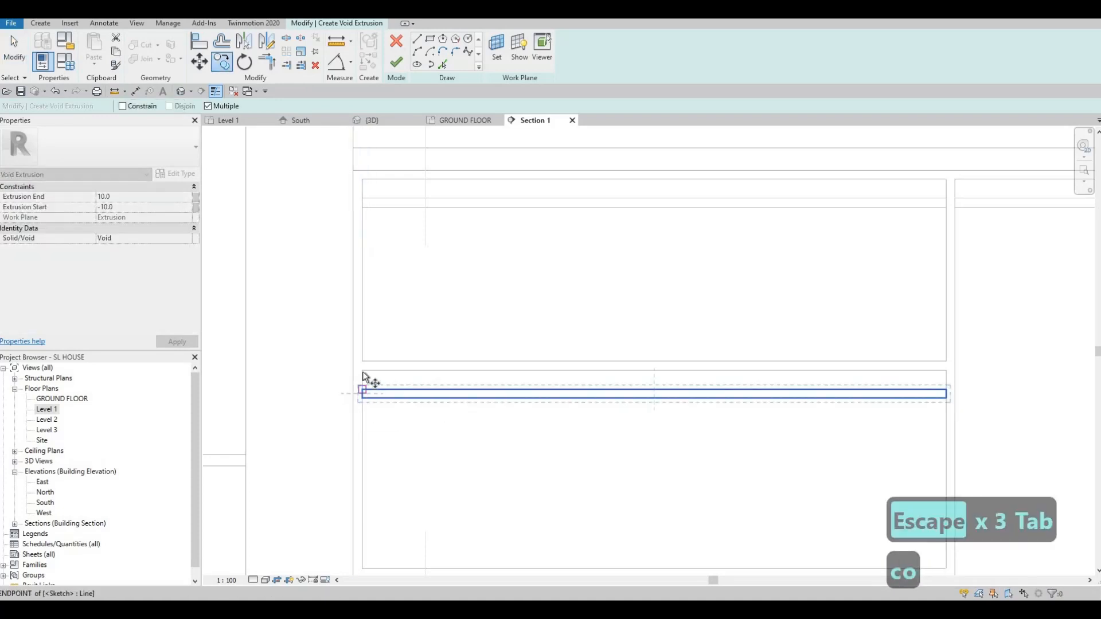
click(363, 420)
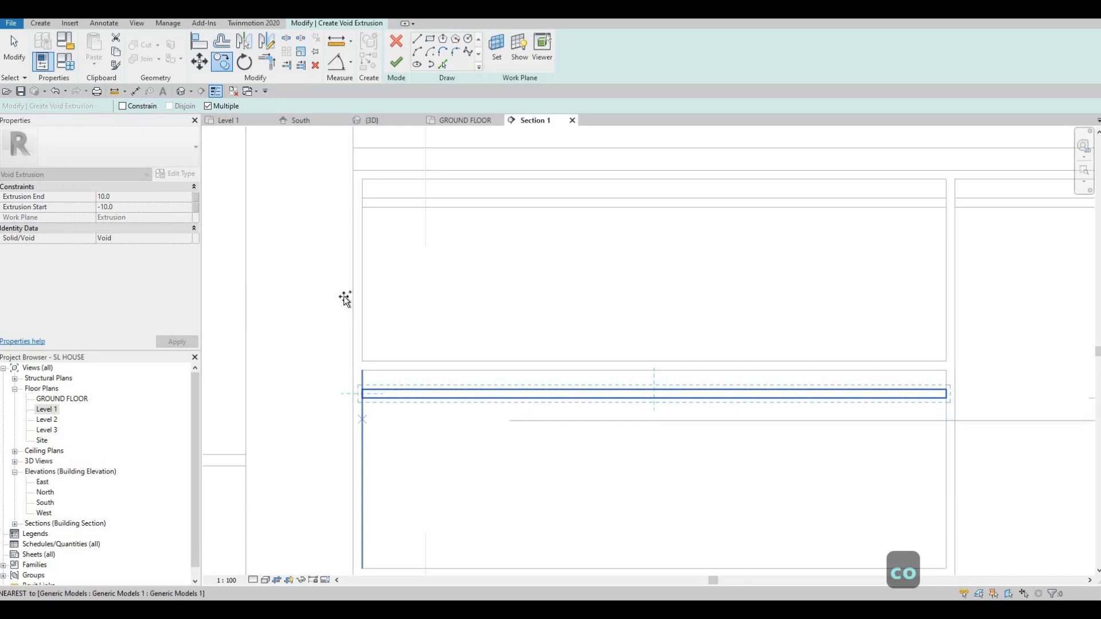
scroll(399, 290, down, 5)
middle_drag(398, 290, 363, 291)
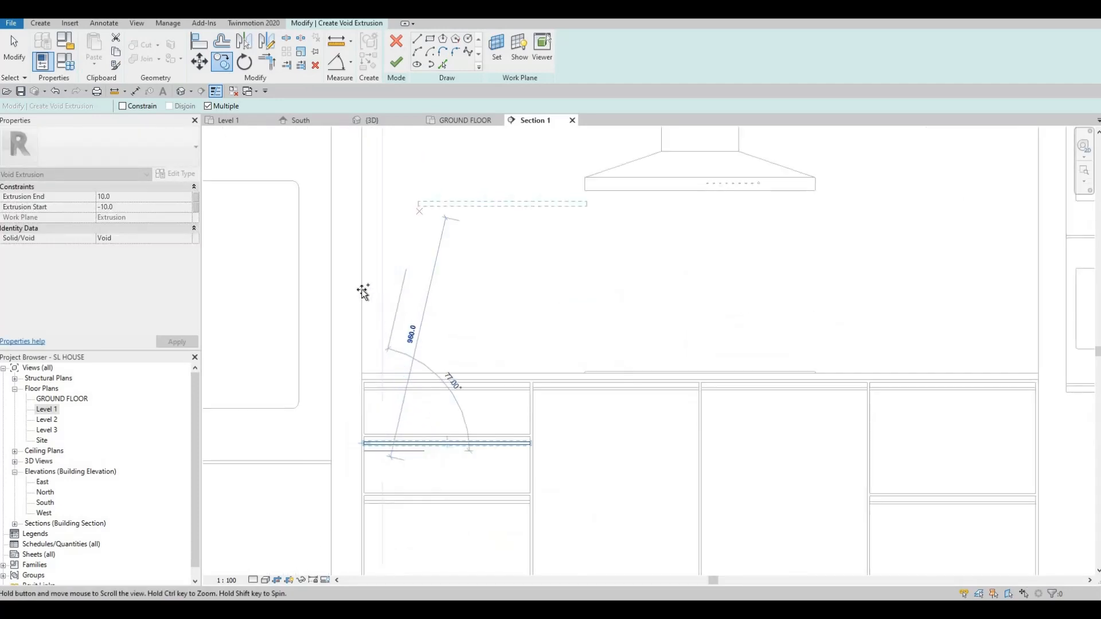
scroll(373, 304, down, 2)
scroll(380, 321, up, 5)
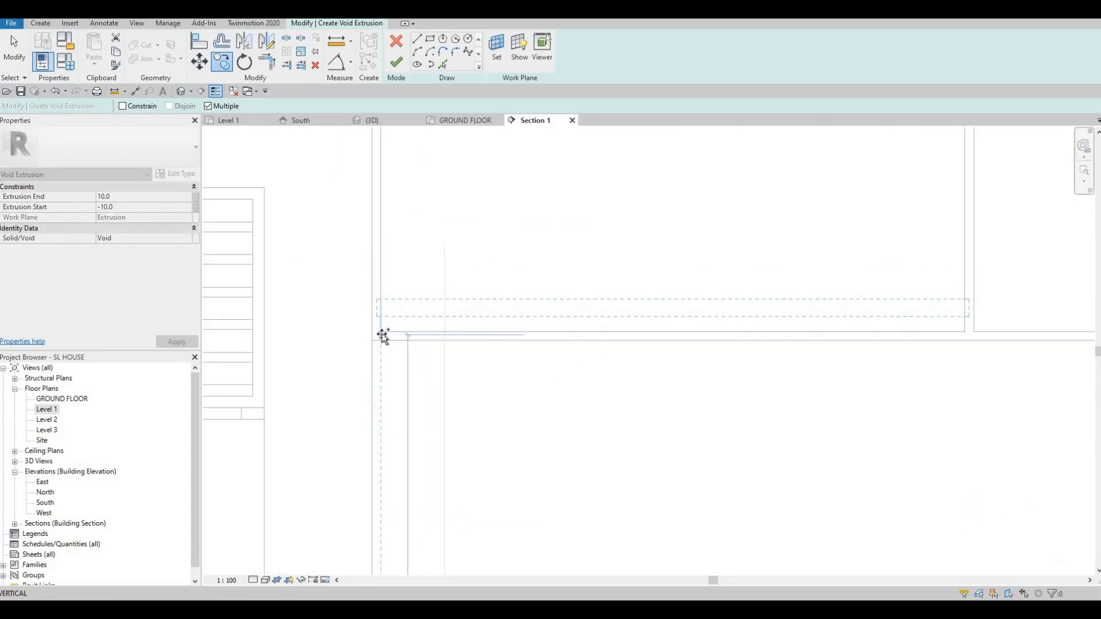
scroll(488, 341, down, 5)
key(Escape)
key(Escape)
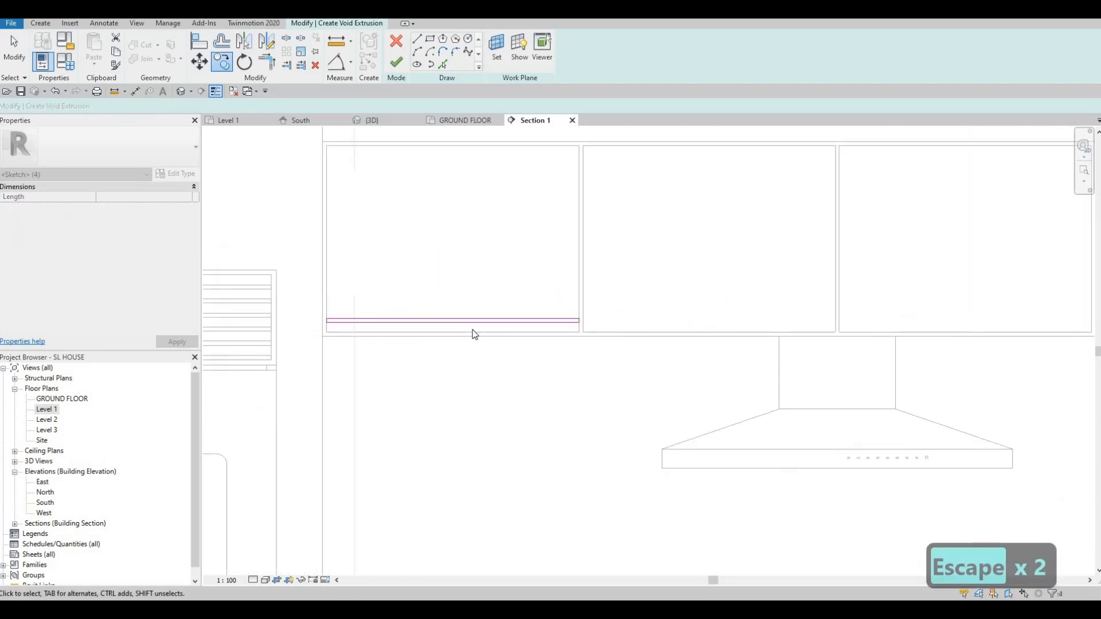
Step: Nudge the right end line of the copied groove rectangle inward from the leftmost upper door's right edge
scroll(476, 336, down, 1)
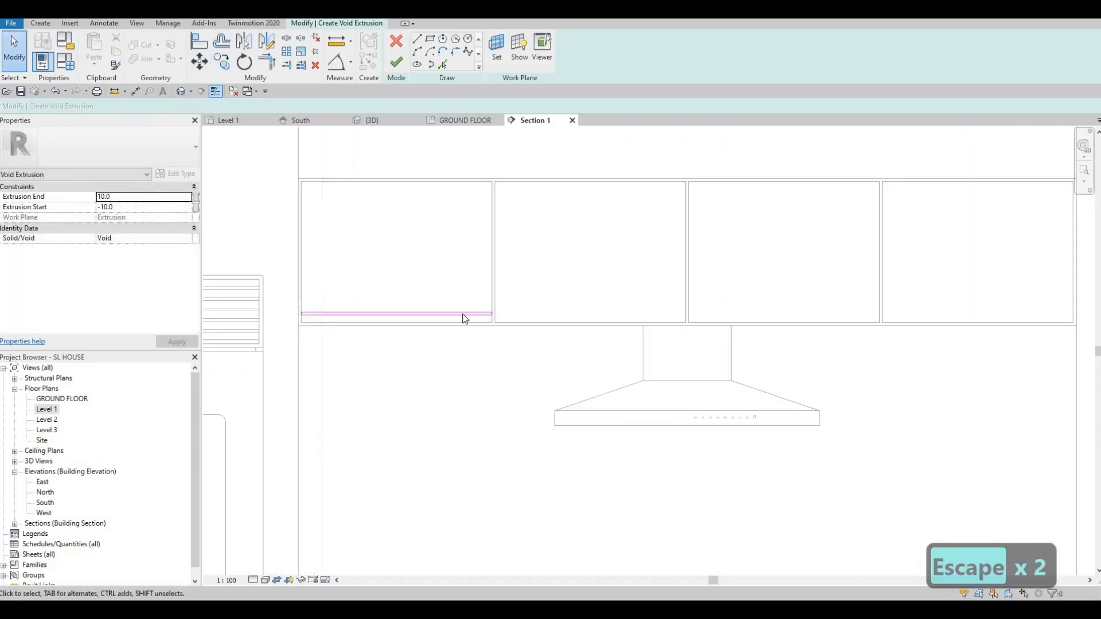
scroll(539, 309, up, 4)
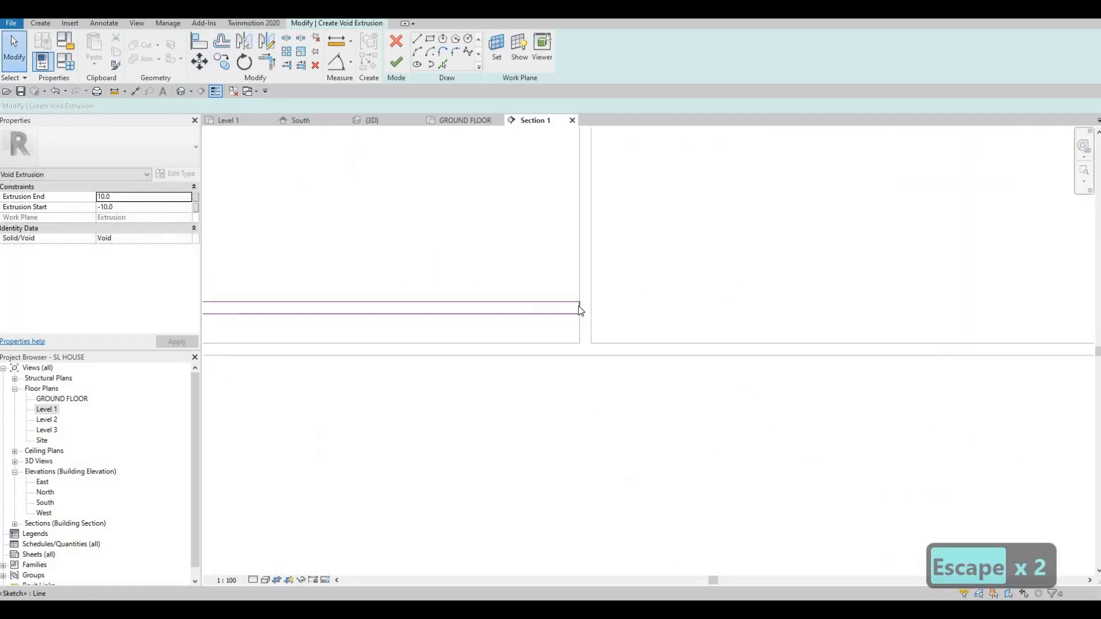
click(580, 310)
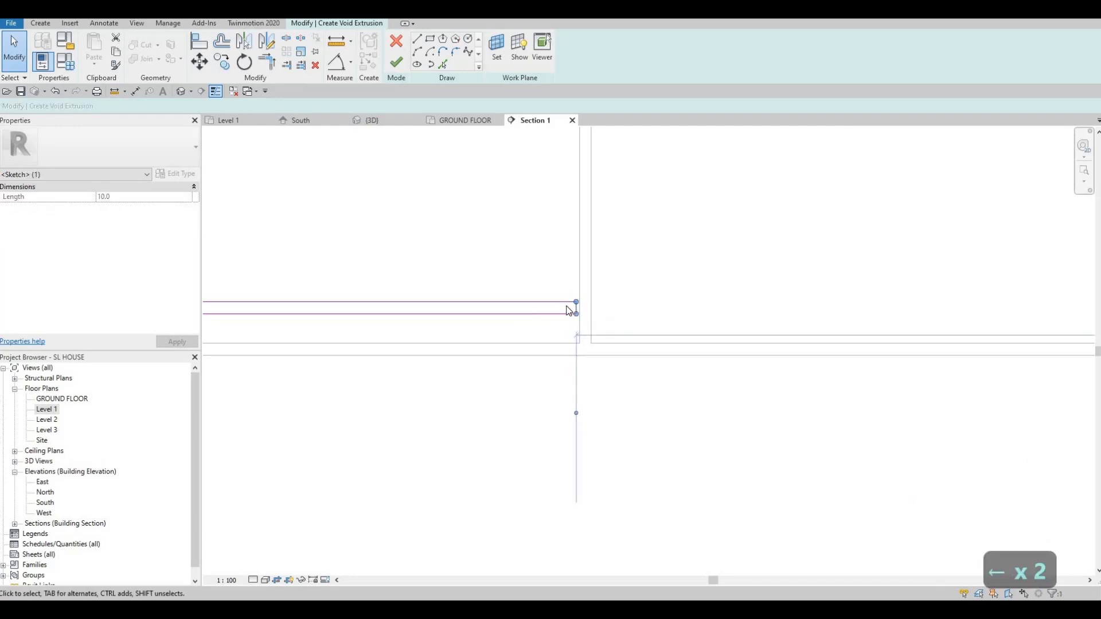
key(Left)
key(Left)
key(Left)
key(Left)
key(Left)
key(Left)
key(Left)
key(Left)
key(Left)
key(Left)
key(Left)
key(Left)
key(Left)
key(Left)
key(Left)
key(Left)
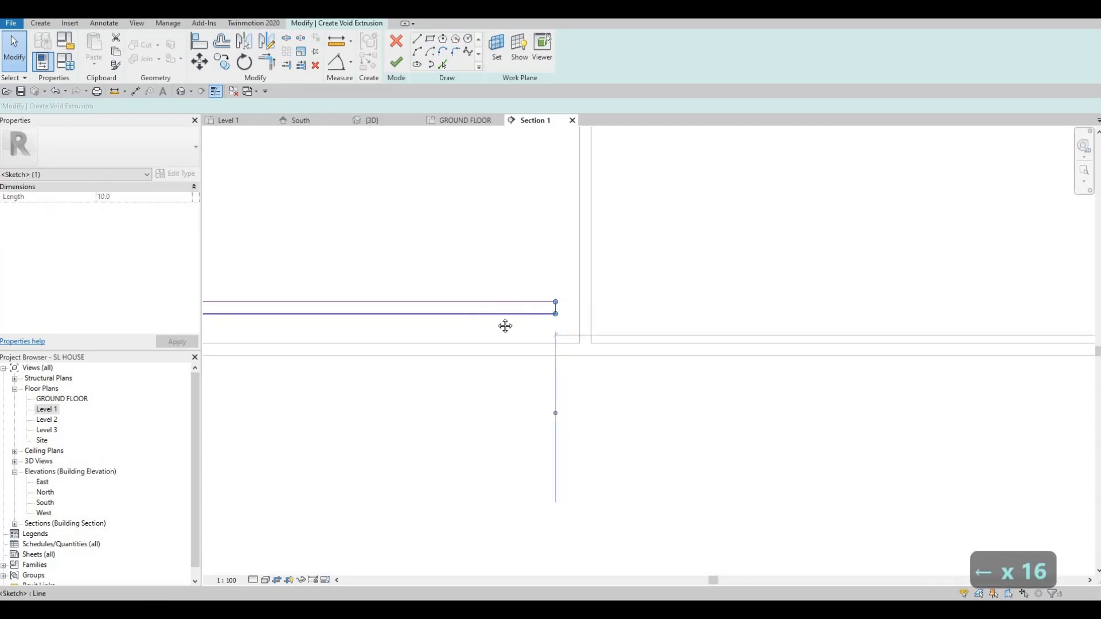
Step: Nudge the left end line of the groove rectangle inward and set the rectangle's length to 600
scroll(398, 321, down, 2)
scroll(411, 312, down, 2)
scroll(410, 311, up, 1)
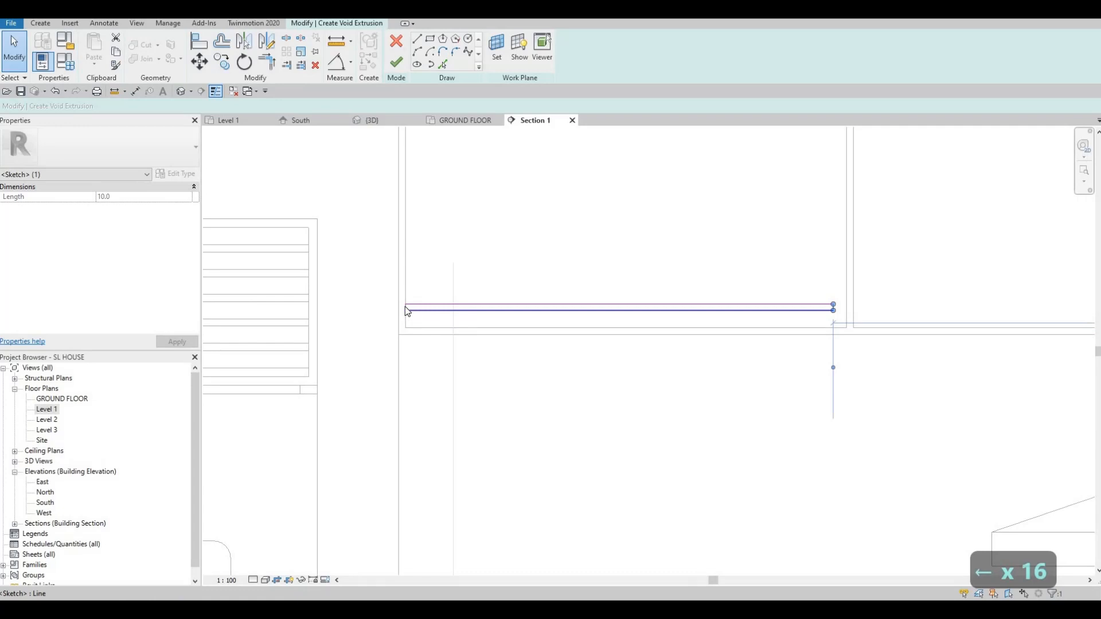
scroll(405, 308, up, 2)
key(Right)
key(Right)
key(Right)
key(Right)
key(Right)
key(Right)
key(Right)
key(Right)
key(Right)
key(Right)
key(Right)
key(Right)
key(Right)
key(Right)
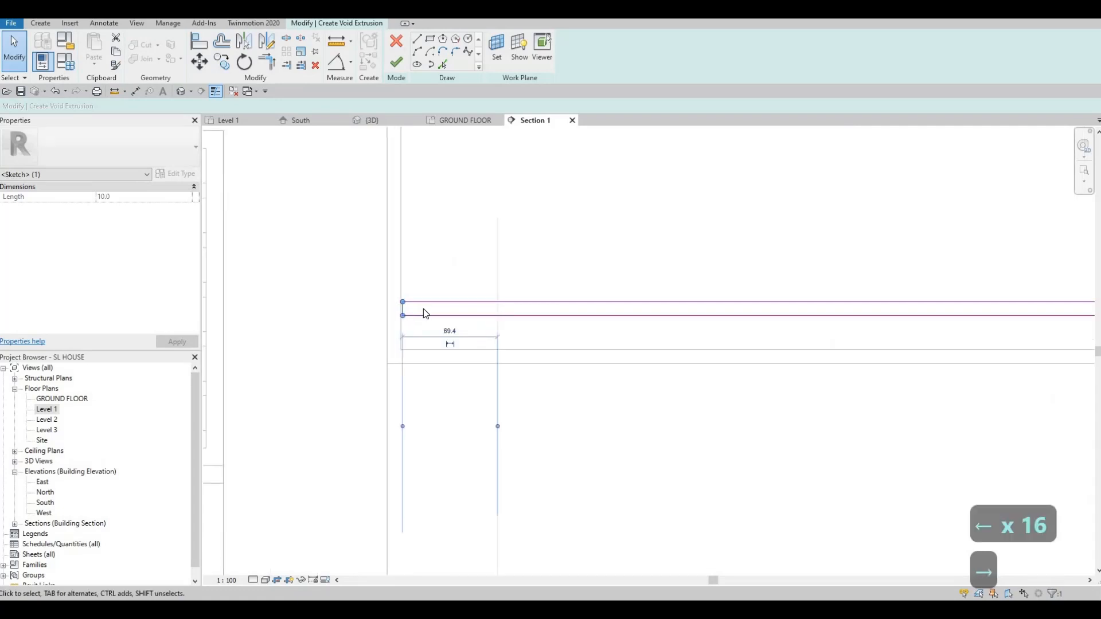
scroll(427, 310, down, 2)
key(Right)
key(Right)
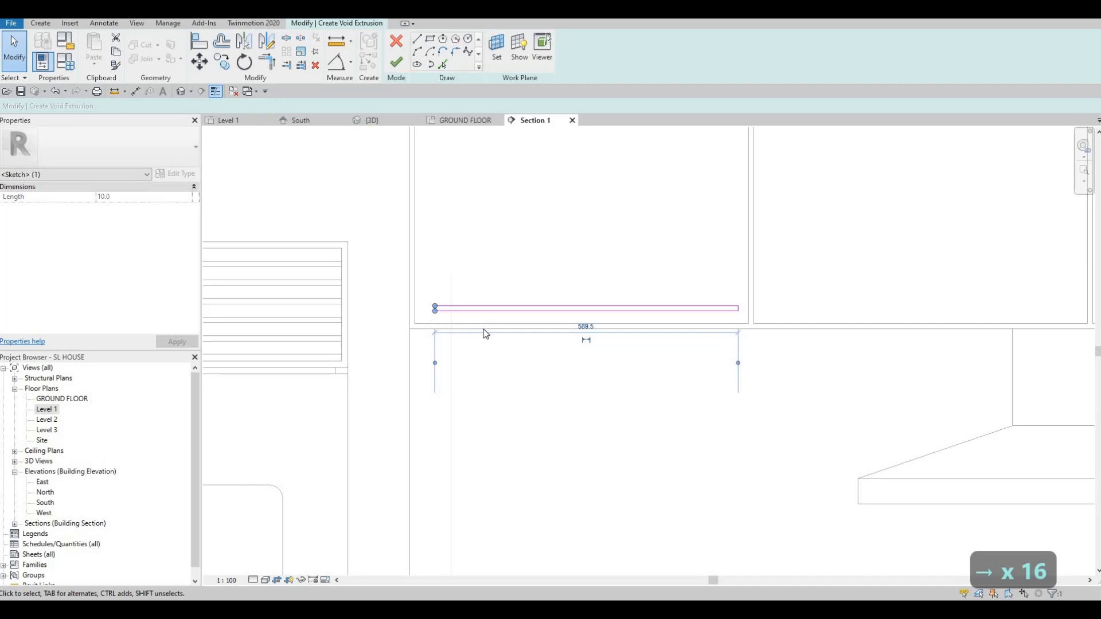
key(Left)
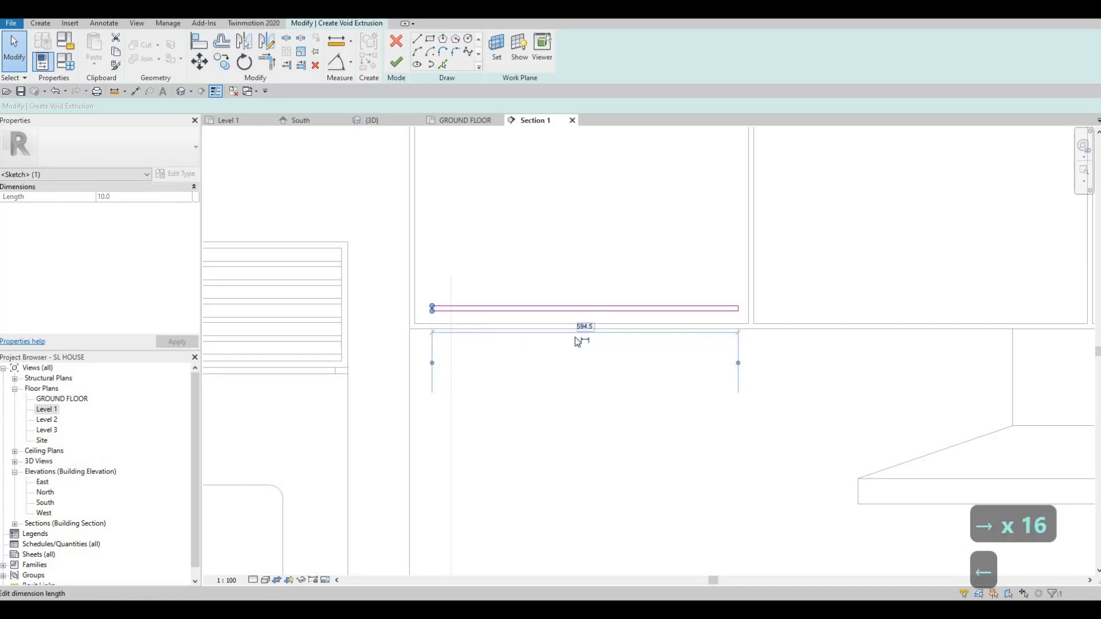
text(600)
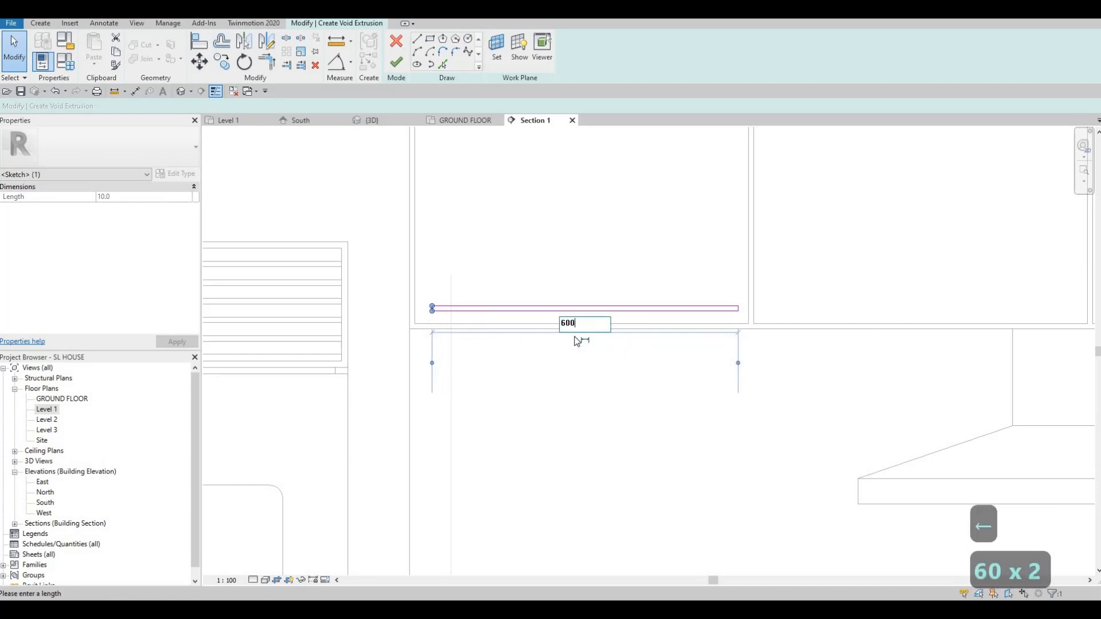
key(Return)
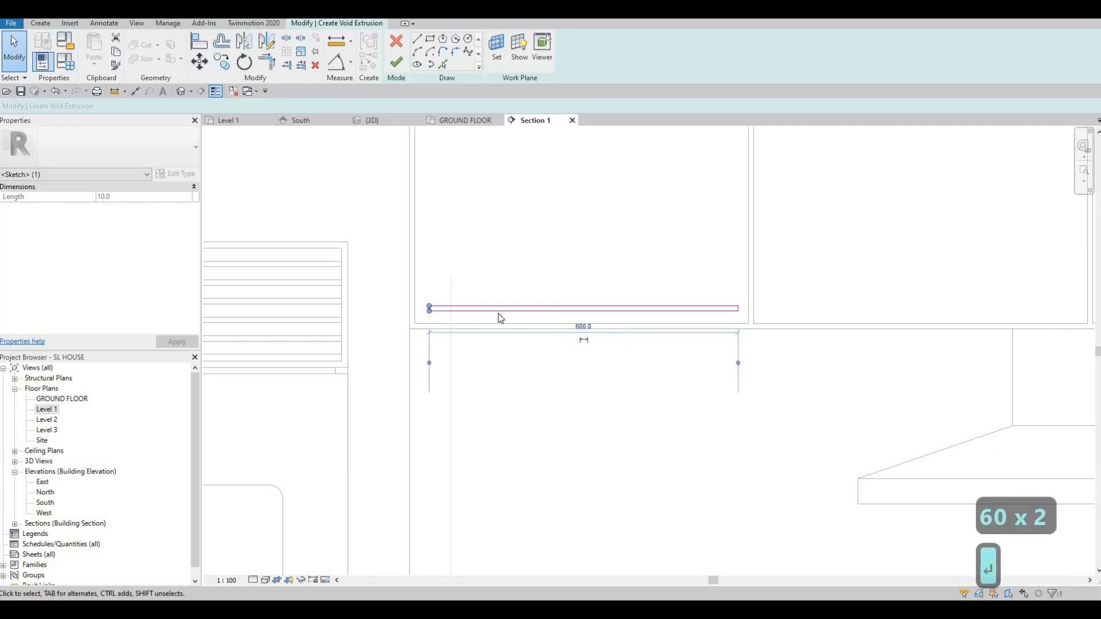
Step: Select the whole 600-long groove rectangle and nudge it slightly left to centre it on the leftmost upper door
key(Escape)
key(Escape)
drag(375, 283, 742, 322)
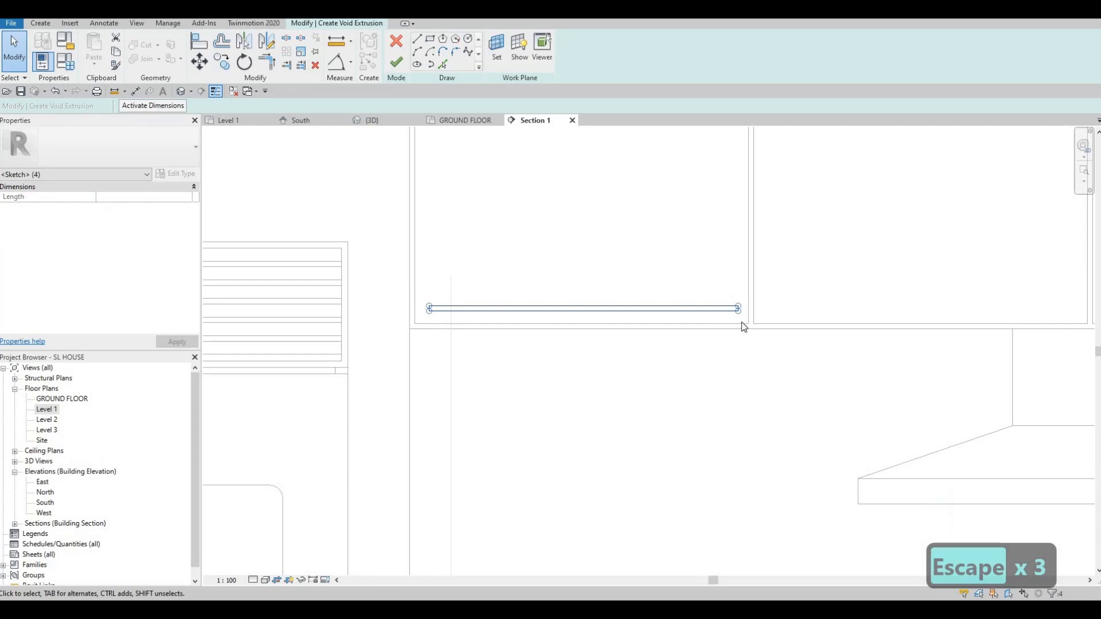
key(Left)
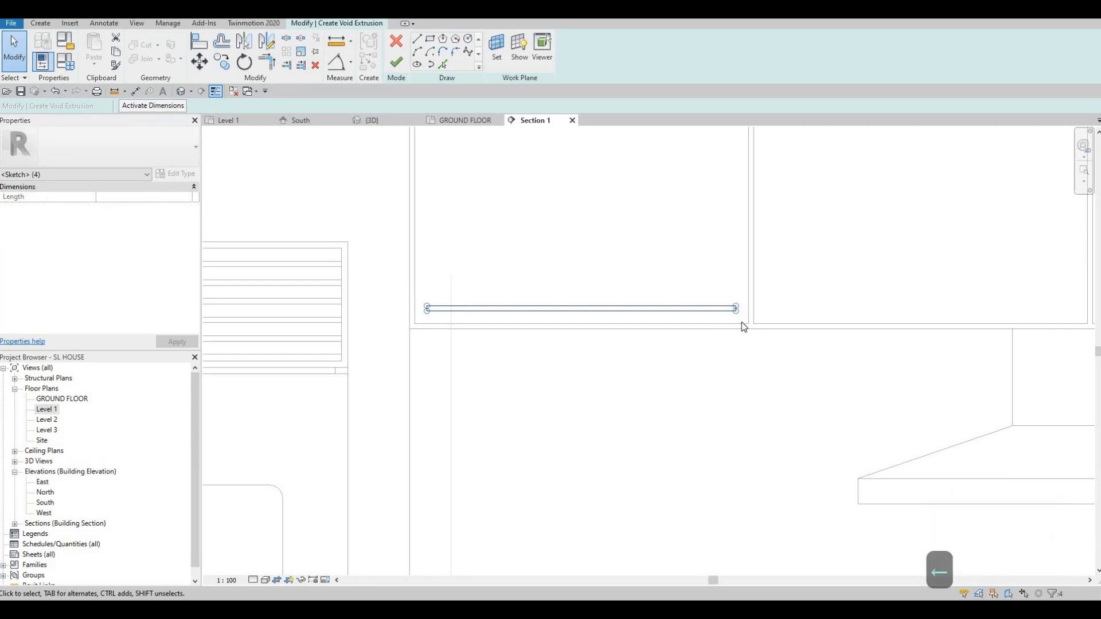
key(Escape)
key(Escape)
key(Escape)
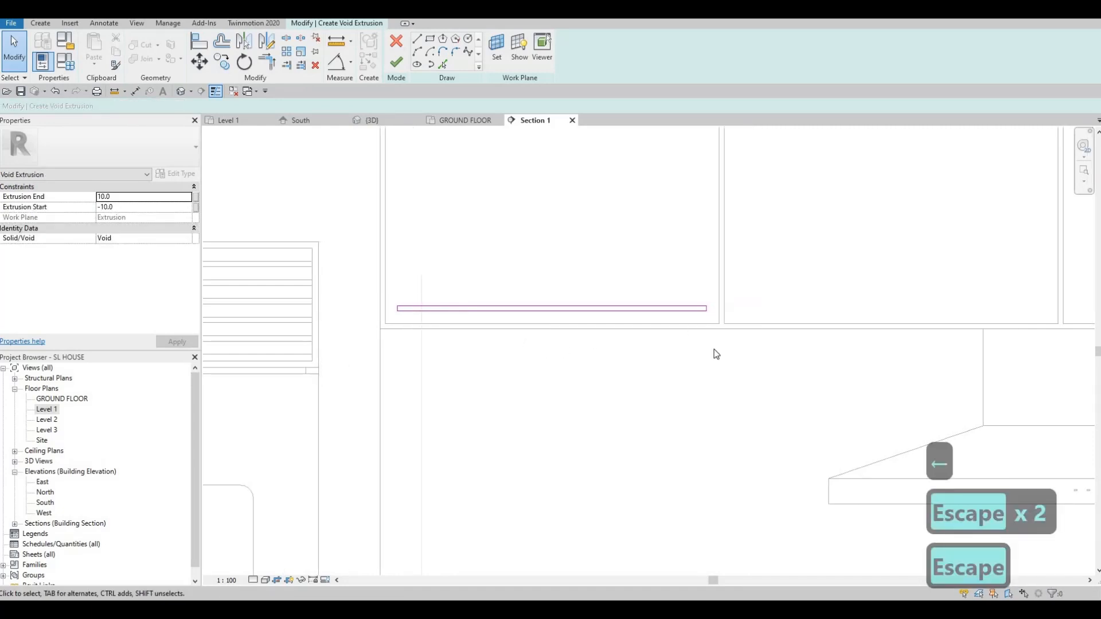
Step: Start copying the groove rectangle from the leftmost upper door to the neighbouring upper doors
drag(349, 269, 738, 351)
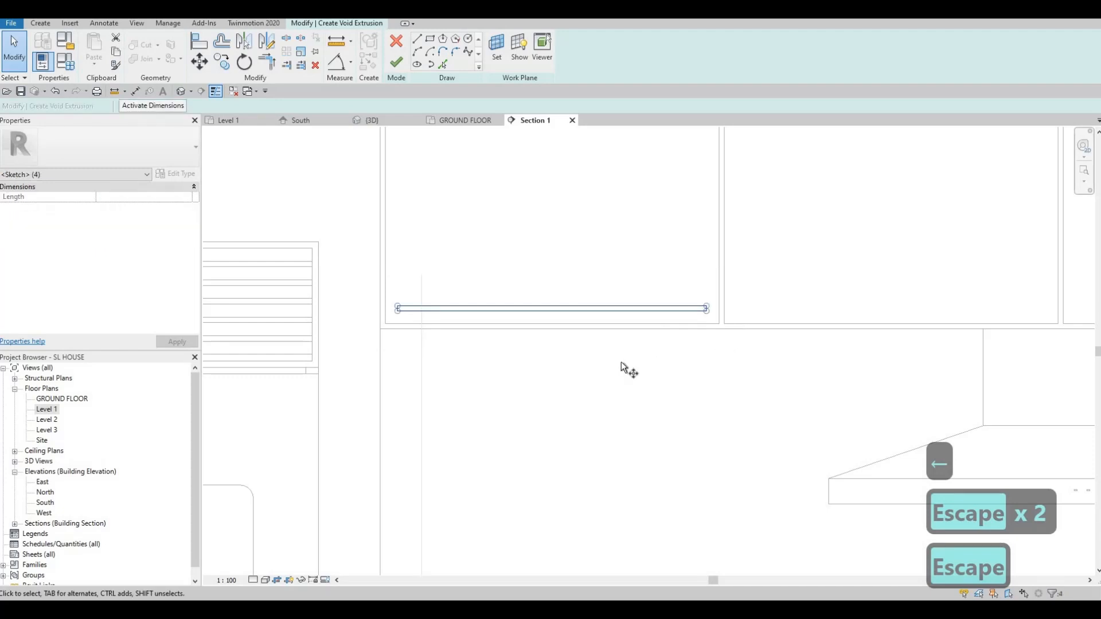
key(c)
key(o)
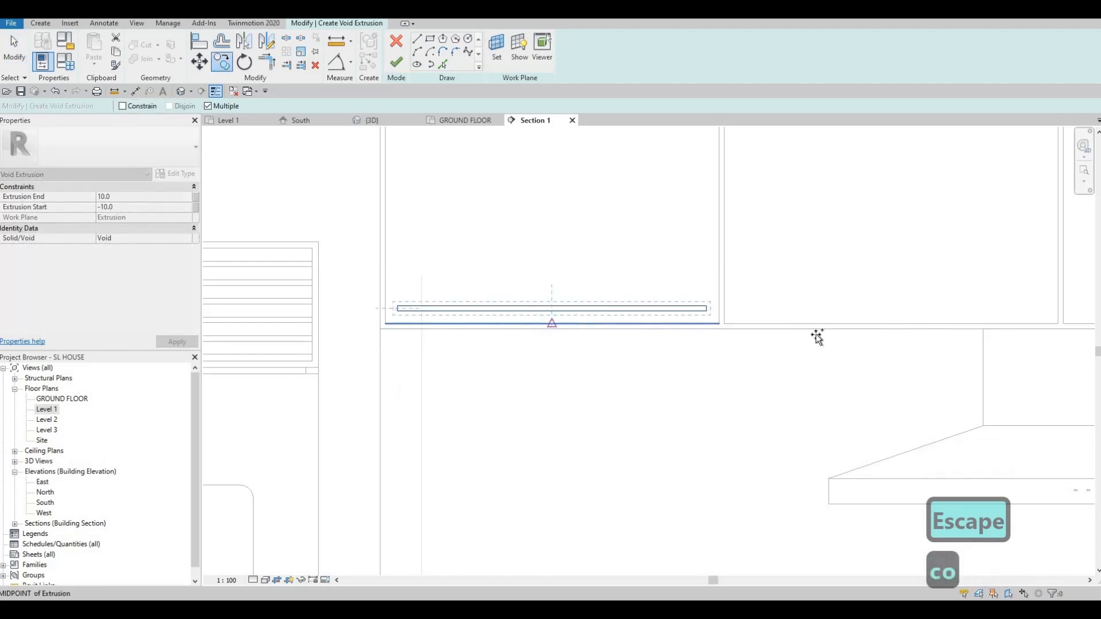
Step: Copy the slot outline to the bottom-edge midpoints of the other three upper cabinet doors and finish the void extrusion sketch
click(552, 323)
middle_drag(896, 336, 497, 330)
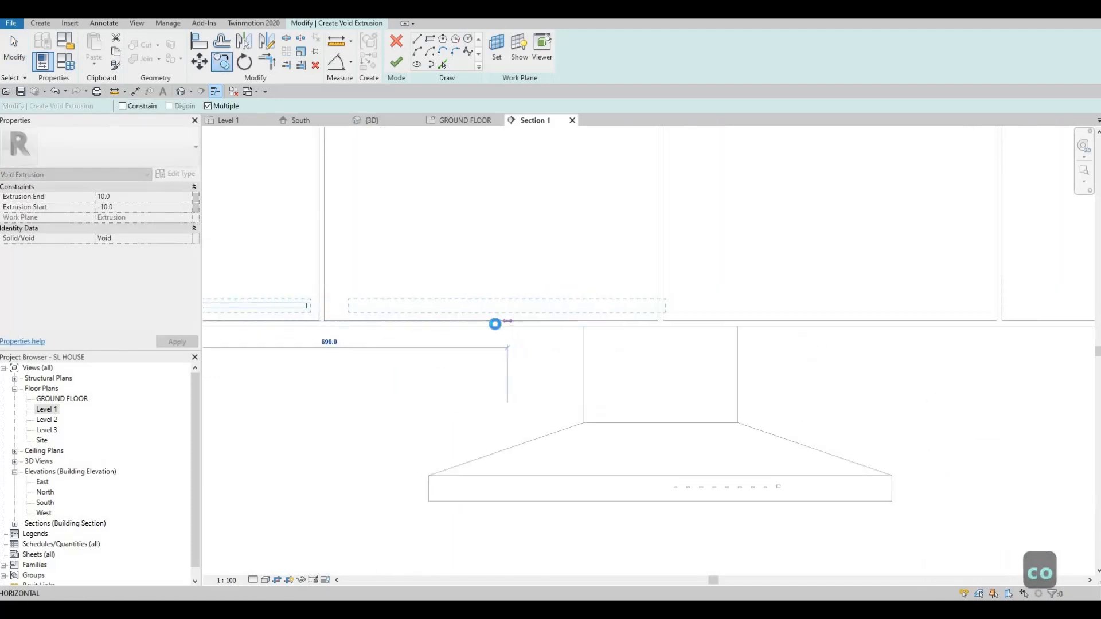
click(491, 323)
middle_drag(850, 327, 683, 328)
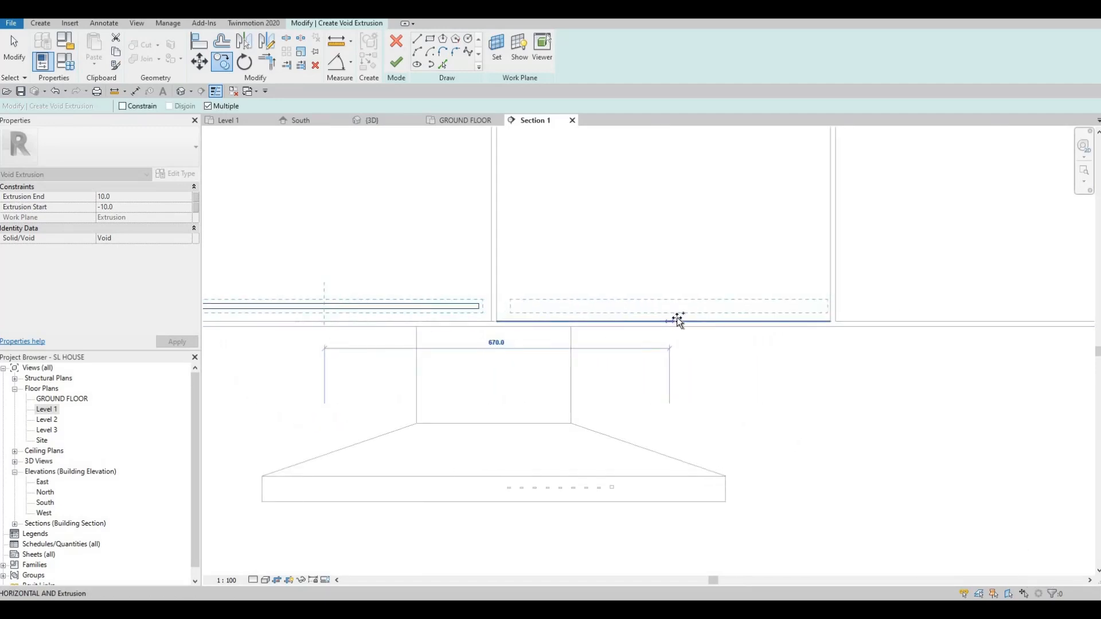
click(663, 321)
middle_drag(1014, 322, 636, 322)
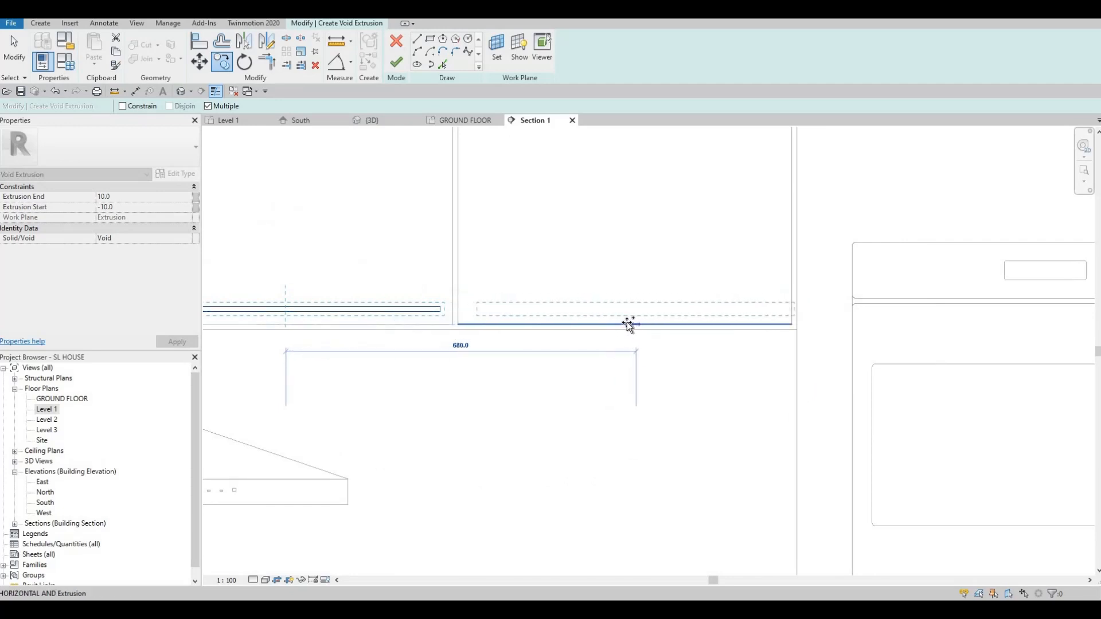
click(619, 322)
scroll(611, 353, down, 4)
key(Escape)
key(Escape)
key(Escape)
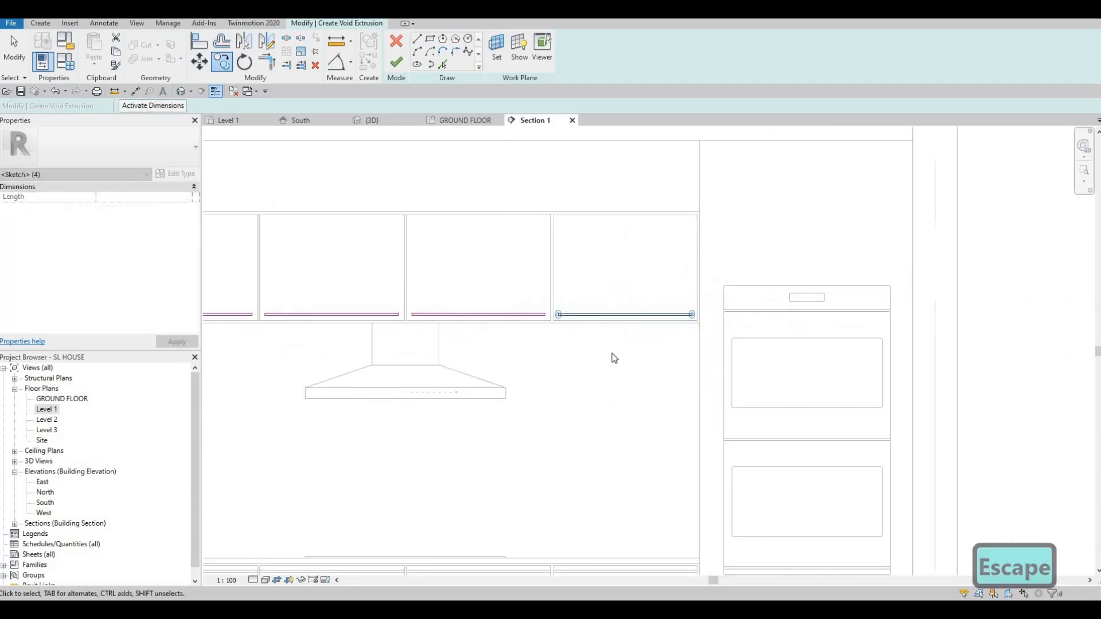
click(402, 64)
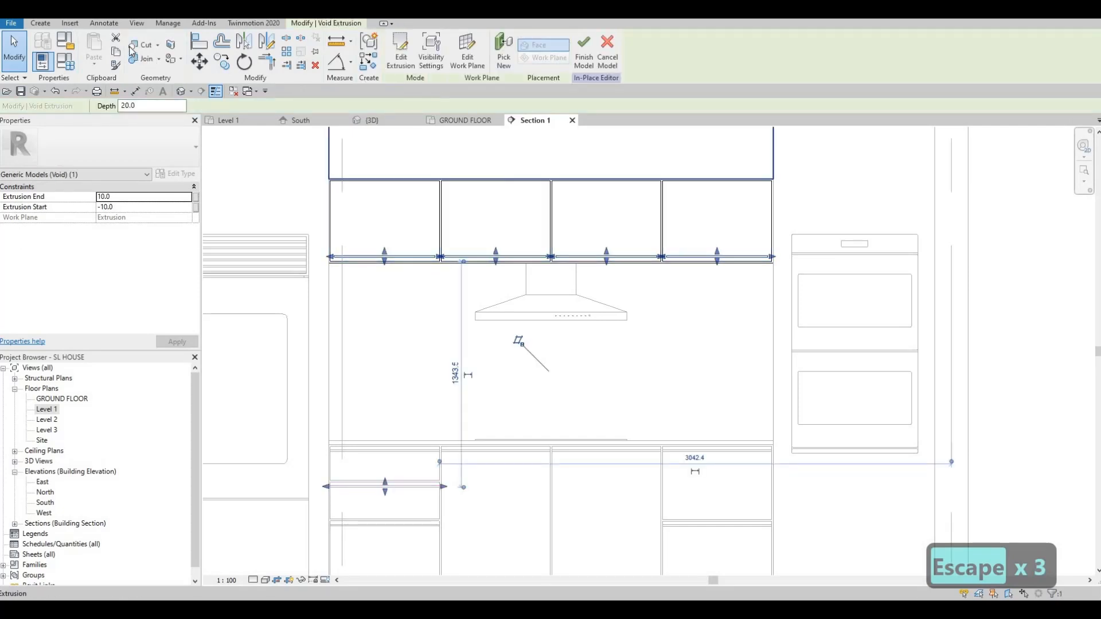
Step: Cut the upper cabinet door panels with the void extrusion and finish the in-place model
click(316, 129)
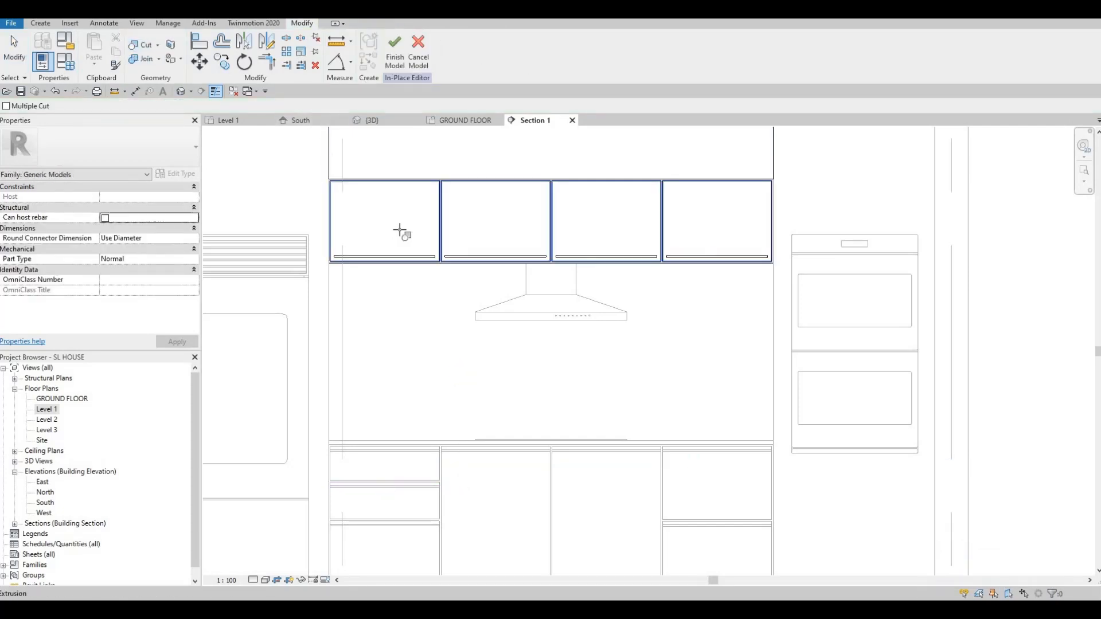
click(378, 214)
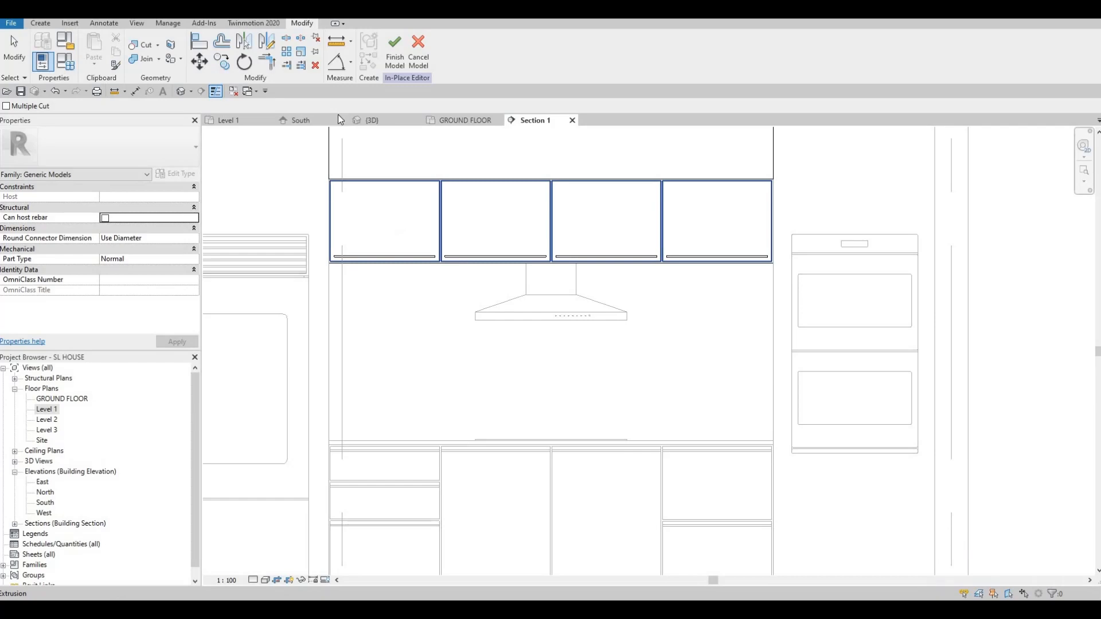
click(394, 53)
Step: Inspect the slots on the upper cabinet doors and the base cabinet grooves from several angles in the 3D view
click(380, 120)
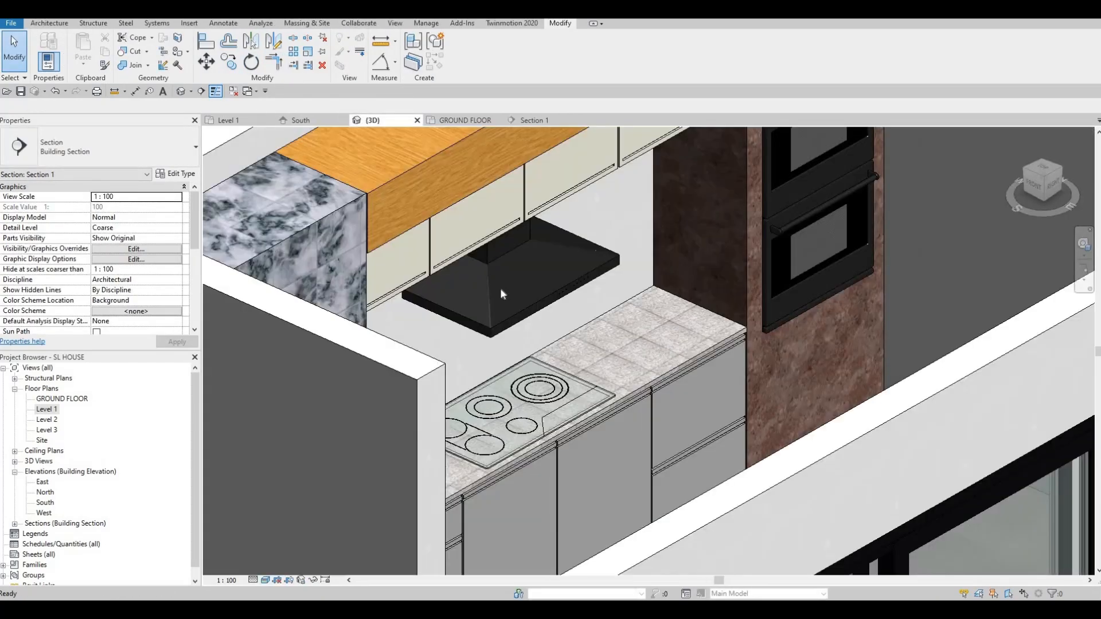
key(Escape)
scroll(451, 269, up, 3)
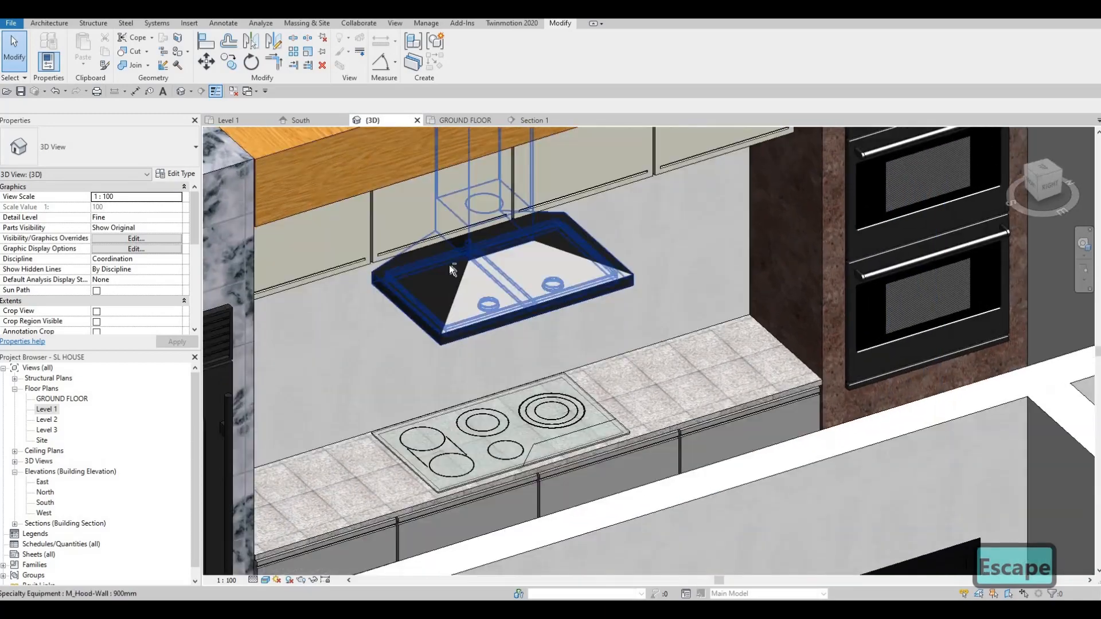
scroll(452, 195, up, 2)
shift+middle_drag(610, 226, 609, 259)
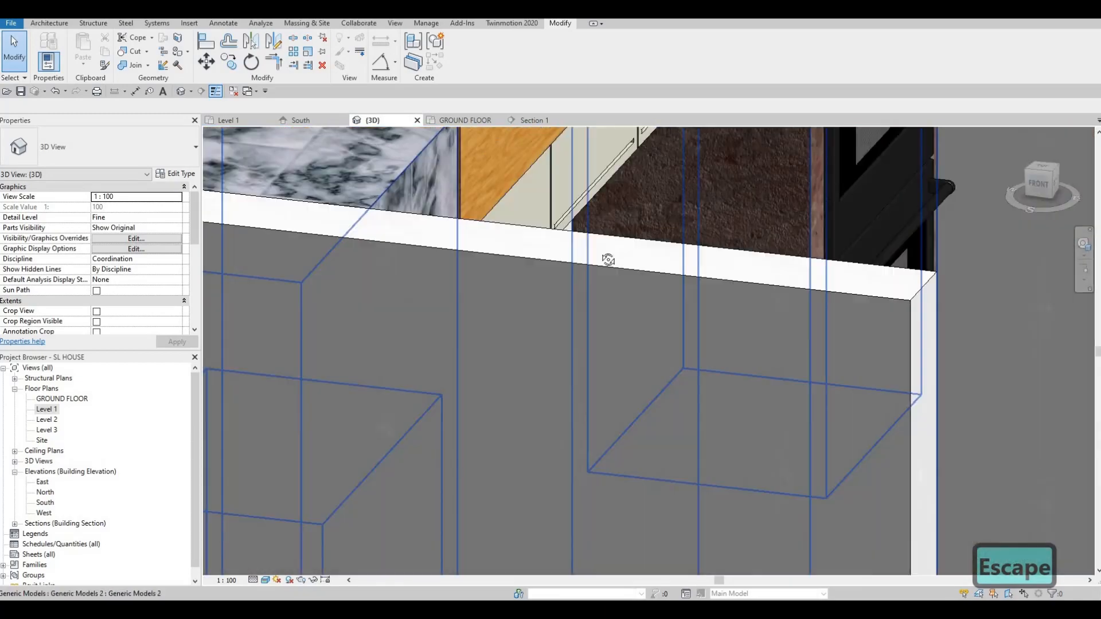
shift+middle_drag(546, 308, 535, 265)
scroll(535, 265, down, 2)
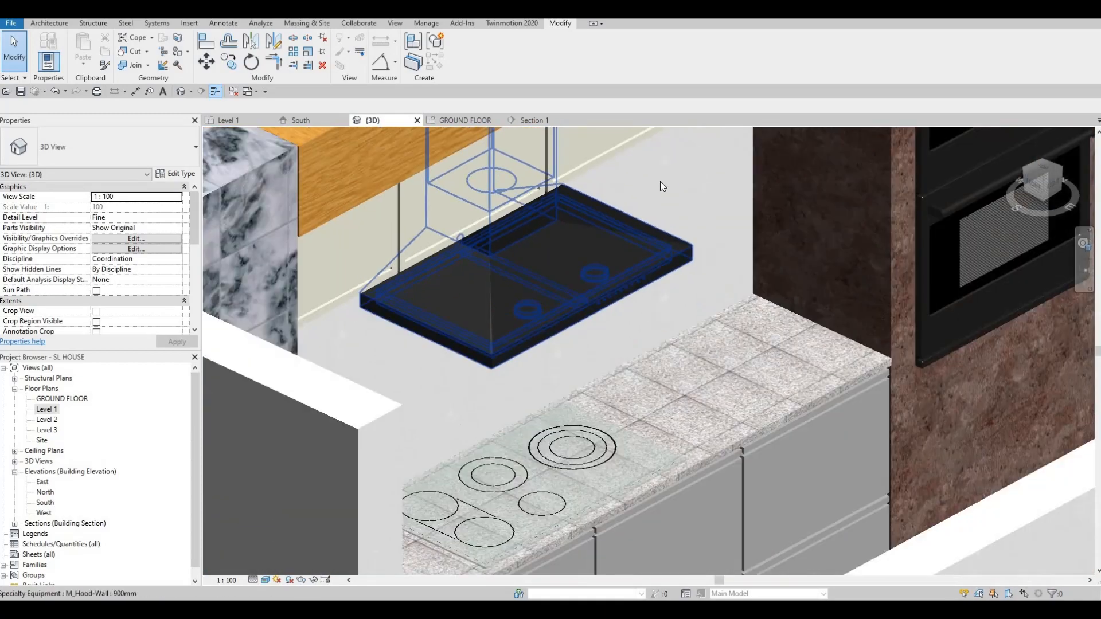
middle_drag(660, 185, 617, 260)
middle_drag(746, 178, 686, 222)
scroll(644, 266, down, 1)
key(Escape)
scroll(644, 266, up, 1)
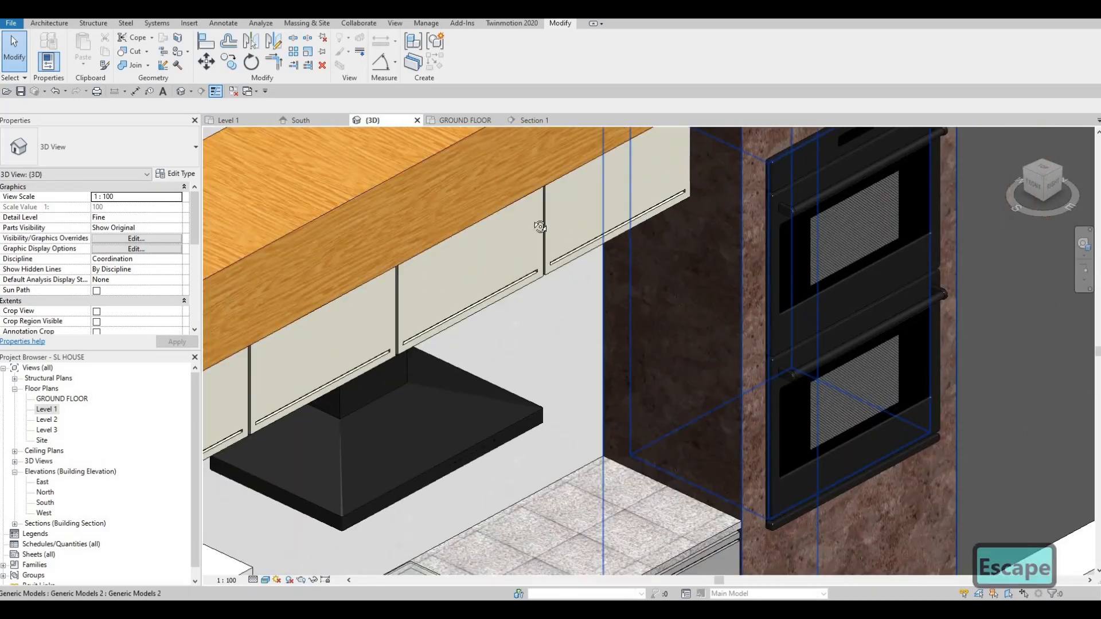
shift+middle_drag(541, 226, 604, 346)
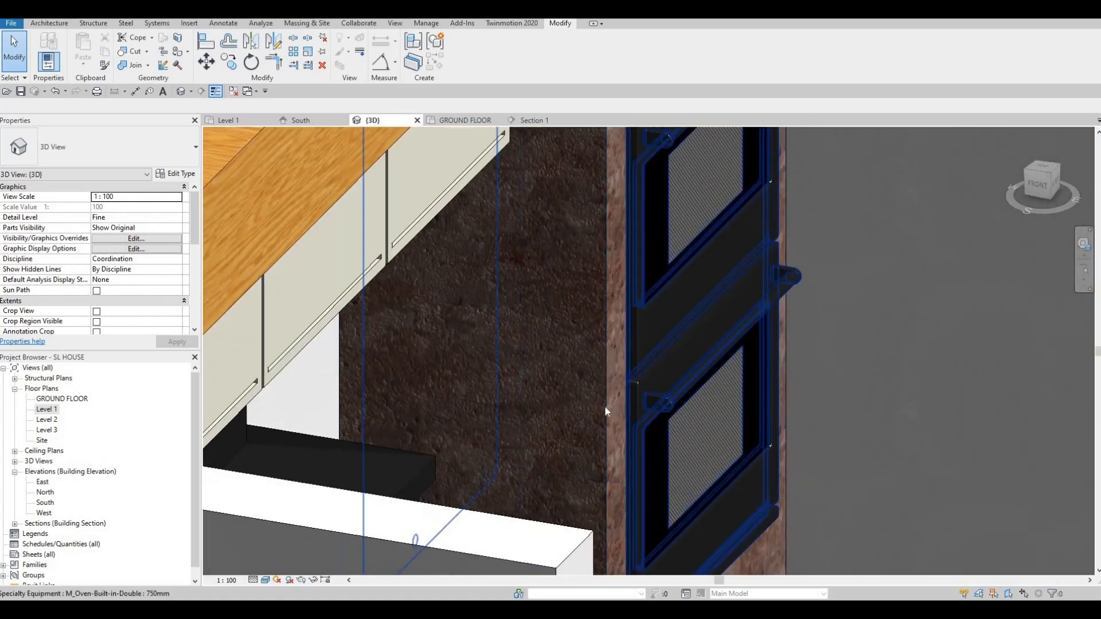
scroll(614, 367, down, 2)
scroll(590, 505, down, 1)
middle_drag(608, 525, 677, 513)
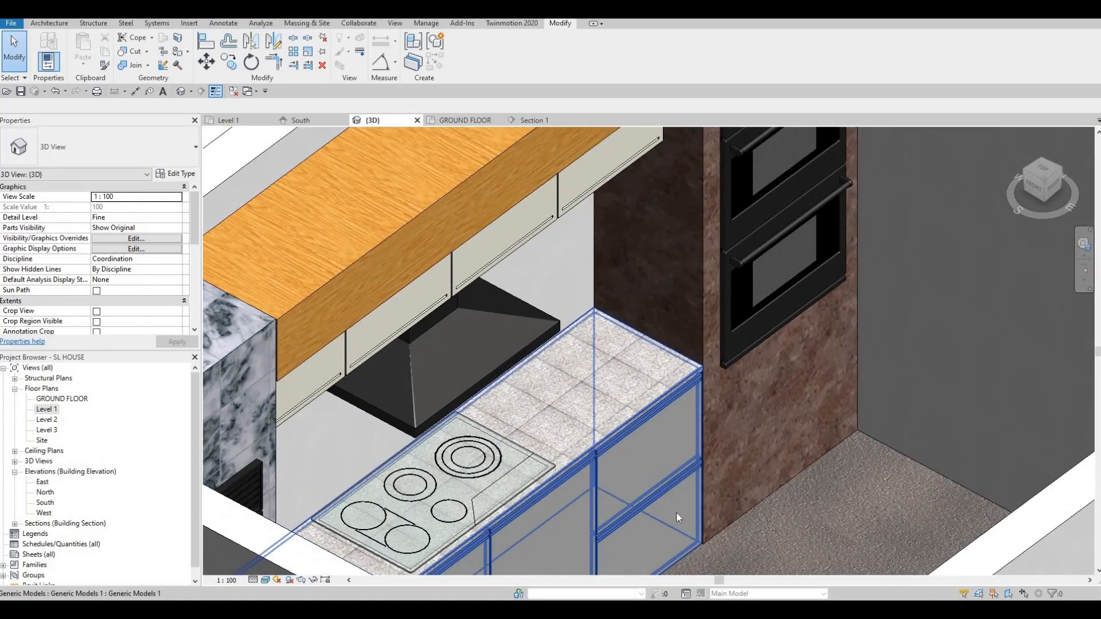
scroll(694, 459, up, 2)
shift+middle_drag(709, 348, 615, 491)
key(Escape)
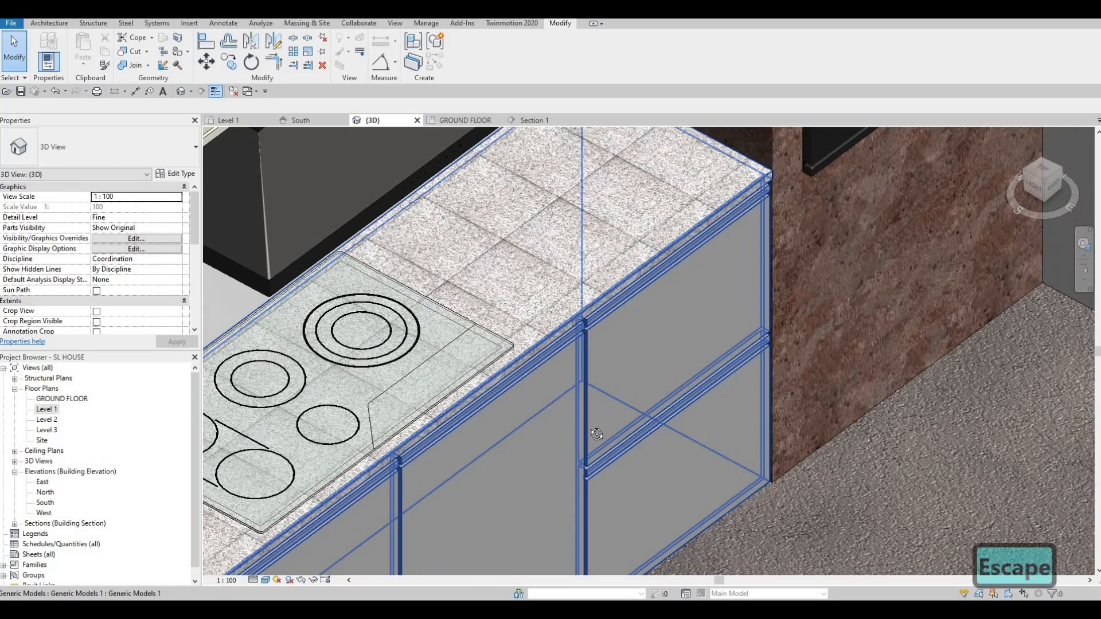
scroll(556, 449, down, 4)
scroll(593, 399, up, 3)
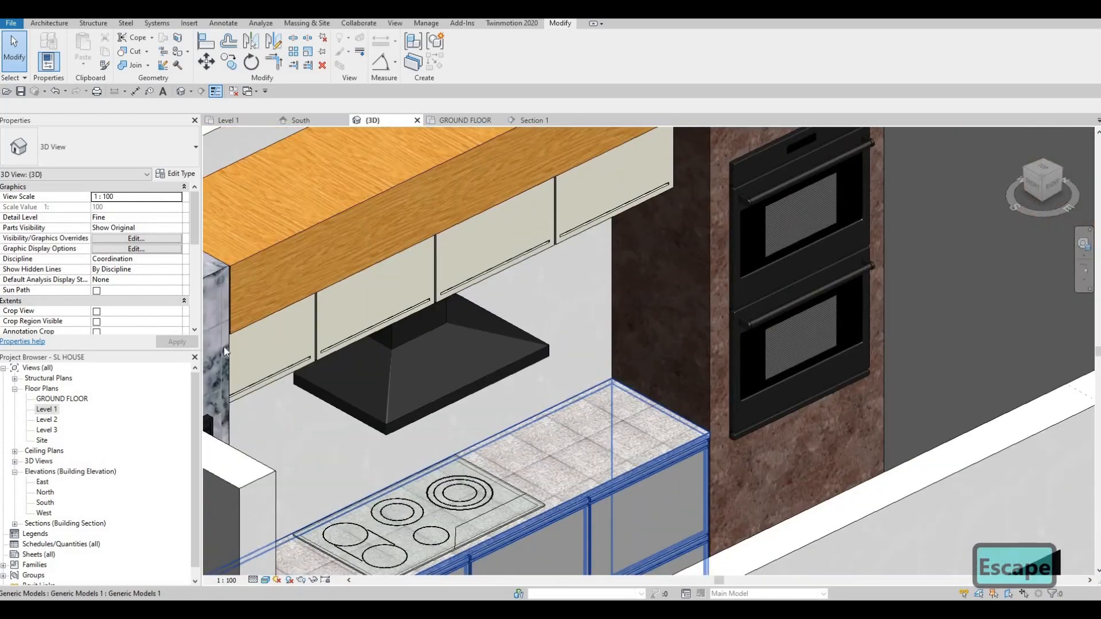
Step: In Section 1, stretch both ends of the first upper cabinet door's slot to that door's side edges
click(535, 120)
scroll(315, 247, up, 3)
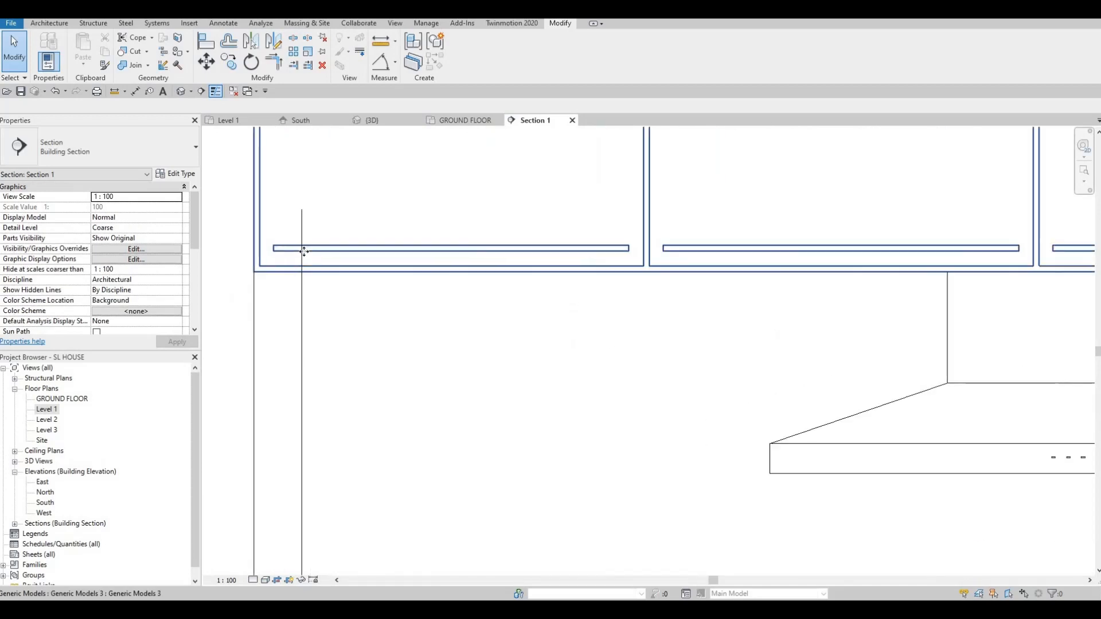
click(311, 251)
scroll(278, 250, up, 2)
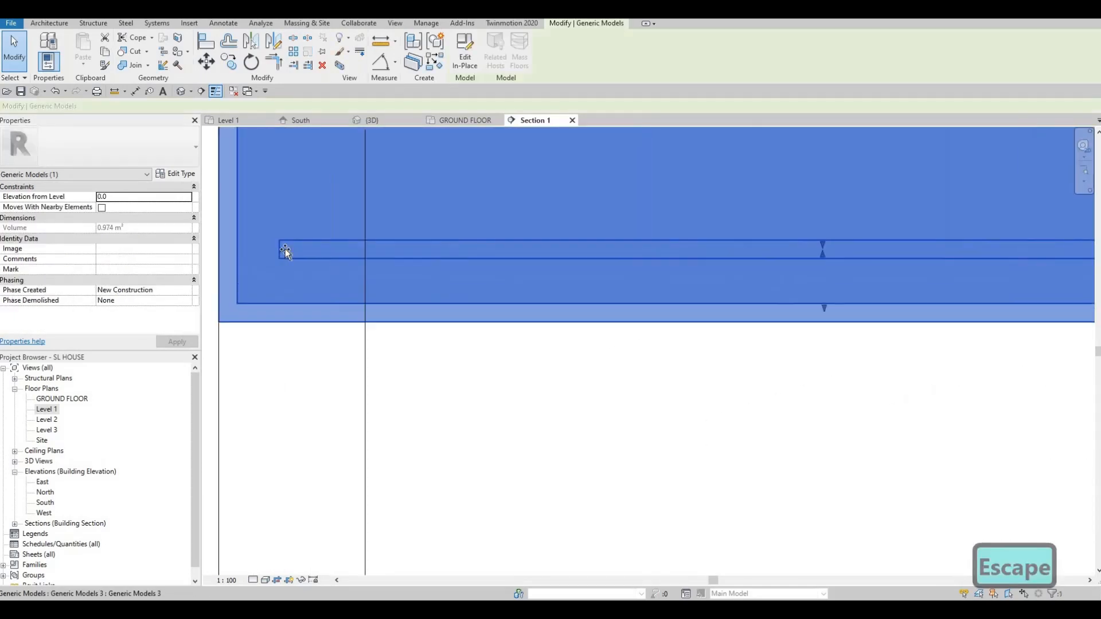
drag(242, 251, 236, 243)
scroll(232, 244, down, 2)
middle_drag(678, 241, 383, 251)
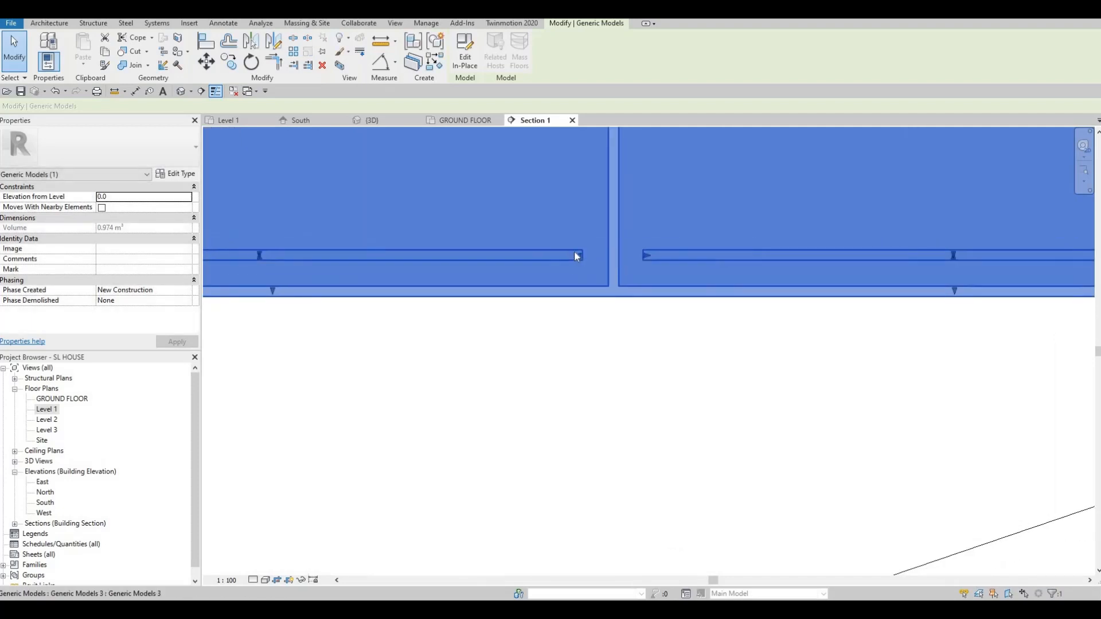
scroll(582, 261, up, 2)
drag(625, 246, 622, 248)
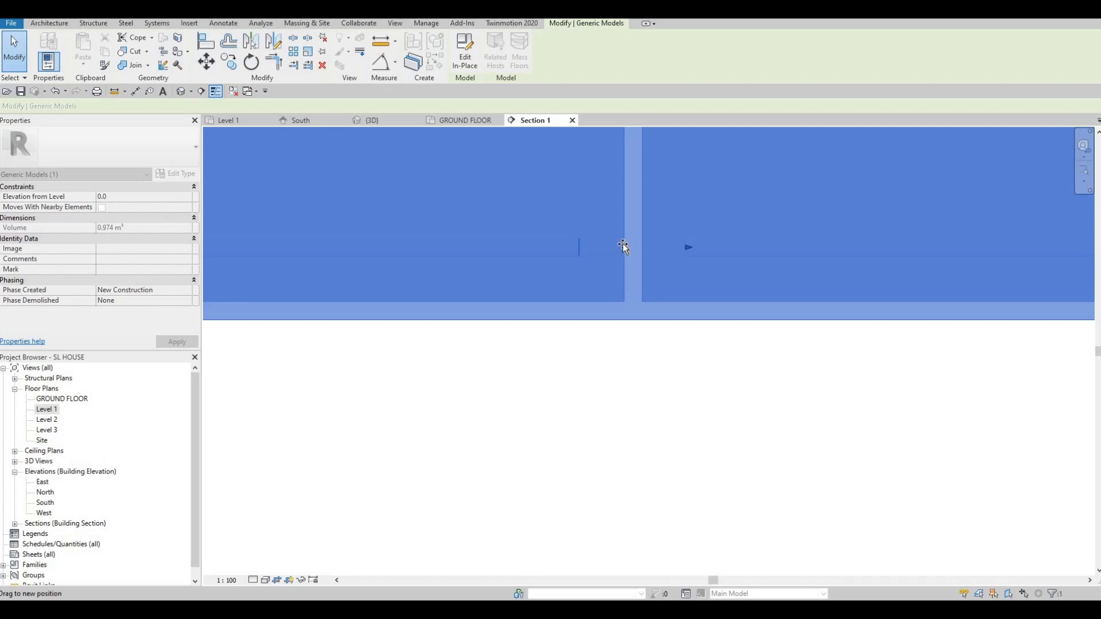
drag(629, 254, 630, 235)
scroll(624, 257, up, 3)
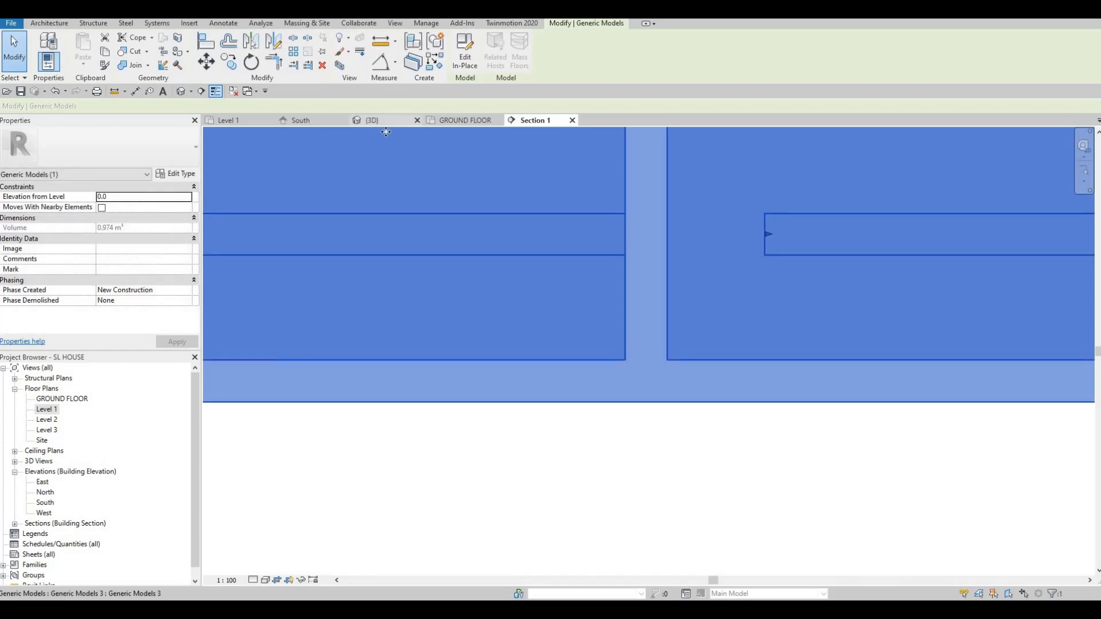
Step: Examine the ends of the first cabinet door's slot up close in the 3D view
click(372, 120)
key(Escape)
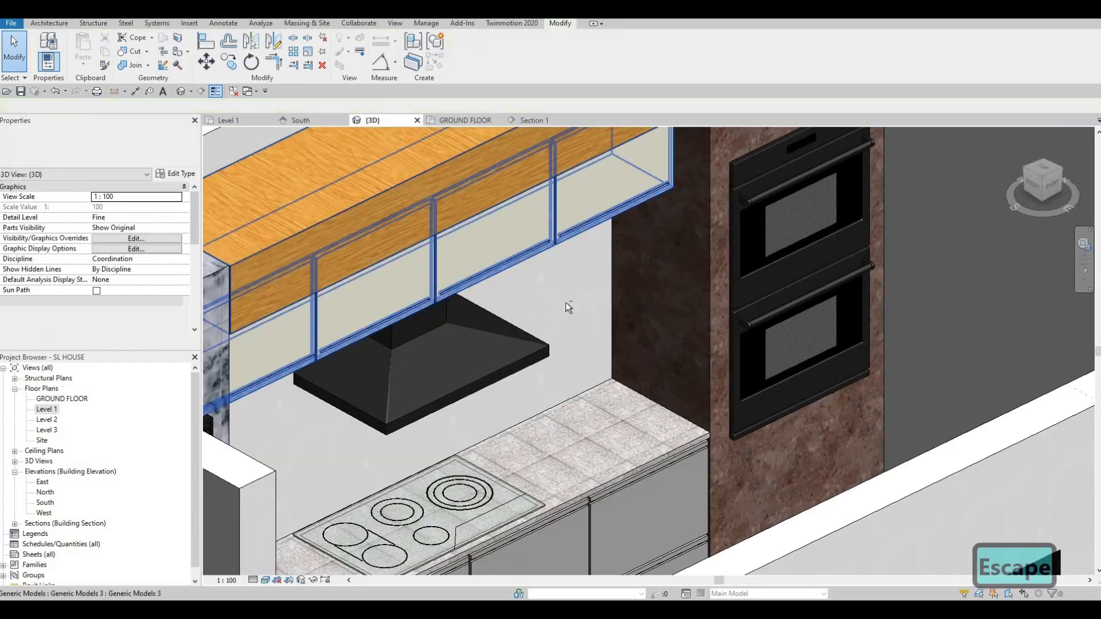
key(Escape)
scroll(399, 202, up, 2)
shift+middle_drag(399, 202, 455, 252)
scroll(673, 322, up, 4)
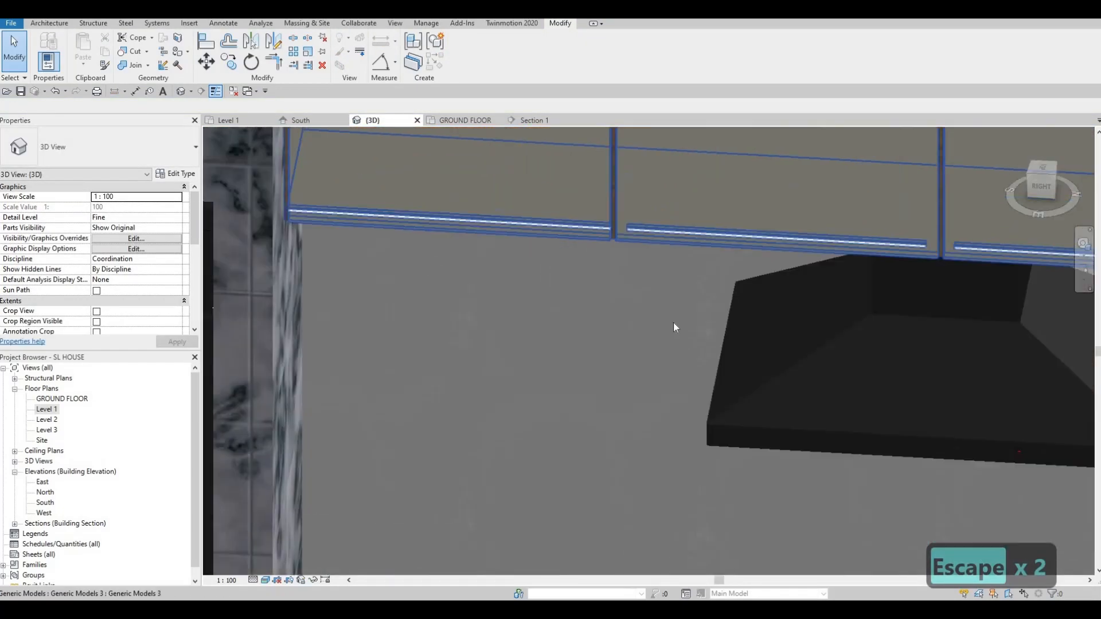
scroll(614, 243, up, 5)
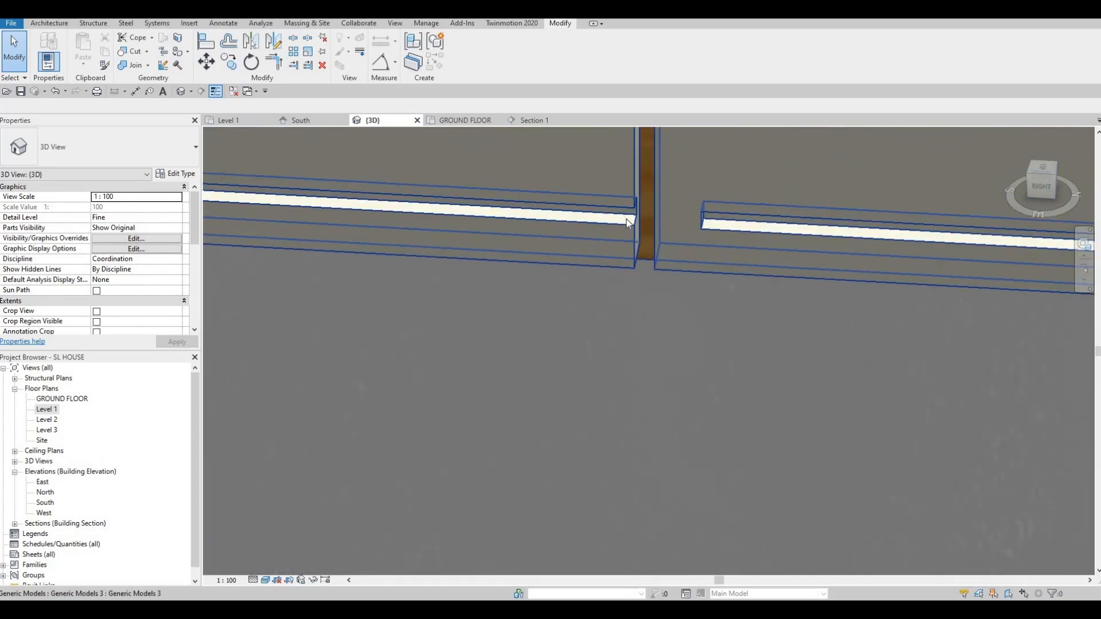
scroll(626, 219, down, 5)
scroll(631, 309, down, 3)
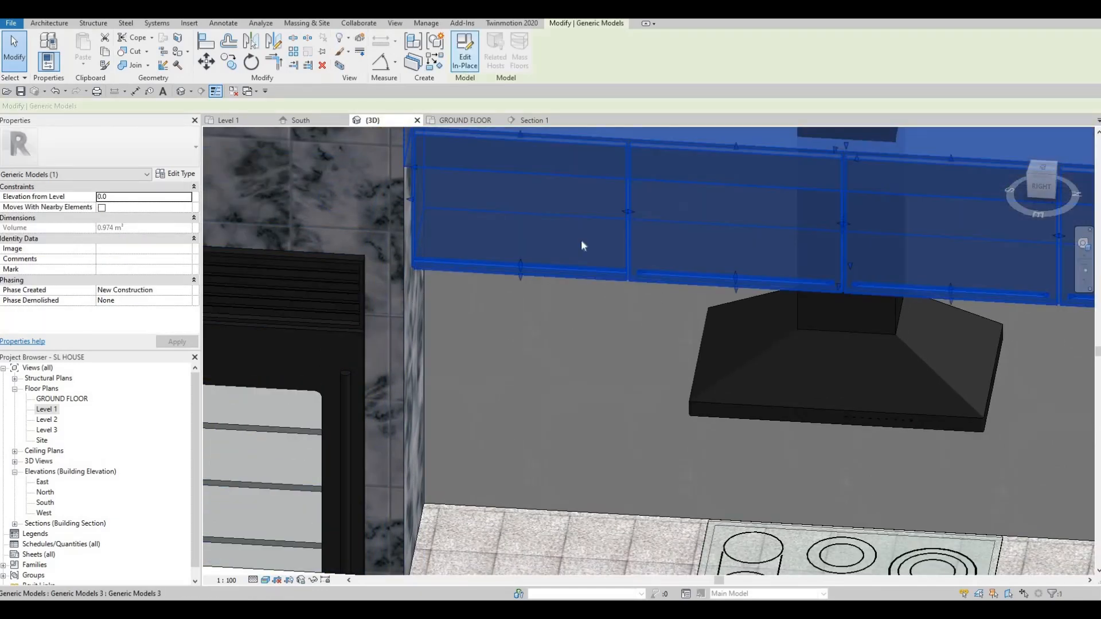
Step: Edit the upper cabinet model in place and open the void extrusion's sketch in the Section 1 view
double_click(641, 276)
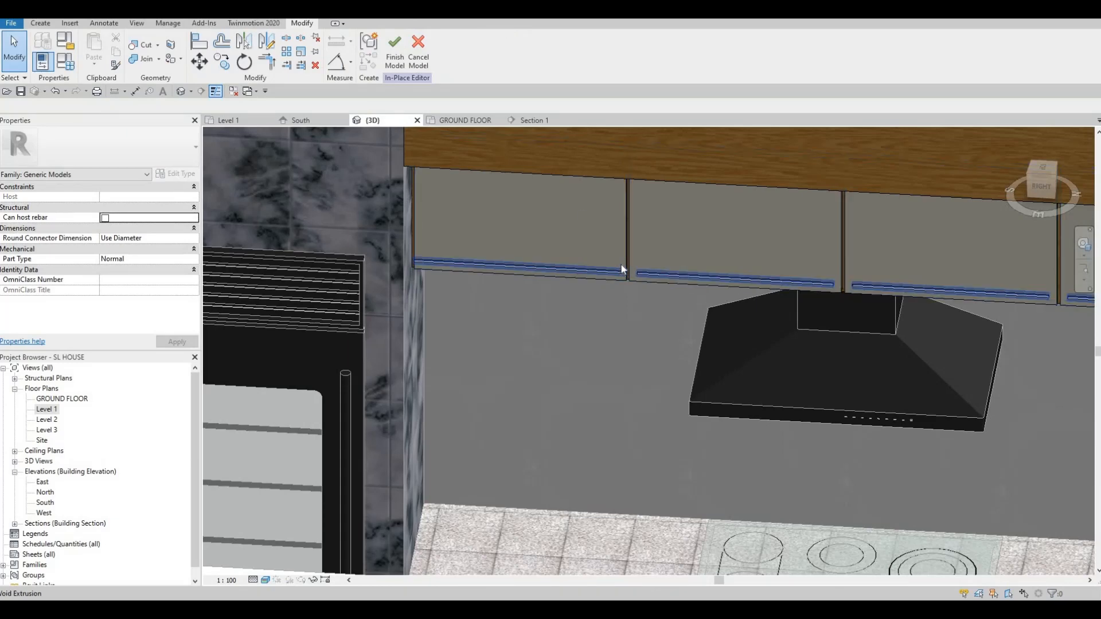
click(401, 53)
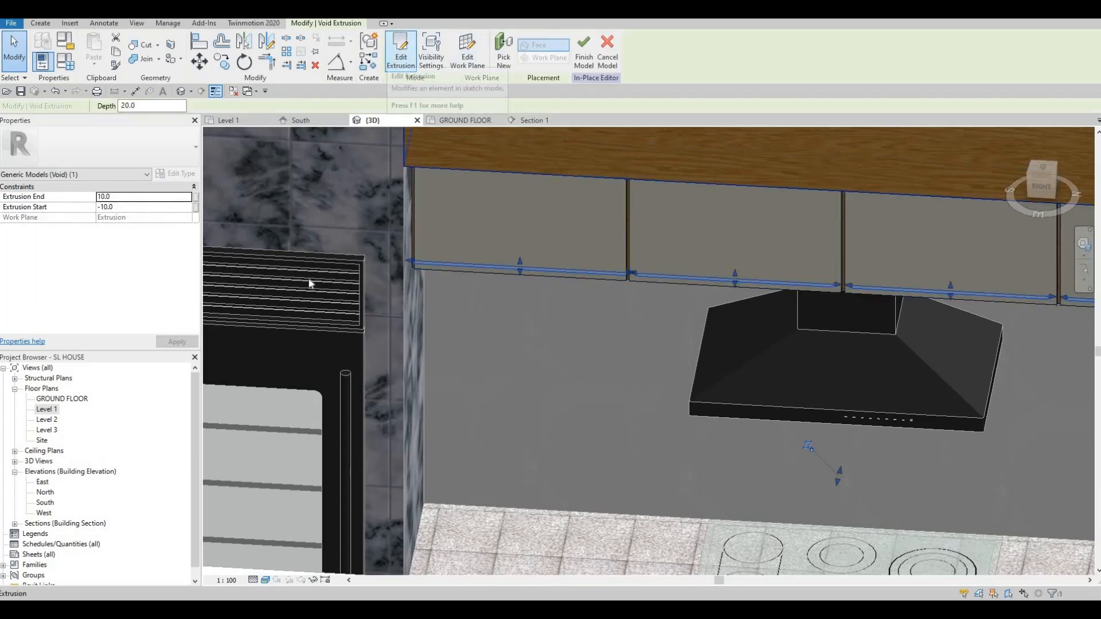
double_click(51, 411)
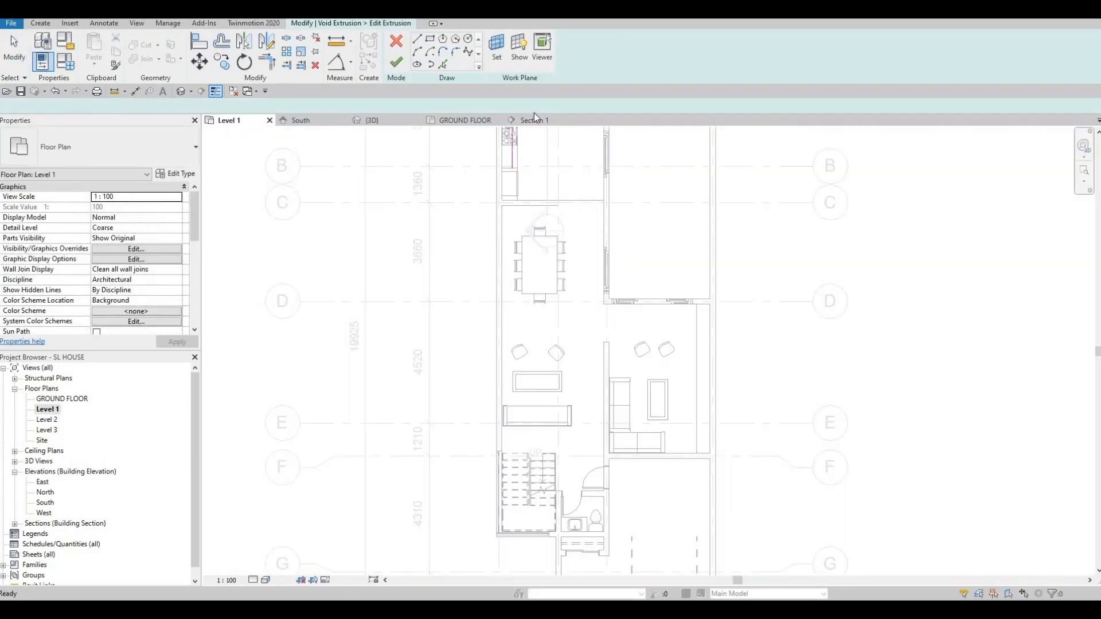
click(535, 120)
scroll(505, 257, down, 3)
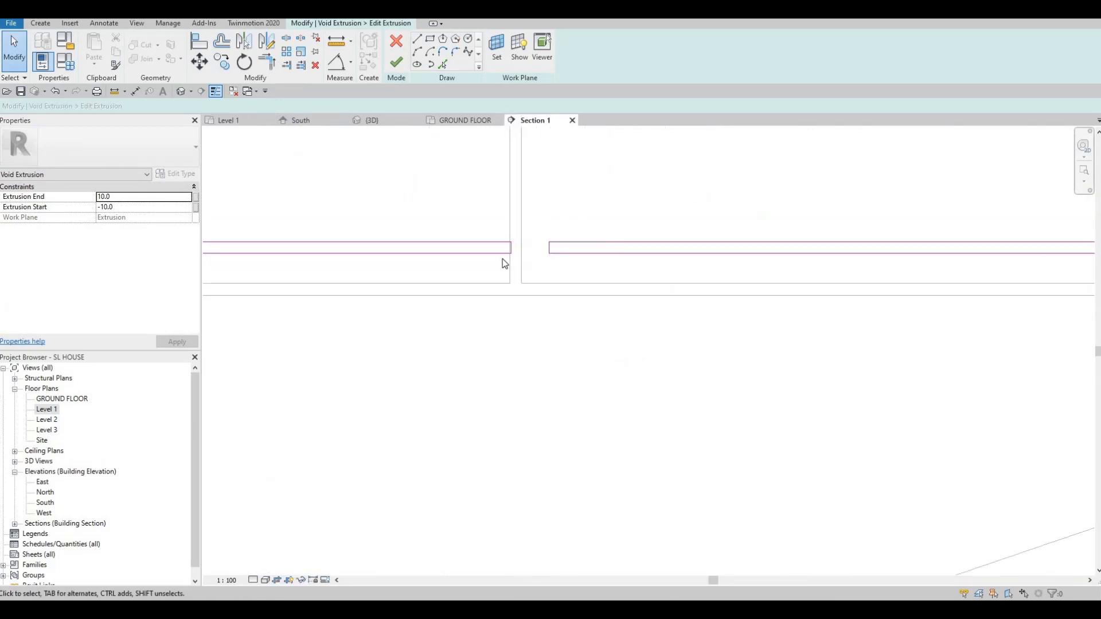
Step: Delete the slot outlines on the second, third and fourth upper cabinet doors from the void sketch
key(Escape)
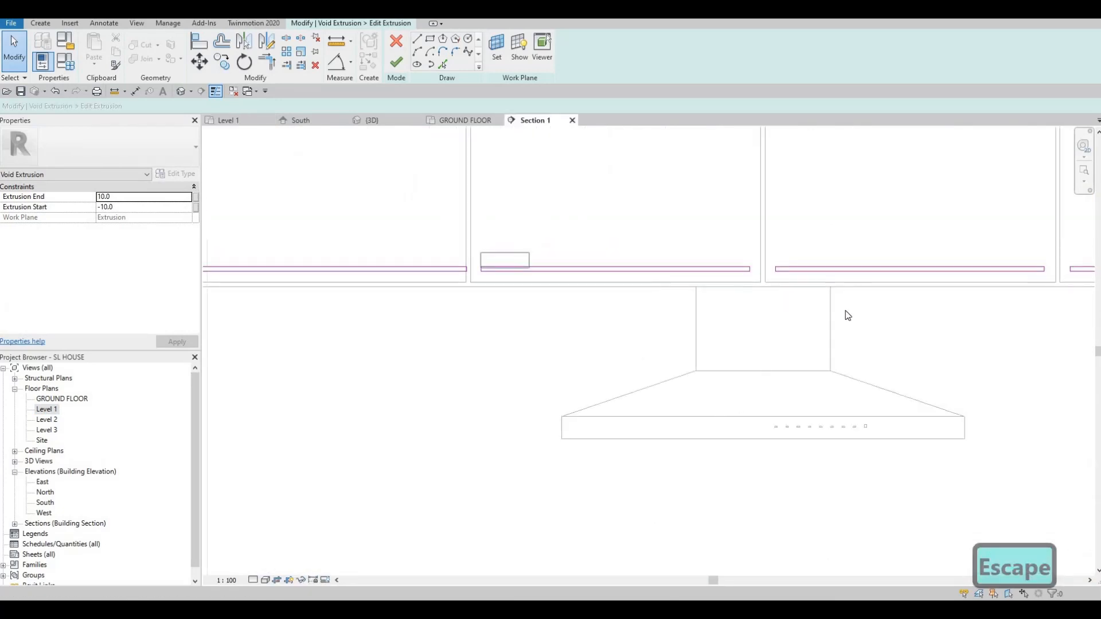
scroll(665, 278, down, 2)
mouse_move(848, 316)
mouse_down()
mouse_move(920, 346)
mouse_move(673, 297)
mouse_up()
middle_drag(919, 347, 673, 297)
drag(673, 297, 799, 287)
middle_drag(673, 297, 545, 295)
scroll(875, 284, up, 1)
mouse_move(799, 287)
mouse_down()
mouse_move(810, 286)
mouse_move(797, 285)
mouse_up()
key(Delete)
scroll(370, 246, down, 2)
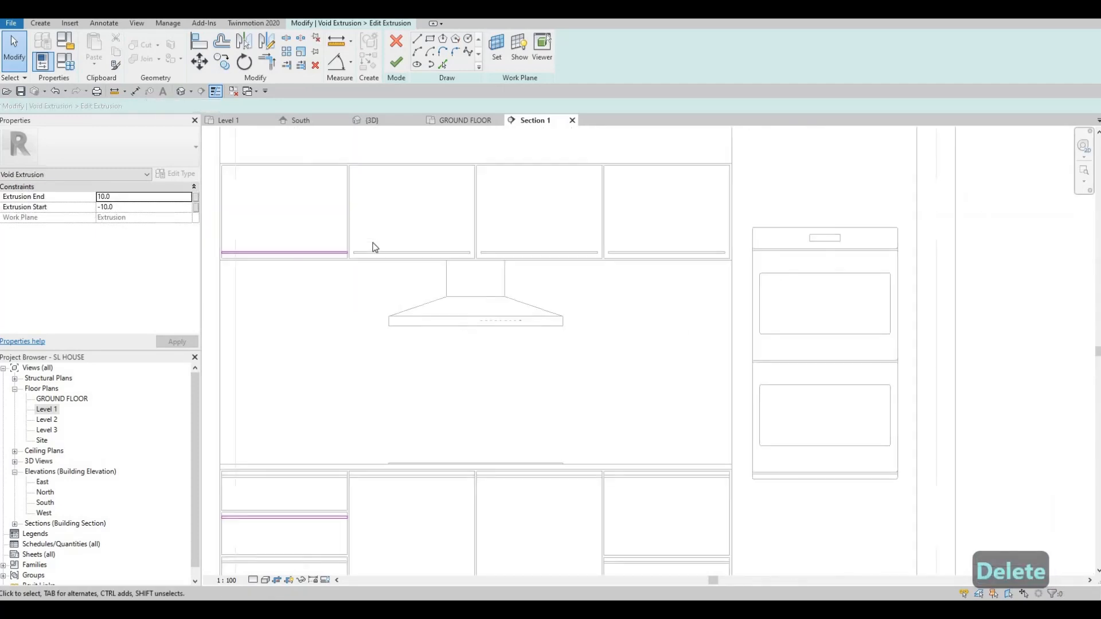
Step: Stretch the end of the first upper door's slot across all the doors to the fourth door's far side edge
scroll(342, 258, up, 3)
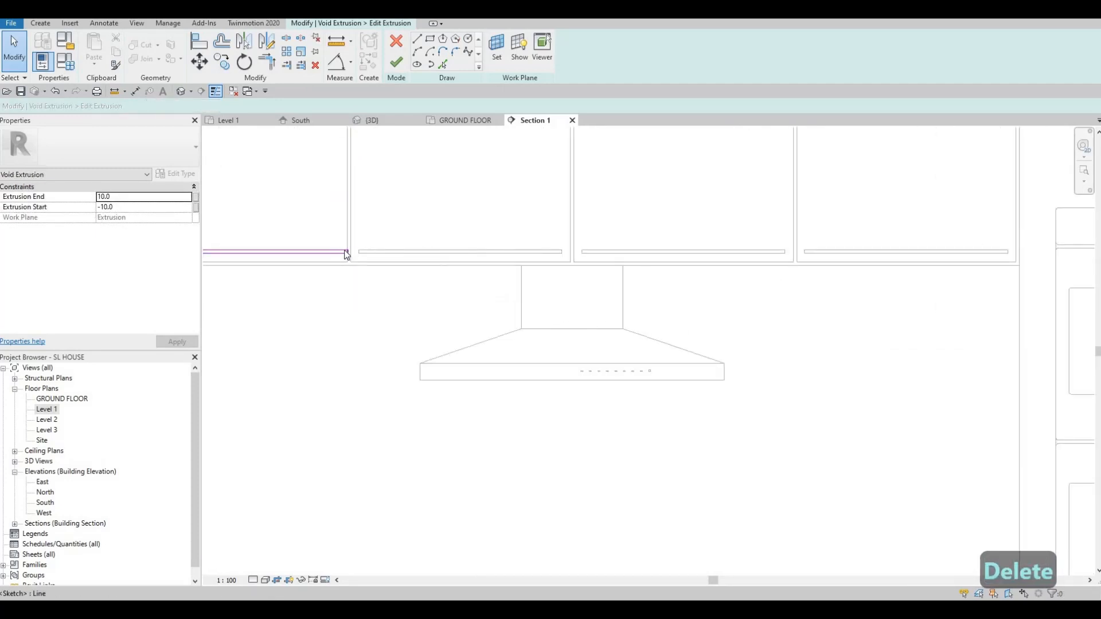
scroll(347, 256, up, 4)
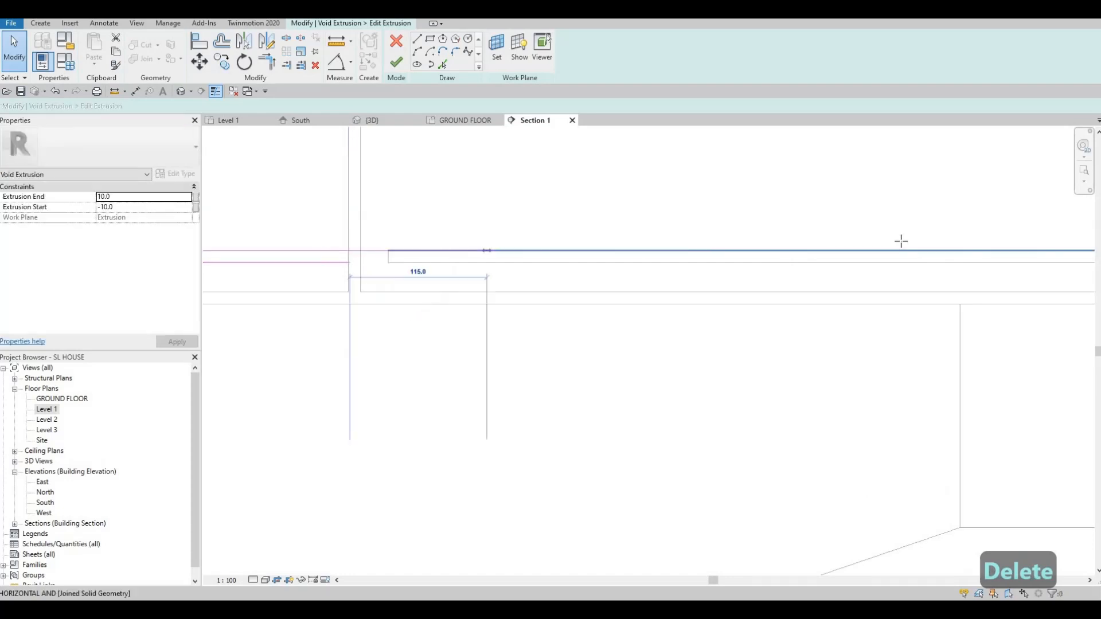
mouse_move(902, 241)
mouse_down()
mouse_move(418, 263)
mouse_move(359, 253)
mouse_move(349, 264)
mouse_up()
key(Escape)
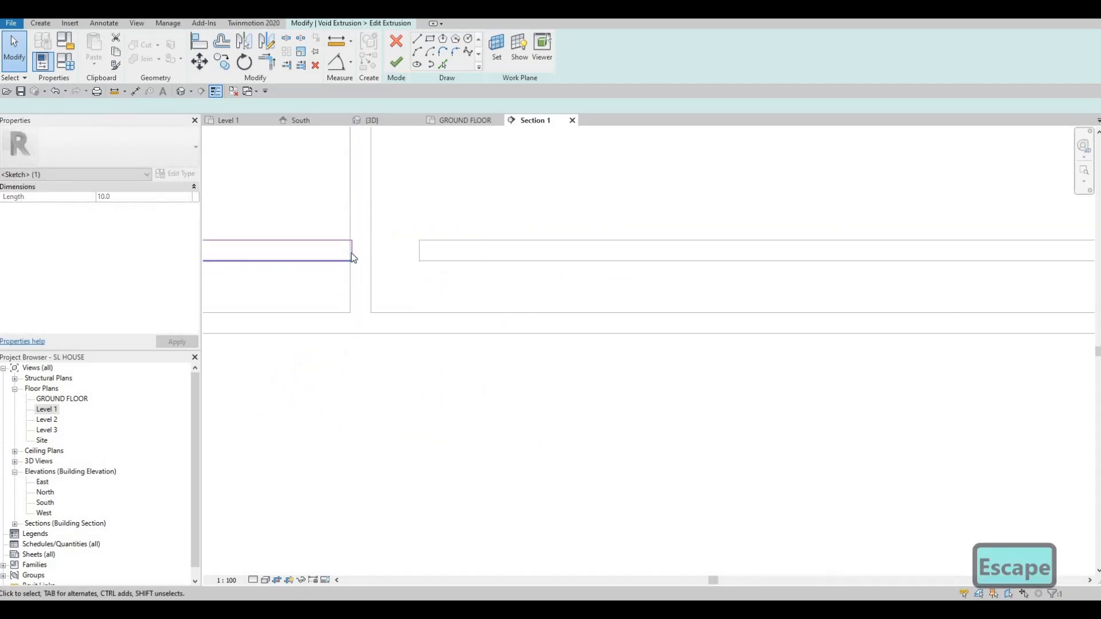
scroll(625, 257, down, 6)
mouse_move(584, 260)
mouse_down()
mouse_move(652, 257)
mouse_move(811, 290)
mouse_move(655, 296)
mouse_up()
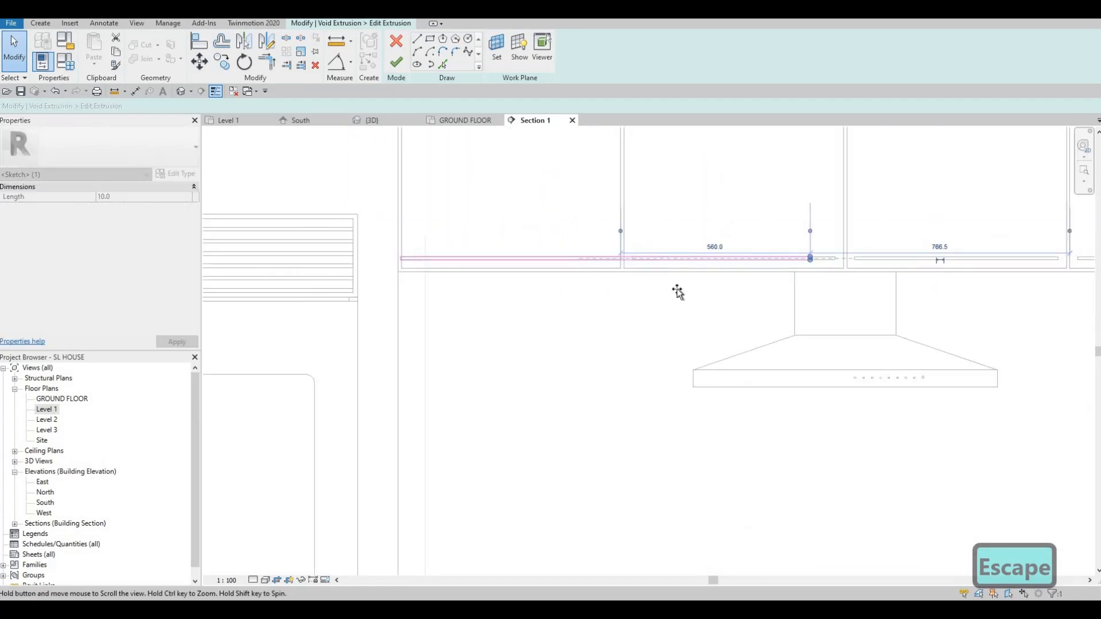
middle_drag(677, 289, 310, 293)
mouse_move(310, 262)
mouse_down()
mouse_move(782, 258)
mouse_move(809, 302)
mouse_move(791, 305)
mouse_move(783, 254)
mouse_up()
scroll(797, 304, up, 2)
scroll(782, 253, up, 3)
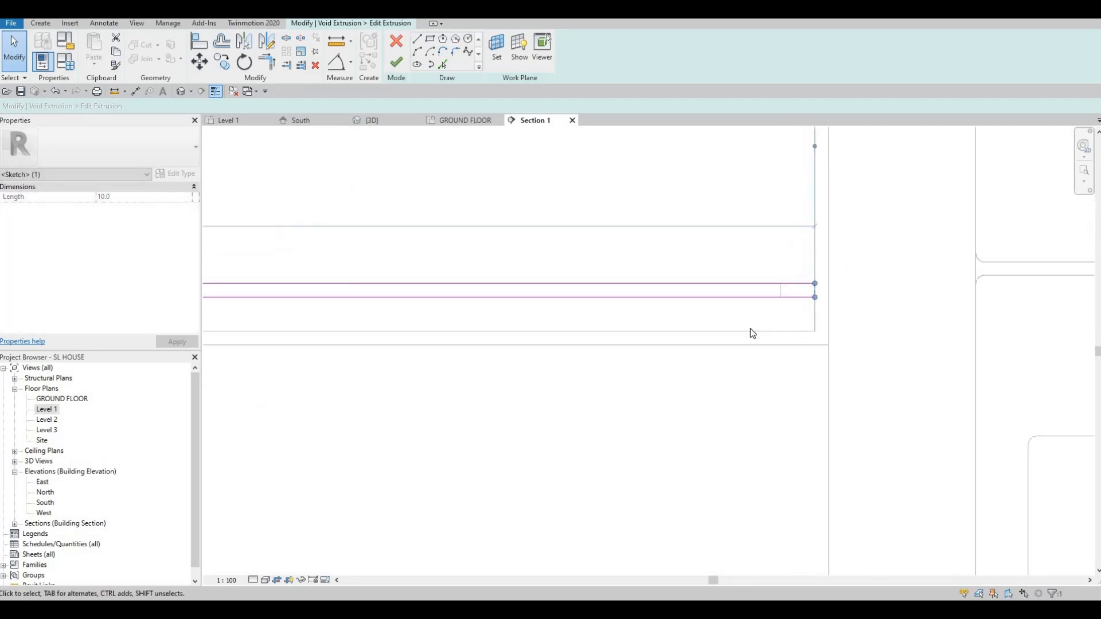
key(Escape)
scroll(723, 304, down, 3)
key(Escape)
scroll(935, 312, down, 4)
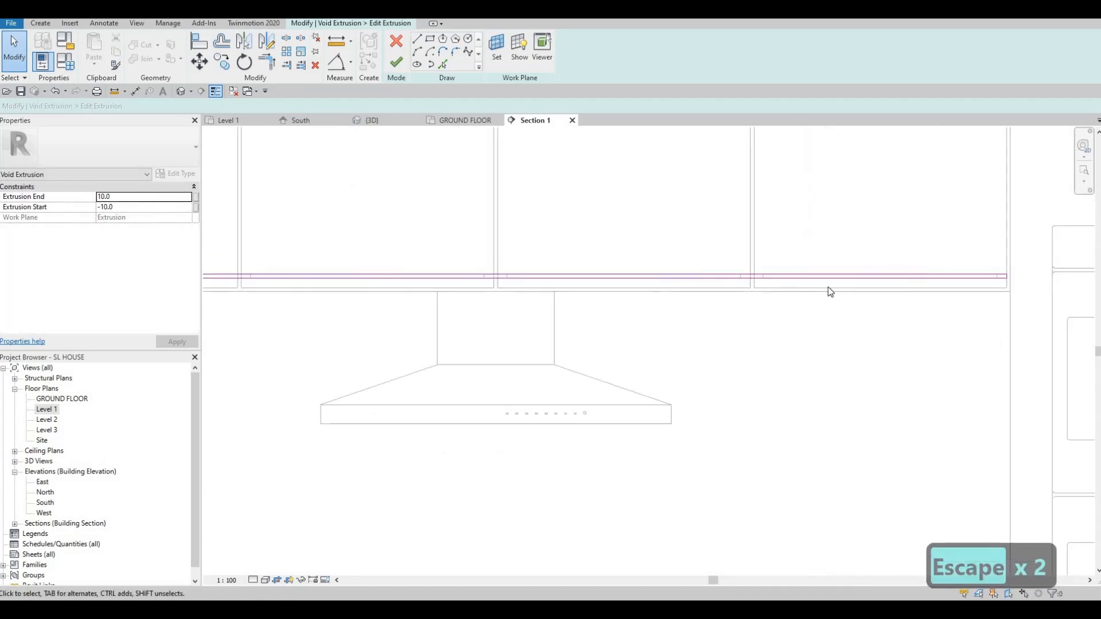
Step: Align the slot's starting end line with the first upper cabinet door's outer side edge
scroll(425, 238, up, 6)
key(Escape)
key(Escape)
key(Escape)
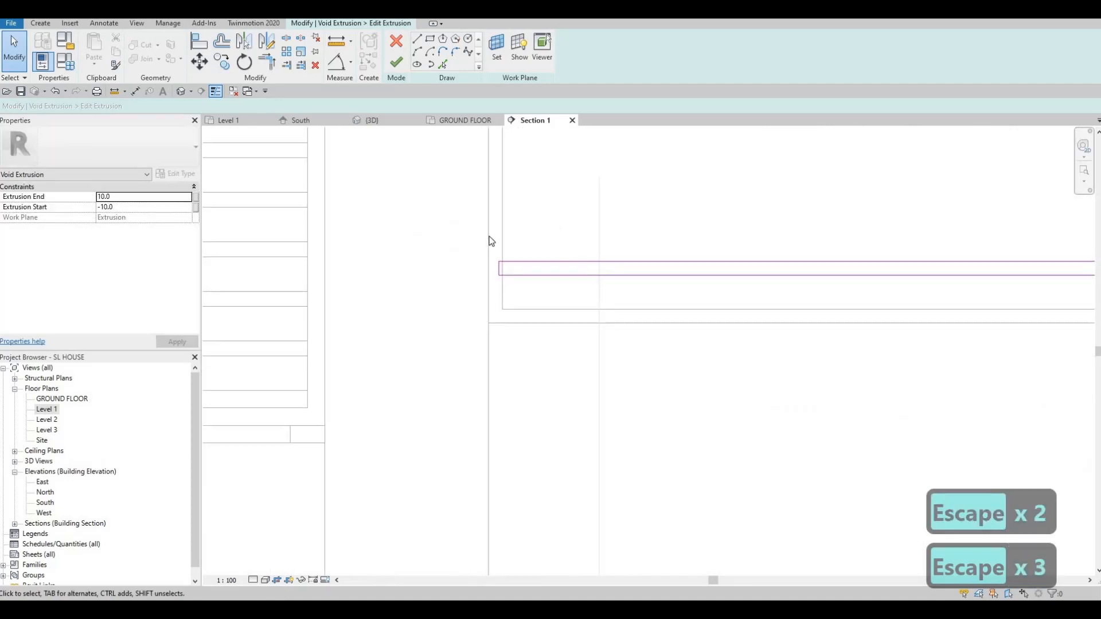
key(a)
key(l)
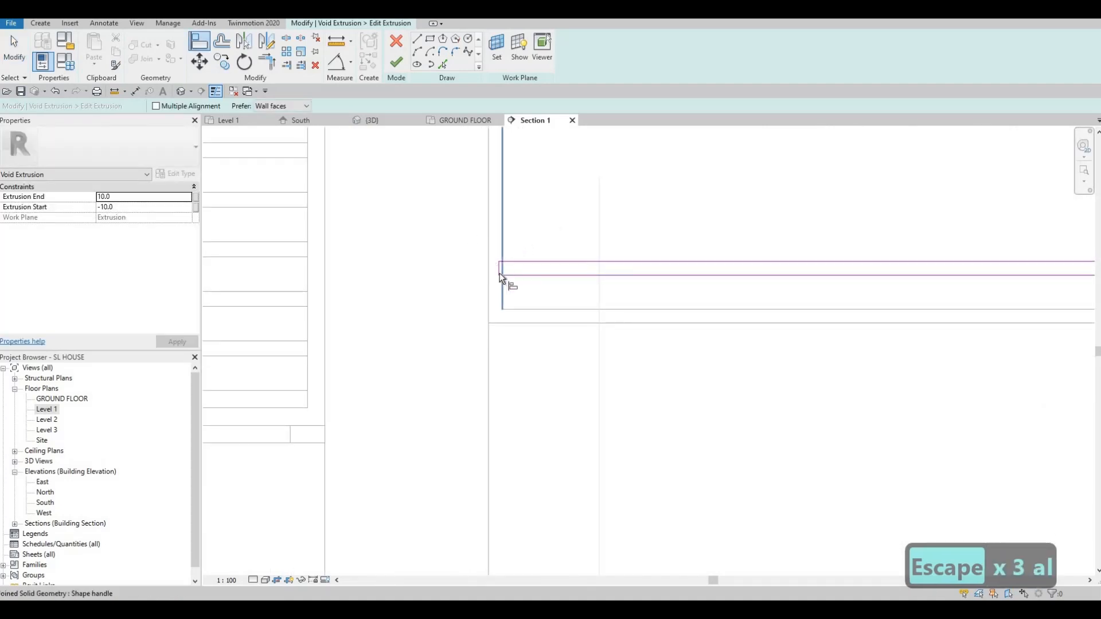
key(Escape)
key(Escape)
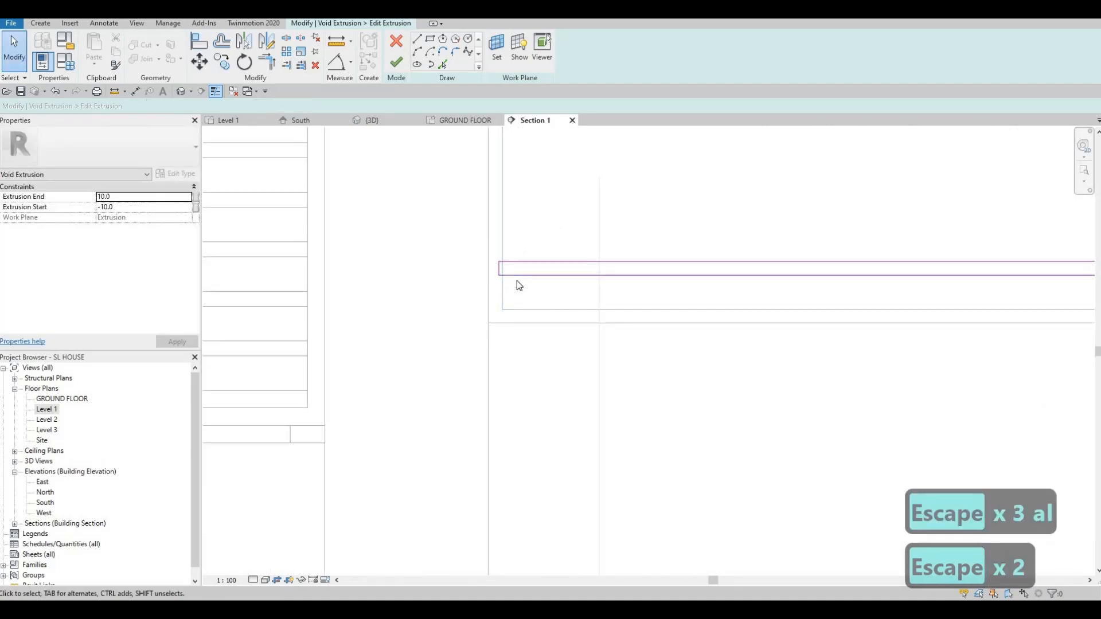
key(a)
key(l)
click(498, 268)
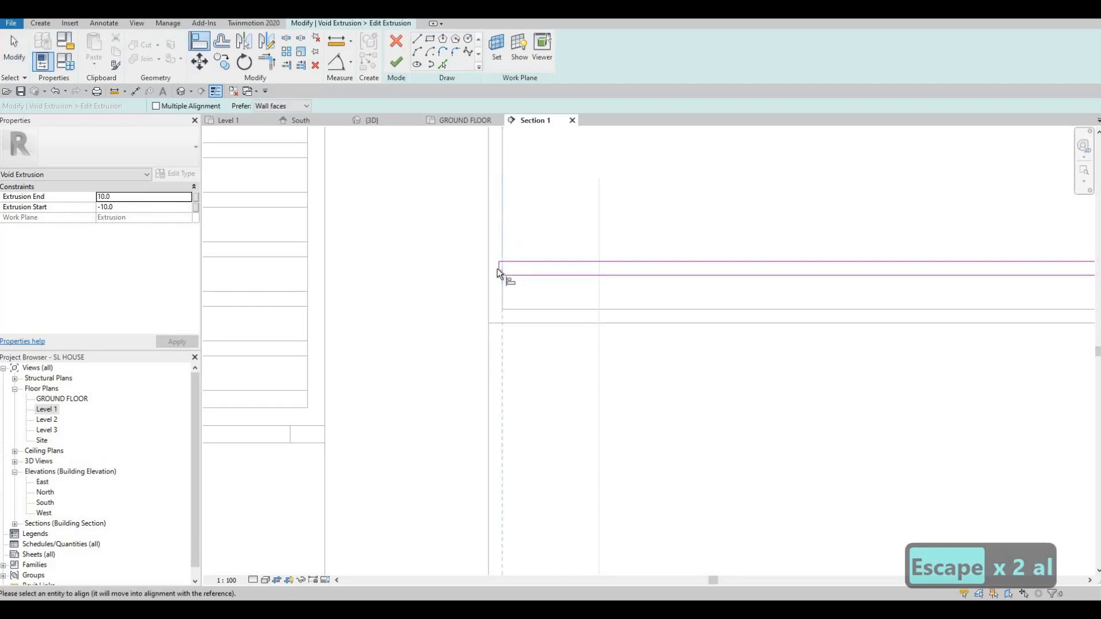
click(498, 269)
key(Escape)
key(Escape)
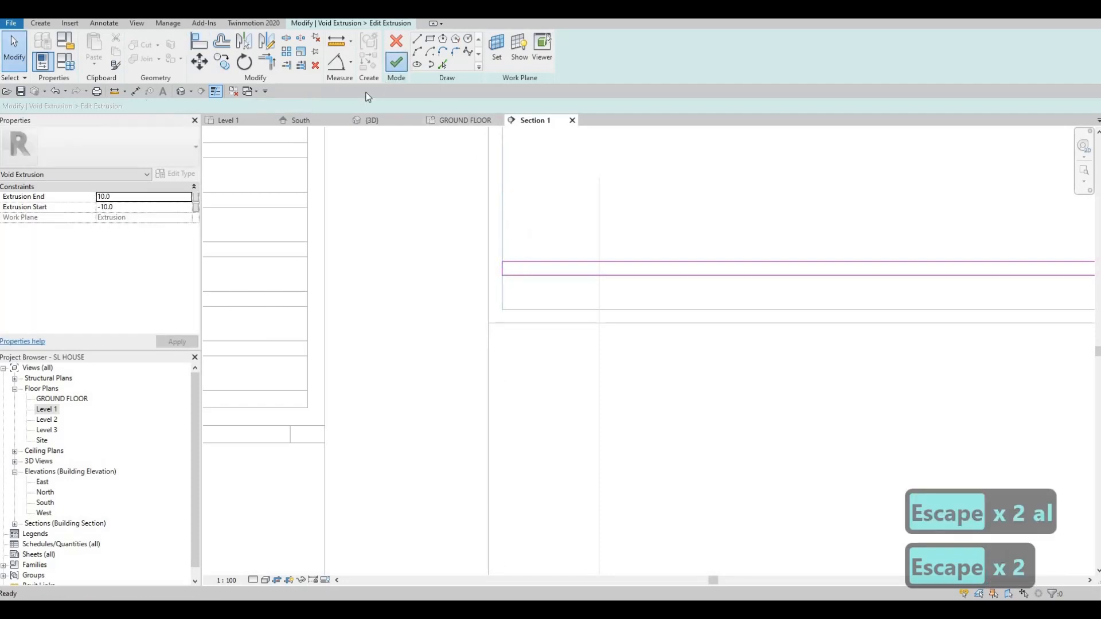
Step: Finish the void sketch and the in-place cabinet model, and check the upper doors' groove in the 3D view
click(396, 61)
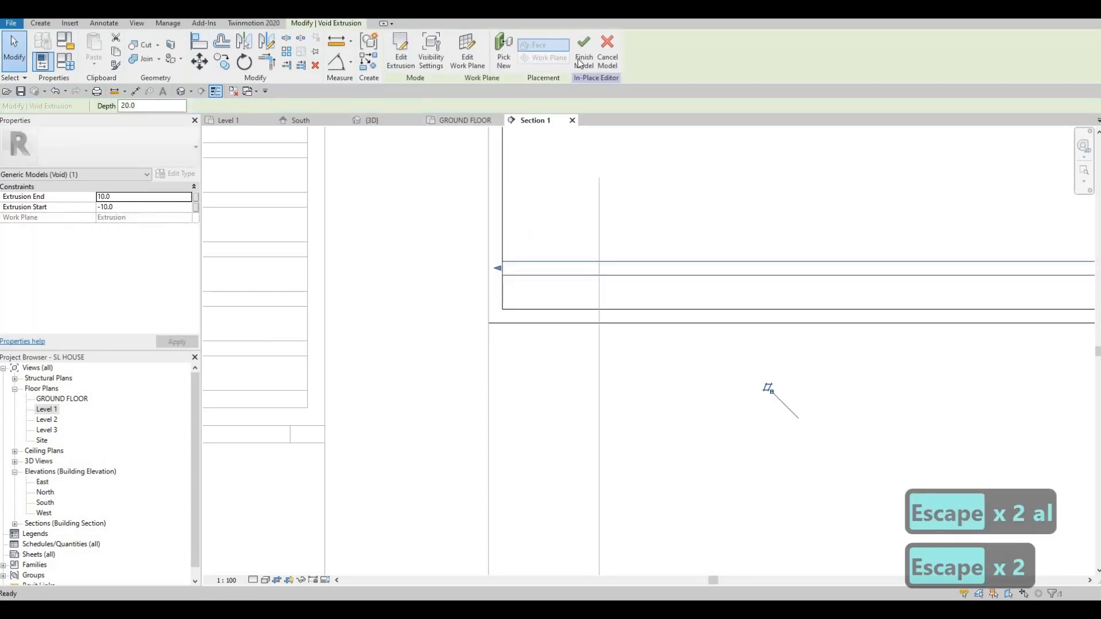
click(182, 91)
scroll(691, 206, down, 2)
shift+middle_drag(682, 244, 774, 325)
scroll(733, 253, up, 3)
key(Escape)
key(Escape)
scroll(766, 356, down, 5)
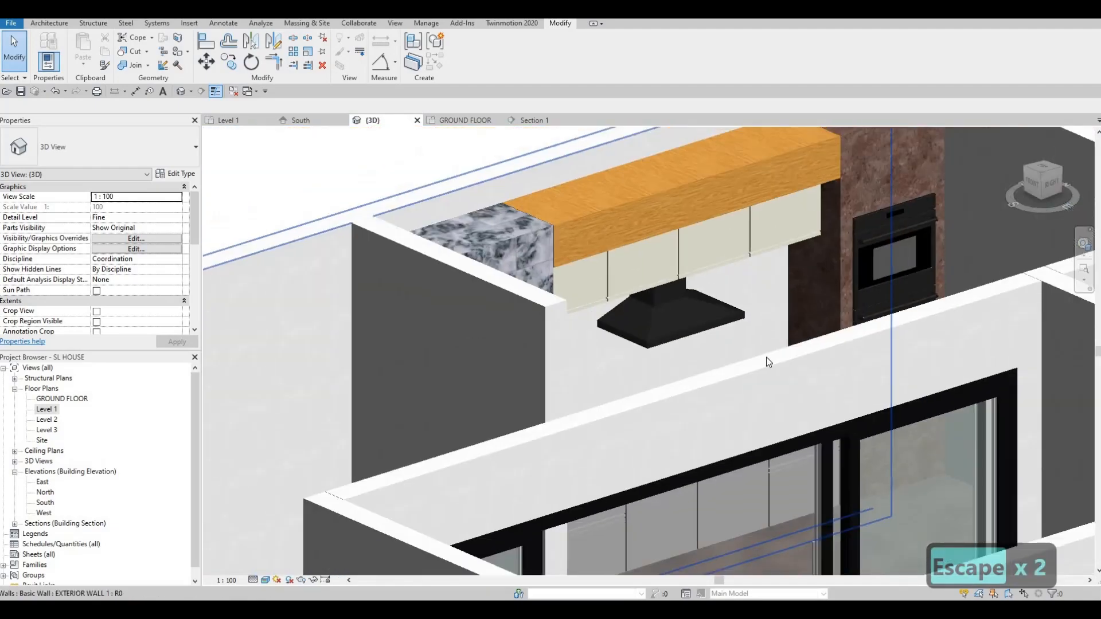
scroll(761, 318, up, 3)
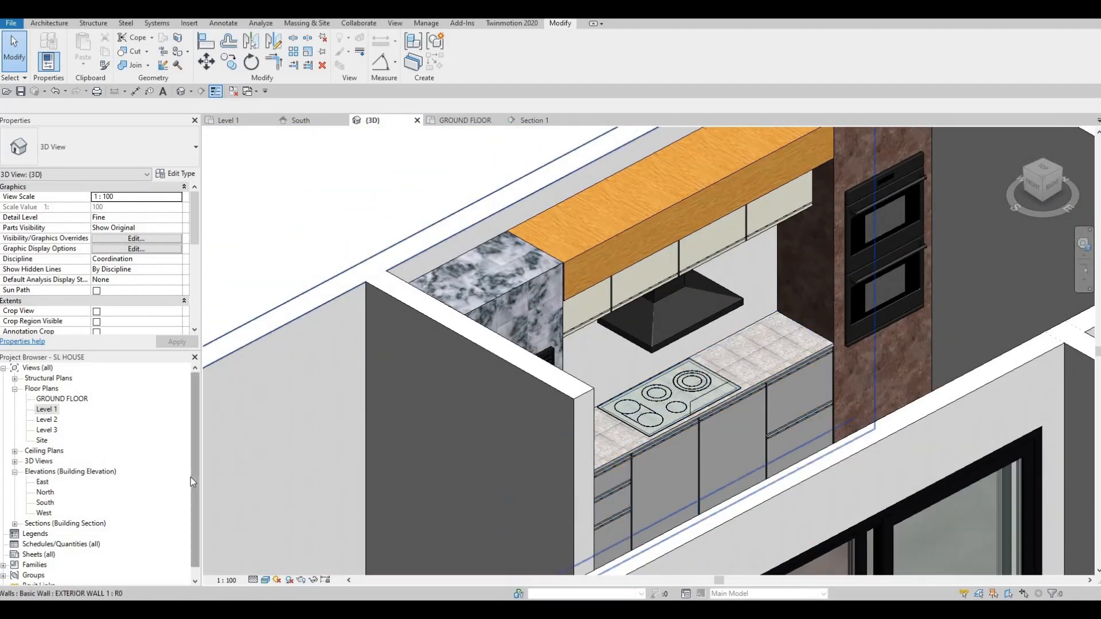
Step: Copy the material name "Granite, Cut, Polished" from the base cabinets' countertop extrusion, and exit the in-place model without changes
middle_drag(758, 357, 650, 318)
key(Escape)
key(Escape)
click(662, 339)
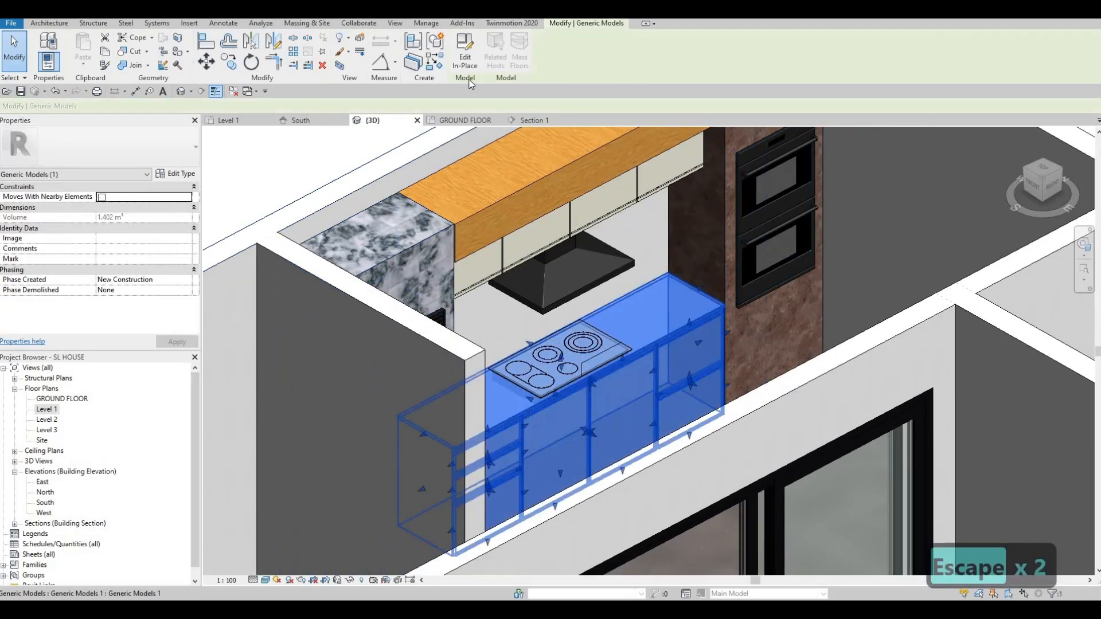
click(465, 60)
click(665, 330)
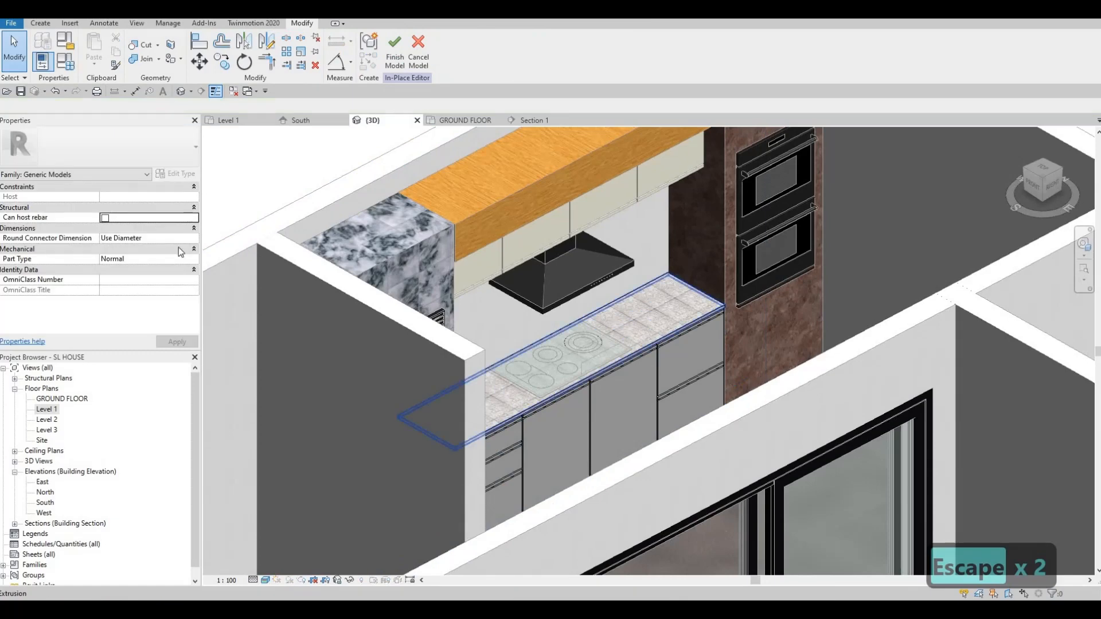
click(181, 270)
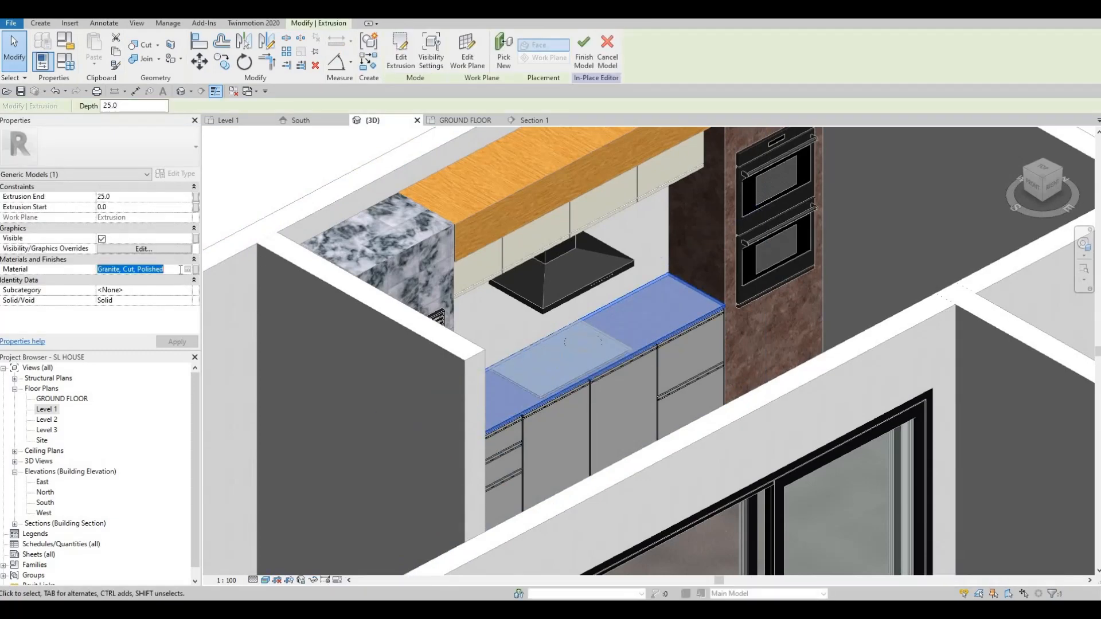
key(ctrl+c)
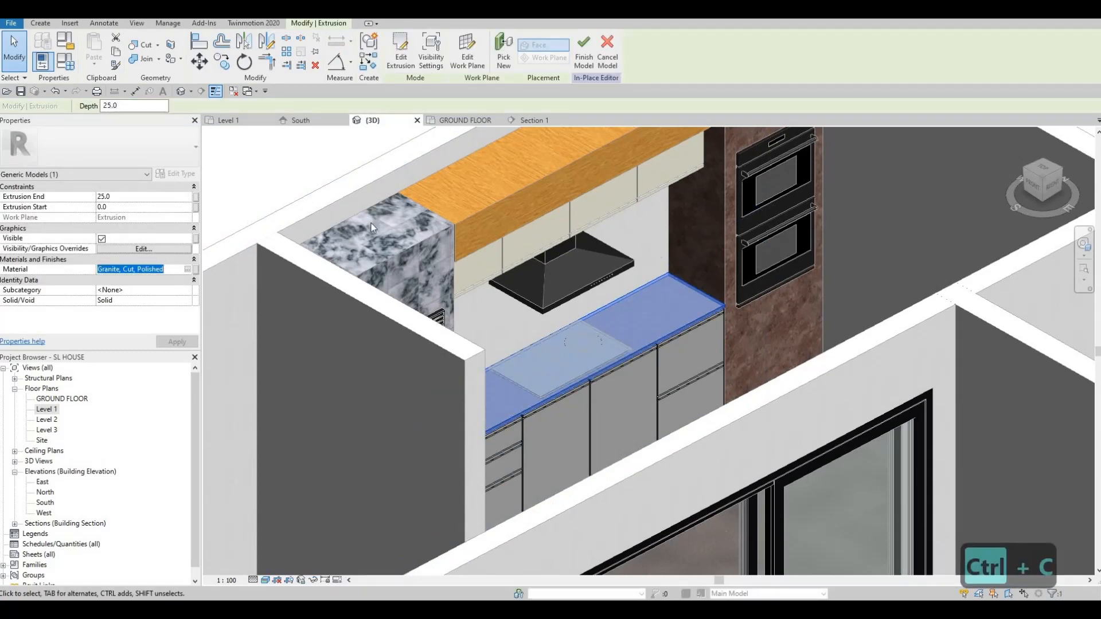
key(Escape)
key(Escape)
key(Escape)
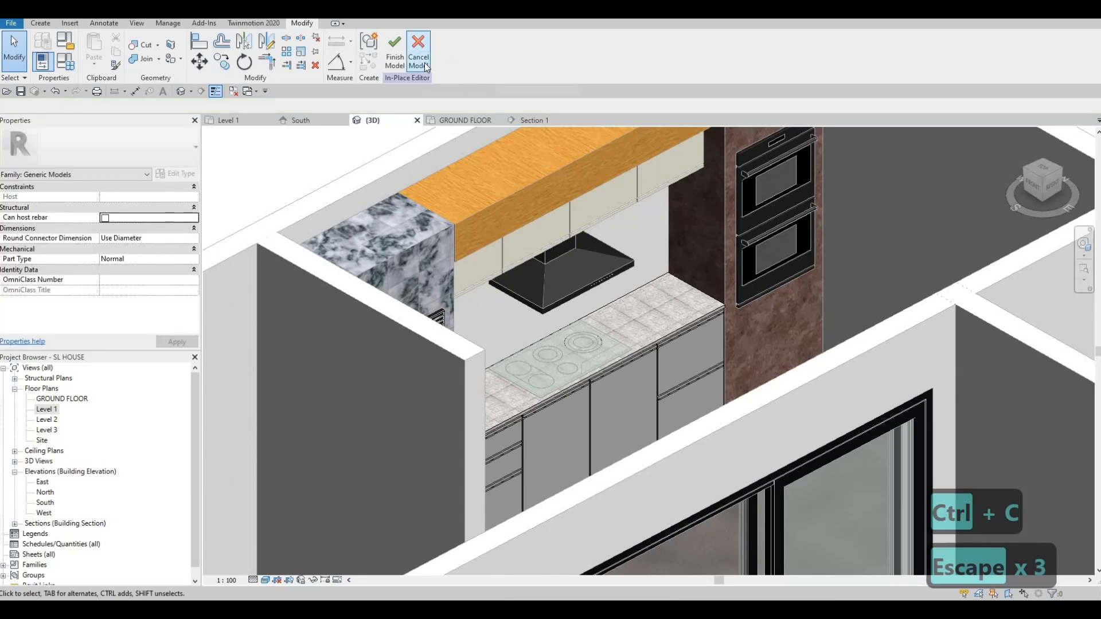
click(424, 63)
key(Escape)
key(Escape)
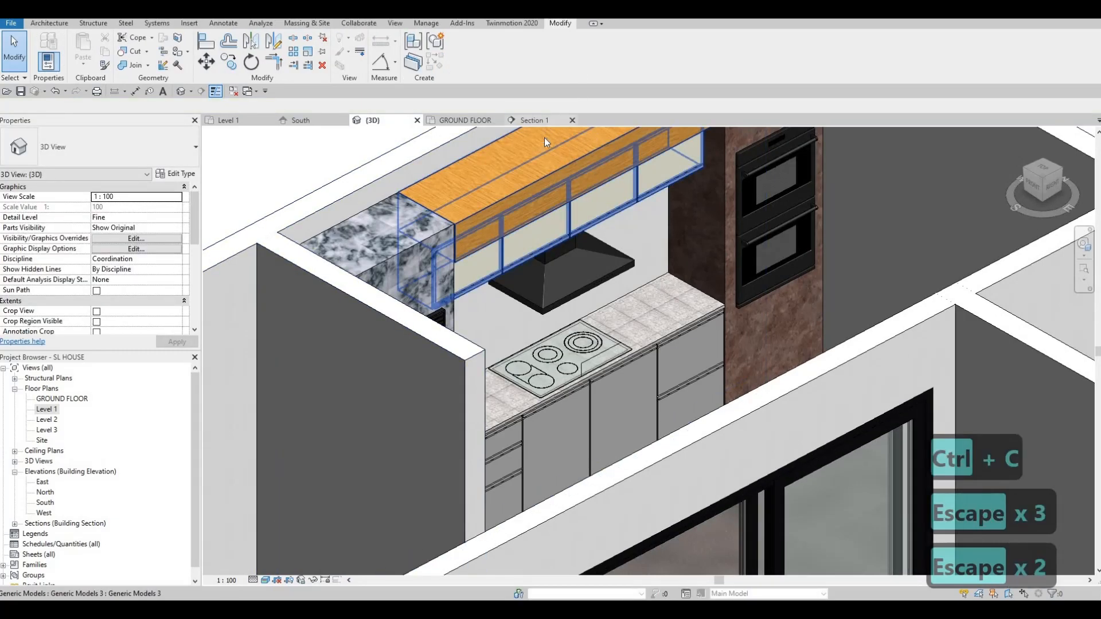
Step: In the Section 1 view, create a new in-place component in the Generic Models category with the default name
click(544, 122)
scroll(413, 214, down, 3)
middle_drag(564, 262, 433, 219)
scroll(433, 220, down, 3)
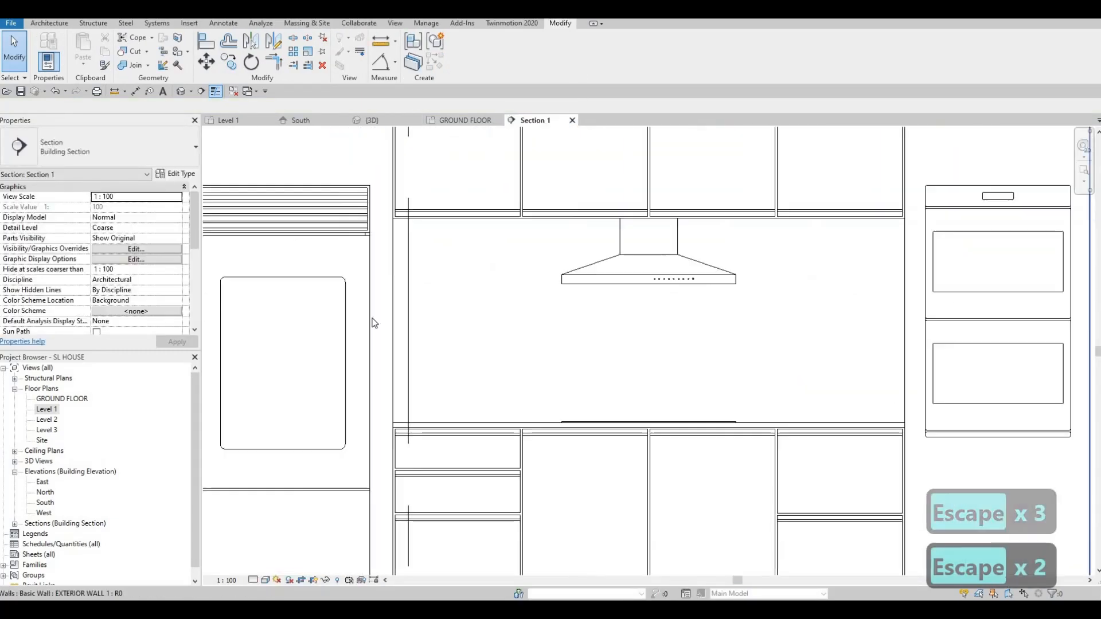
scroll(374, 323, down, 1)
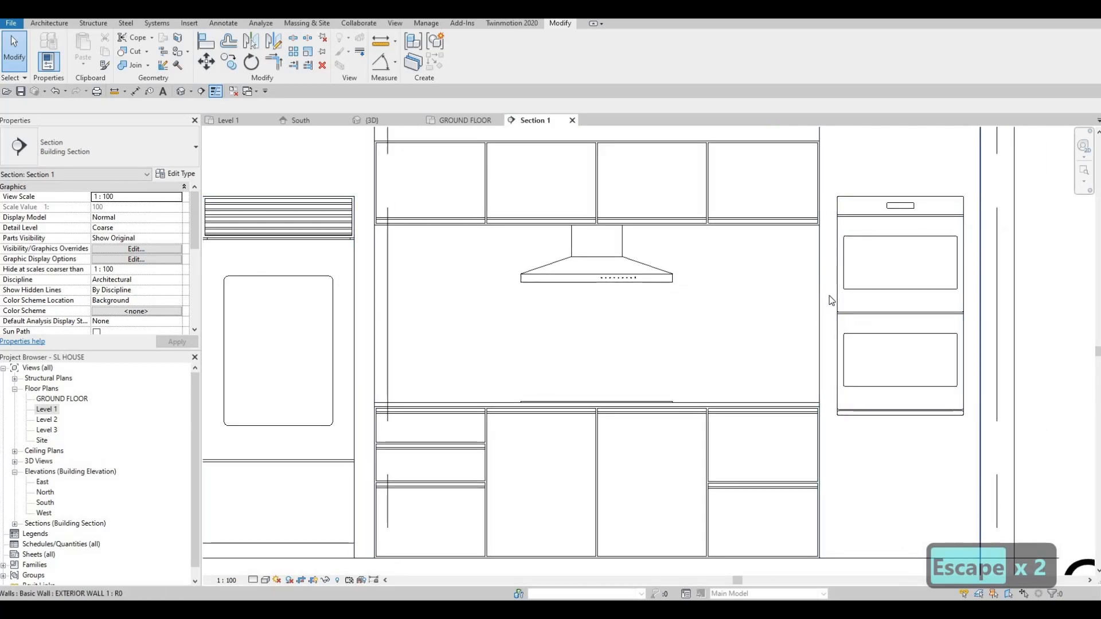
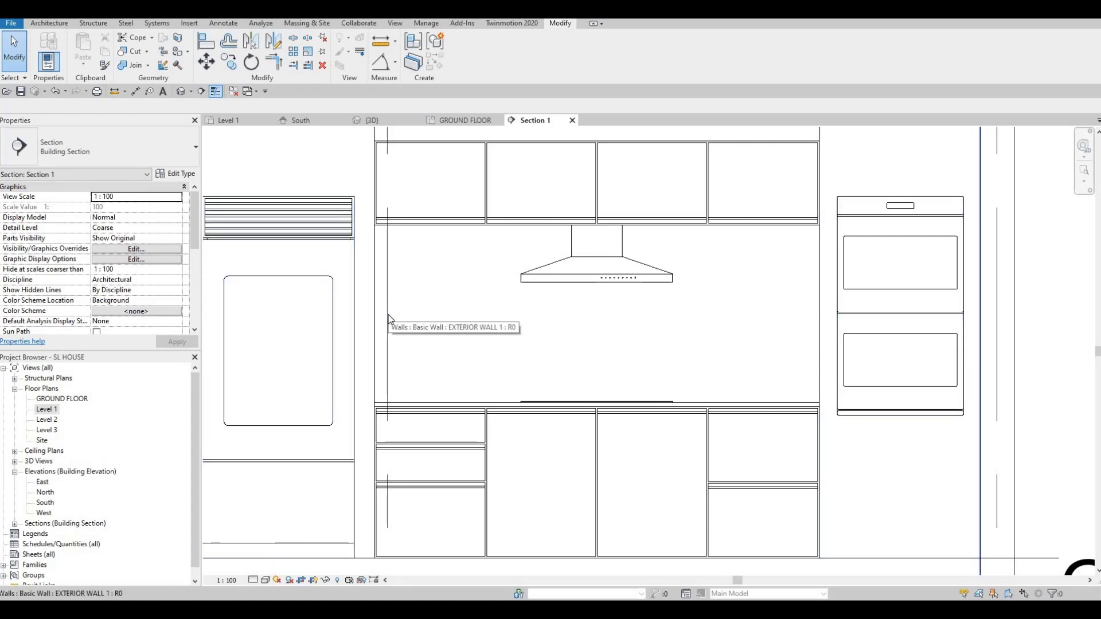
key(Tab)
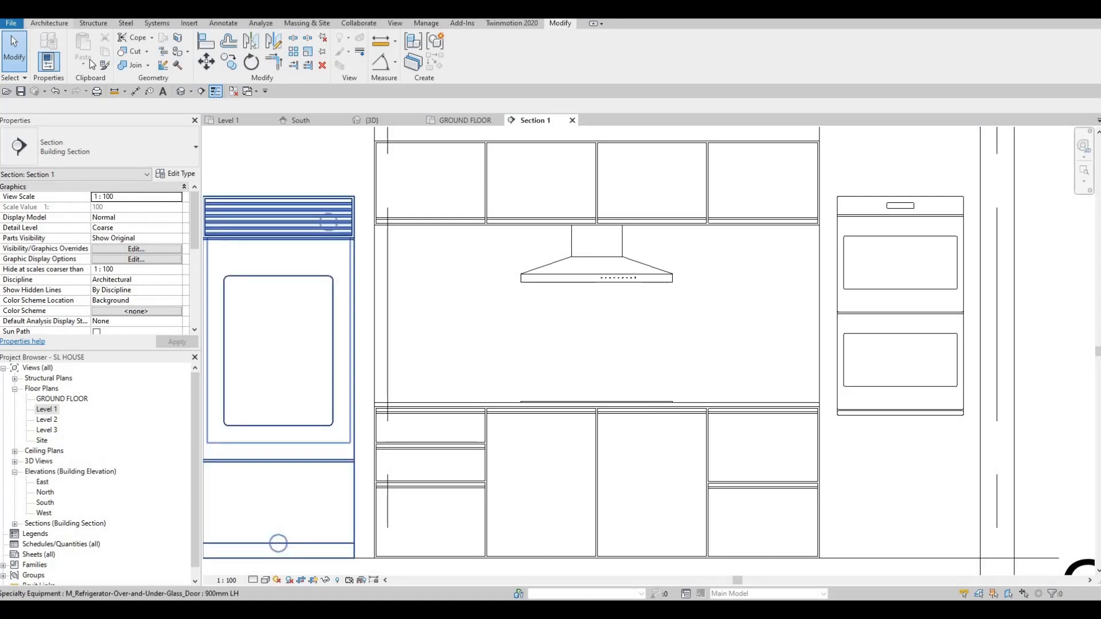
key(Escape)
click(133, 63)
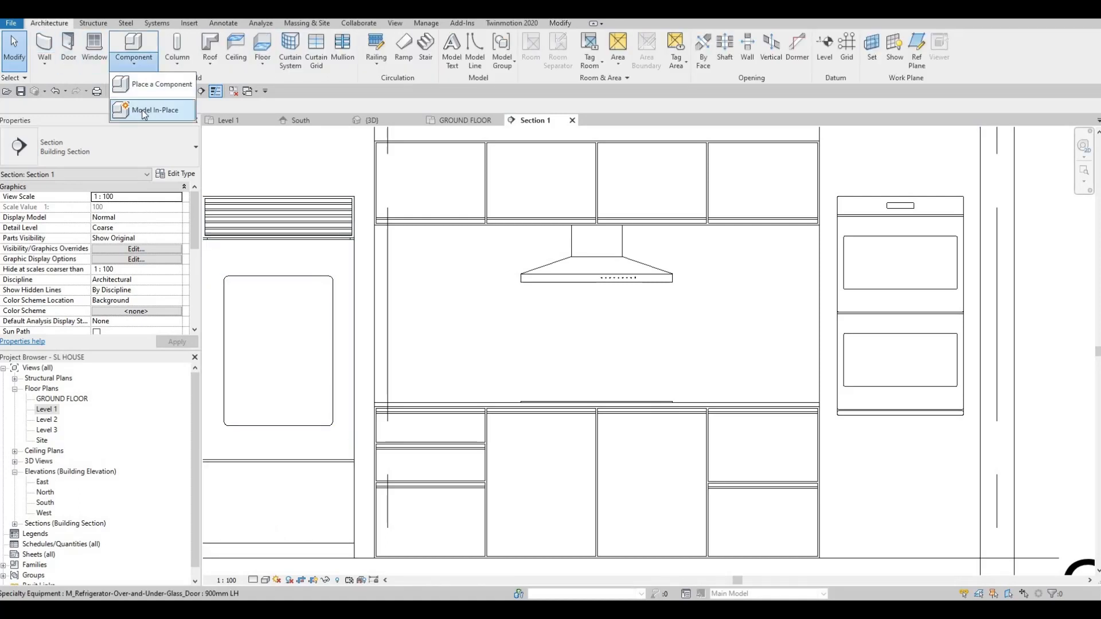
click(152, 109)
scroll(64, 218, down, 2)
scroll(65, 218, down, 1)
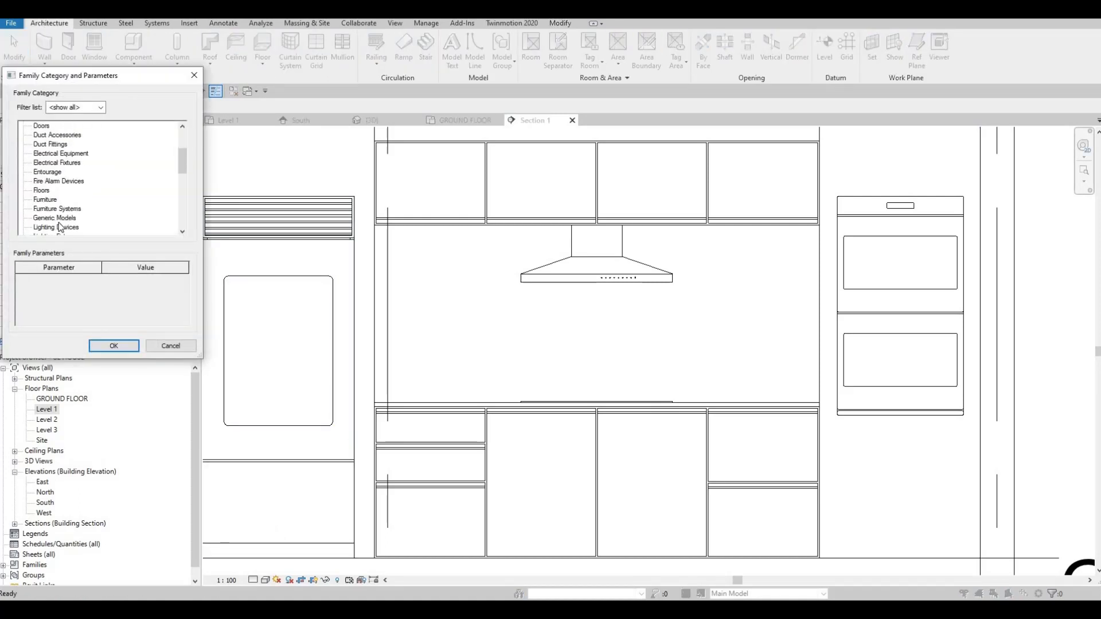
key(Return)
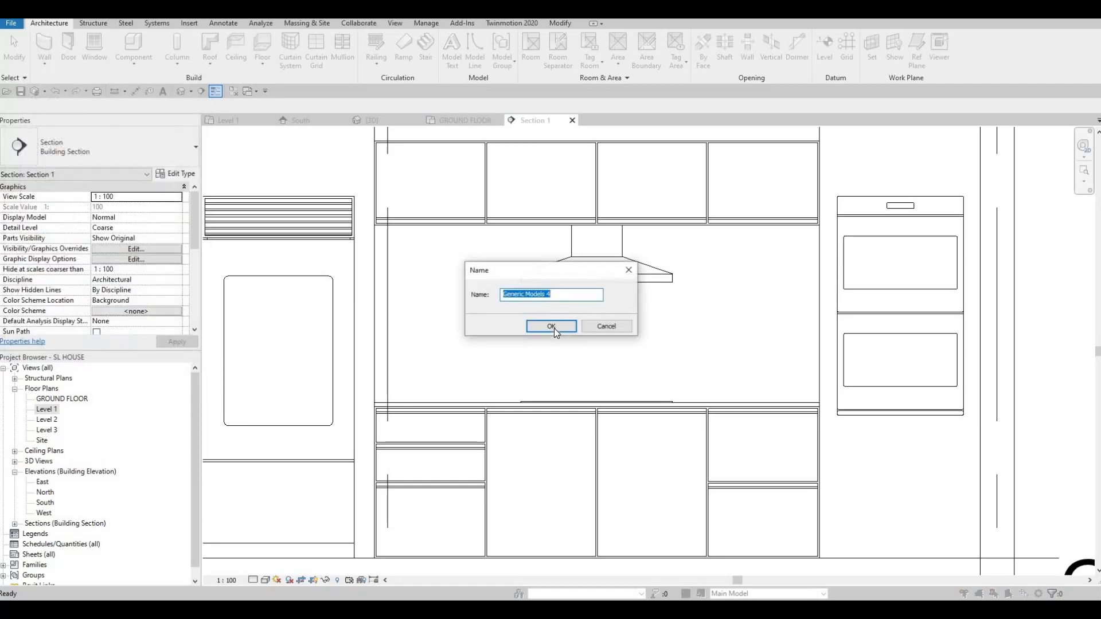
click(554, 327)
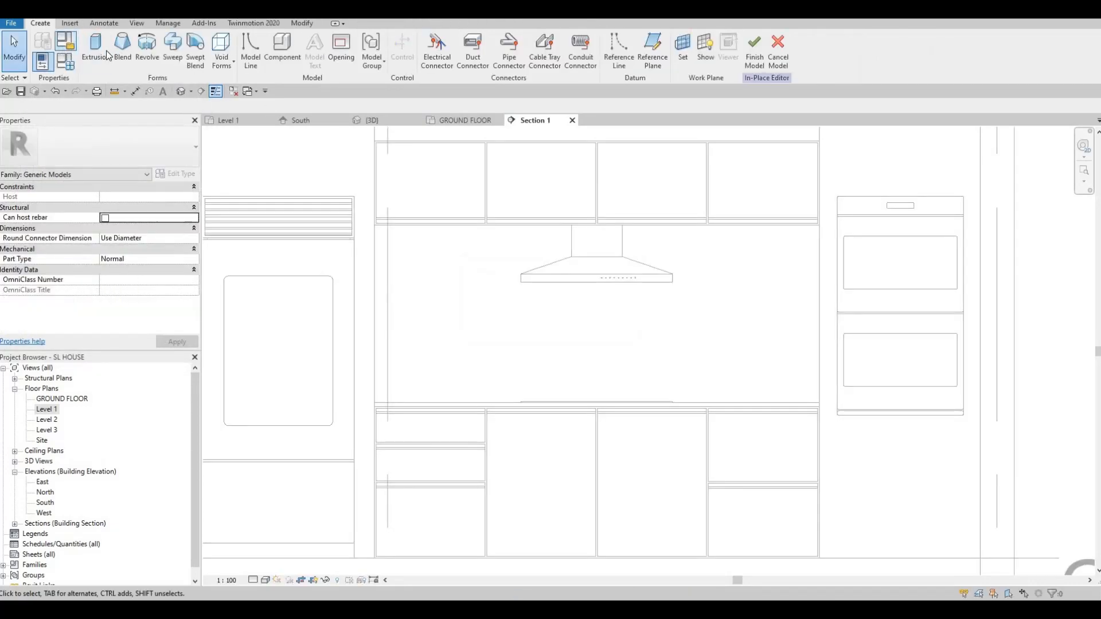
Step: Start a solid extrusion on a work plane picked from the kitchen's back wall face
click(97, 52)
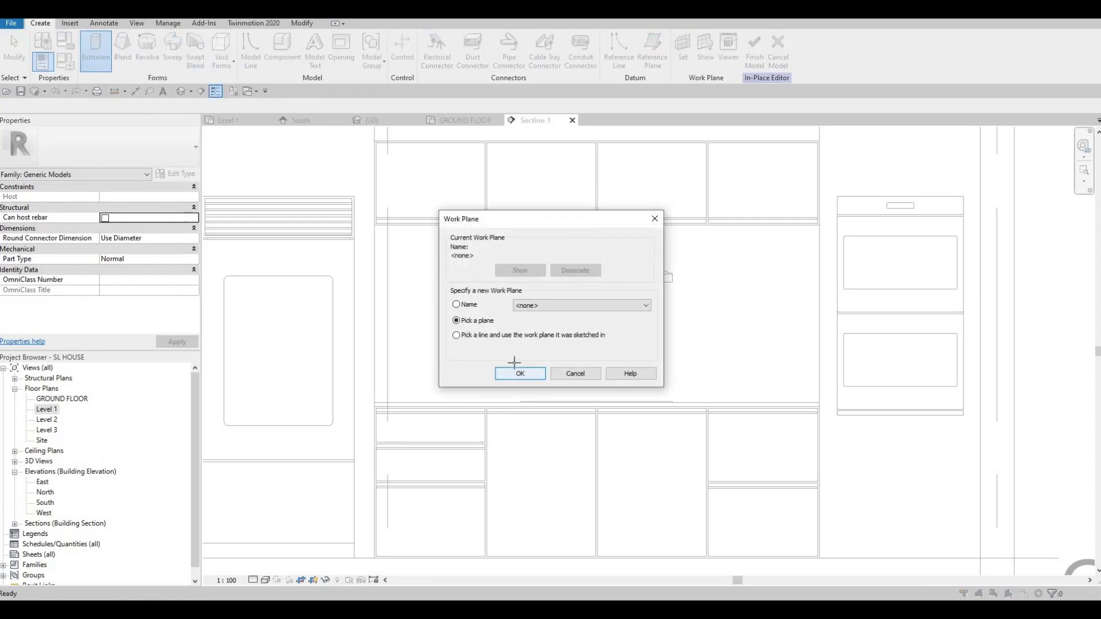
click(518, 373)
scroll(508, 312, down, 2)
scroll(522, 321, down, 2)
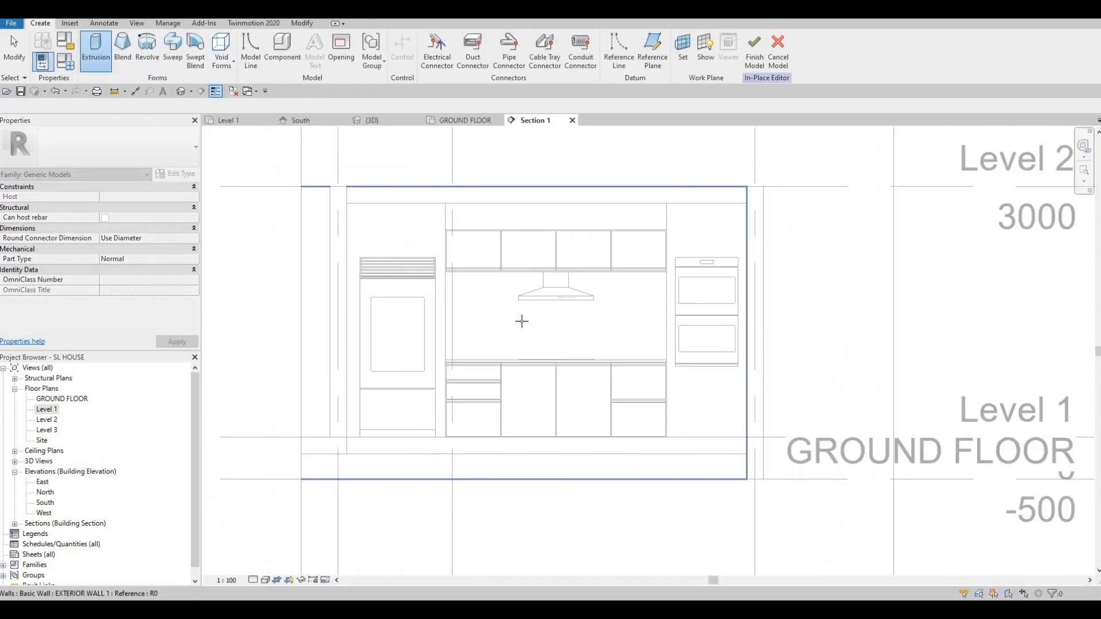
click(519, 319)
scroll(516, 307, up, 3)
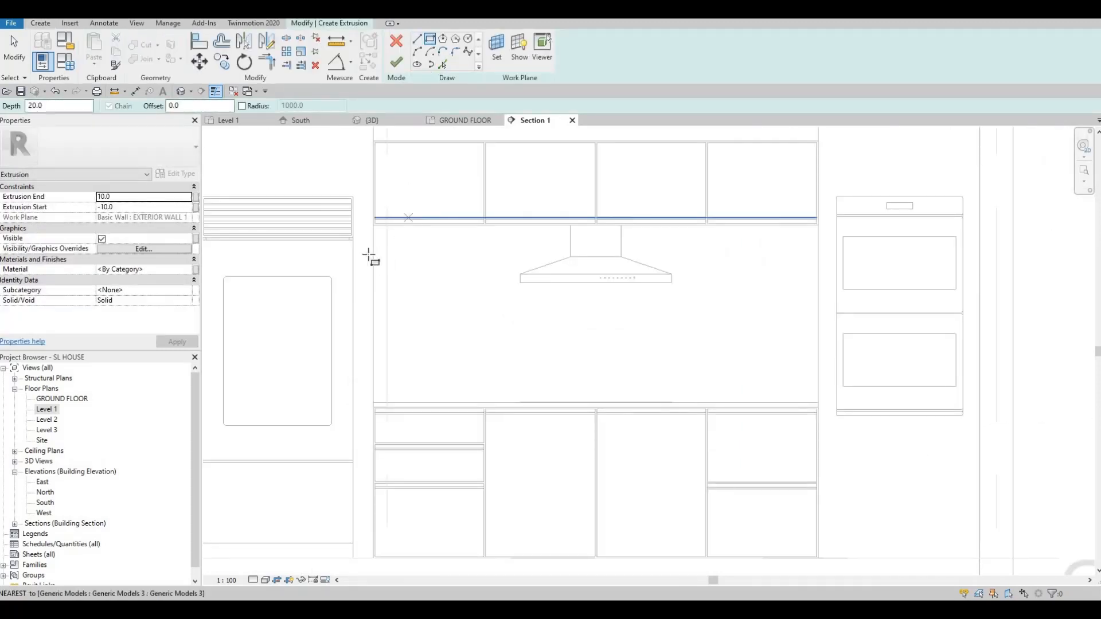
Step: Sketch a narrow vertical rectangle about 26 mm wide and 1055 mm high from the upper cabinets' underside corner to the countertop
scroll(408, 216, up, 2)
click(355, 230)
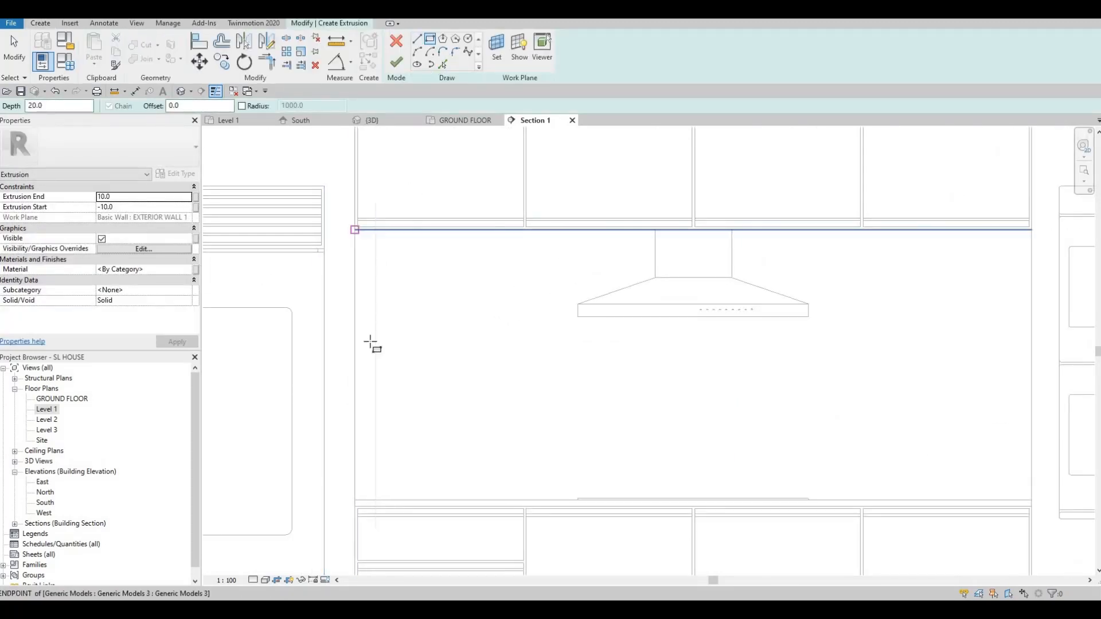
middle_drag(379, 370, 384, 324)
scroll(382, 344, down, 3)
scroll(380, 354, up, 5)
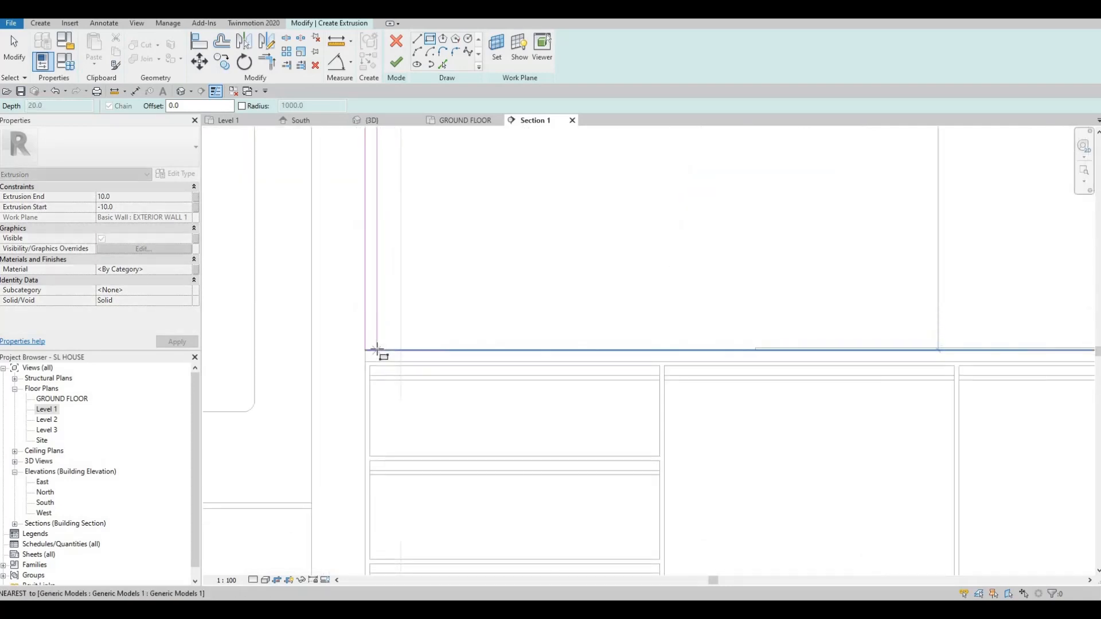
key(Escape)
key(Escape)
Step: Set the narrow vertical rectangle's width to 25 mm
click(377, 315)
scroll(401, 298, down, 4)
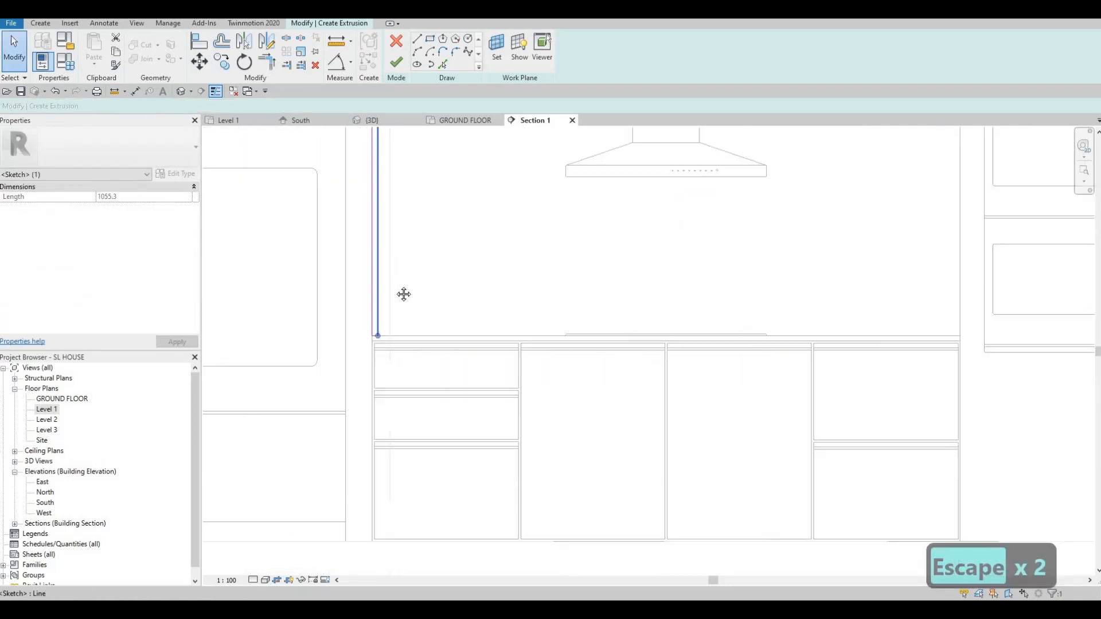
scroll(334, 212, up, 1)
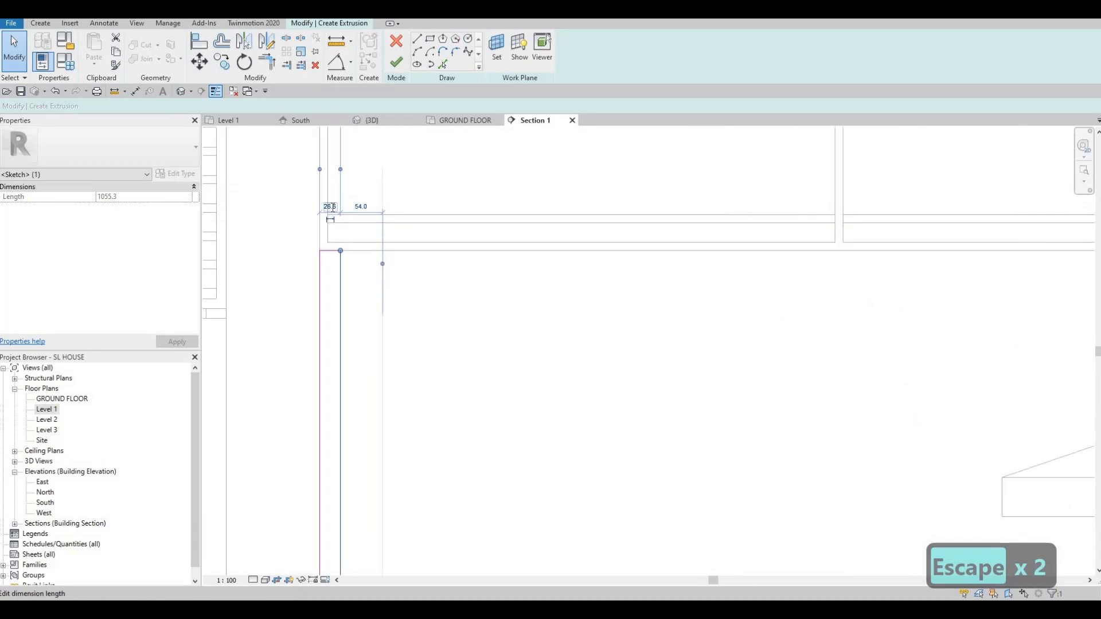
text(25)
key(Return)
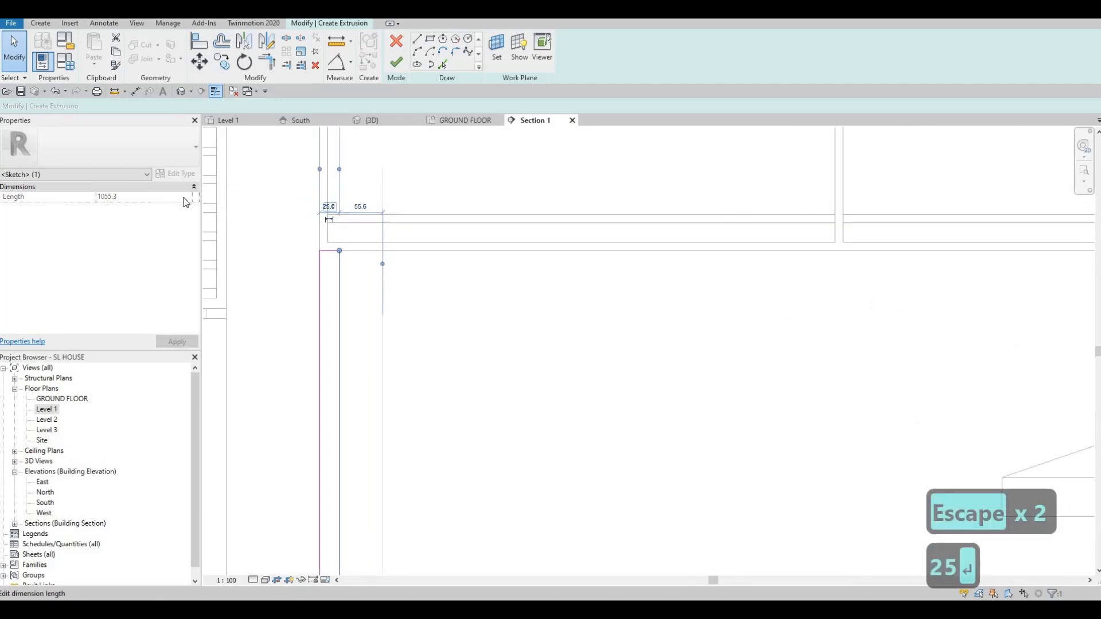
Step: Assign the copied material "Granite, Cut, Polished" to the extrusion
click(160, 271)
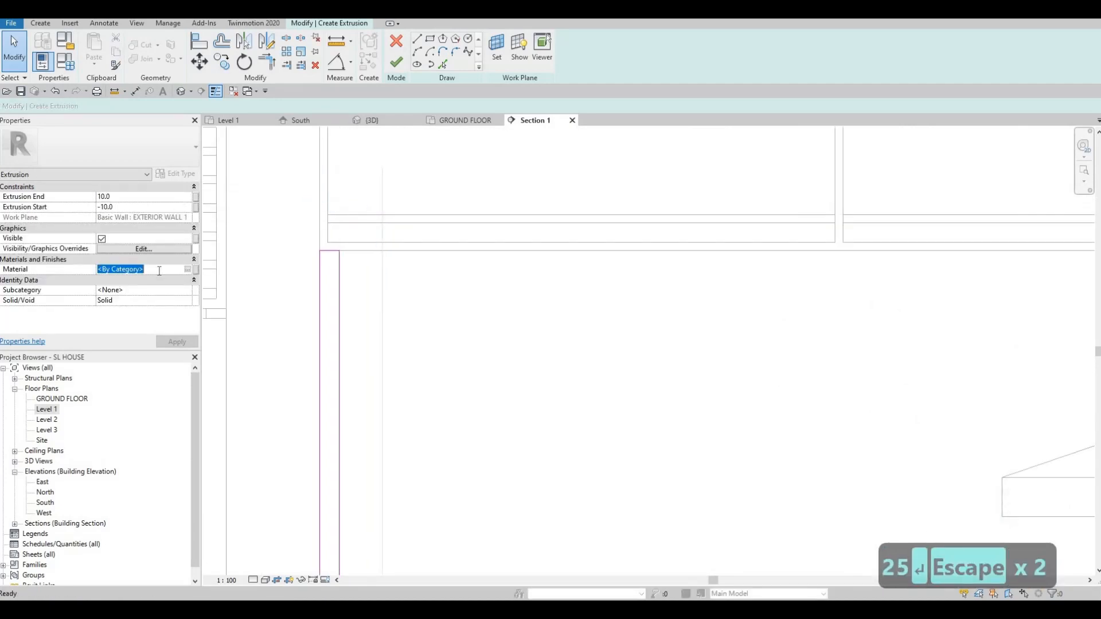
text(Granite, Cut, Polished)
scroll(323, 258, down, 2)
key(Escape)
key(Escape)
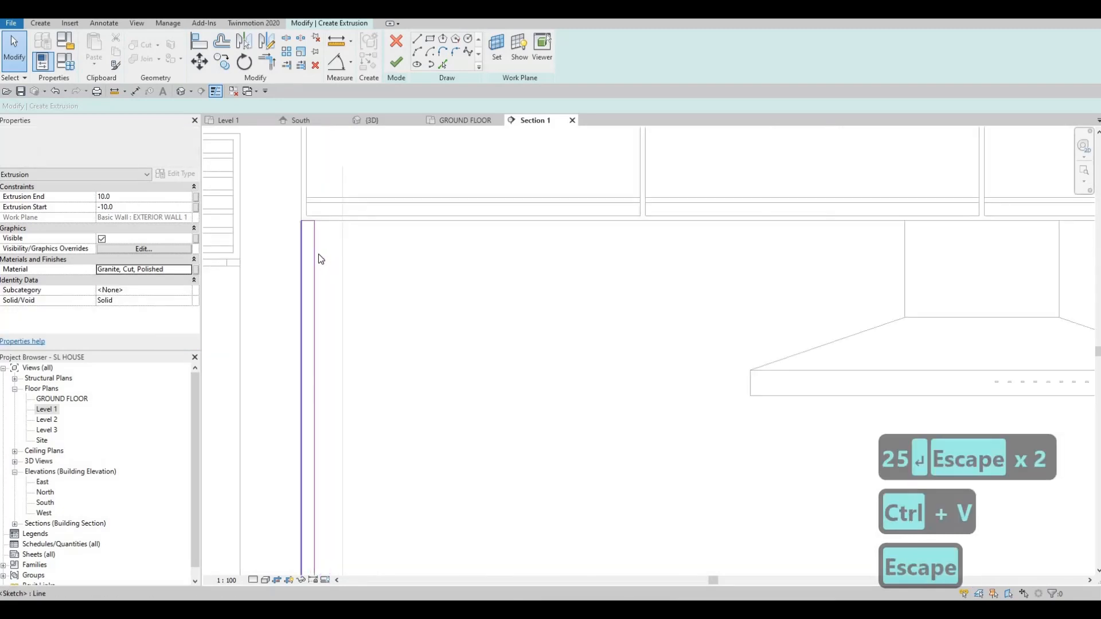
Step: Try to copy the rectangle's inner vertical line to the upper cabinets' opposite end corner, and undo the copy
click(318, 254)
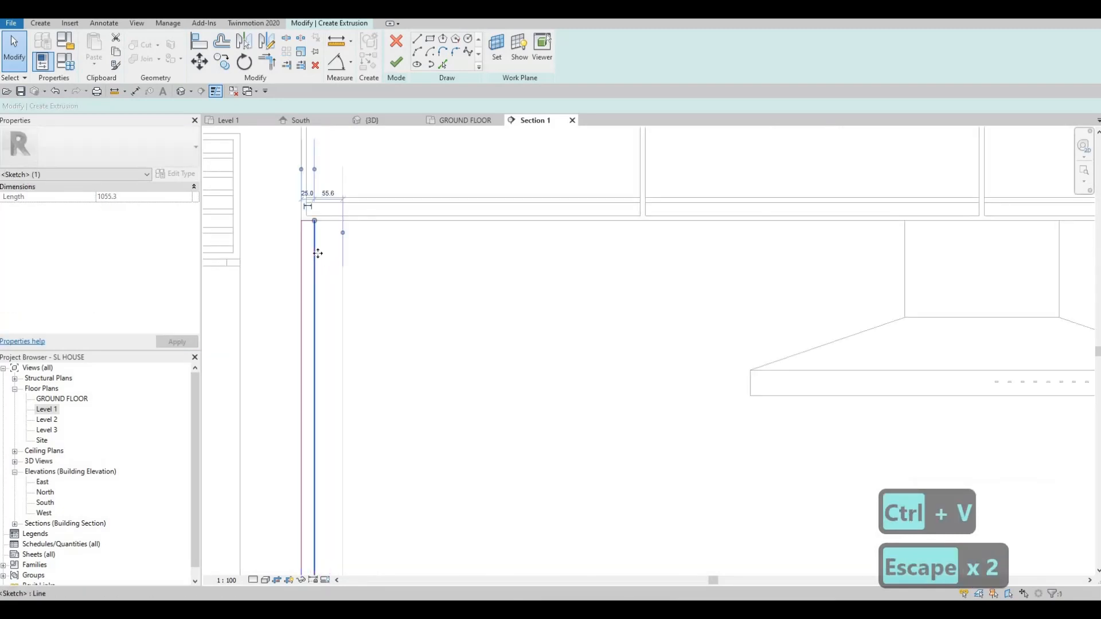
key(Tab)
key(c)
key(o)
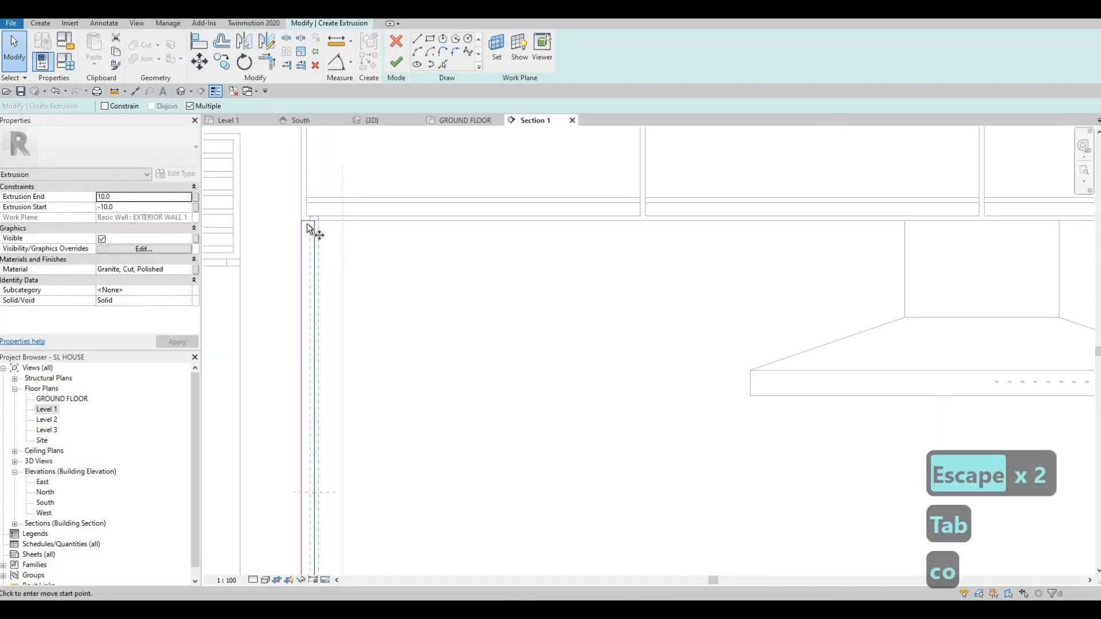
scroll(312, 208, up, 2)
click(317, 234)
scroll(314, 223, down, 3)
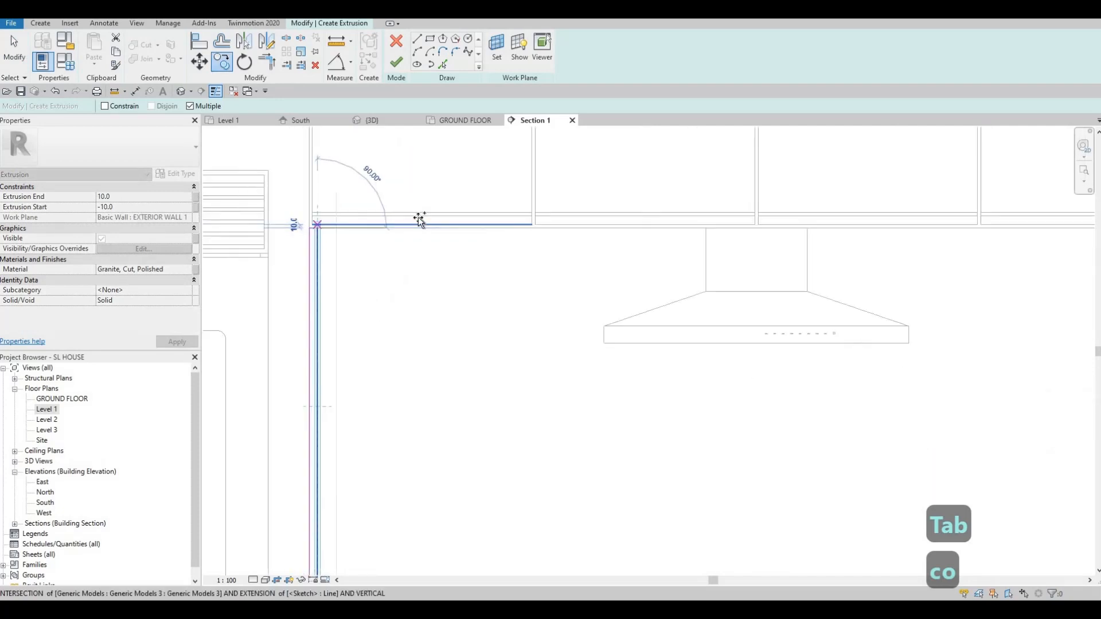
middle_drag(1061, 221, 686, 224)
scroll(522, 210, up, 2)
click(751, 240)
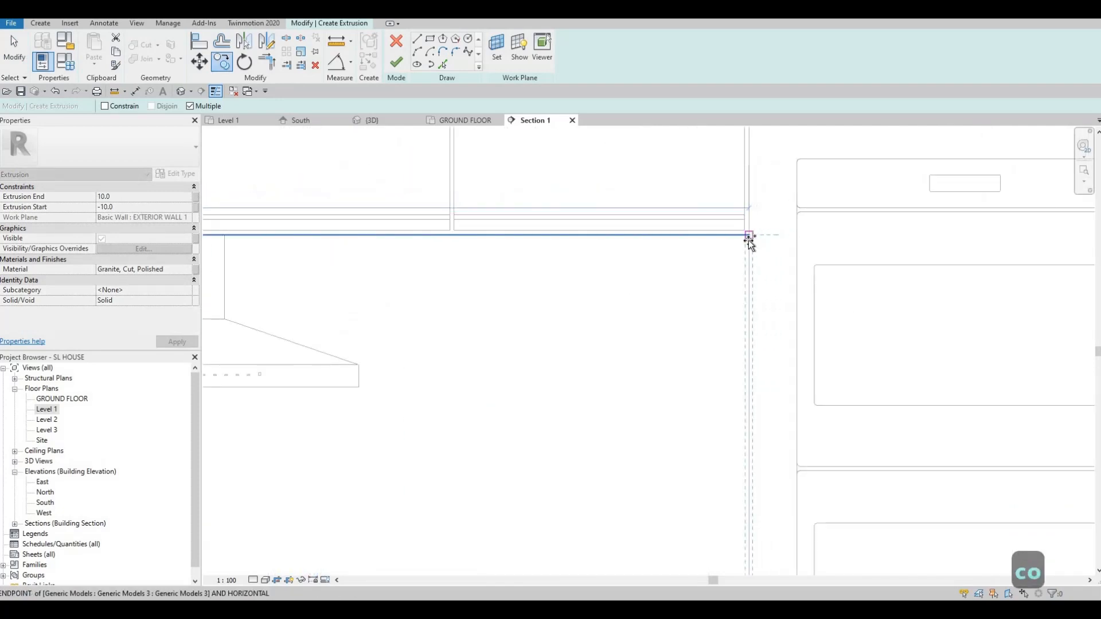
scroll(697, 261, up, 2)
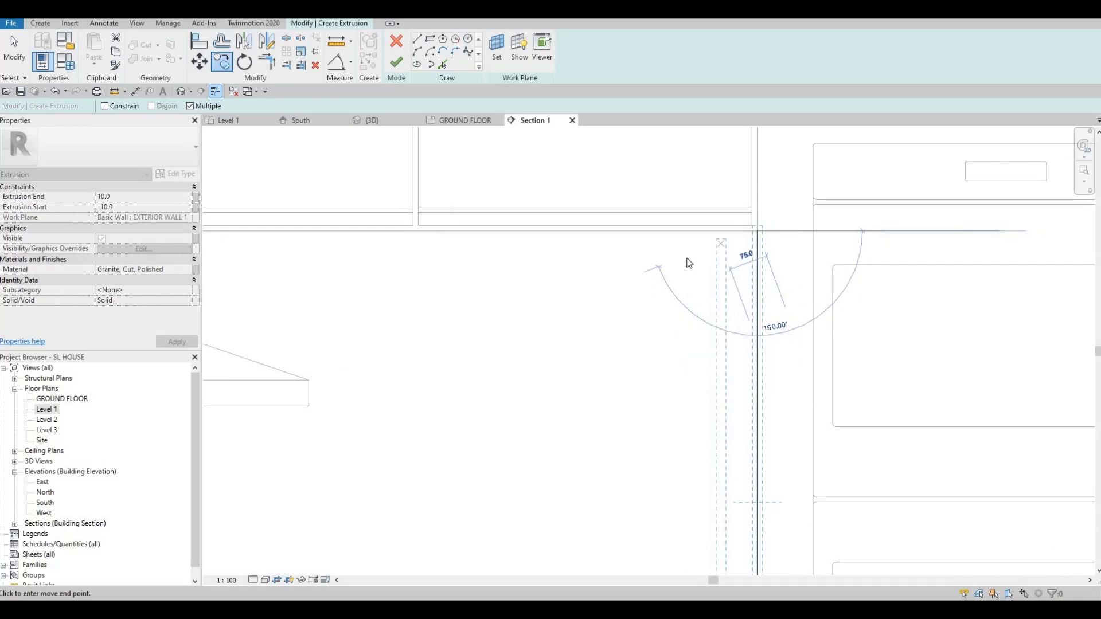
scroll(700, 255, down, 2)
key(Escape)
key(Escape)
key(ctrl+z)
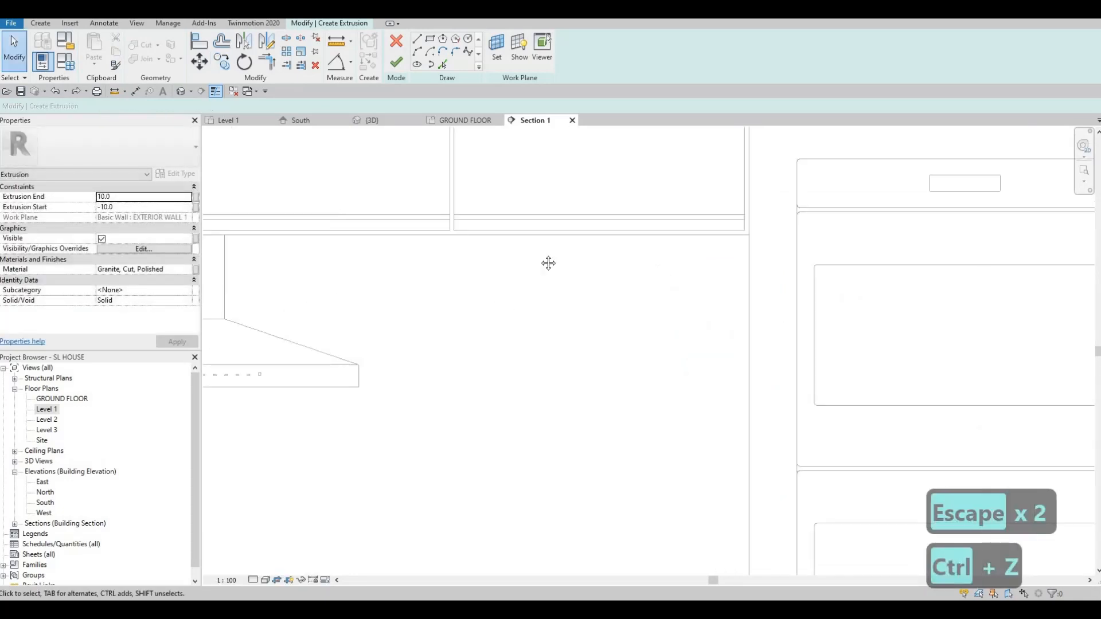
Step: Copy the whole narrow rectangle from its inner upper corner to the upper cabinets' underside corner beside the ovens
scroll(561, 258, up, 2)
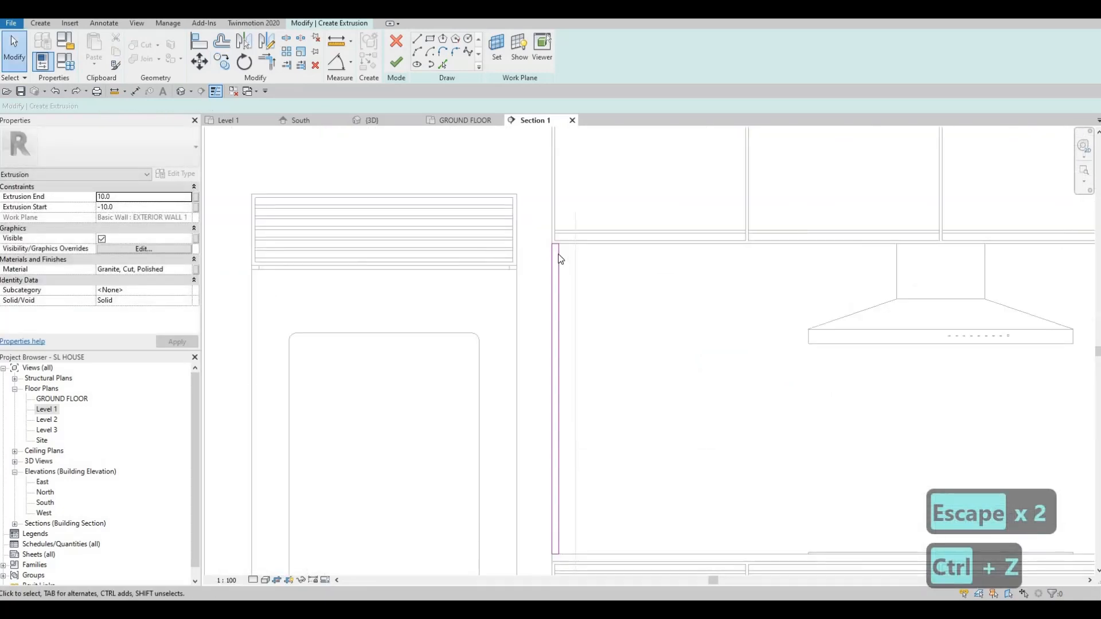
key(Tab)
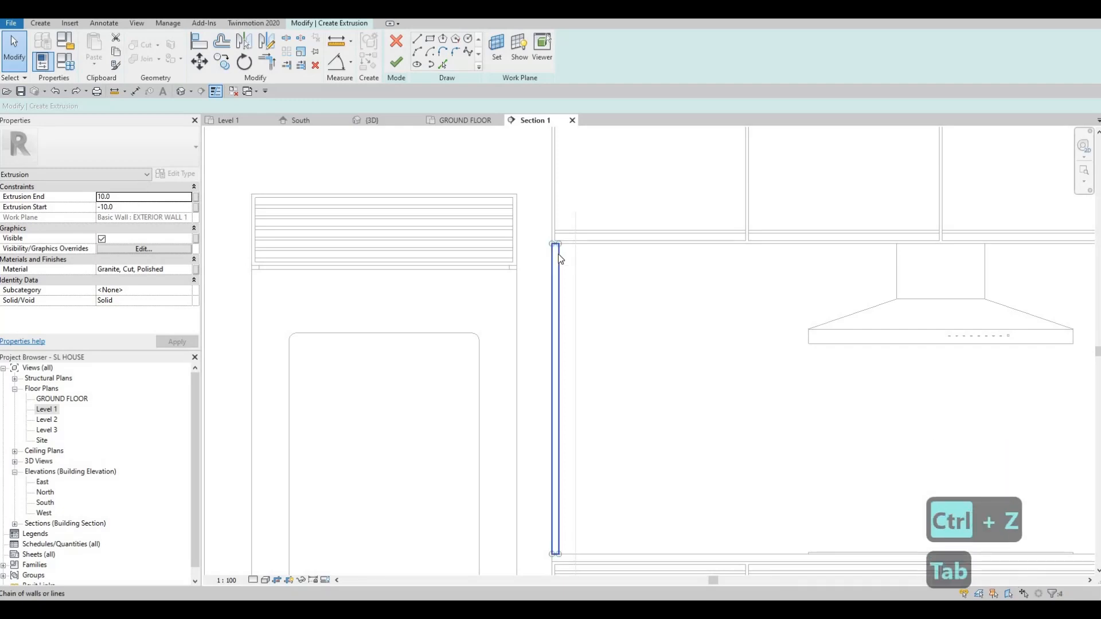
click(560, 255)
key(c)
key(o)
scroll(562, 247, up, 2)
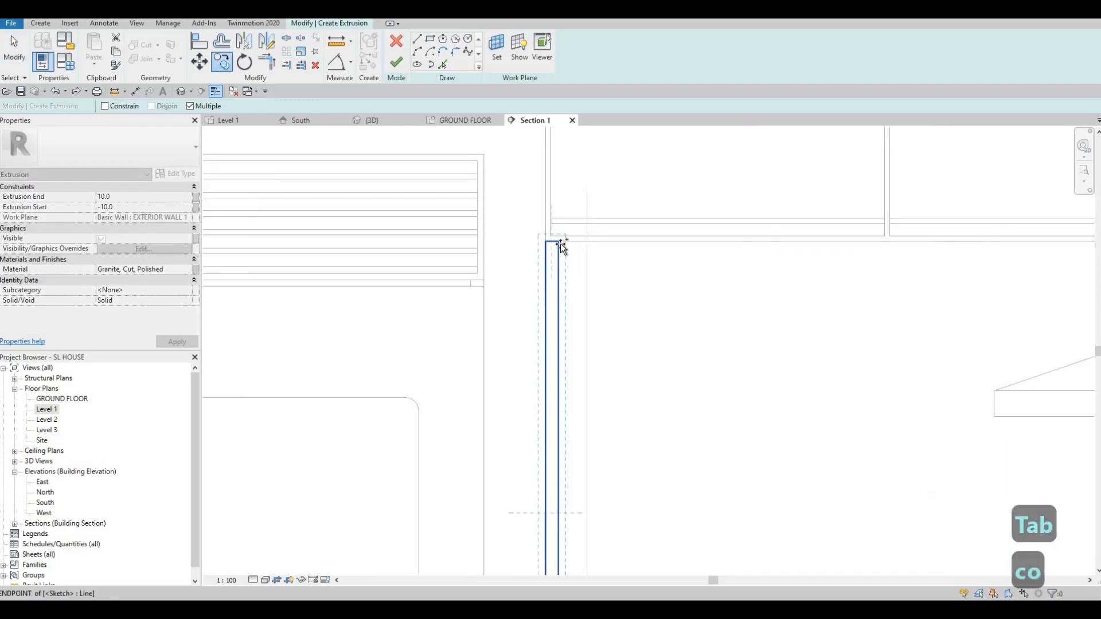
click(558, 241)
scroll(559, 242, down, 1)
middle_drag(757, 238, 337, 224)
scroll(338, 221, down, 3)
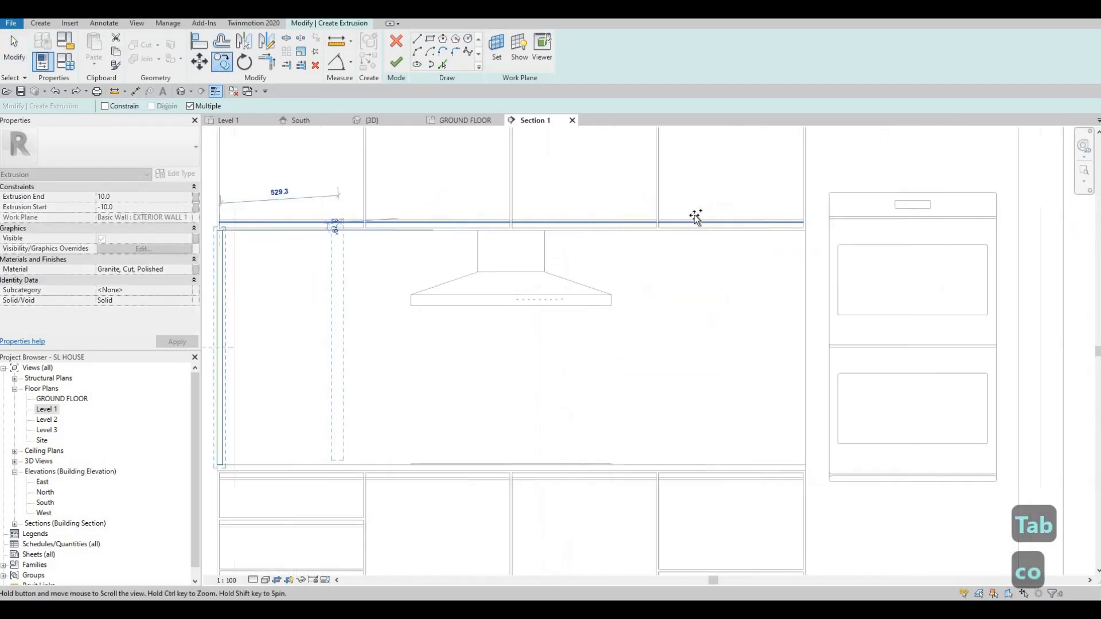
scroll(692, 215, up, 3)
click(687, 243)
scroll(566, 257, down, 2)
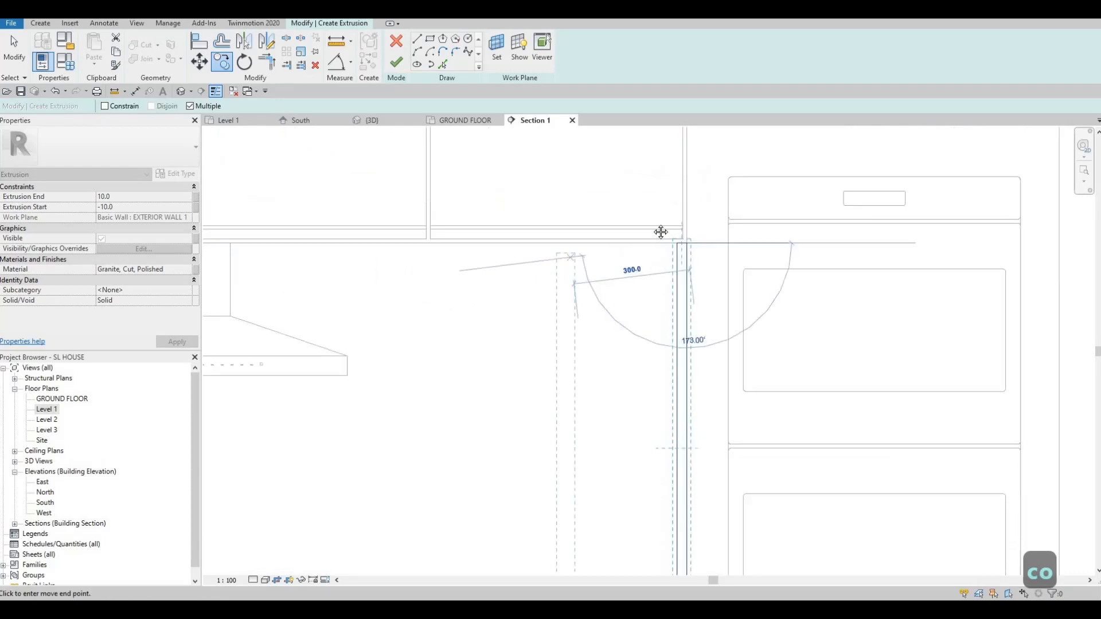
key(Escape)
scroll(611, 228, down, 2)
middle_drag(225, 275, 379, 228)
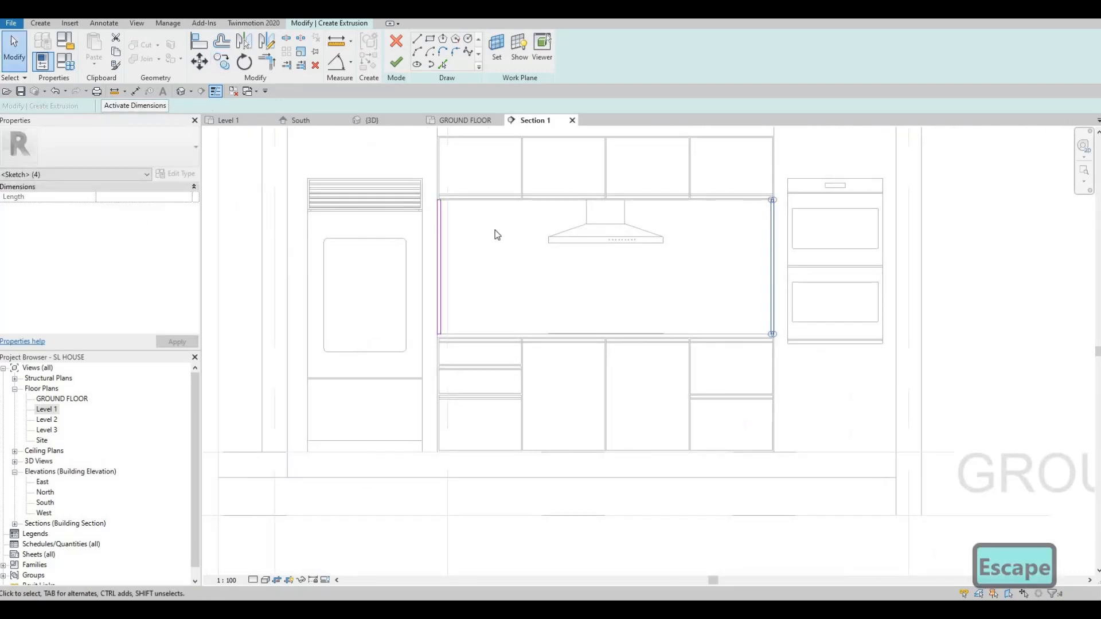
key(Escape)
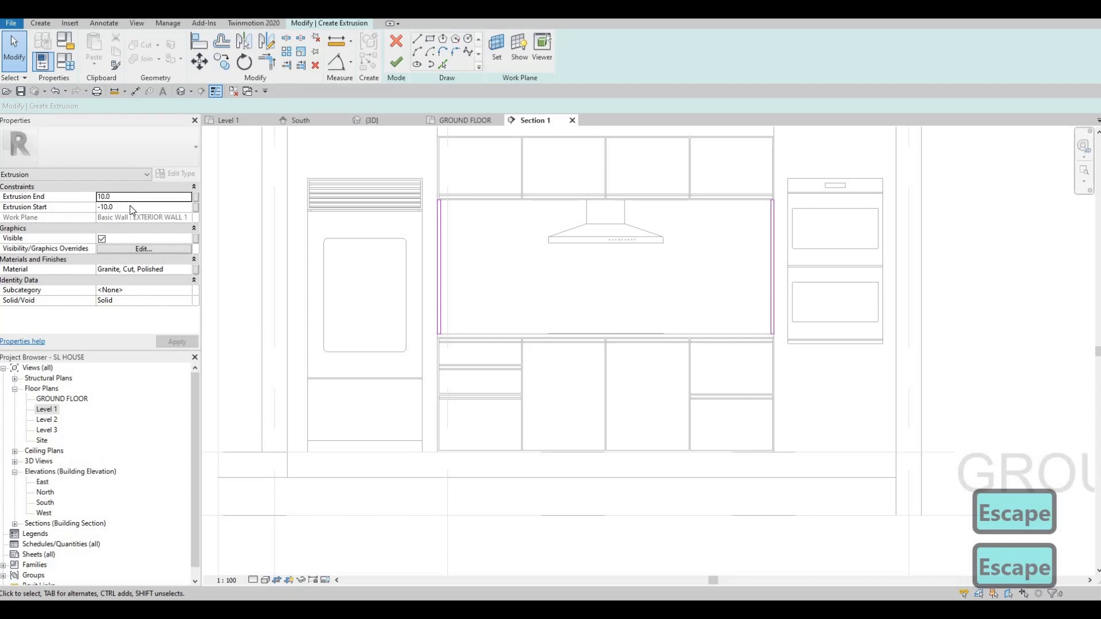
Step: Set the extrusion start to 0 and the extrusion end to 550 mm, and finish the sketch in the 3D view
click(131, 206)
double_click(130, 207)
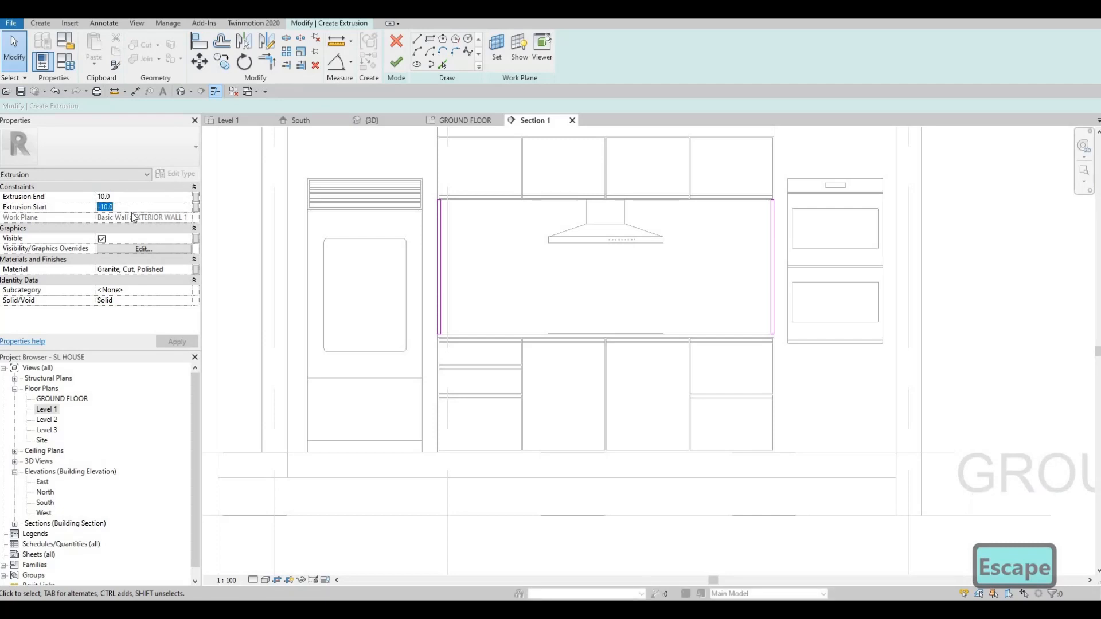
text(0)
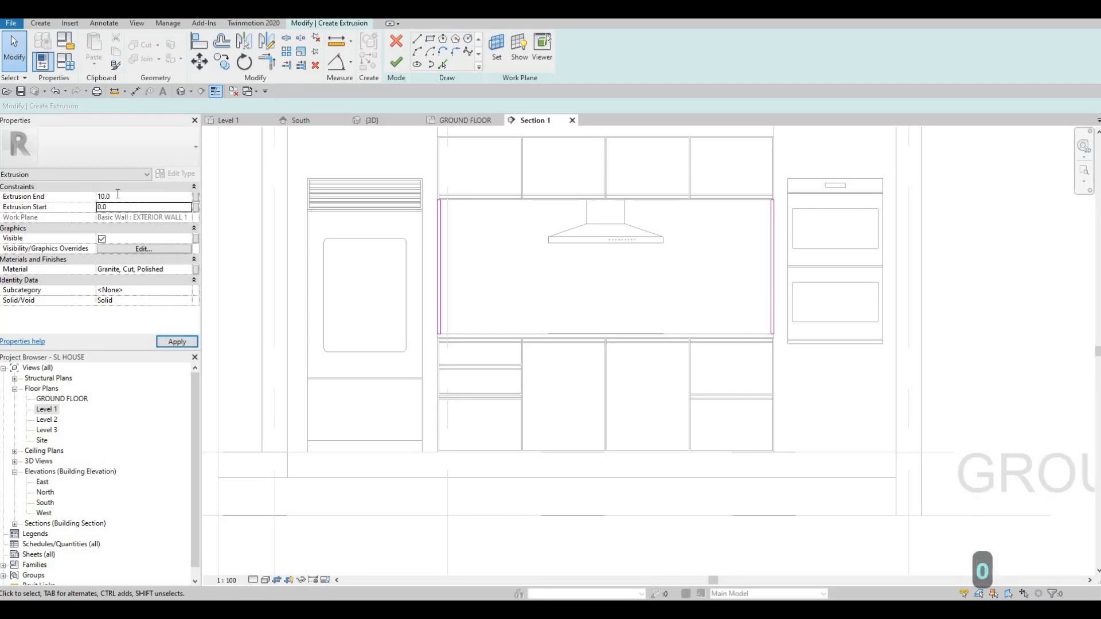
click(117, 195)
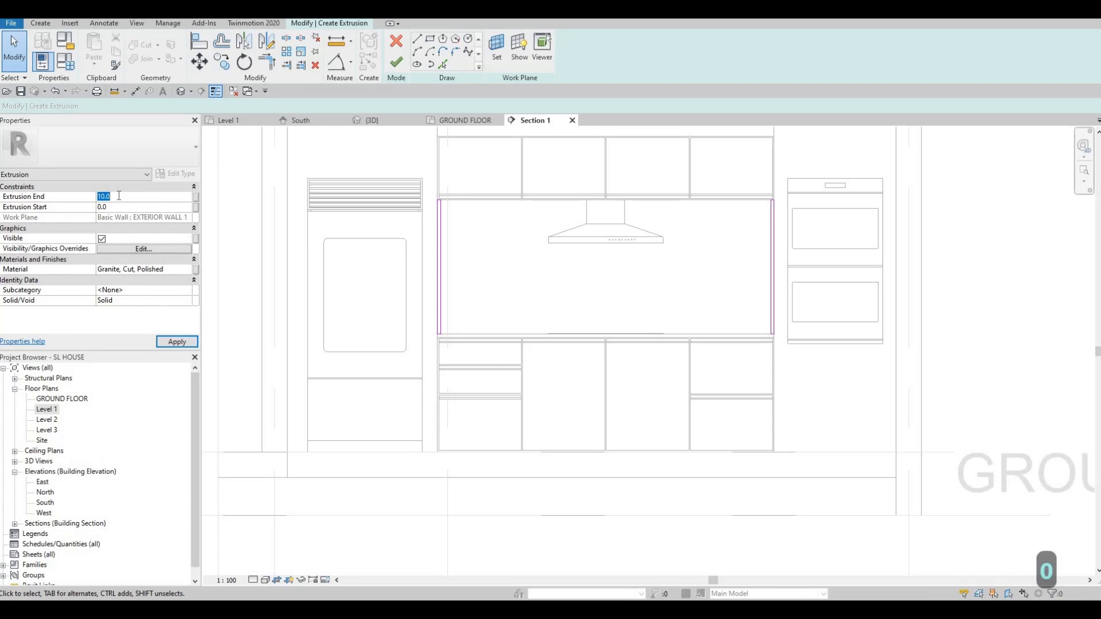
text(550)
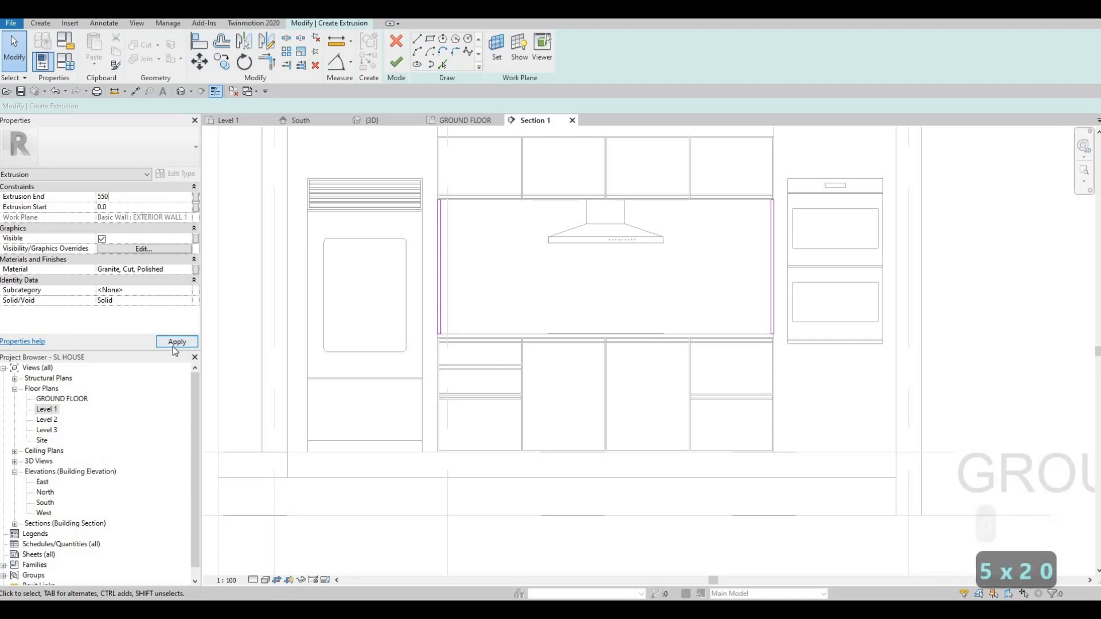
click(176, 341)
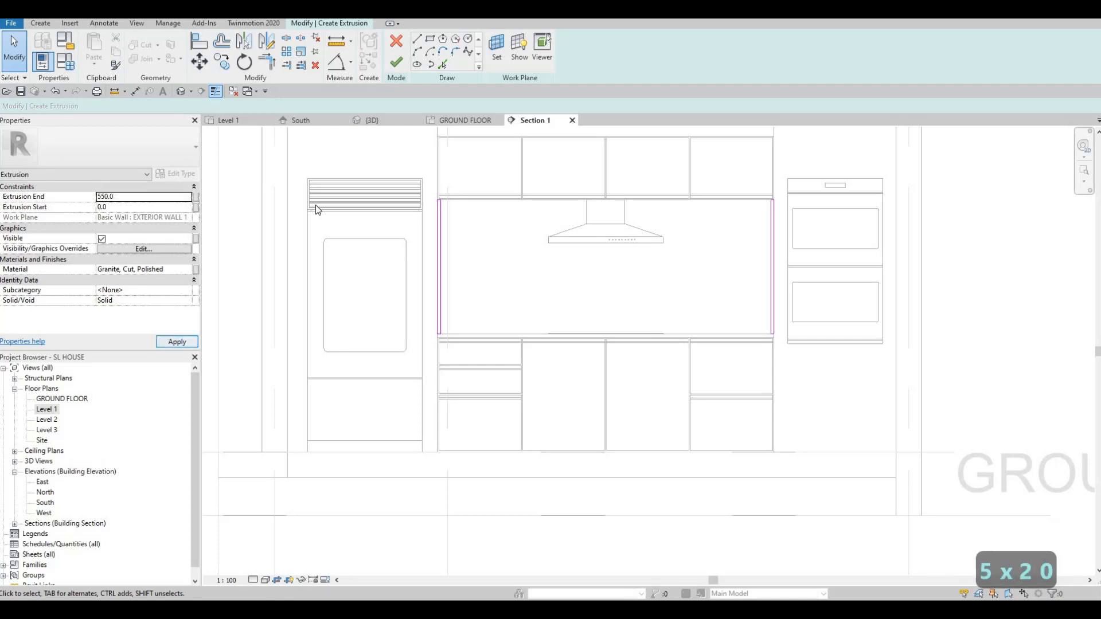
click(380, 122)
key(Escape)
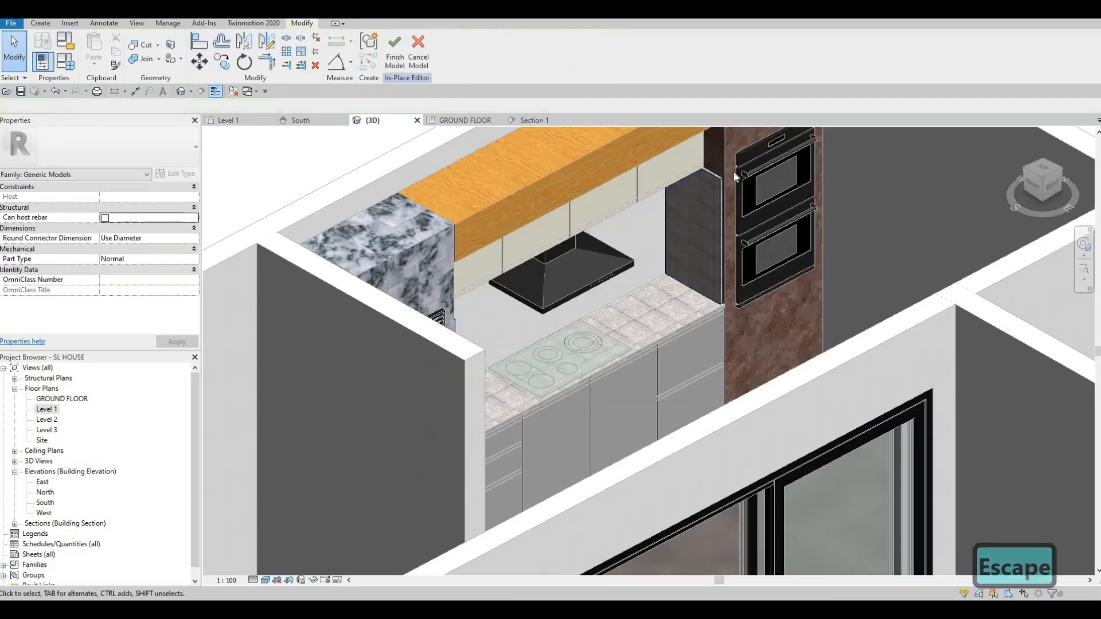
Step: Align the granite side panels' front face with the oven cabinet's front face
scroll(700, 207, up, 5)
key(Escape)
key(Escape)
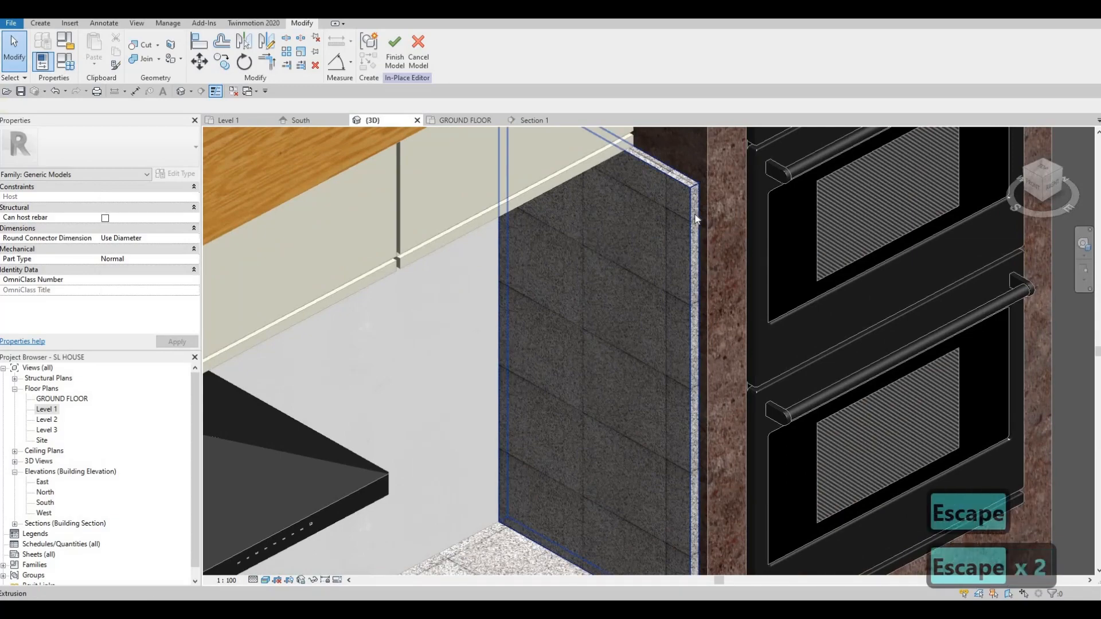
key(a)
key(l)
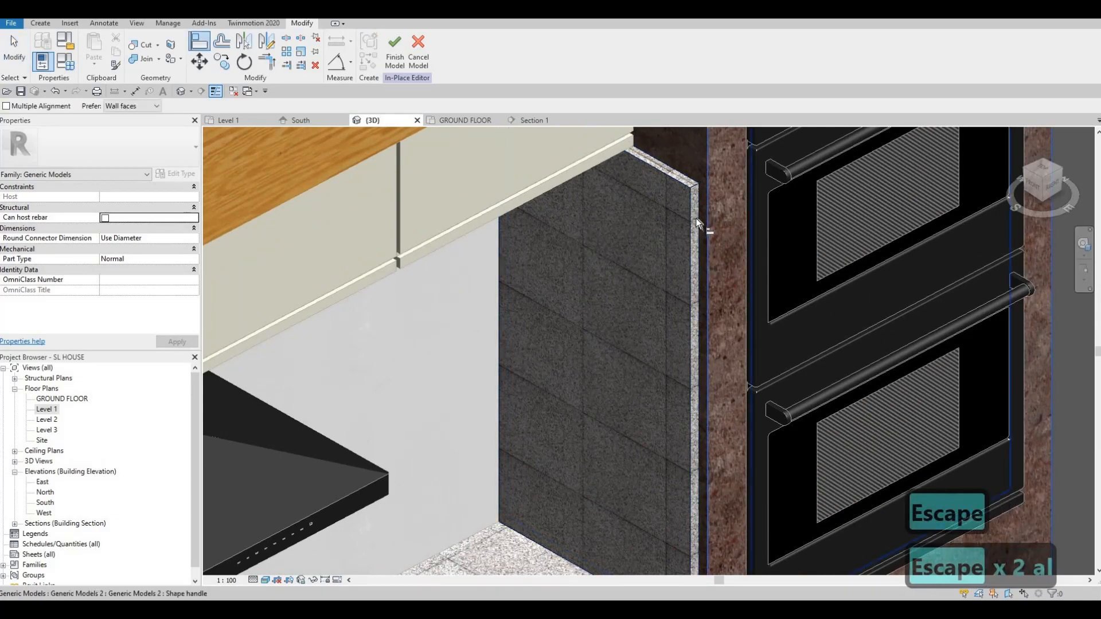
key(Escape)
scroll(668, 229, down, 4)
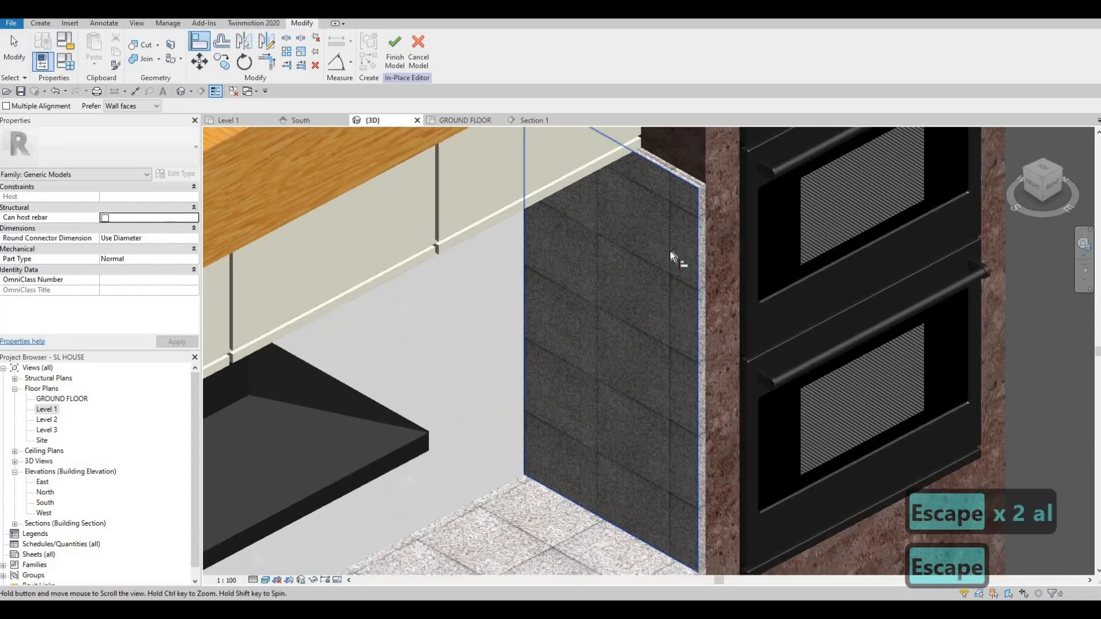
Step: Stretch the top of the granite side panel beside the refrigerator up to the underside of the wood bulkhead
shift+middle_drag(766, 192, 732, 177)
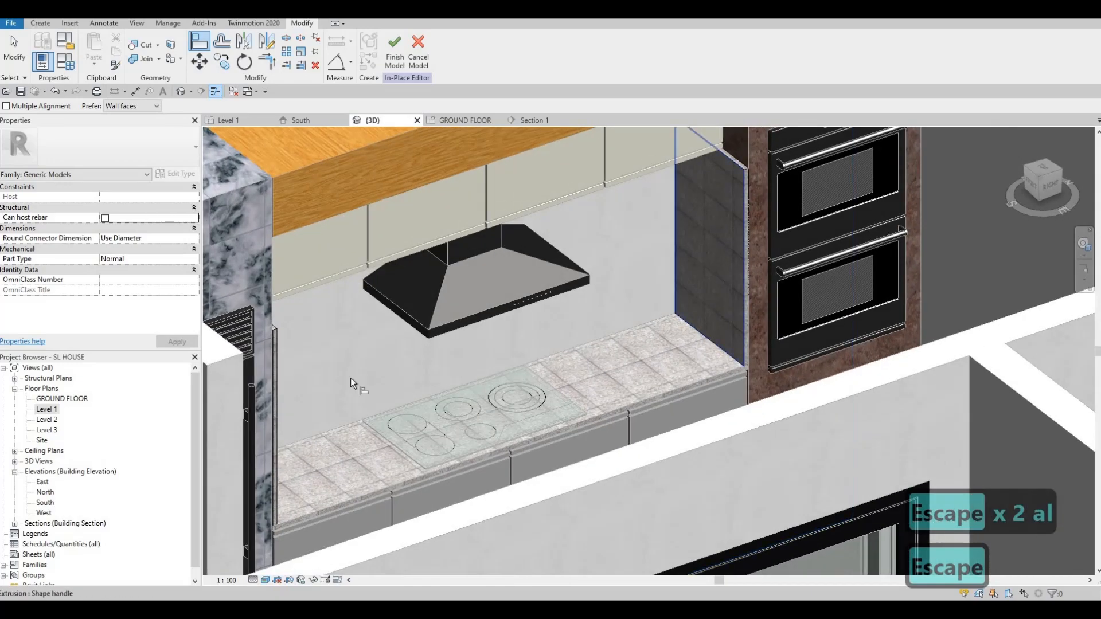
shift+middle_drag(328, 249, 398, 314)
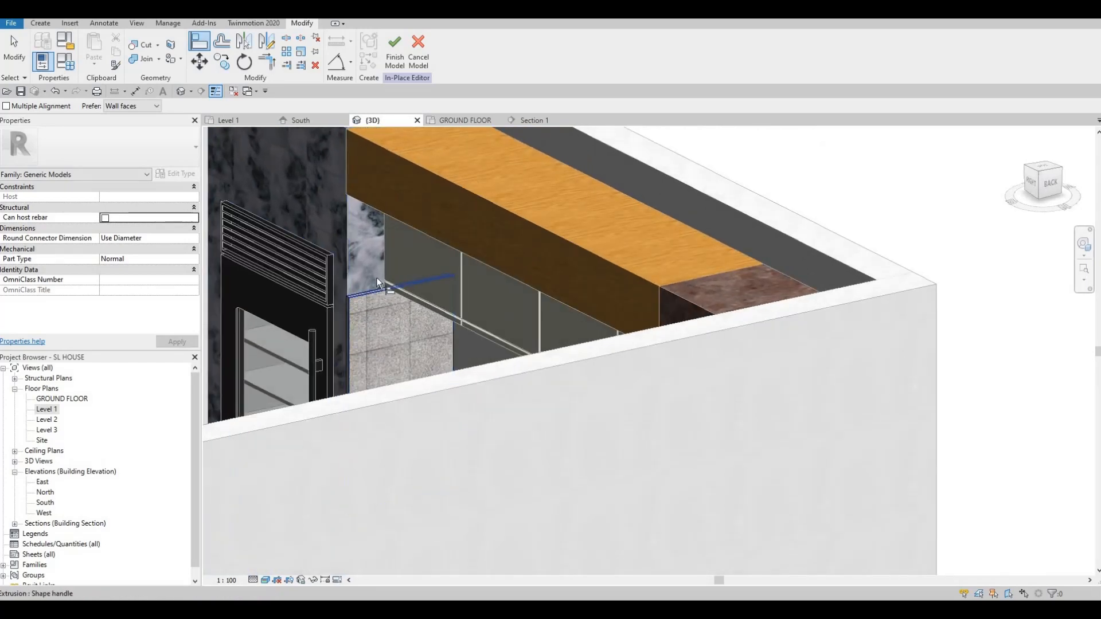
key(Escape)
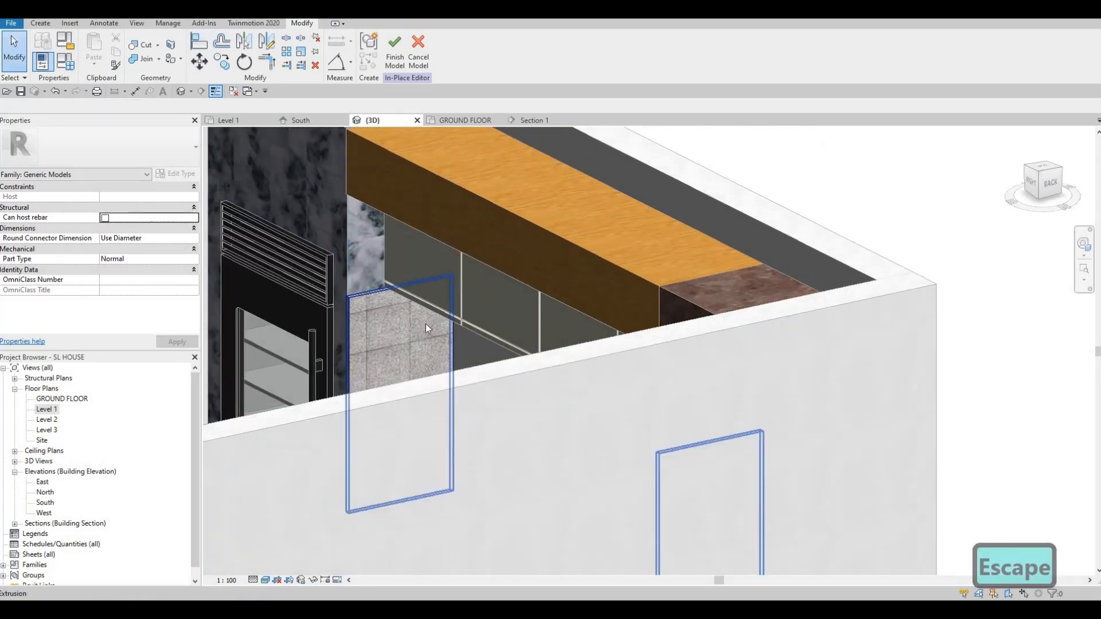
shift+middle_drag(426, 323, 370, 257)
scroll(370, 257, down, 1)
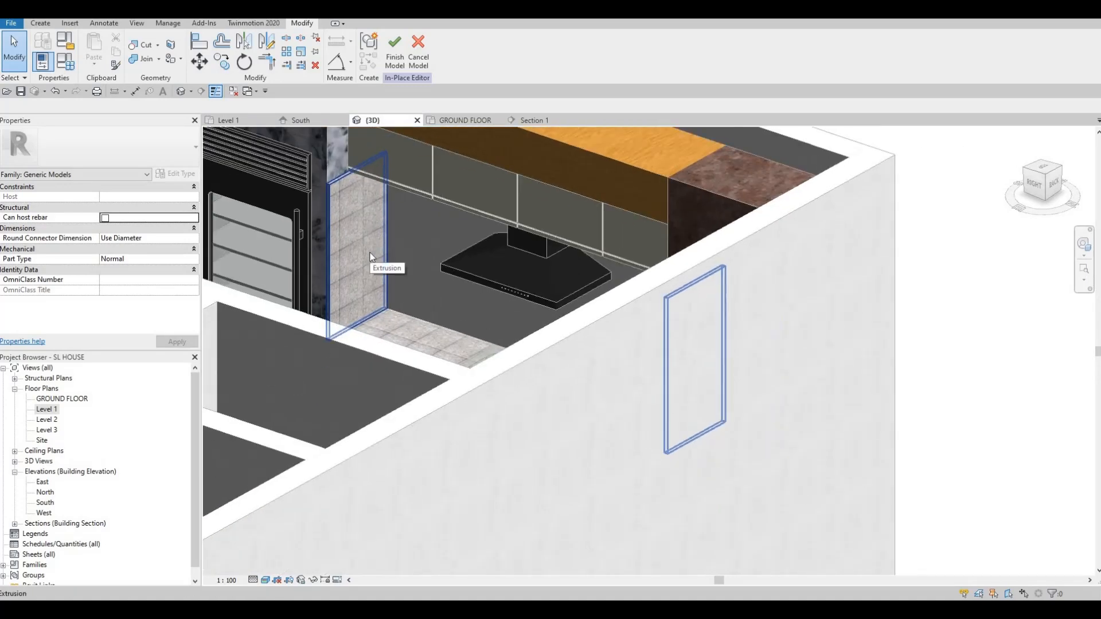
scroll(341, 191, up, 1)
key(Escape)
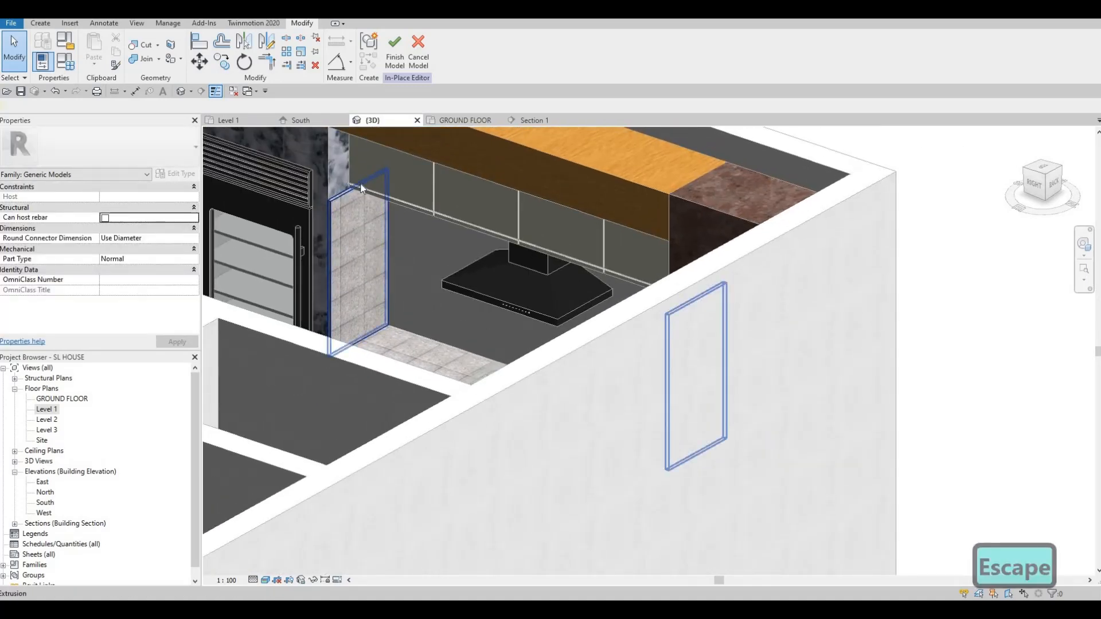
click(361, 185)
scroll(364, 185, up, 1)
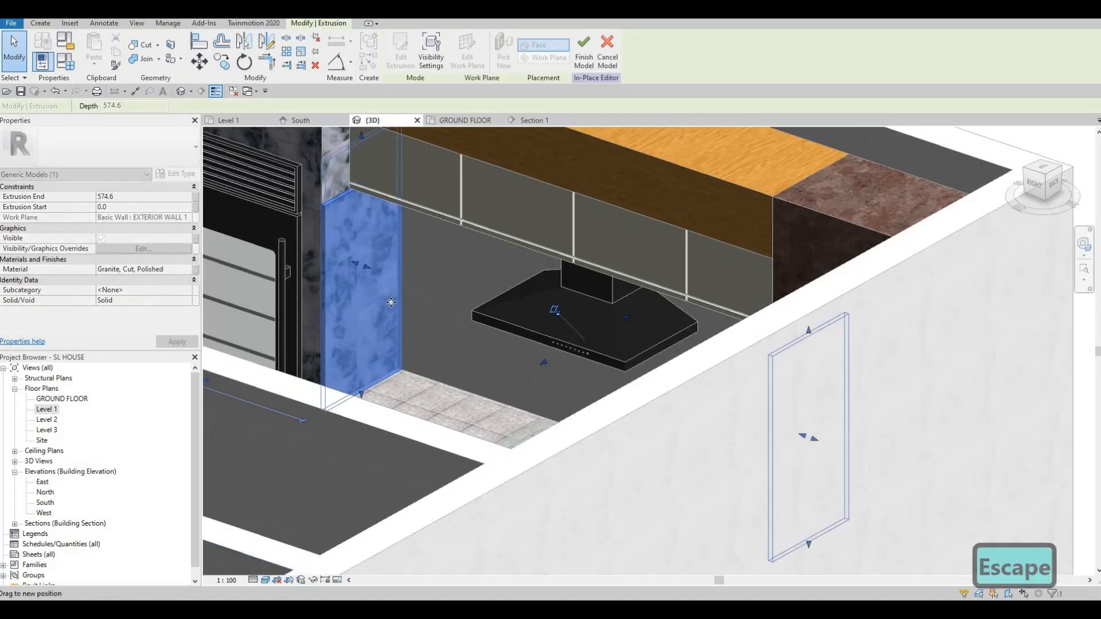
middle_drag(393, 186, 423, 304)
scroll(424, 322, up, 3)
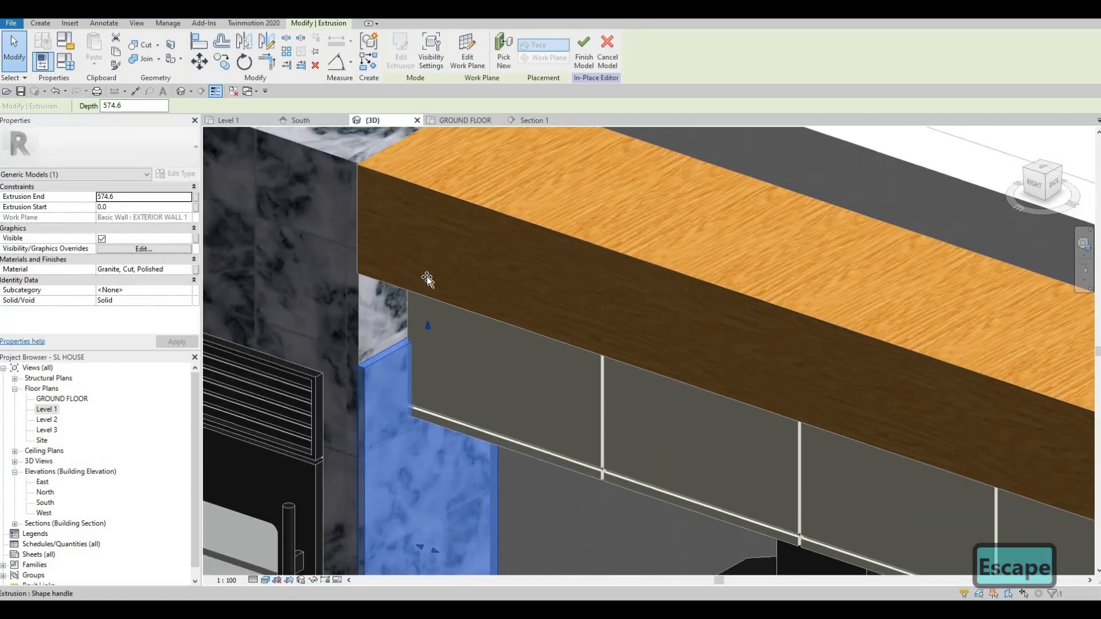
drag(425, 256, 419, 239)
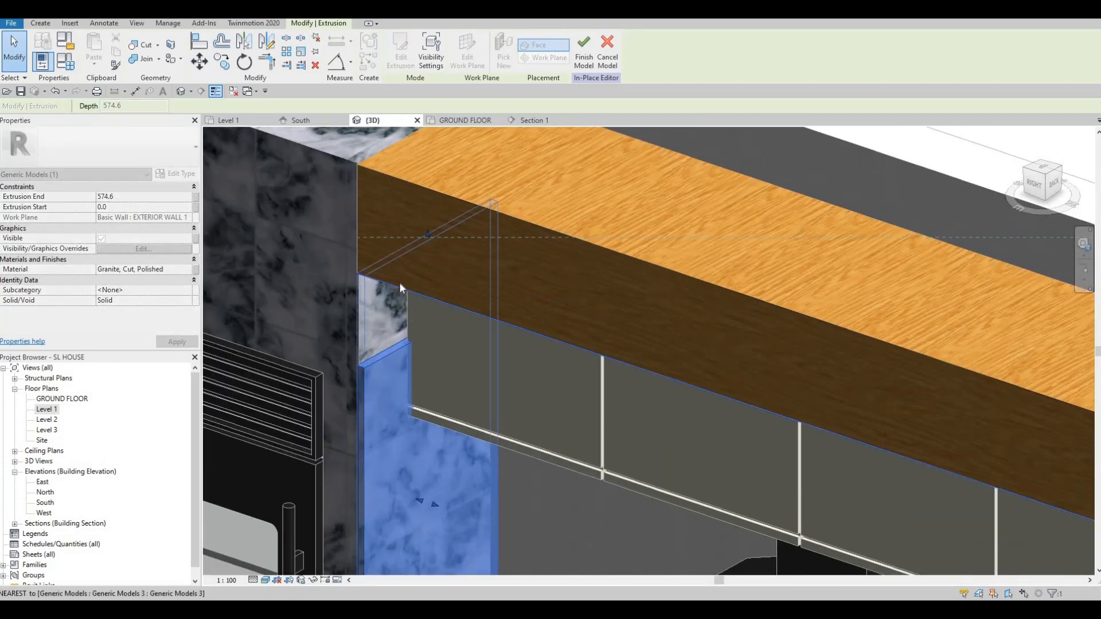
scroll(431, 387, down, 3)
key(Escape)
key(Escape)
Step: Stretch the top of the granite side panel beside the ovens up to the wood bulkhead's underside
shift+middle_drag(431, 387, 586, 428)
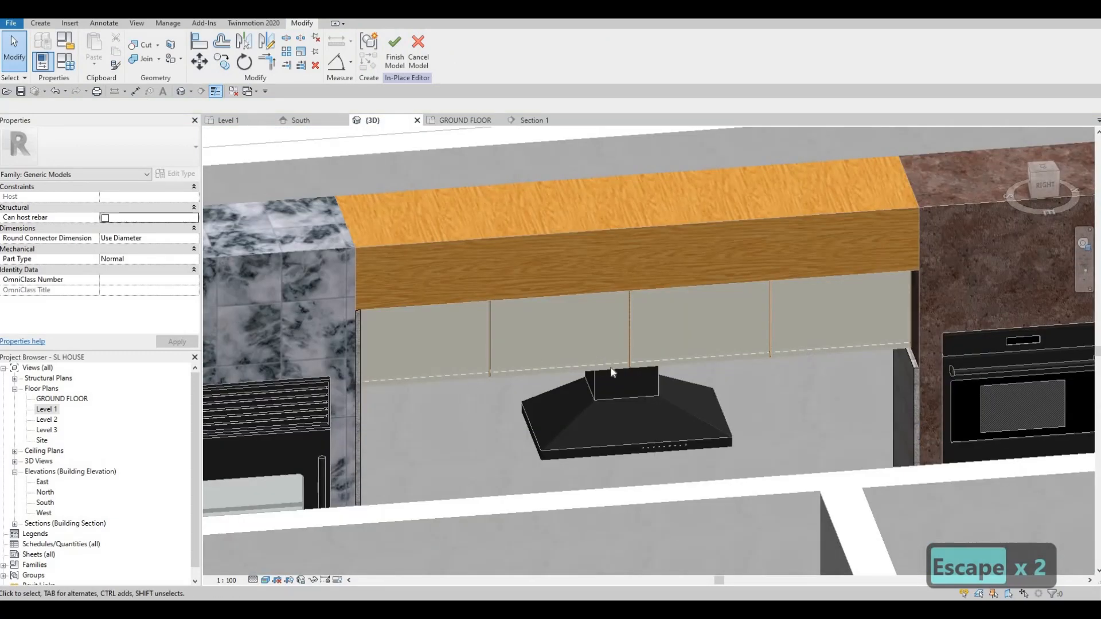
key(Escape)
click(916, 356)
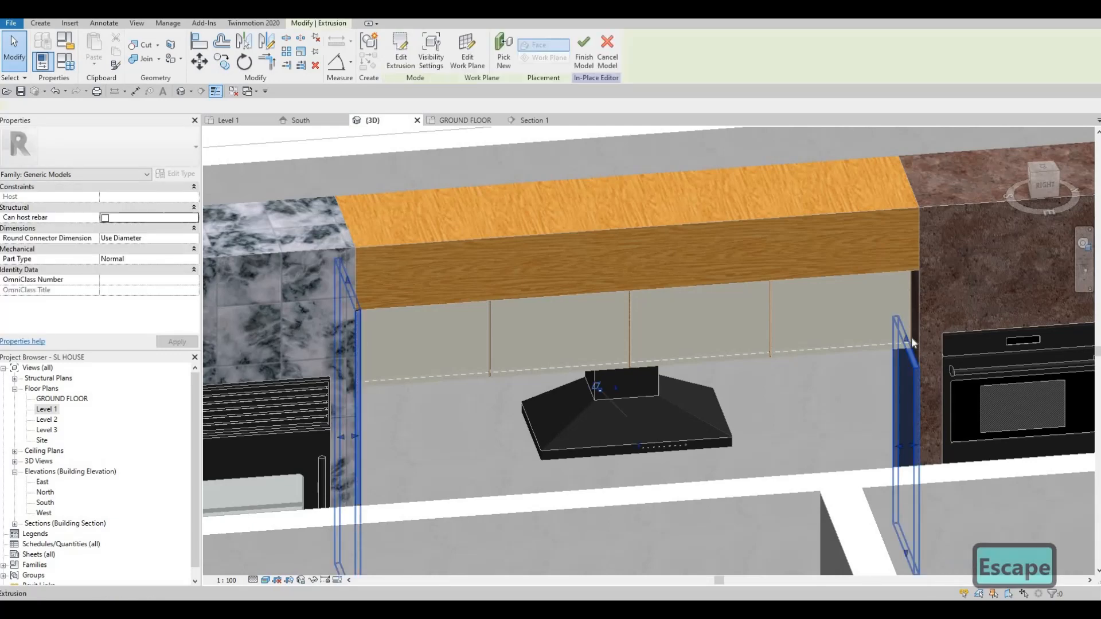
drag(906, 338, 916, 245)
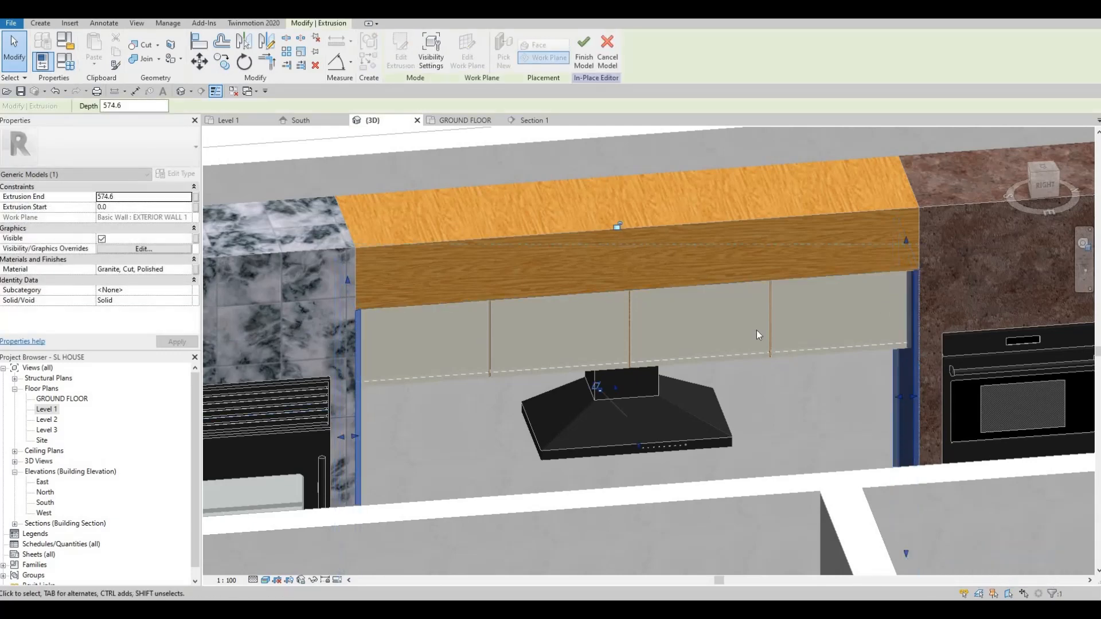
key(Escape)
key(Escape)
Step: Finish the in-place model of the granite side panels
scroll(737, 300, down, 1)
middle_drag(580, 262, 570, 139)
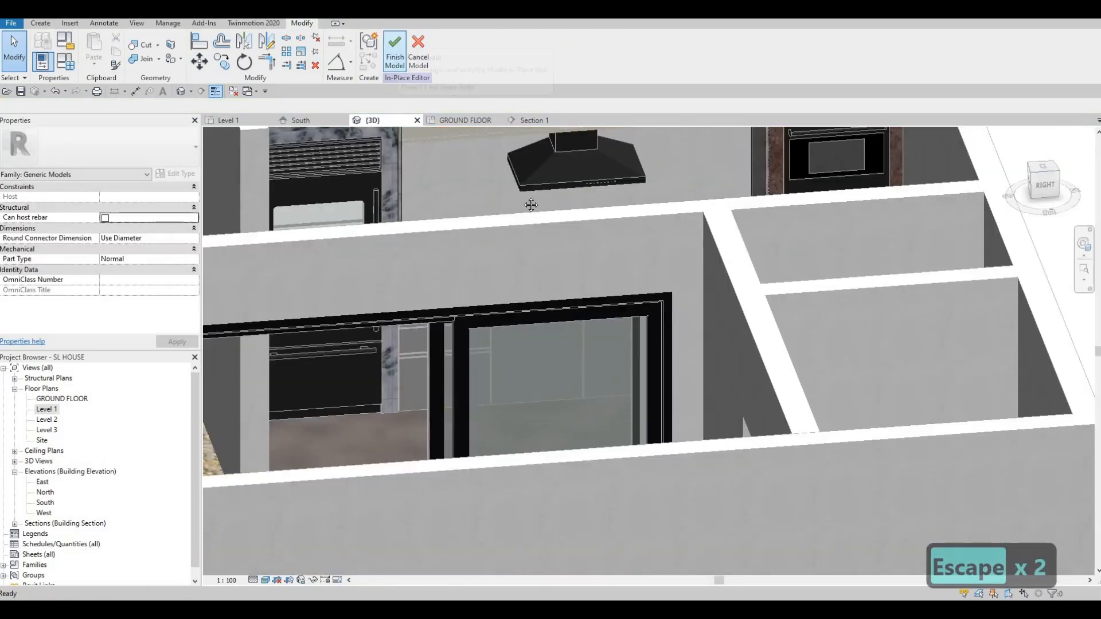
click(395, 50)
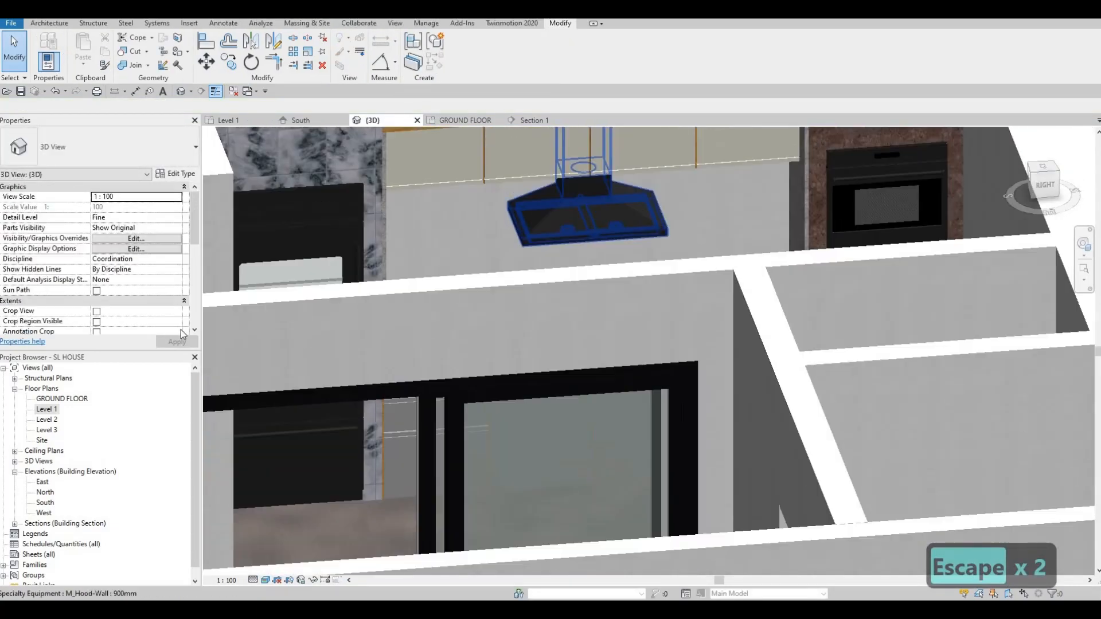
key(Escape)
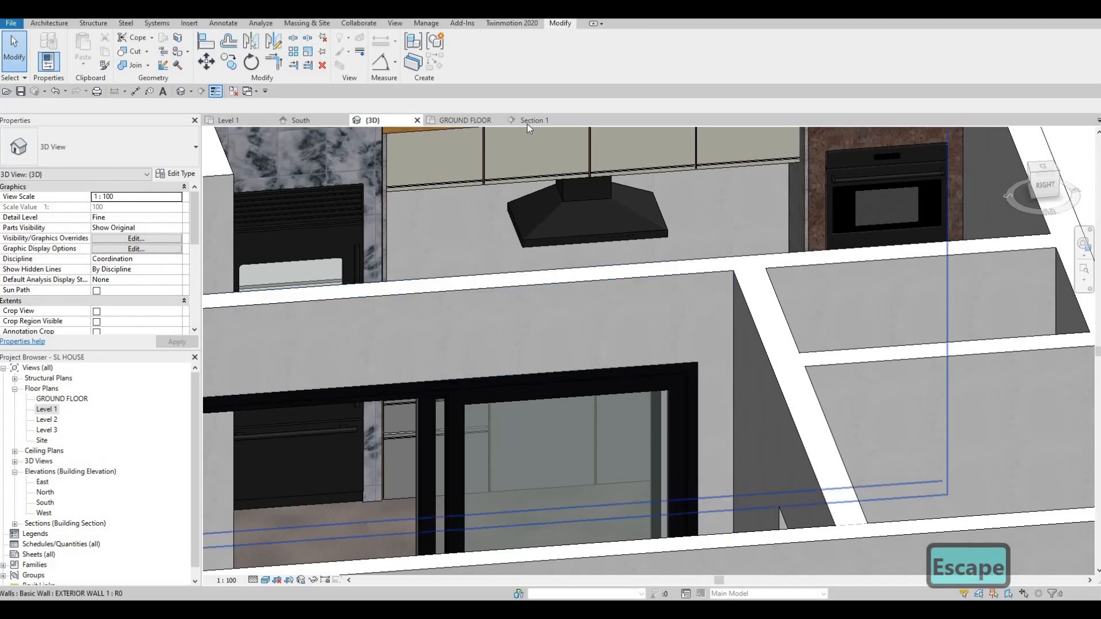
Step: Open the upper cabinets' model for in-place editing in the Section 1 view
click(527, 124)
key(Escape)
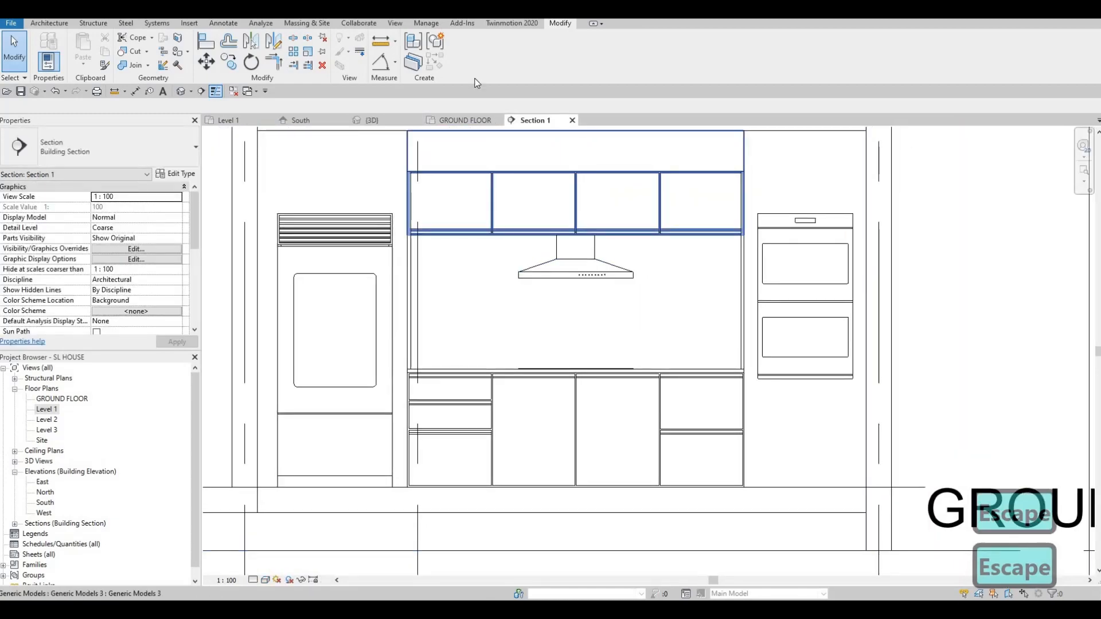
click(462, 62)
scroll(485, 198, up, 1)
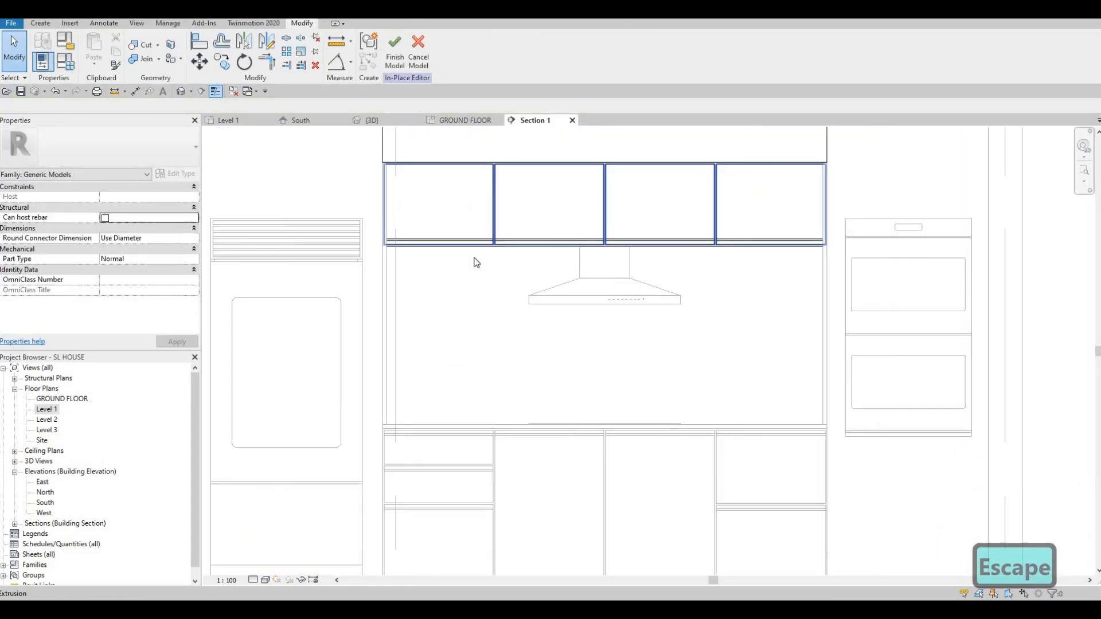
scroll(474, 263, up, 1)
click(475, 269)
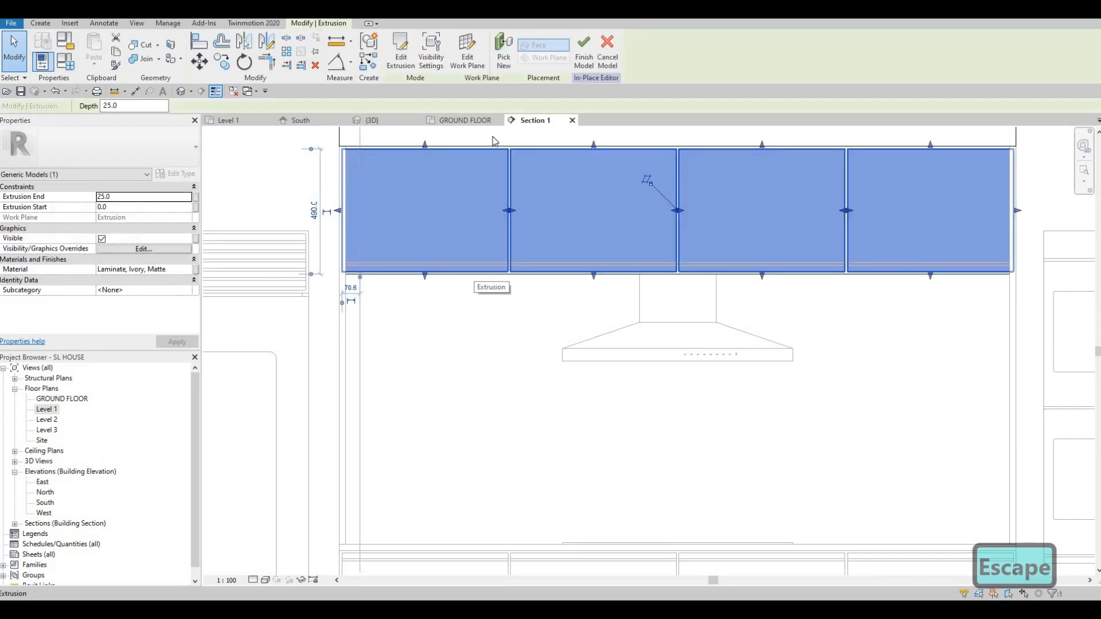
key(Escape)
key(Escape)
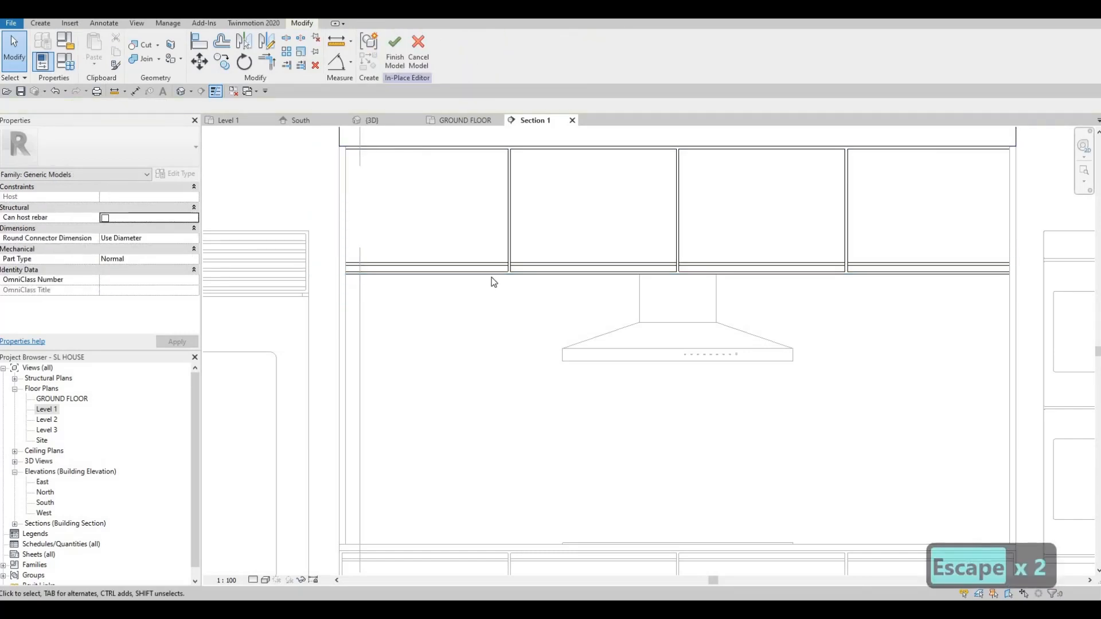
Step: Edit the Glulam 36c cabinet carcass extrusion, align both sketch end lines with the granite panels' inner faces, and finish the sketch
click(491, 272)
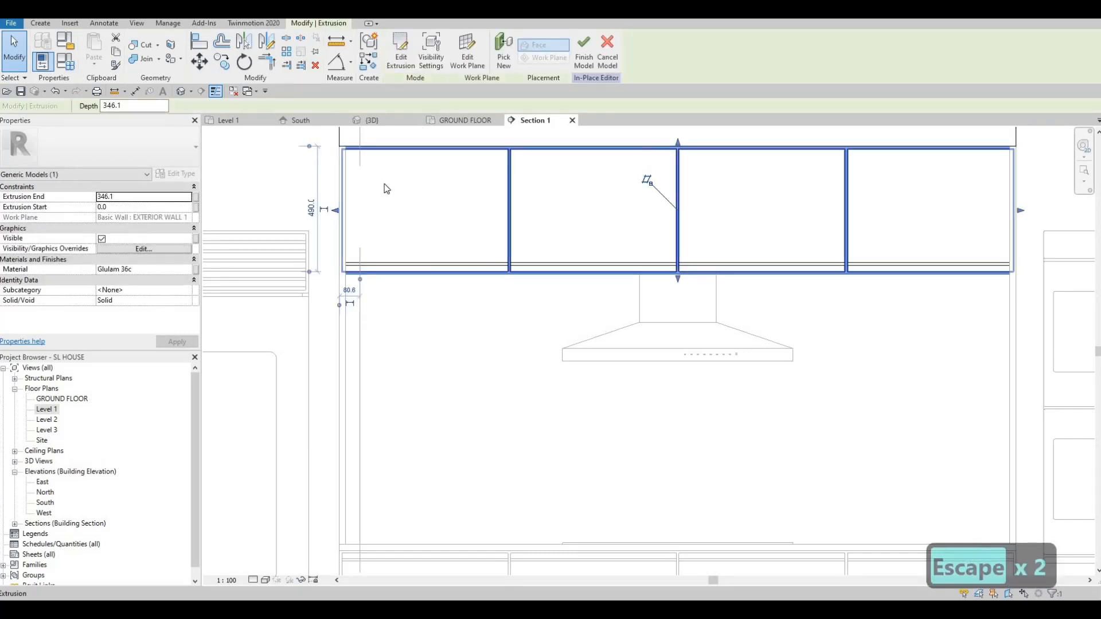
scroll(355, 220, up, 2)
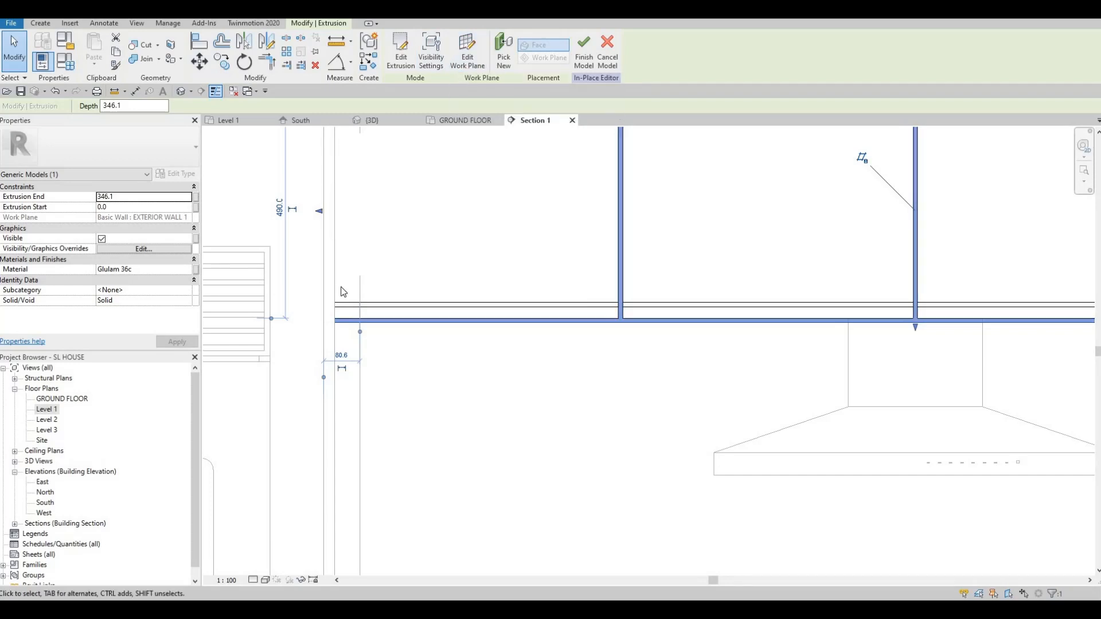
scroll(337, 284, down, 2)
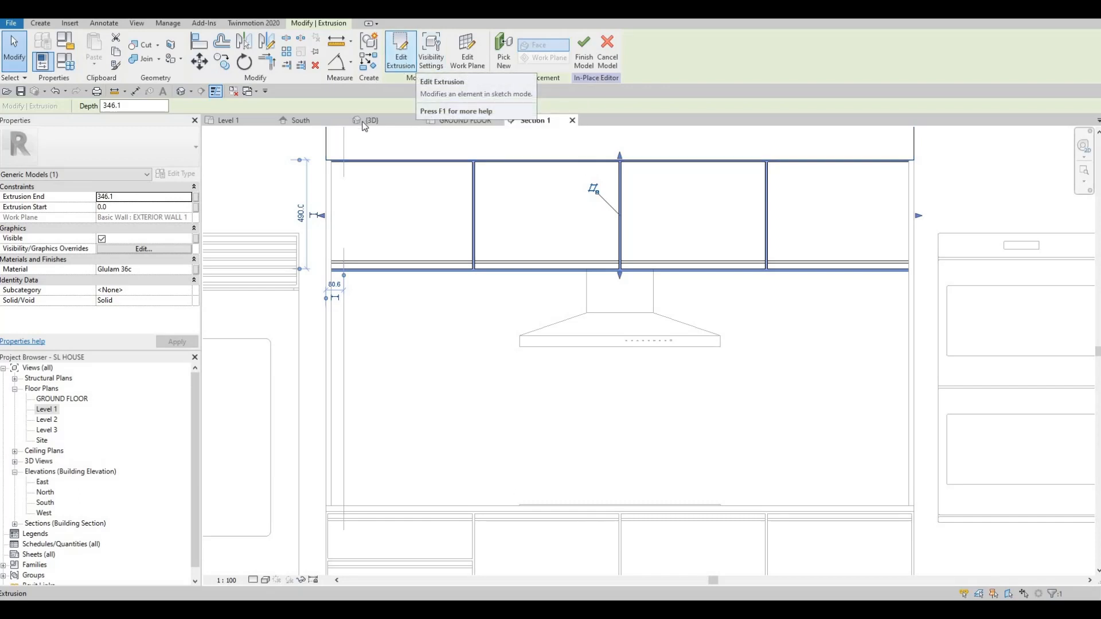
click(400, 56)
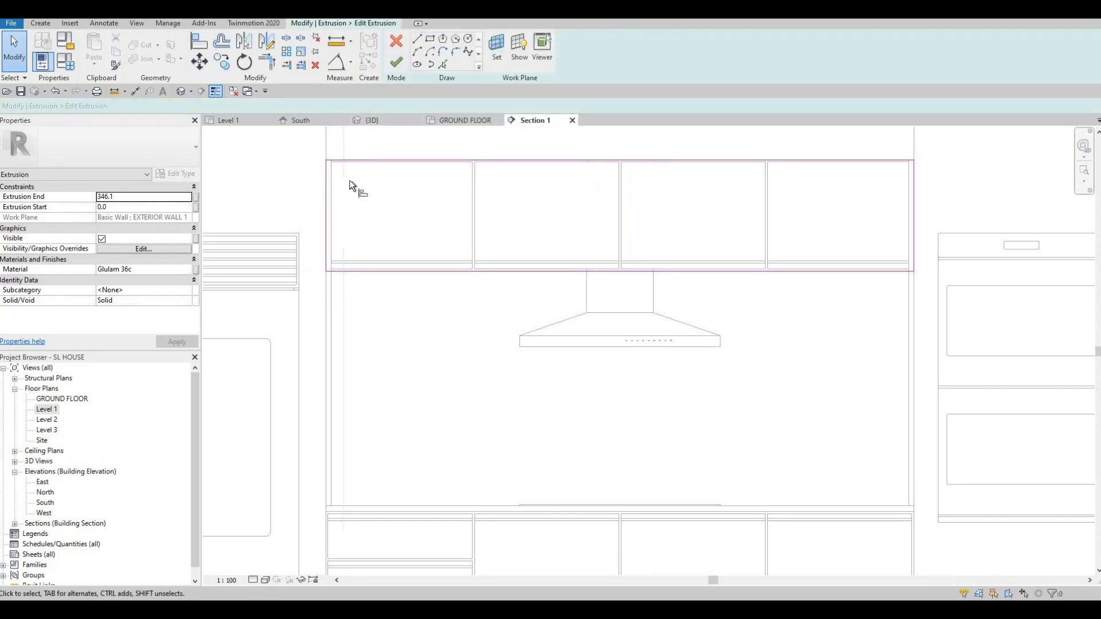
key(a)
key(l)
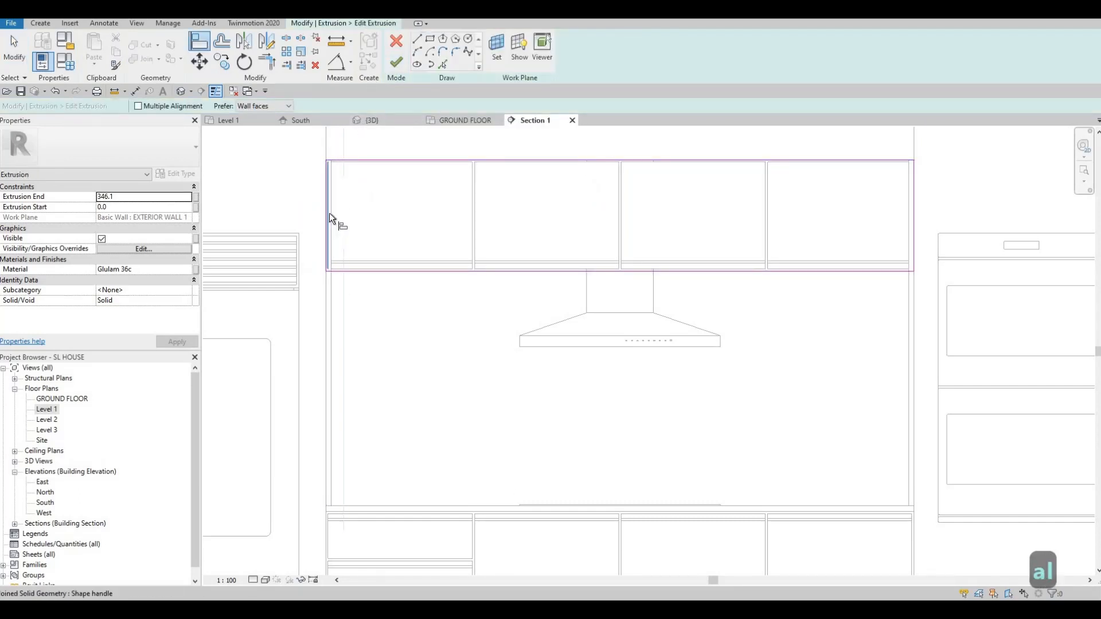
click(332, 213)
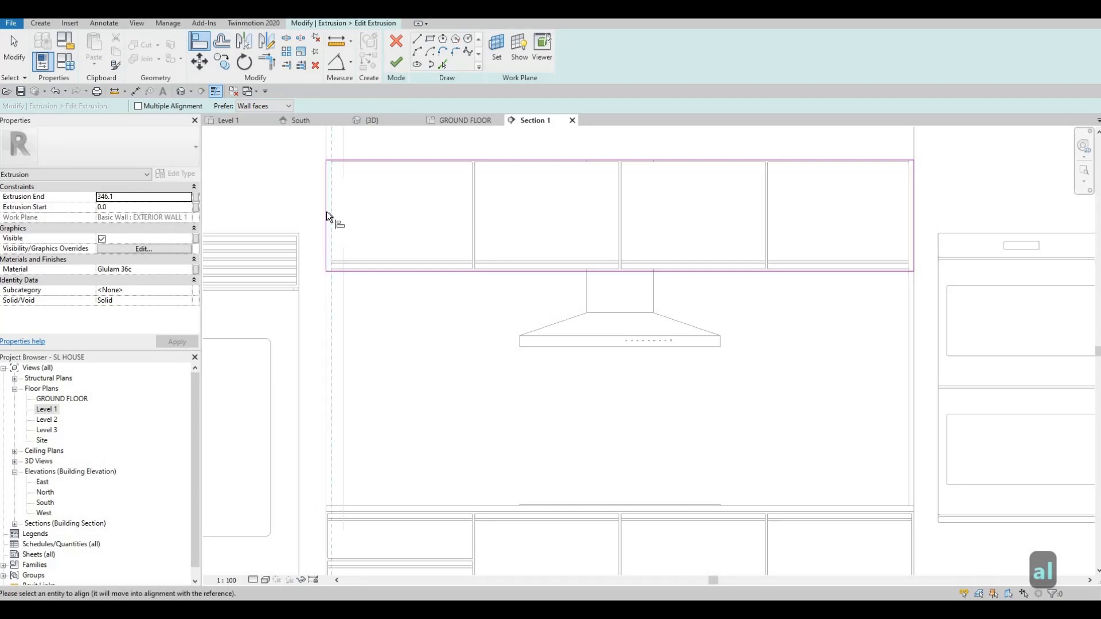
click(327, 213)
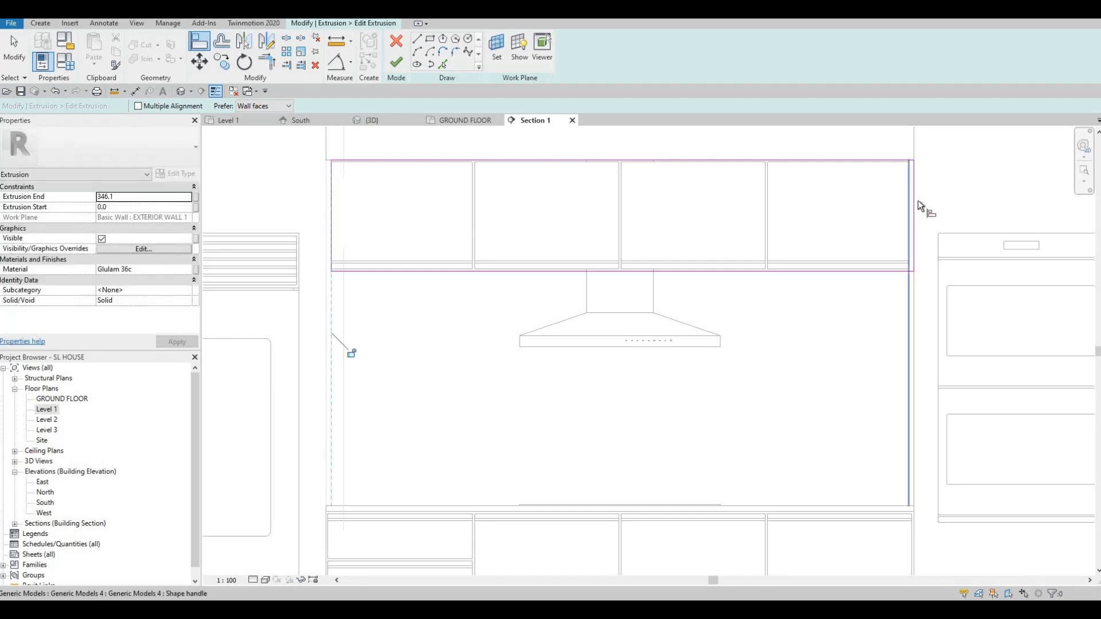
click(919, 204)
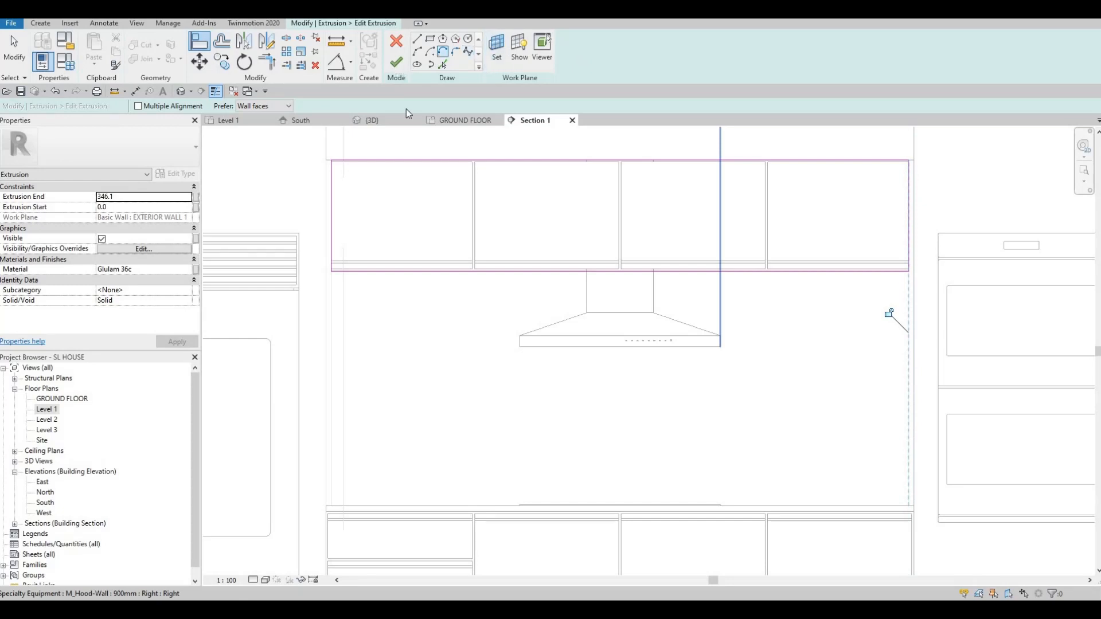
click(397, 62)
key(Escape)
key(Escape)
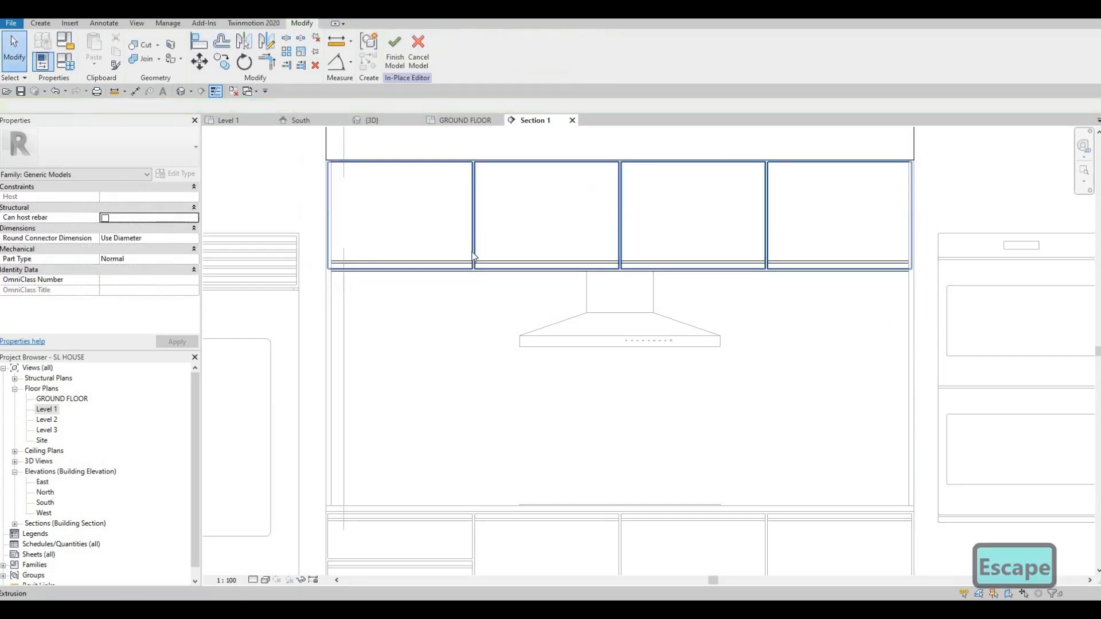
Step: Edit the ivory laminate door extrusion's sketch and align the outer edges of both end doors with the granite panels' inner faces
click(476, 254)
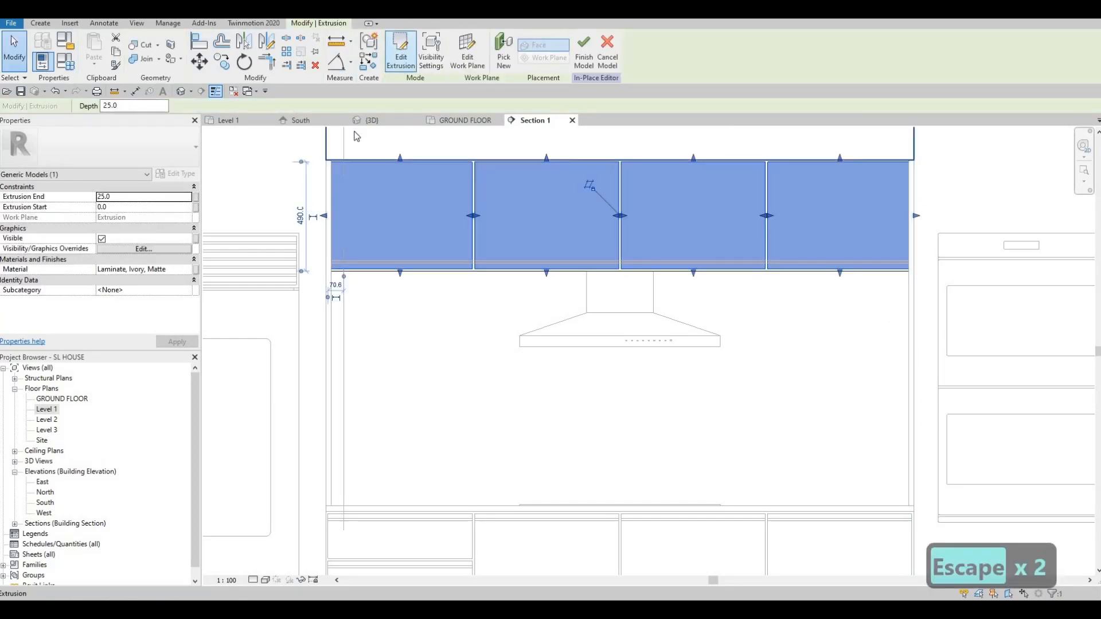
double_click(330, 187)
scroll(329, 194, up, 3)
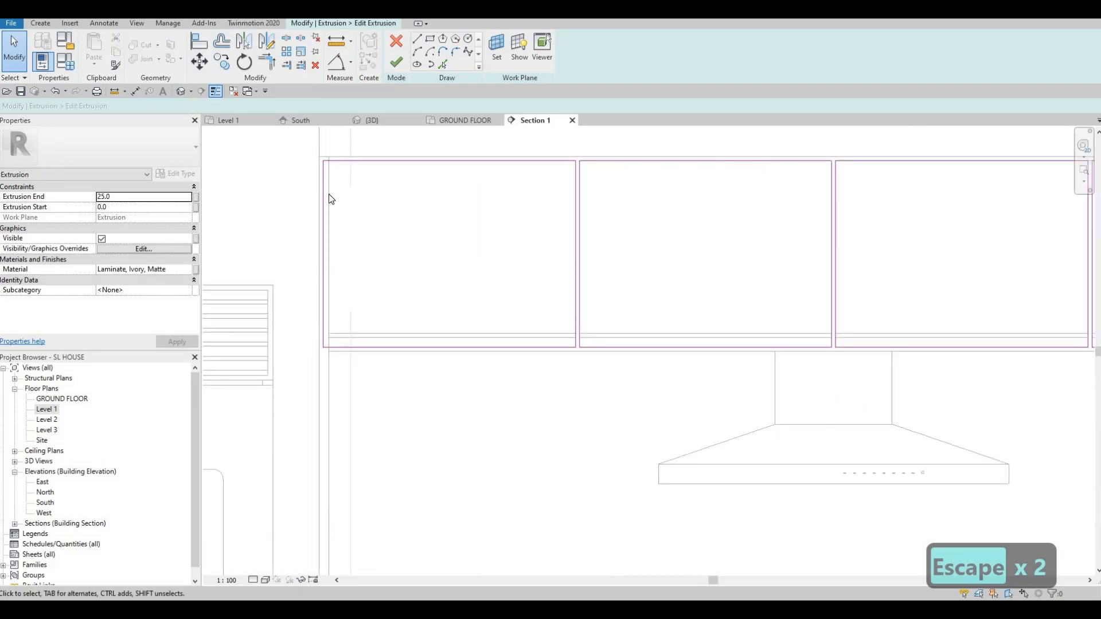
key(a)
key(l)
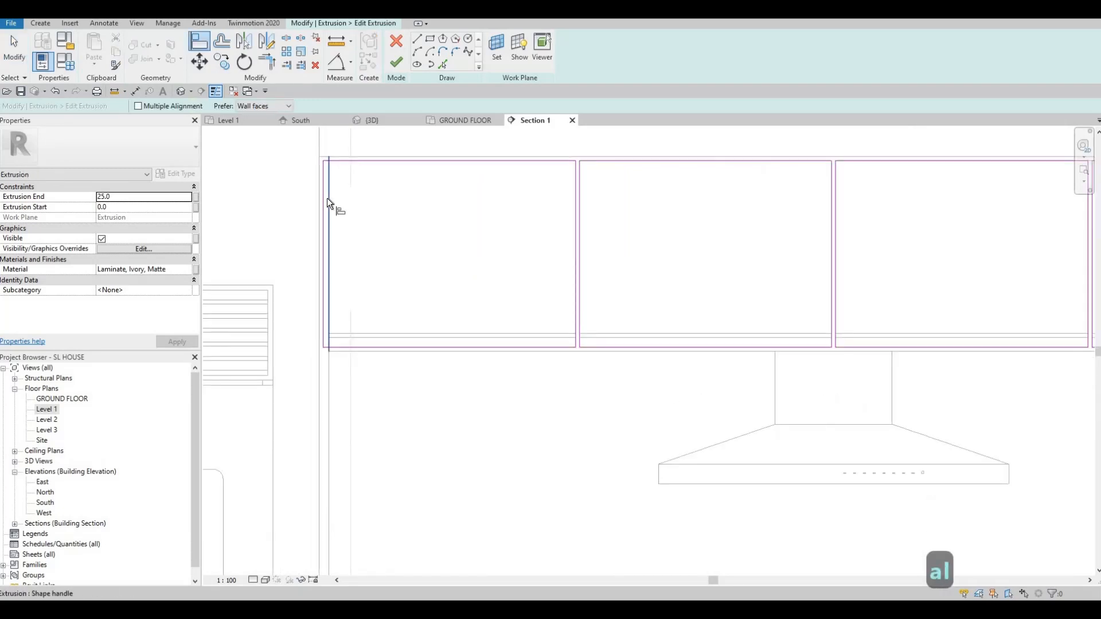
middle_drag(801, 249, 597, 250)
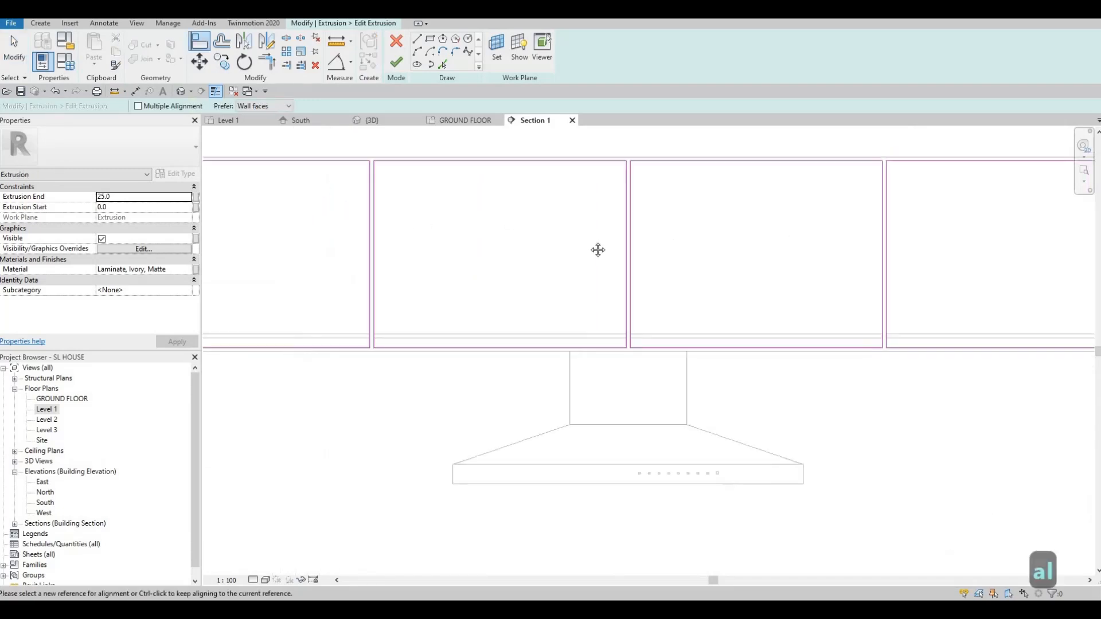
scroll(718, 219, down, 2)
middle_drag(974, 222, 766, 232)
scroll(766, 226, up, 2)
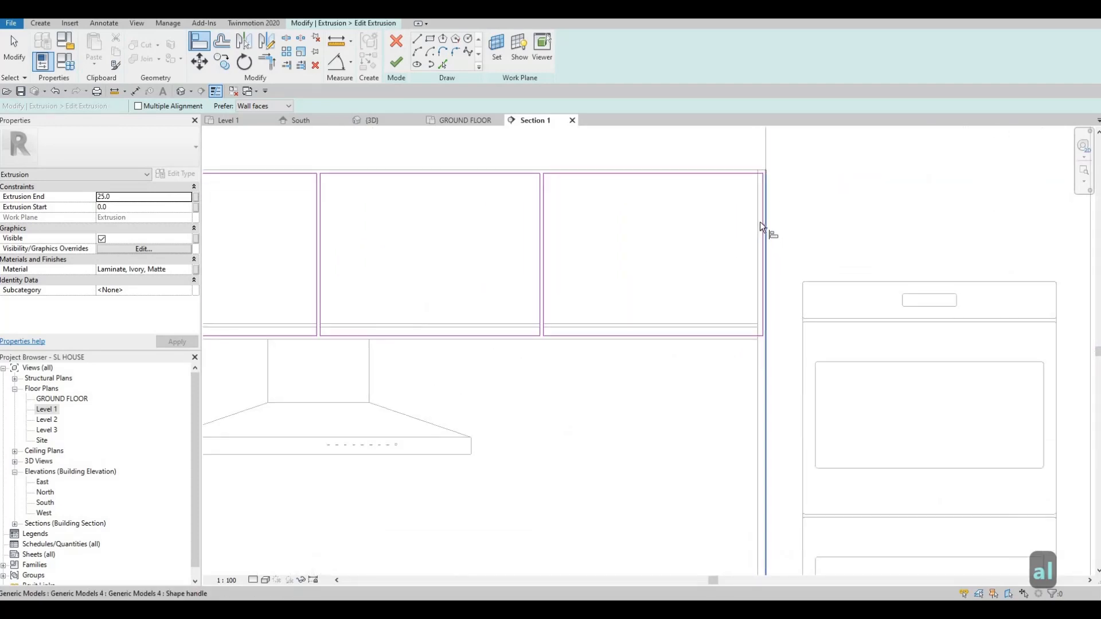
click(759, 222)
click(758, 220)
scroll(758, 222, up, 2)
key(Escape)
key(Escape)
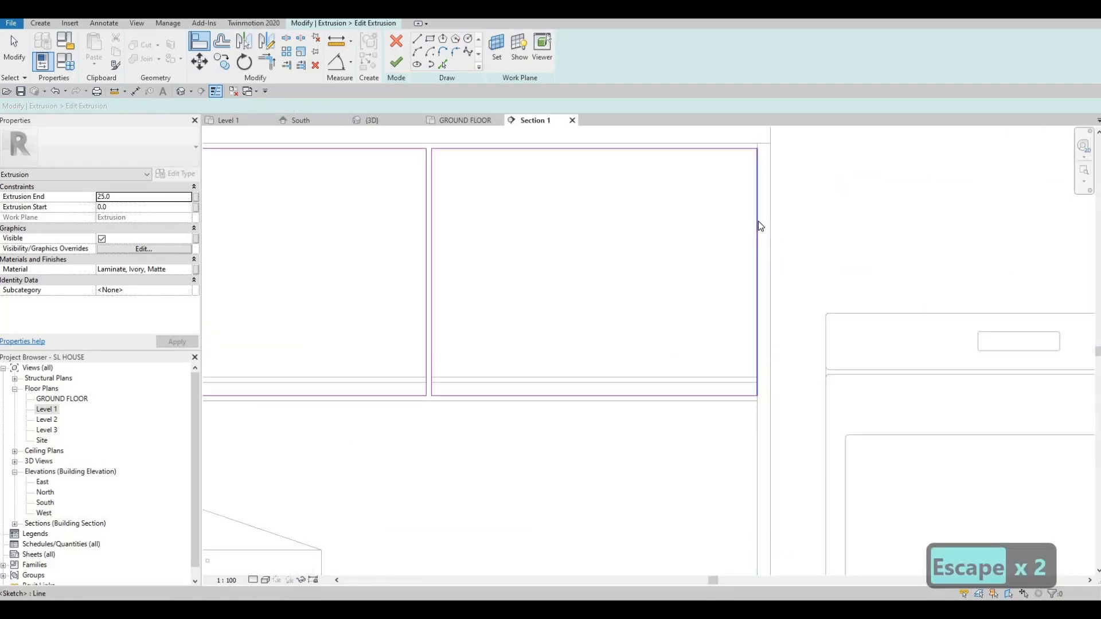
Step: Set the width of the upper cabinet door nearest the ovens to 623.2 mm by moving its outer edge
click(757, 221)
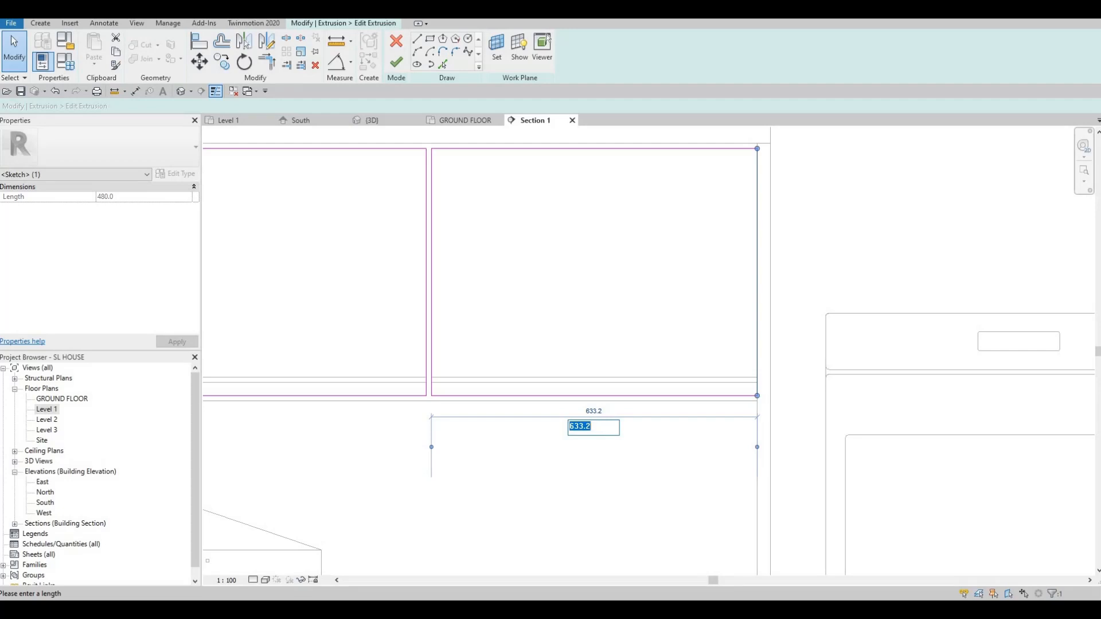
click(591, 330)
scroll(591, 327, down, 2)
middle_drag(476, 306, 910, 310)
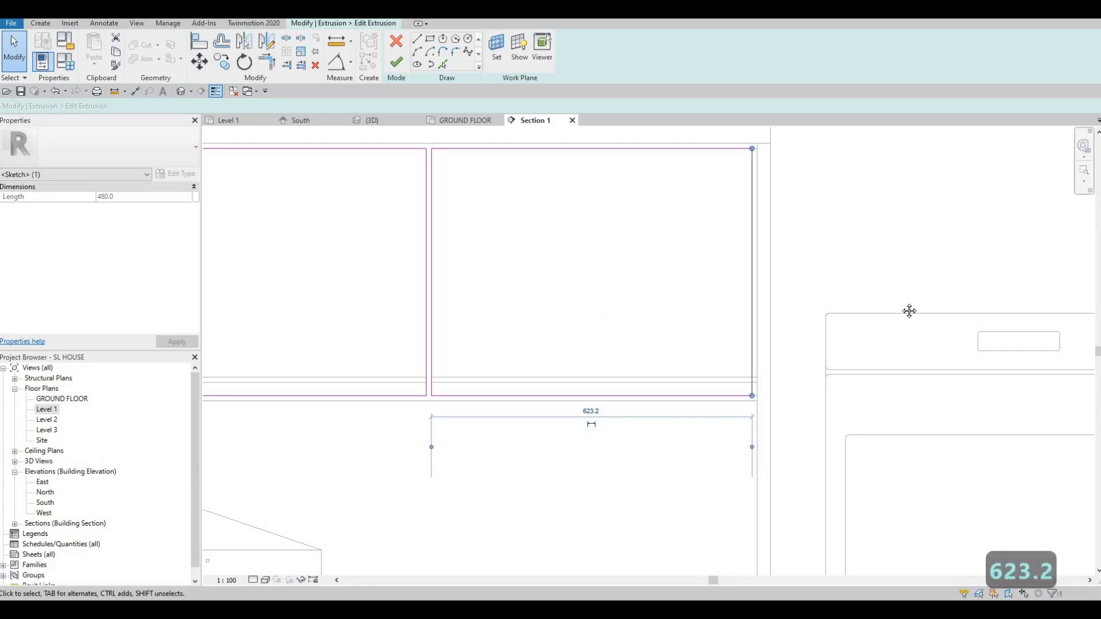
Step: Set the width of the upper cabinet door nearest the refrigerator to 623.2 mm by moving its outer edge
middle_drag(402, 287, 803, 298)
scroll(597, 296, down, 1)
middle_drag(551, 291, 598, 292)
scroll(598, 290, up, 2)
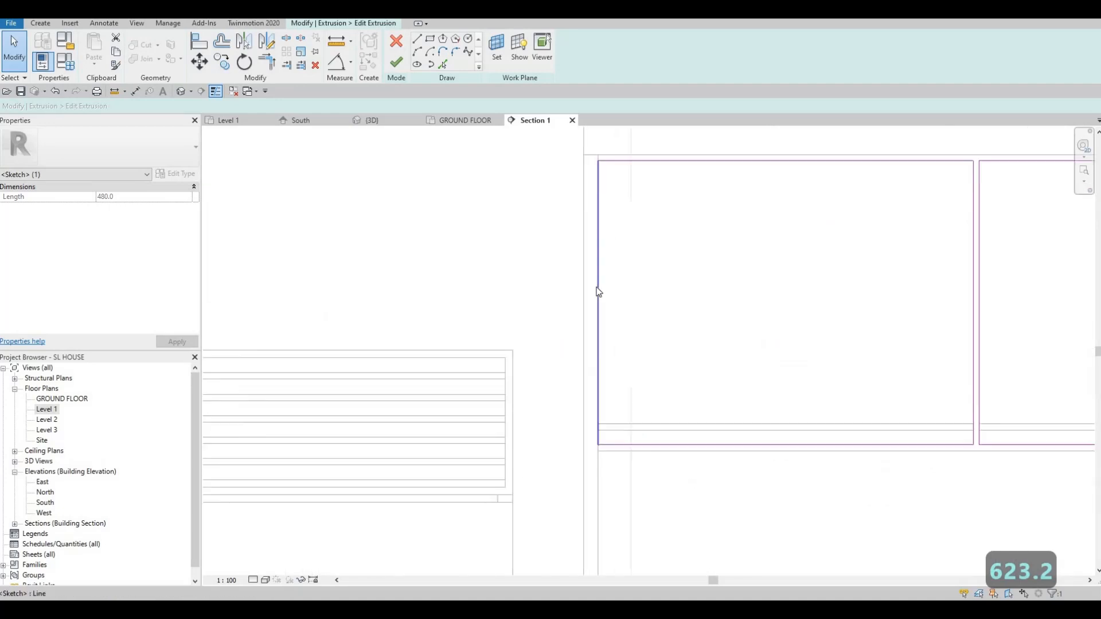
key(Escape)
click(597, 290)
middle_drag(504, 351, 459, 306)
scroll(579, 289, down, 1)
middle_drag(601, 225, 501, 238)
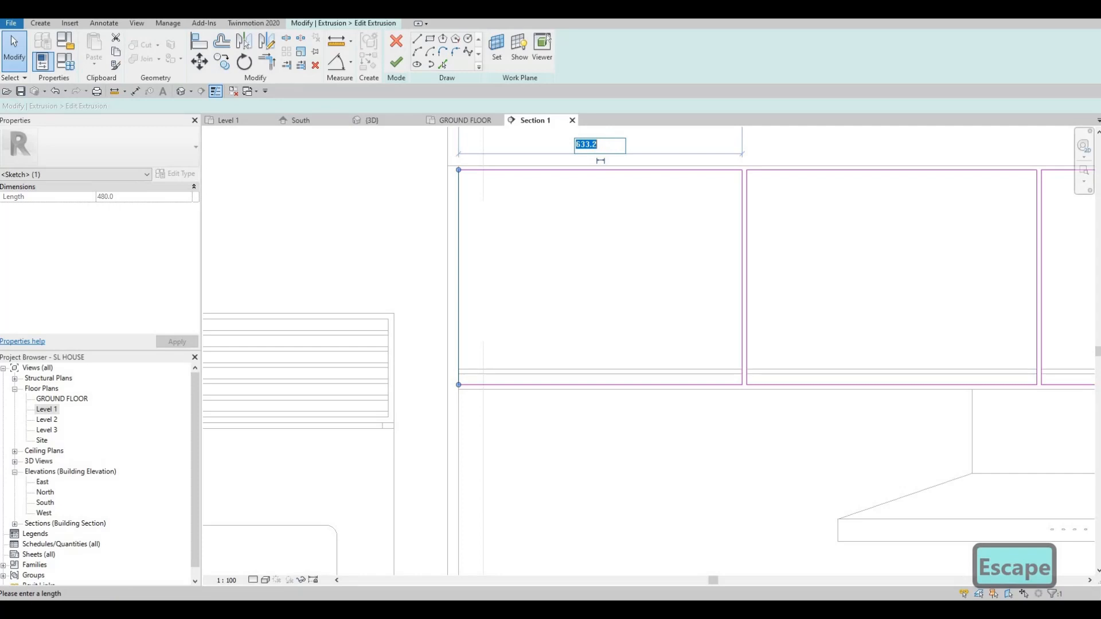
text(623.2)
key(Return)
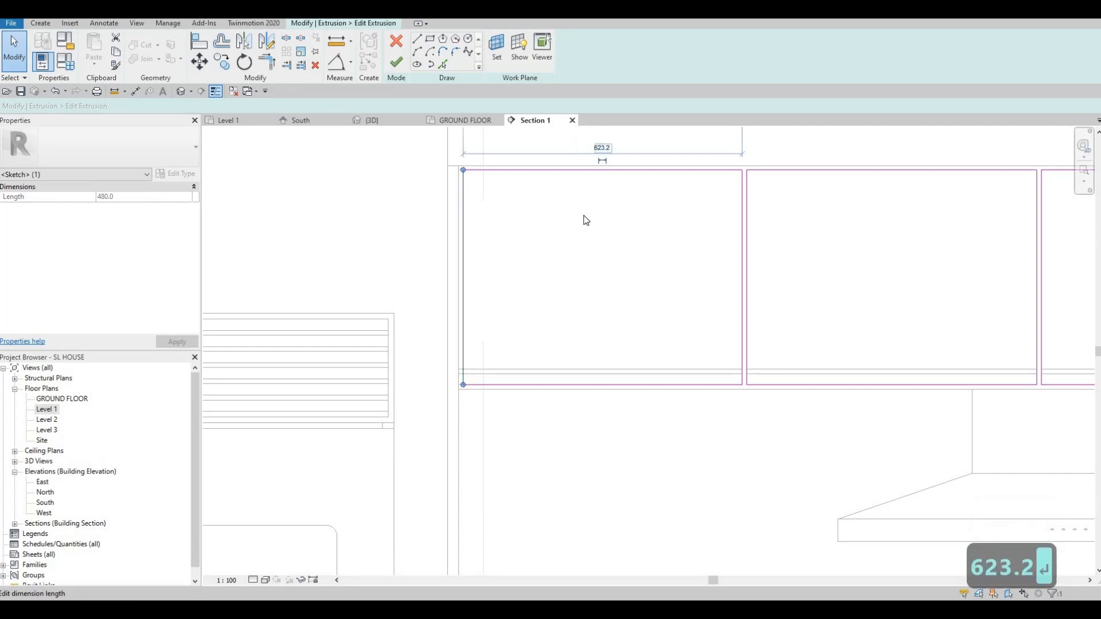
key(Escape)
Step: Finish the ivory laminate door extrusion's sketch and the upper cabinets' in-place model
middle_drag(526, 255, 427, 277)
key(Escape)
scroll(428, 277, down, 2)
click(397, 57)
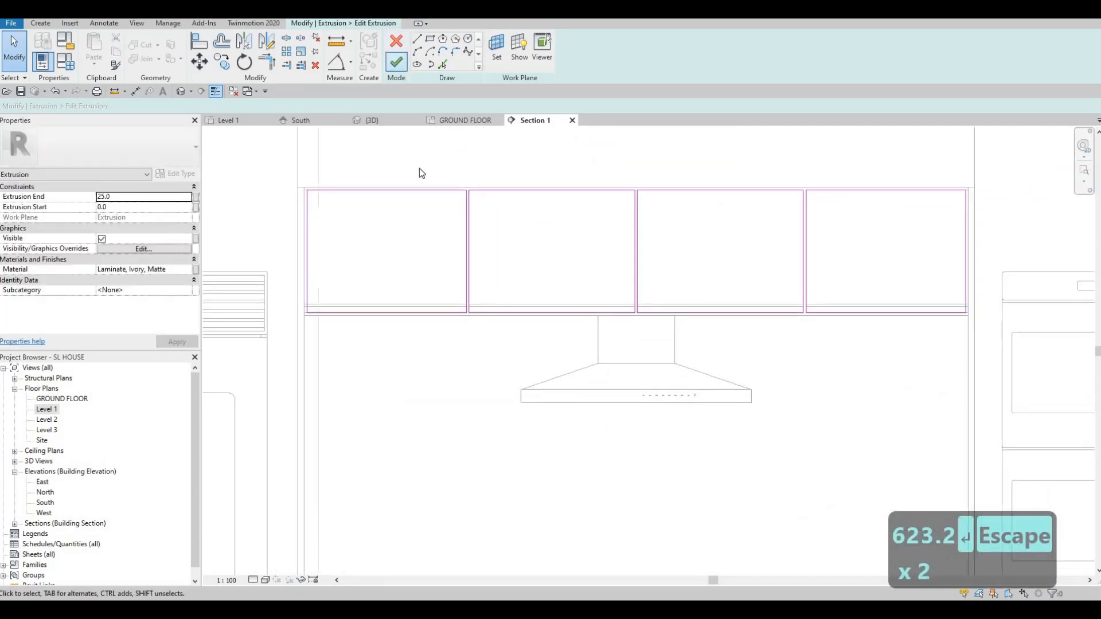
key(Escape)
key(Escape)
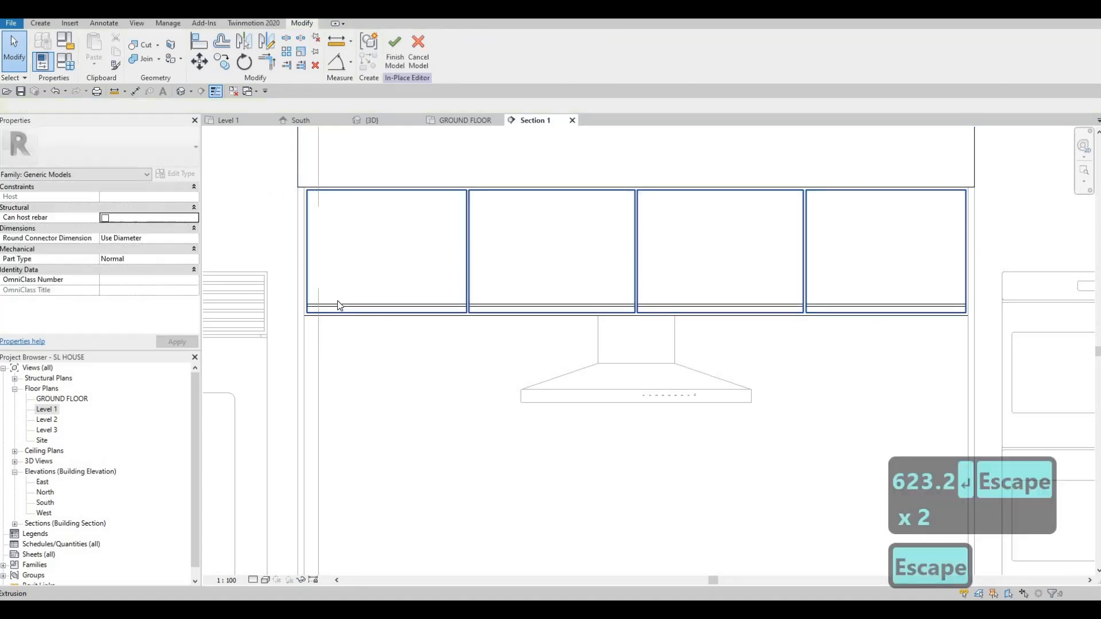
scroll(344, 310, up, 3)
click(396, 57)
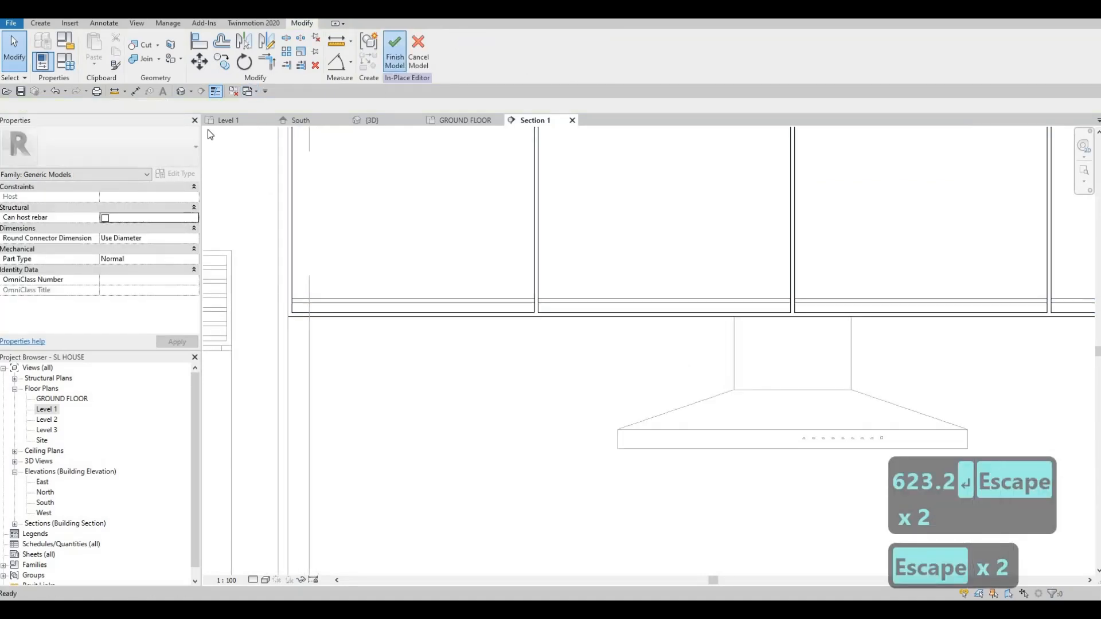
Step: Examine the fit of the upper cabinets between the granite side panels in the 3D view, and return to the Section 1 view
scroll(331, 195, down, 2)
scroll(331, 195, up, 1)
click(373, 120)
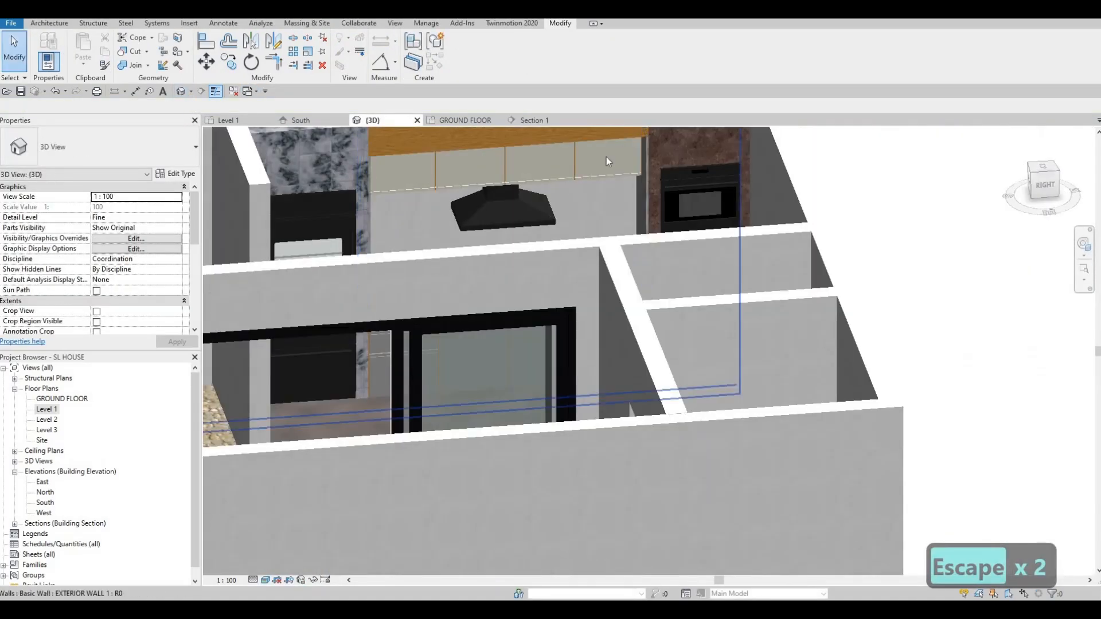
scroll(631, 163, up, 3)
scroll(607, 176, up, 3)
scroll(710, 191, up, 3)
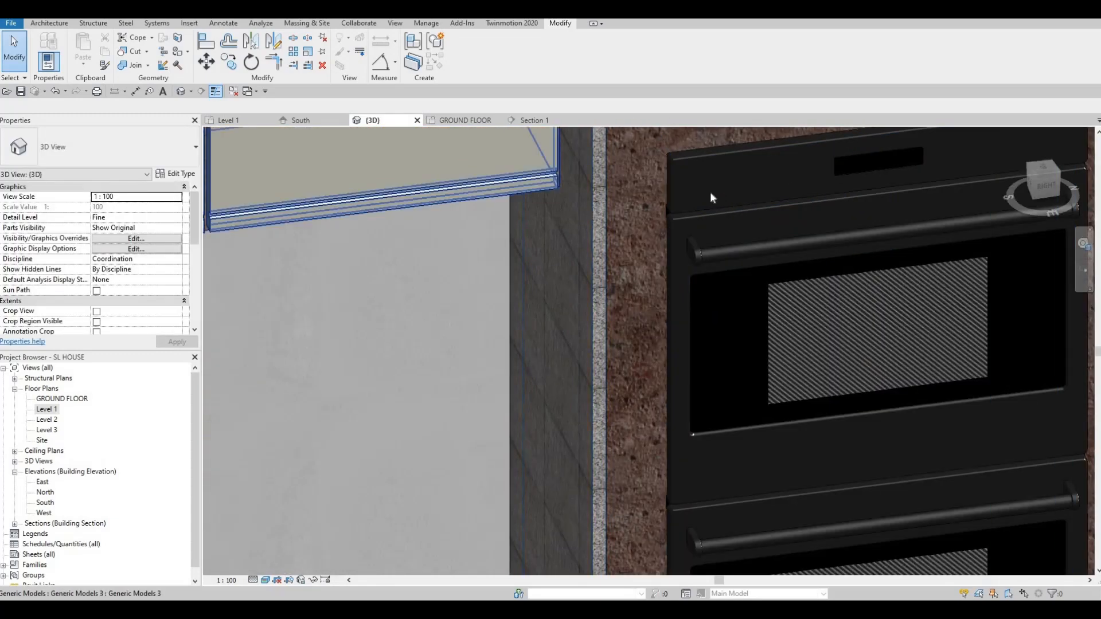
scroll(771, 223, down, 5)
click(588, 283)
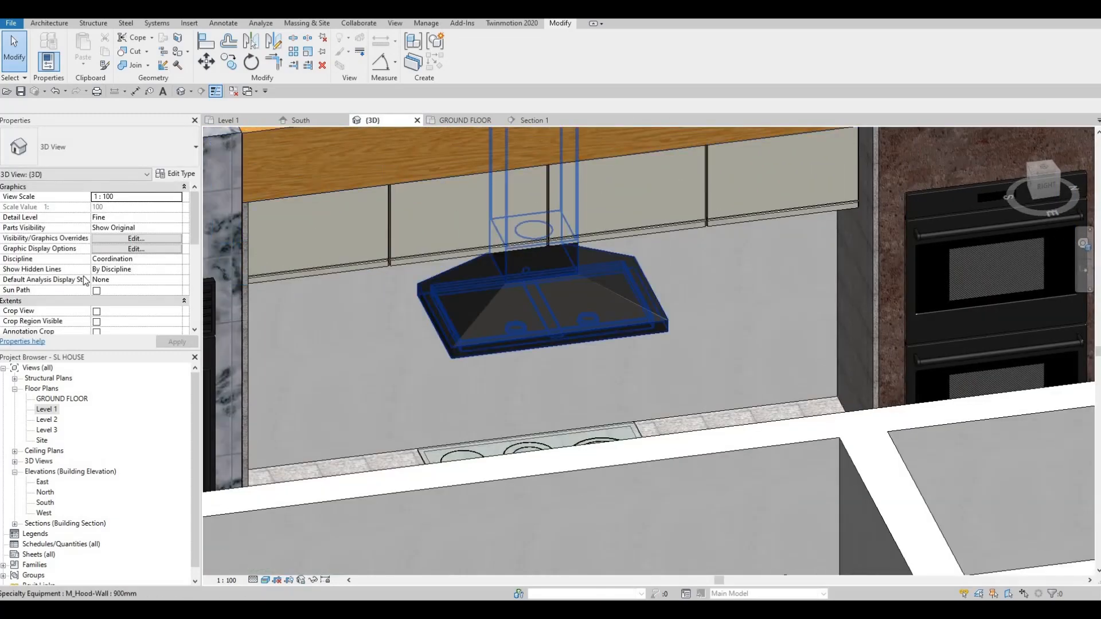
double_click(46, 409)
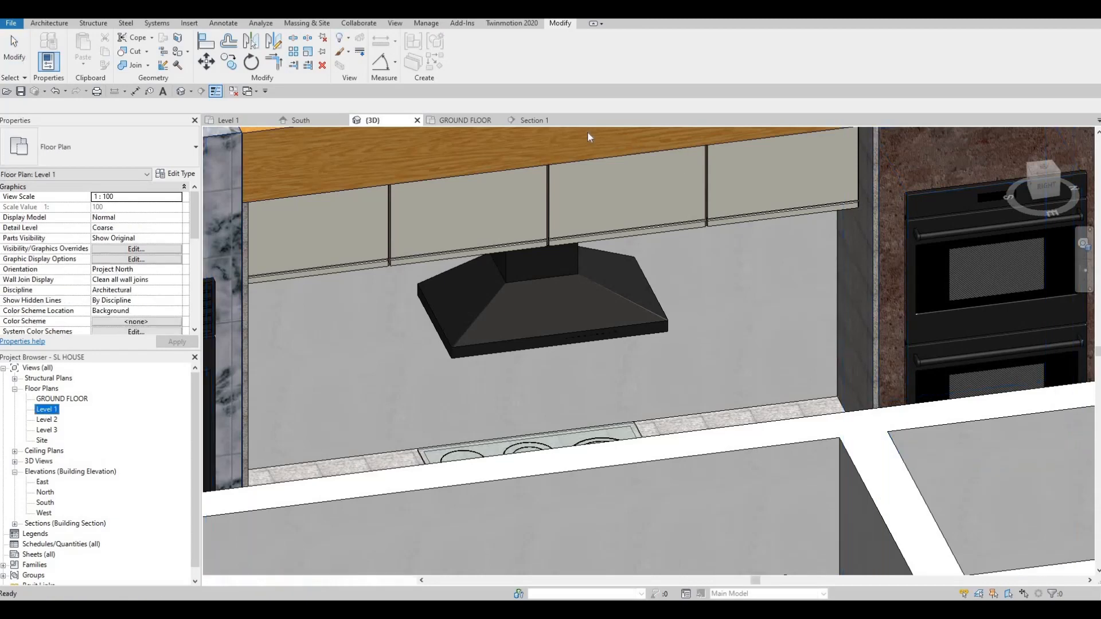
key(Escape)
double_click(503, 258)
scroll(503, 257, down, 5)
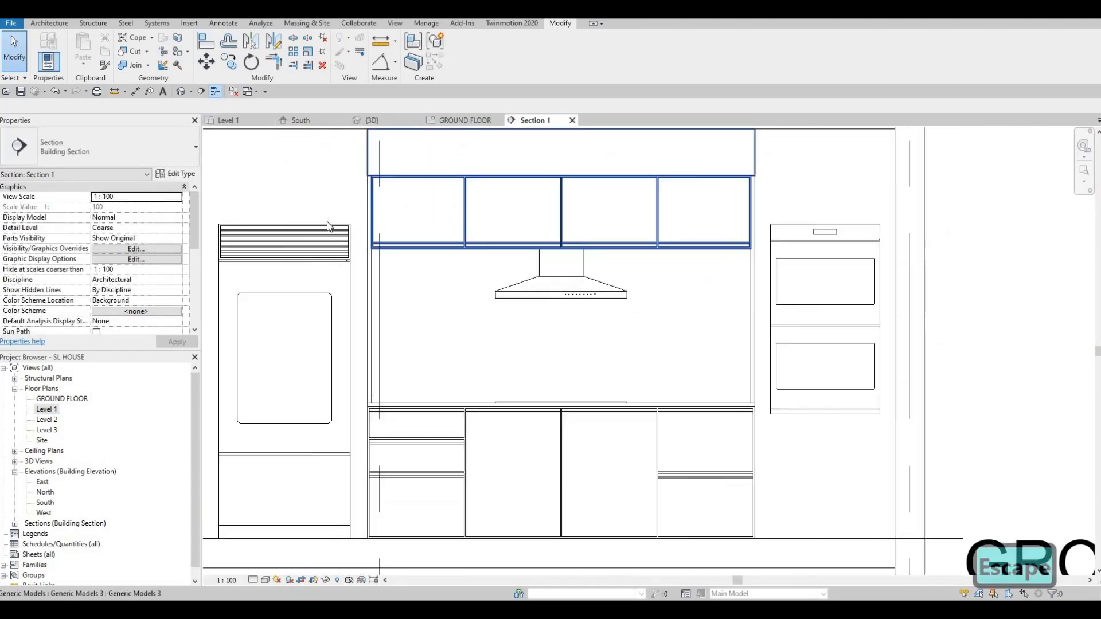
key(Escape)
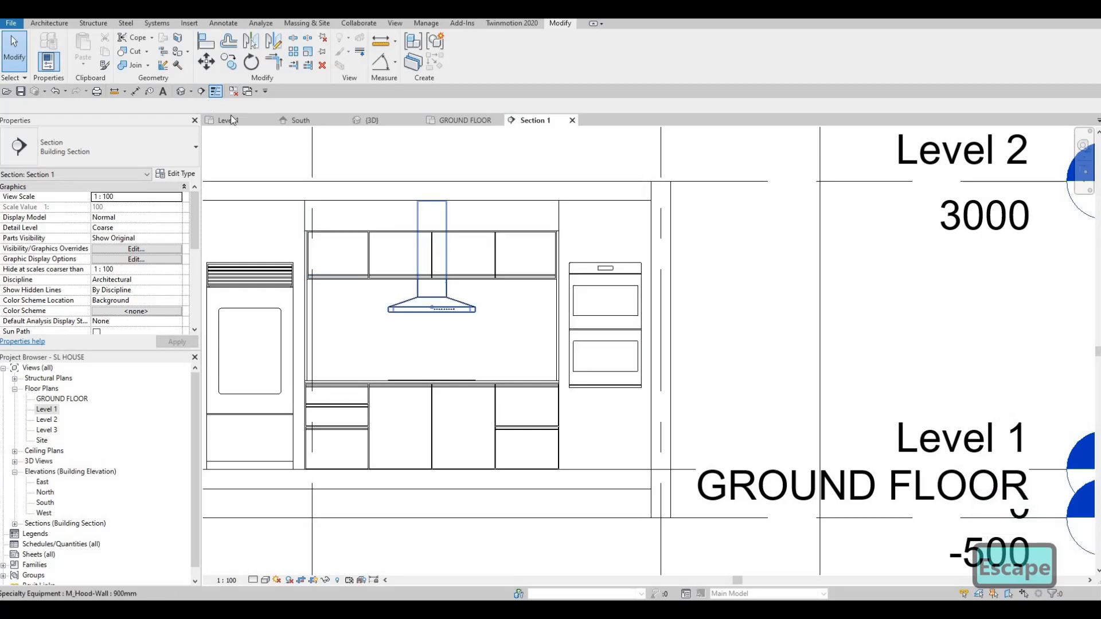
click(49, 23)
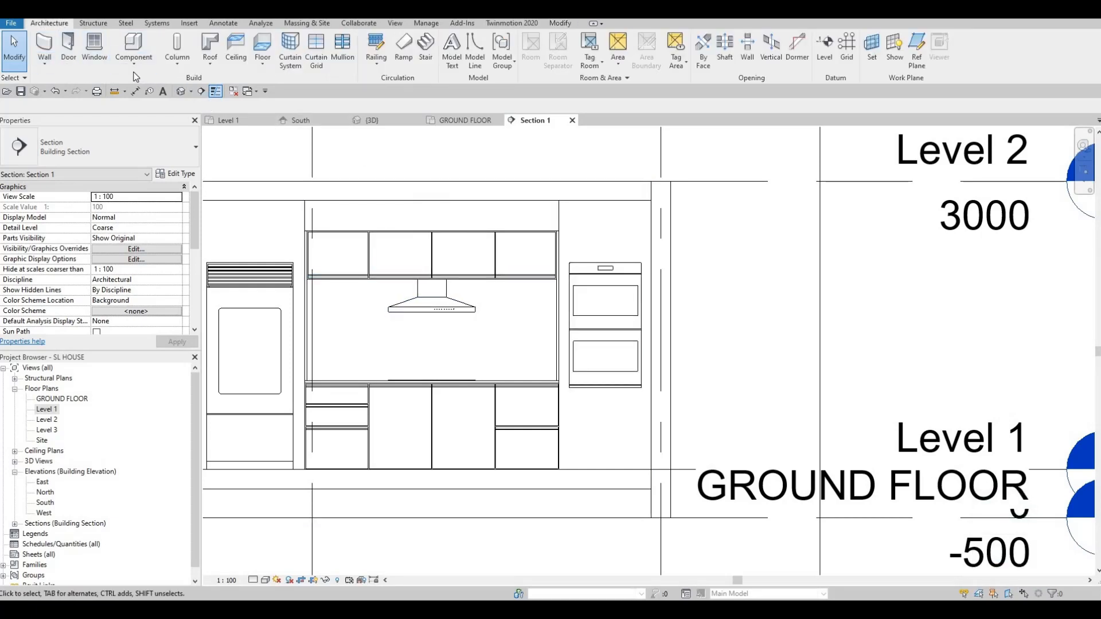
click(134, 63)
key(Escape)
key(Escape)
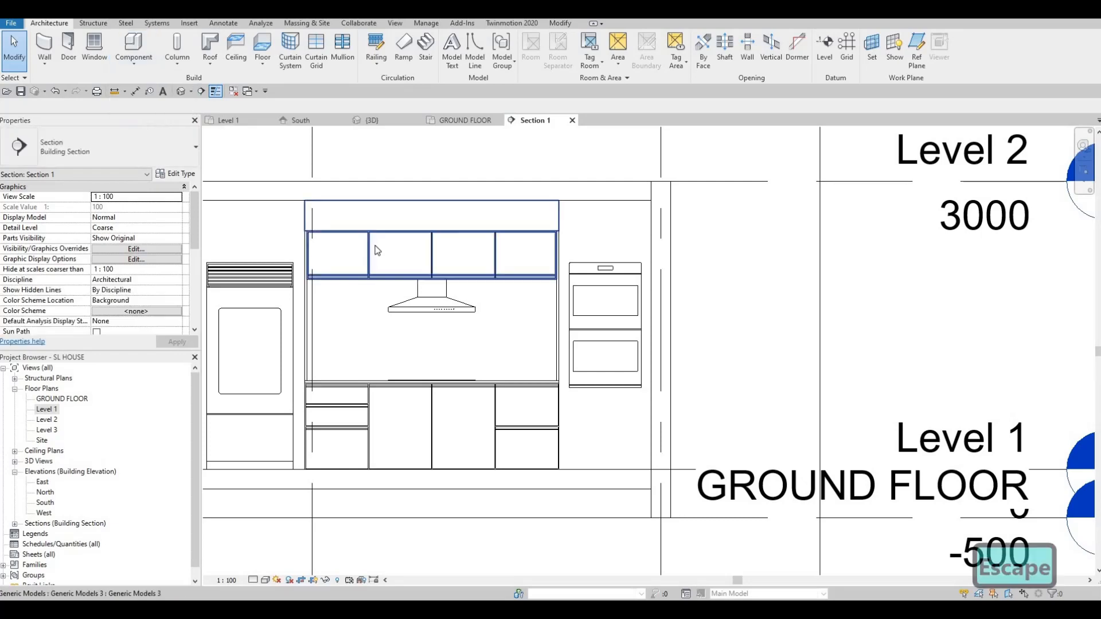
Step: Open the upper cabinets' model for in-place editing and start an extrusion with the exterior wall's face as work plane
click(459, 252)
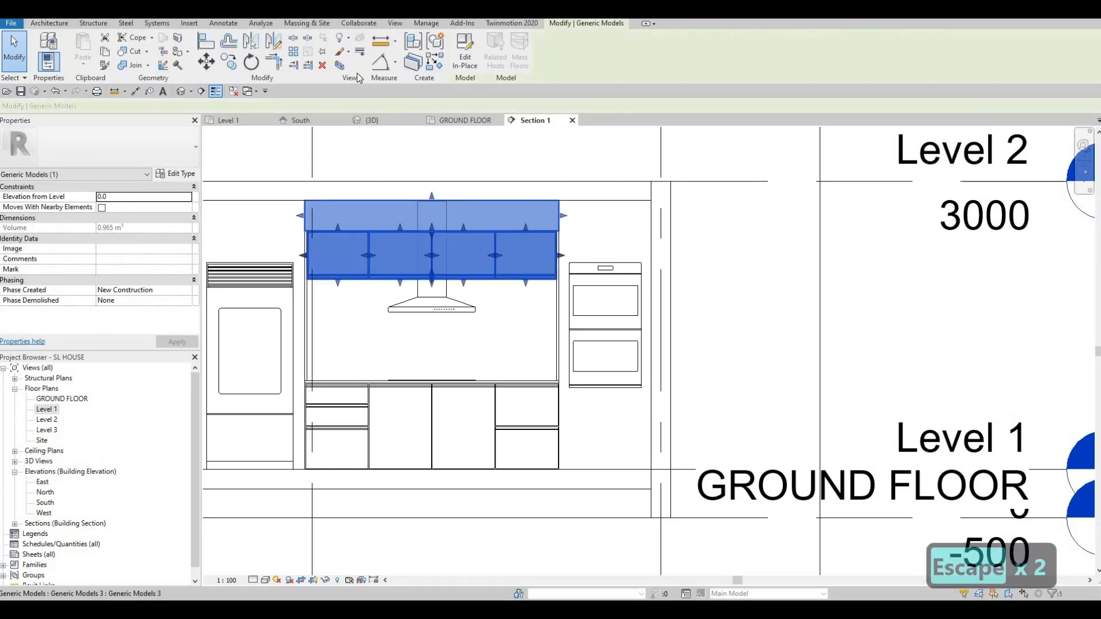
click(465, 52)
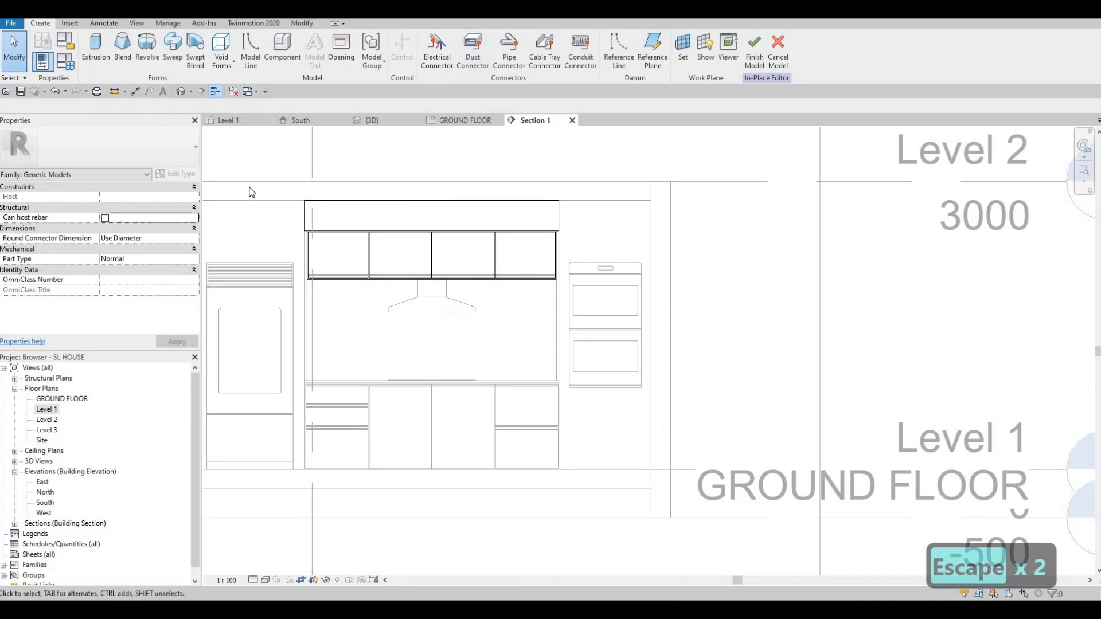
click(102, 63)
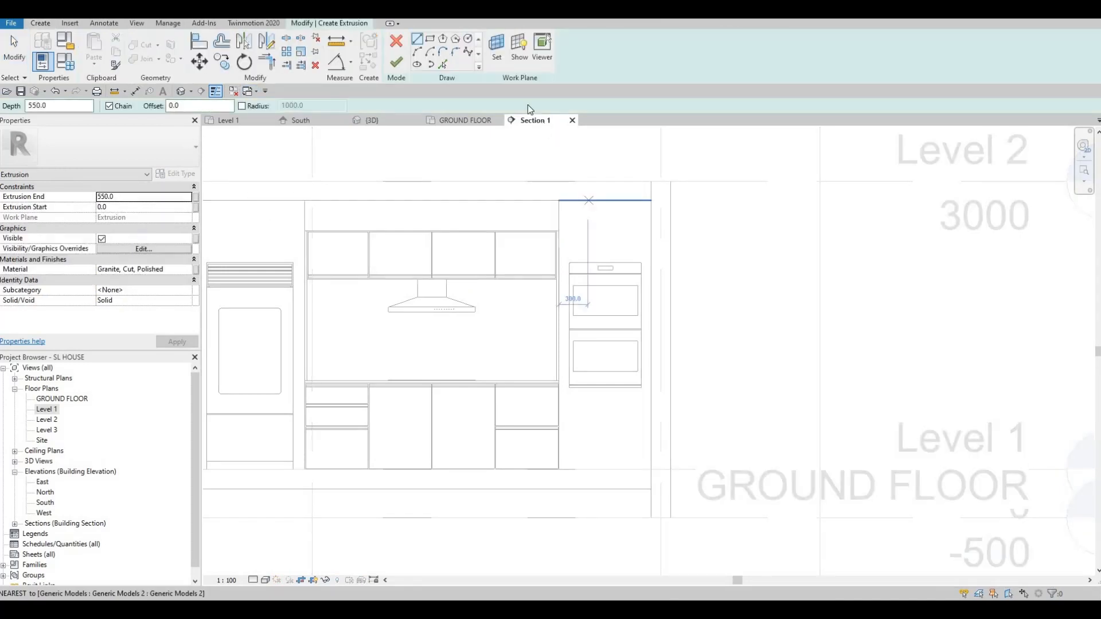
click(495, 56)
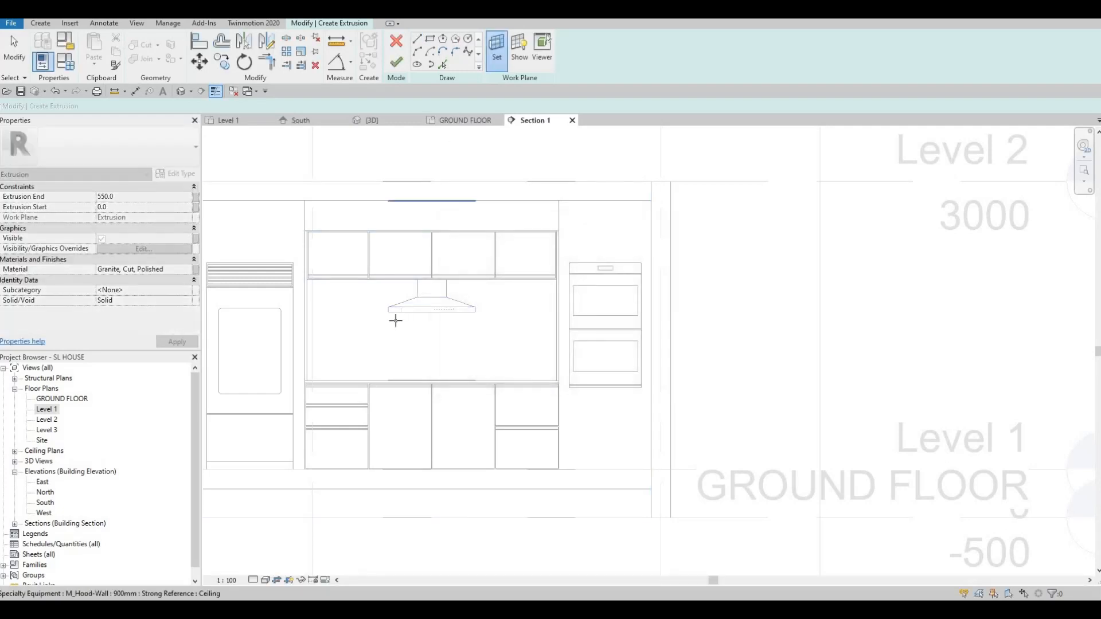
click(348, 313)
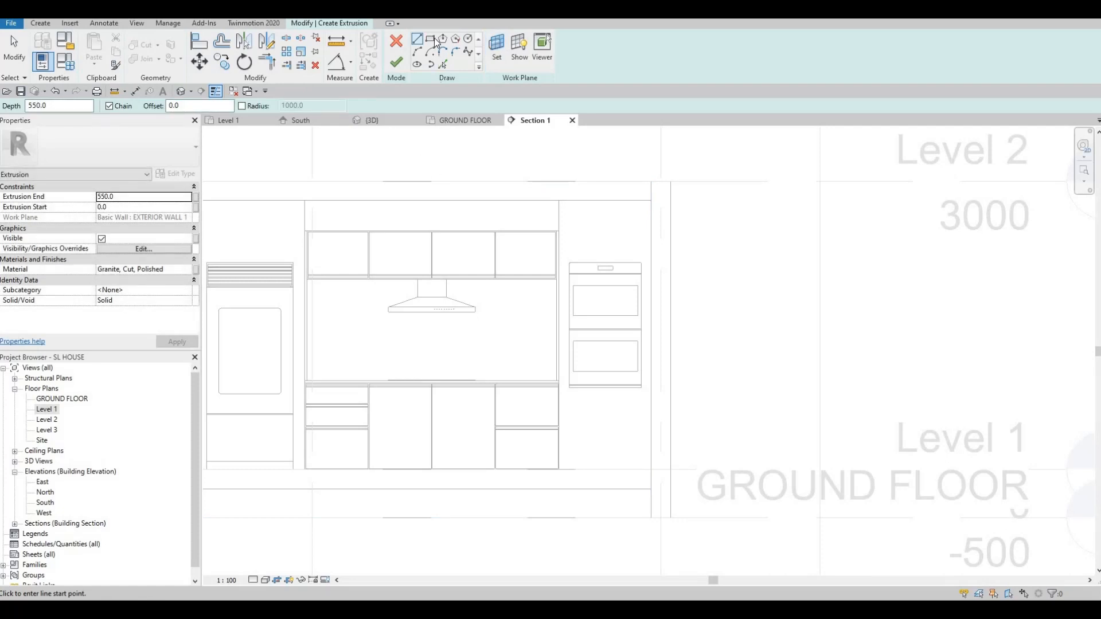
Step: Sketch a backsplash rectangle from the upper cabinets' underside to the countertop, spanning between the inner faces of the granite side panels
scroll(298, 243, up, 5)
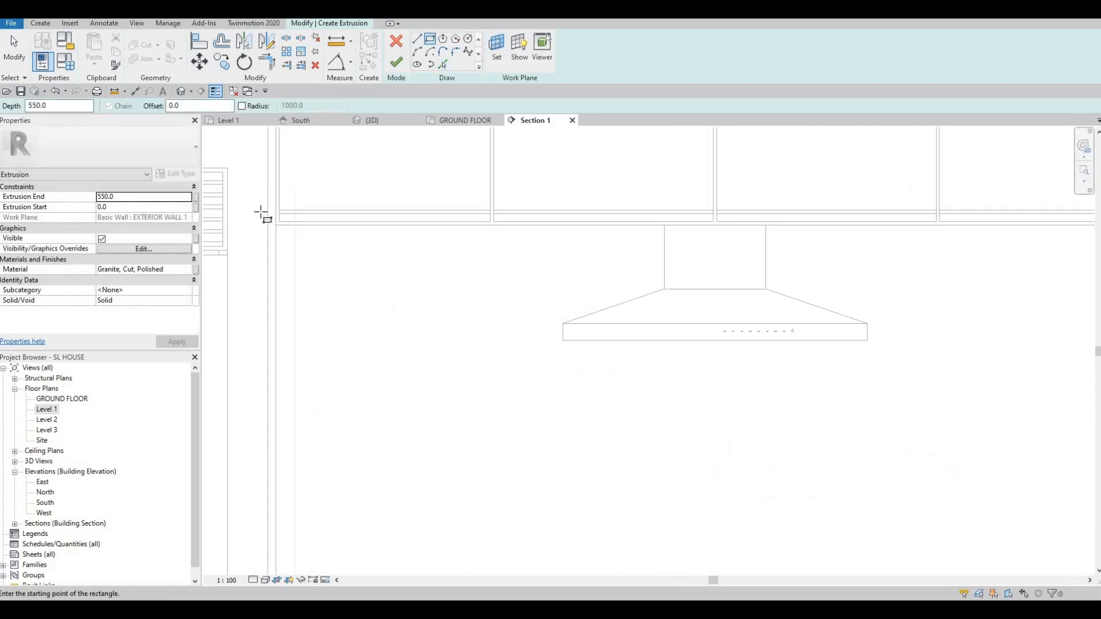
click(262, 200)
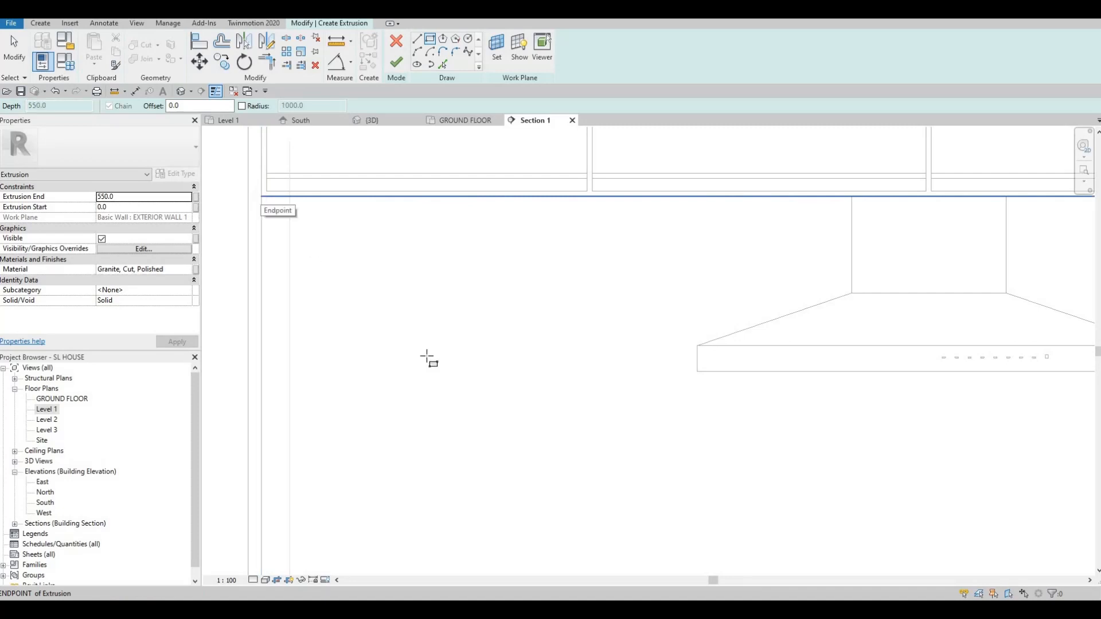
scroll(594, 400, down, 2)
scroll(727, 352, down, 3)
scroll(715, 369, up, 5)
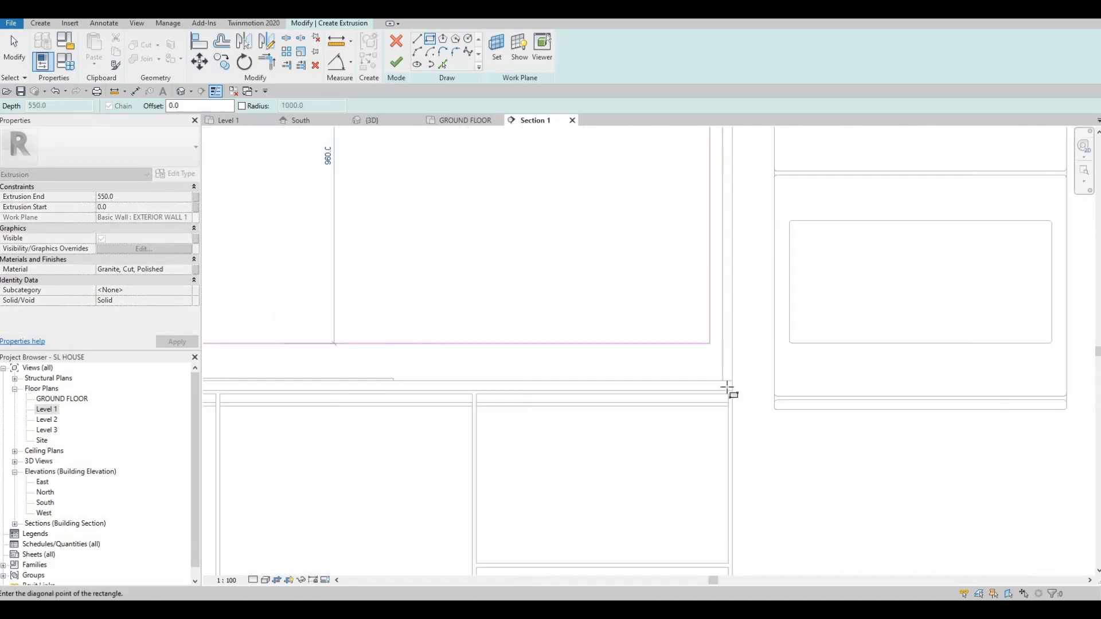
click(692, 342)
scroll(727, 309, down, 4)
key(Escape)
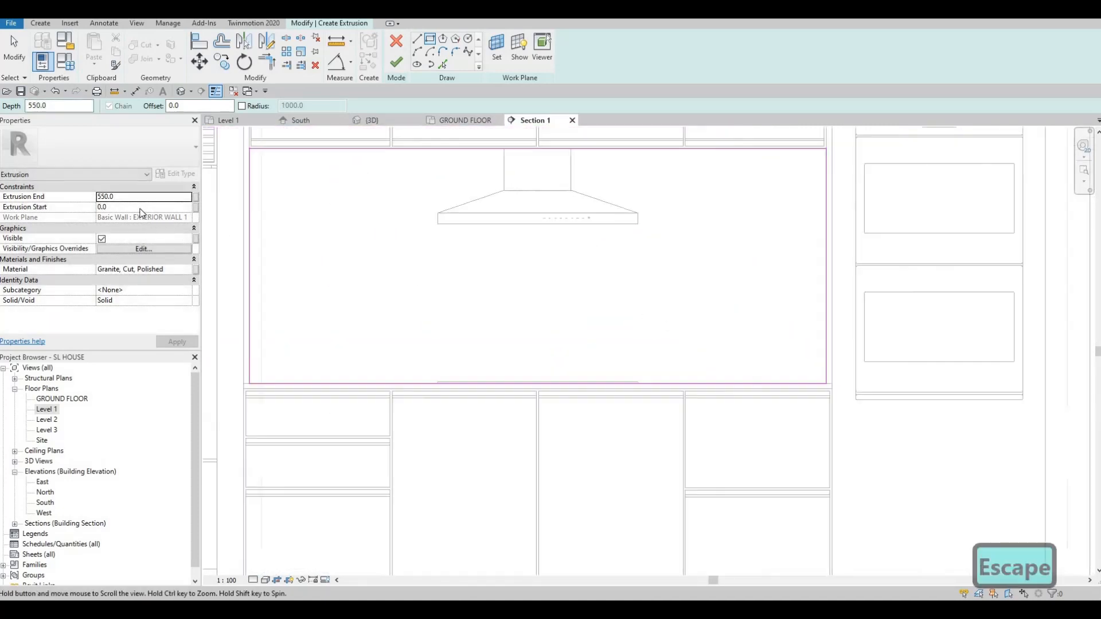
Step: Set the backsplash's extrusion end to 25 mm
click(128, 197)
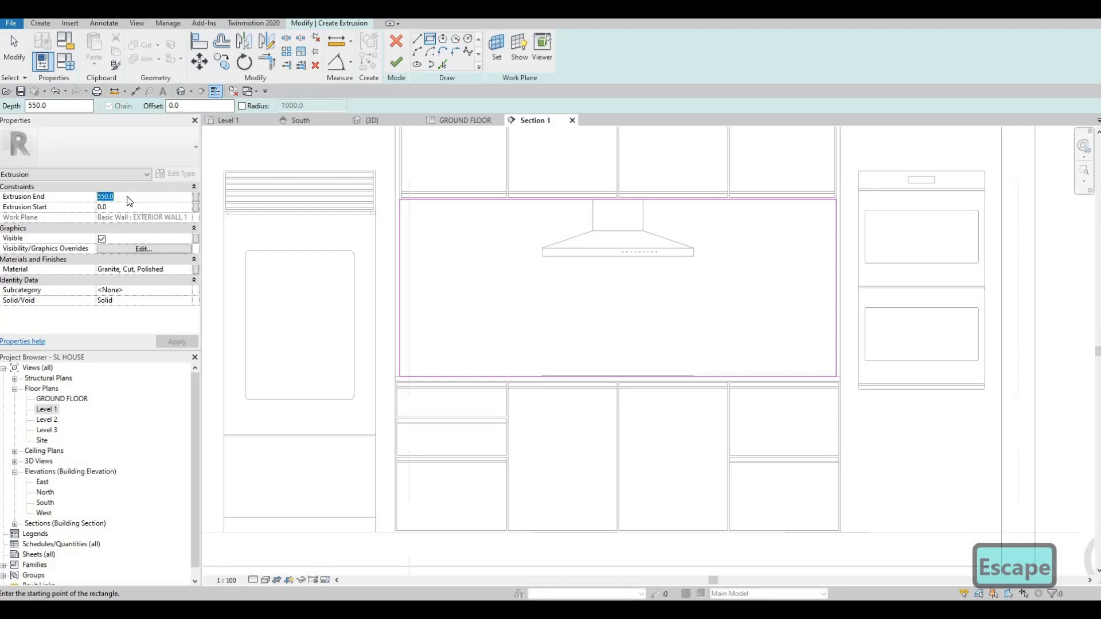
text(25)
key(Return)
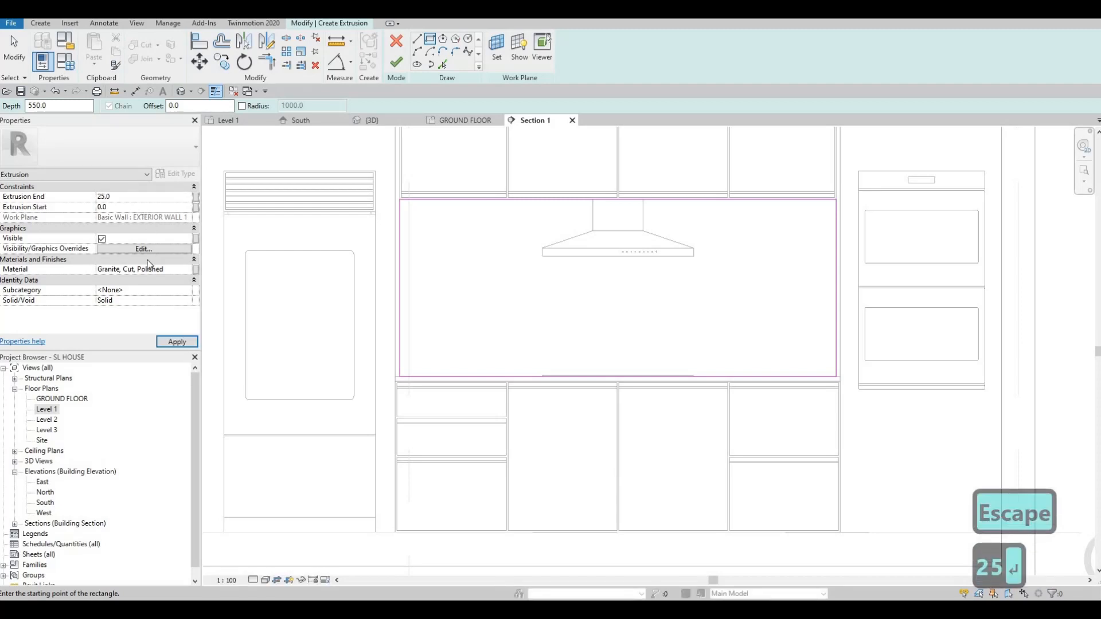
Step: Assign the Textile - Slate Blue material to the backsplash extrusion, and finish the sketch and the in-place model
click(188, 271)
click(196, 269)
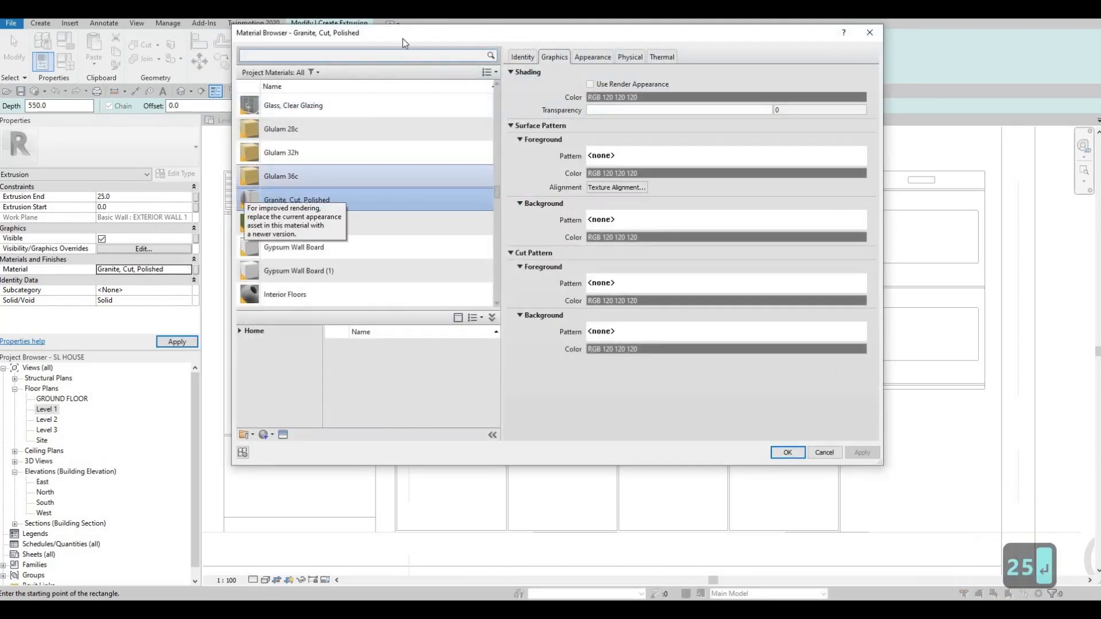
key(F1)
click(365, 55)
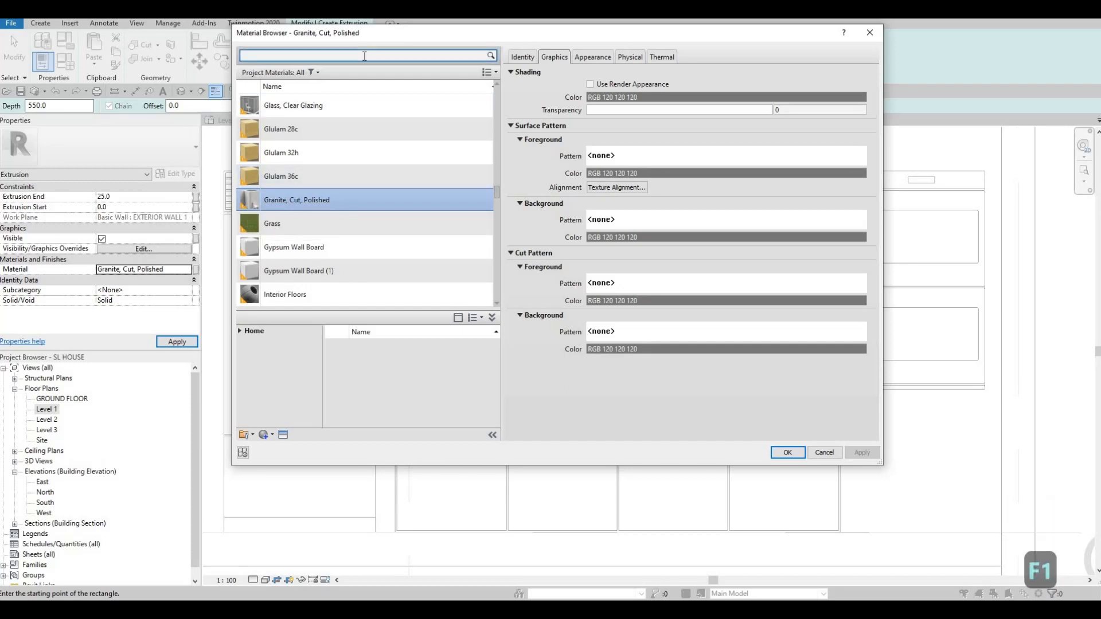
text(tile)
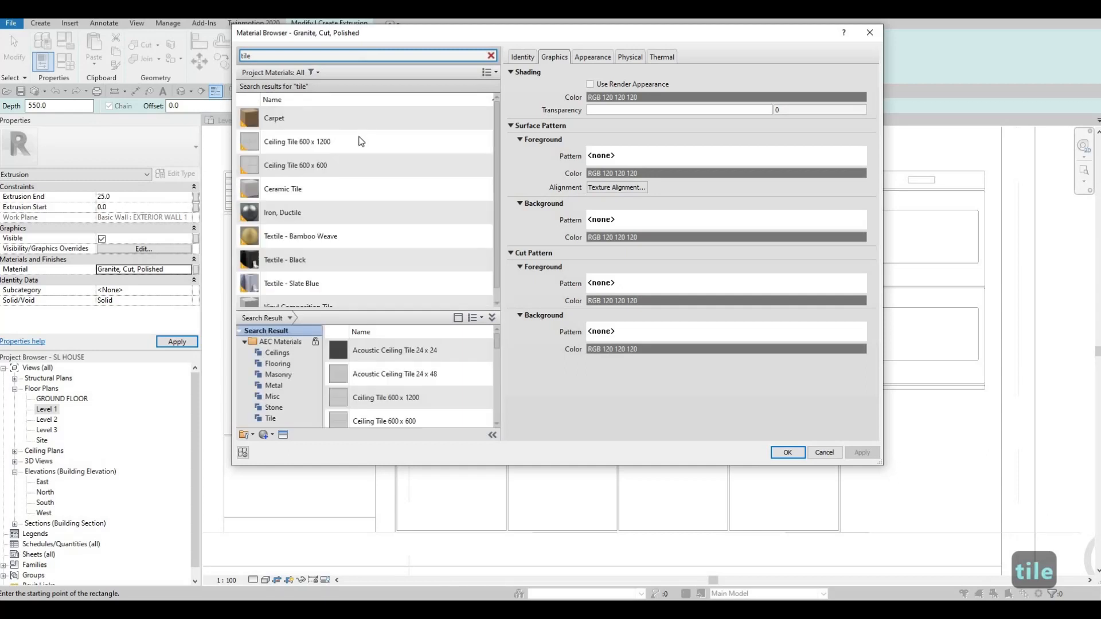
click(386, 284)
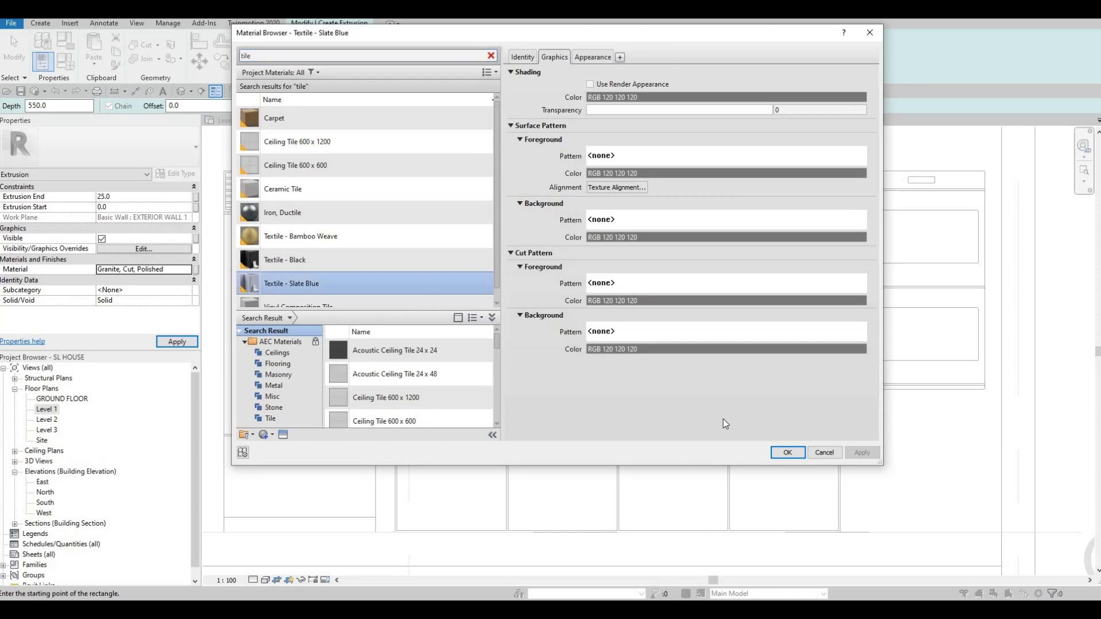
click(785, 454)
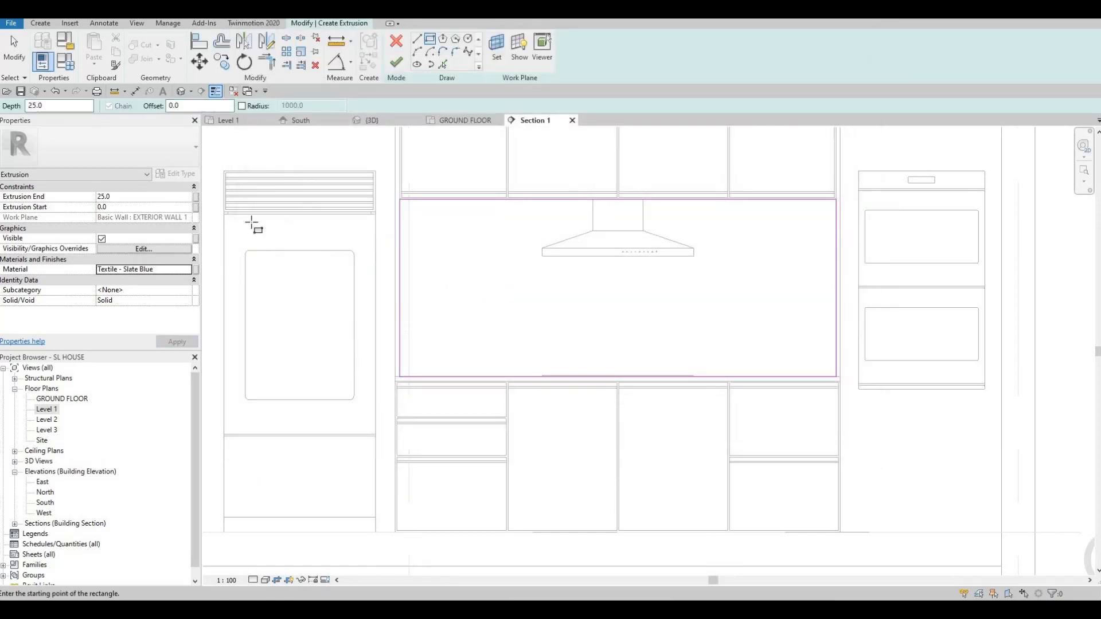
click(392, 64)
click(584, 53)
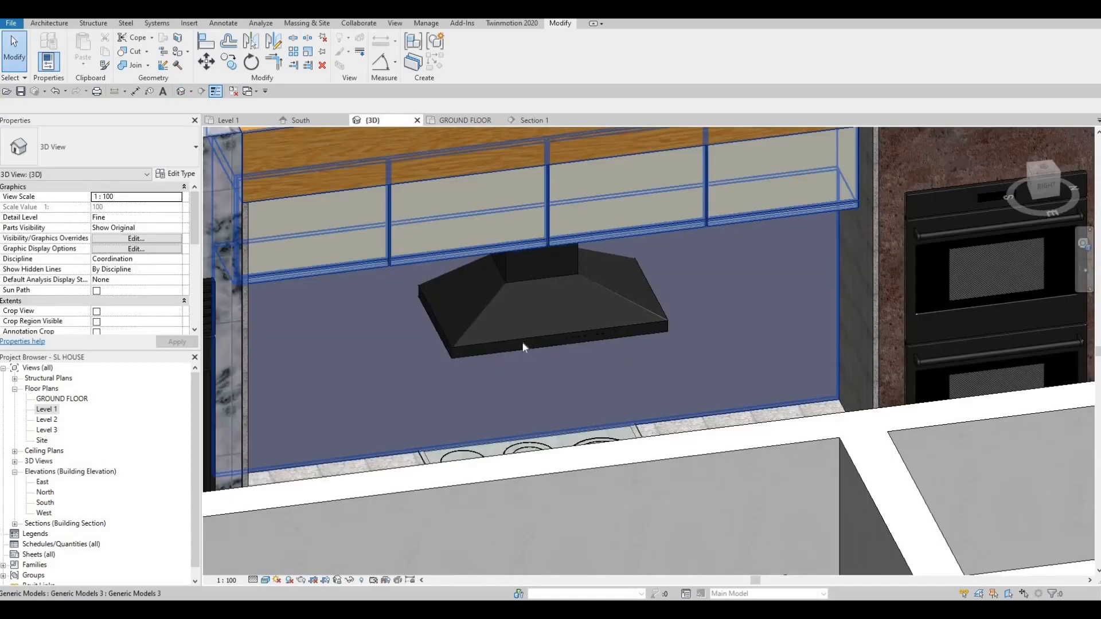
Step: Examine the slate blue backsplash, the countertop and the base cabinets in the 3D view
key(Escape)
key(Escape)
shift+middle_drag(624, 298, 659, 389)
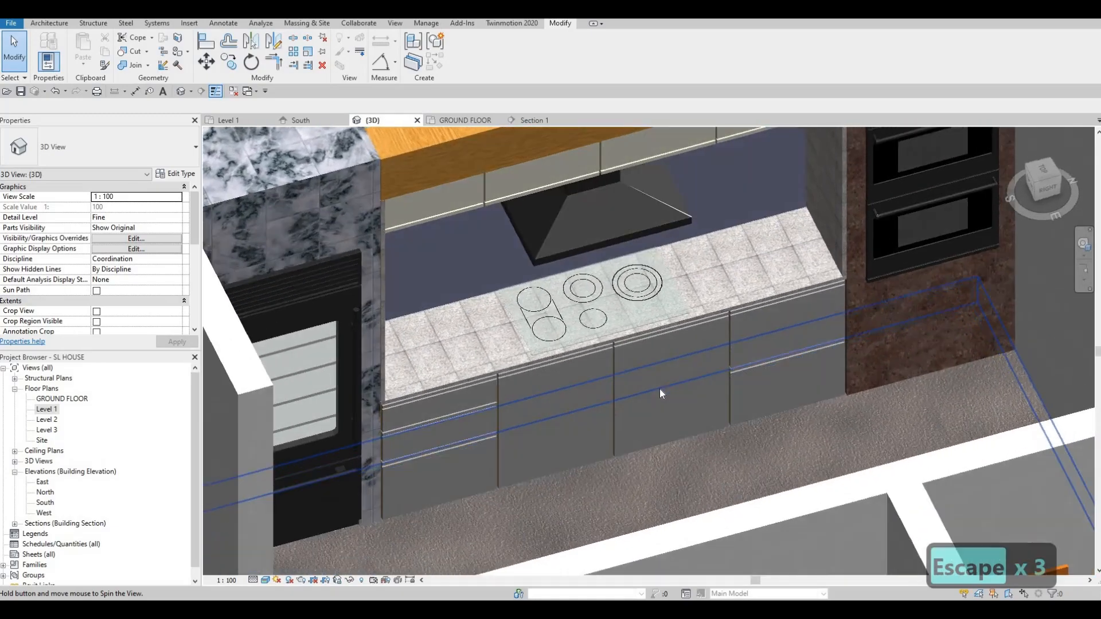
shift+middle_drag(651, 441, 694, 454)
scroll(694, 430, up, 3)
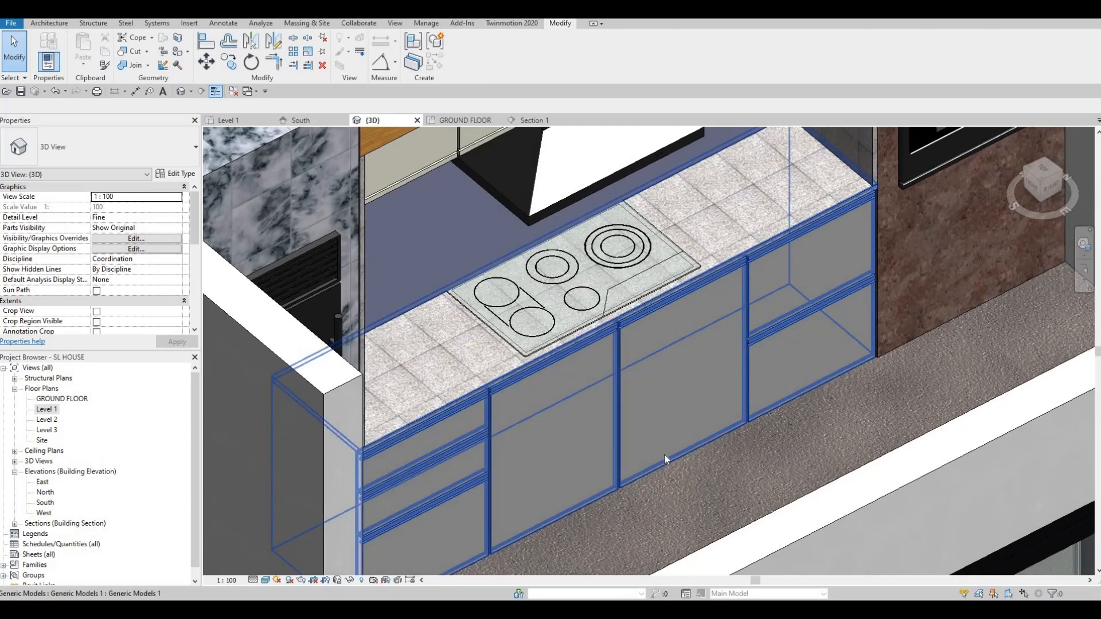
Step: Raise the lower edge of the door front beside the two-drawer unit to expose the wooden cabinet base
middle_drag(713, 414, 731, 364)
key(Escape)
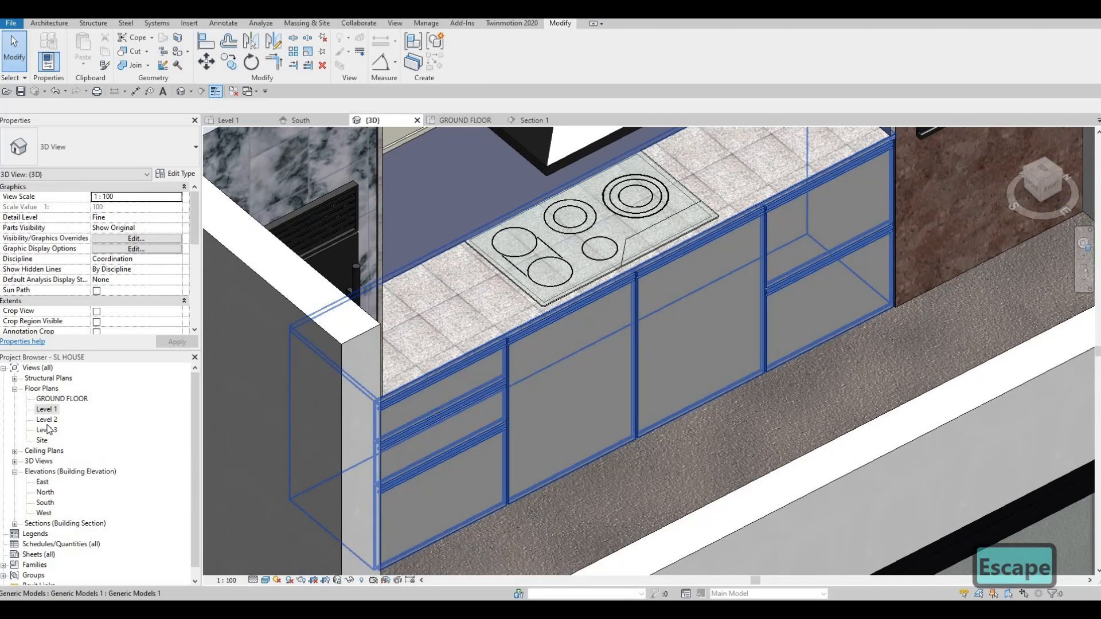
click(585, 466)
scroll(728, 391, up, 3)
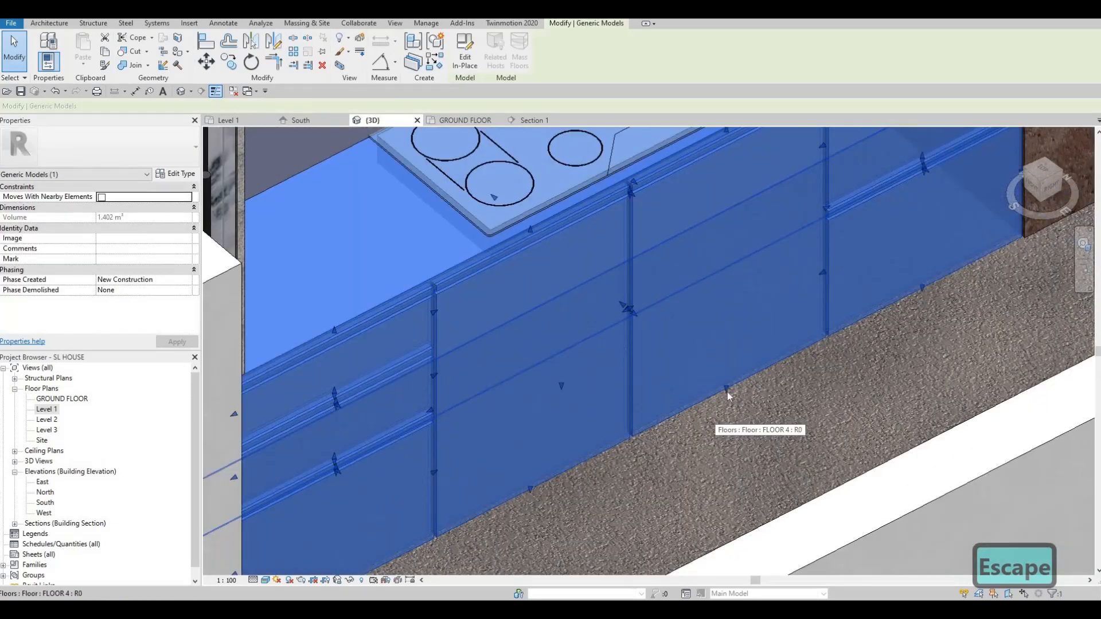
drag(727, 357, 745, 376)
key(Escape)
key(Escape)
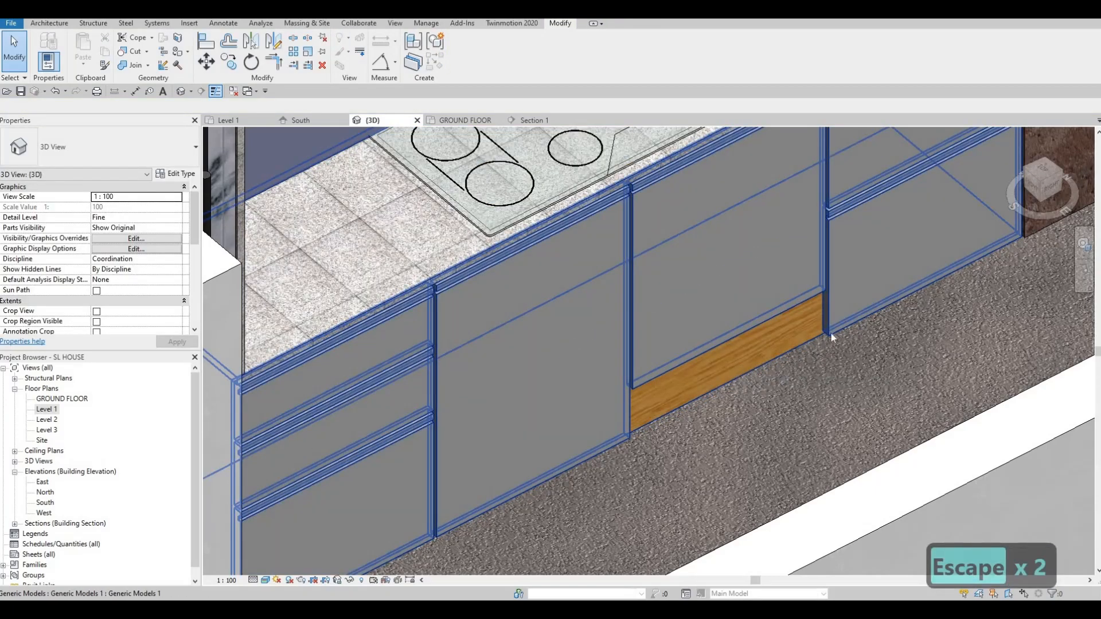
Step: Raise the lower edge of the bottom drawer front in the two-drawer unit to expose the wooden base beneath it
click(858, 329)
middle_drag(886, 351, 910, 319)
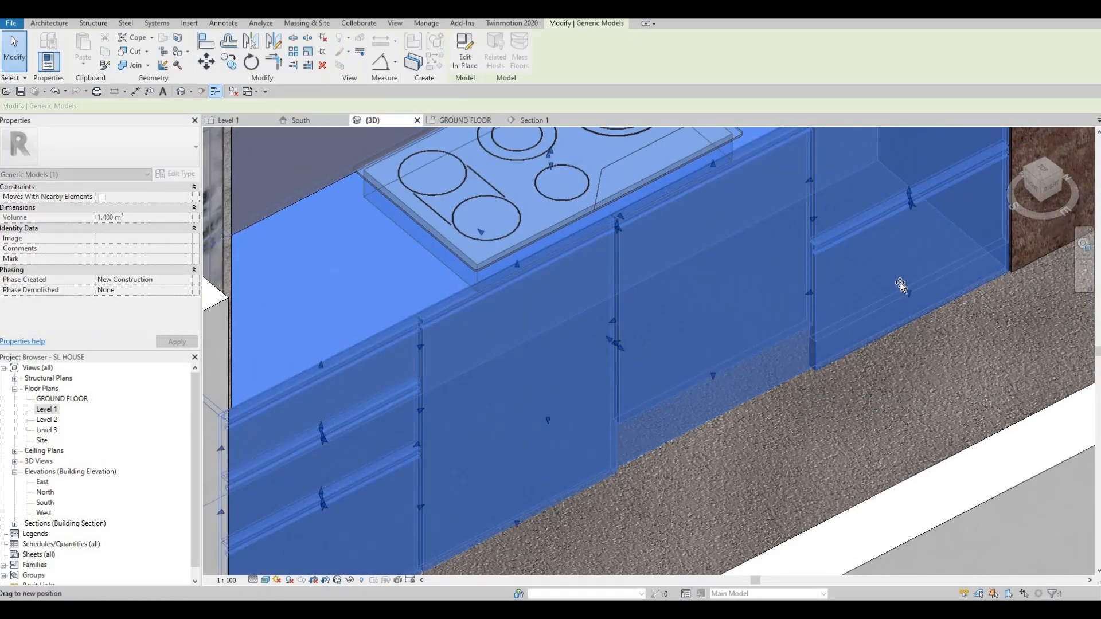
drag(902, 293, 810, 381)
key(Escape)
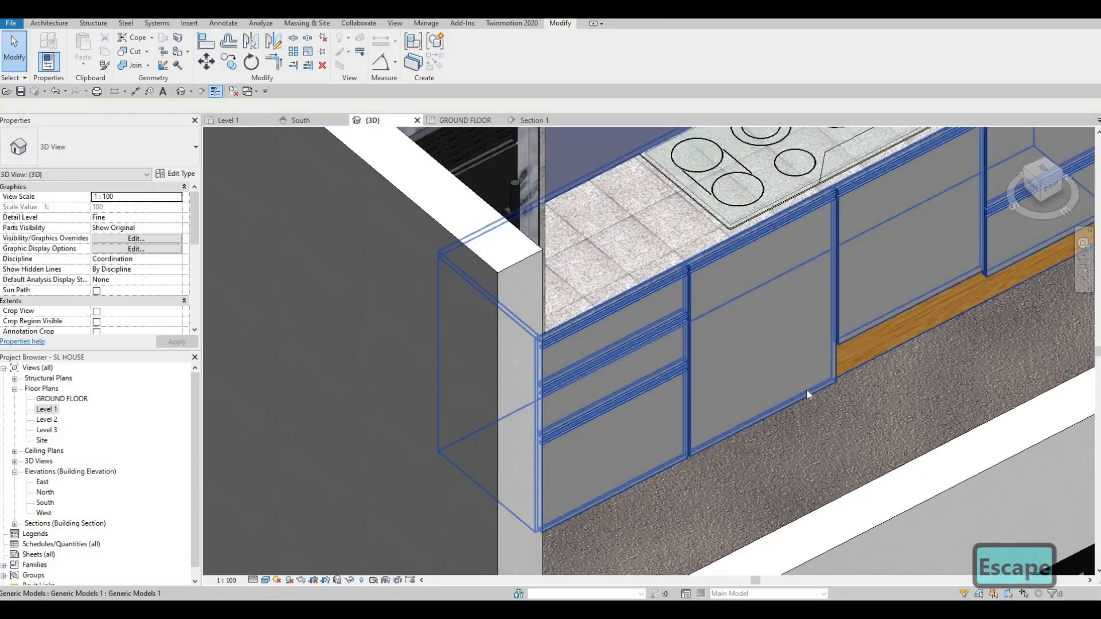
Step: Raise the lower edges of the remaining door front and the bottom front of the three-drawer unit above the wooden base
click(762, 425)
drag(762, 425, 635, 481)
key(Escape)
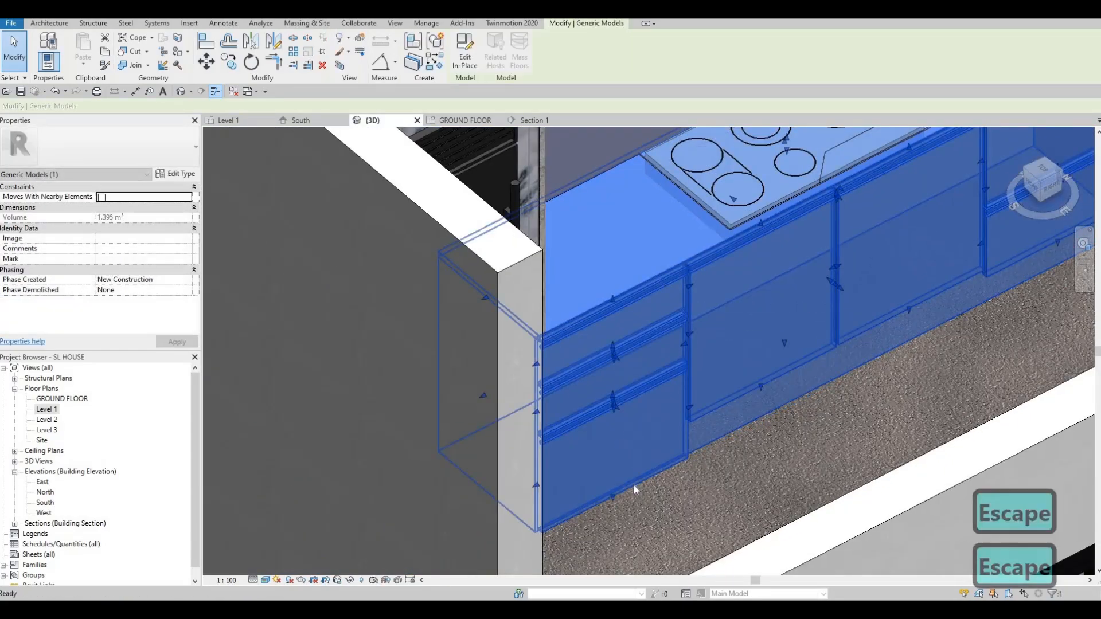
click(611, 500)
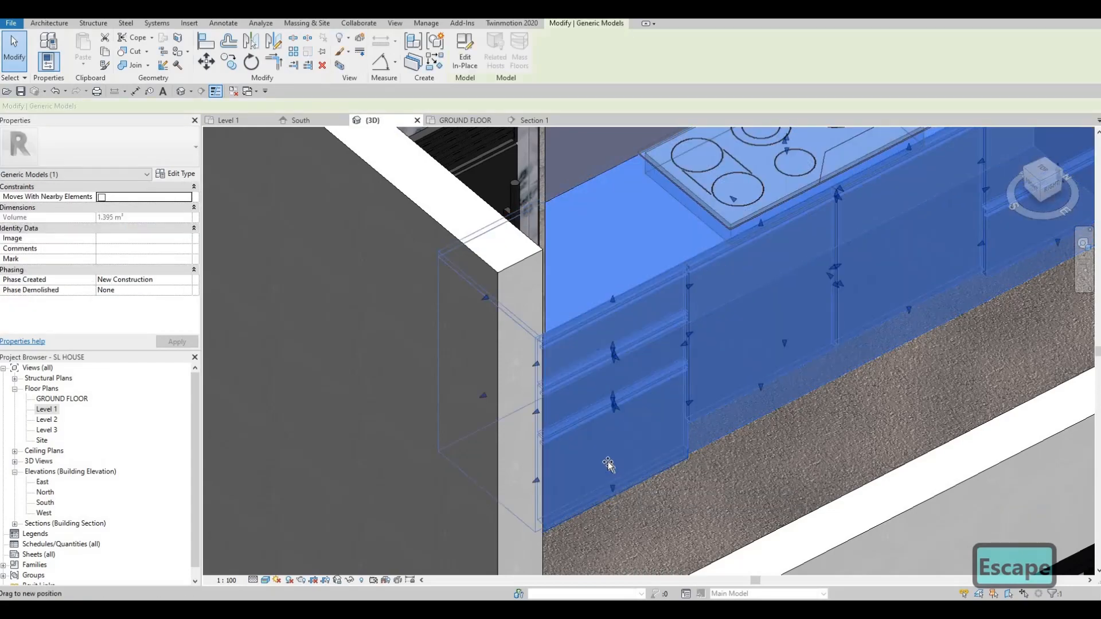
key(Escape)
key(Escape)
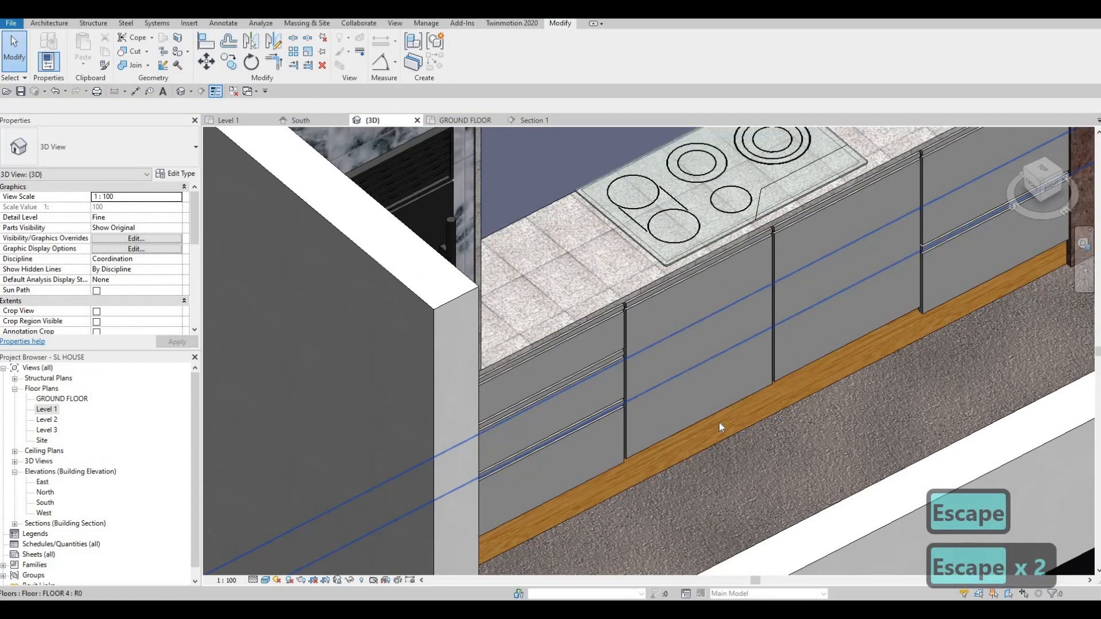
Step: Edit the base cabinet in place and start a void sweep along the wooden base's bottom front edge as its path
scroll(718, 422, up, 2)
click(639, 388)
scroll(542, 152, down, 3)
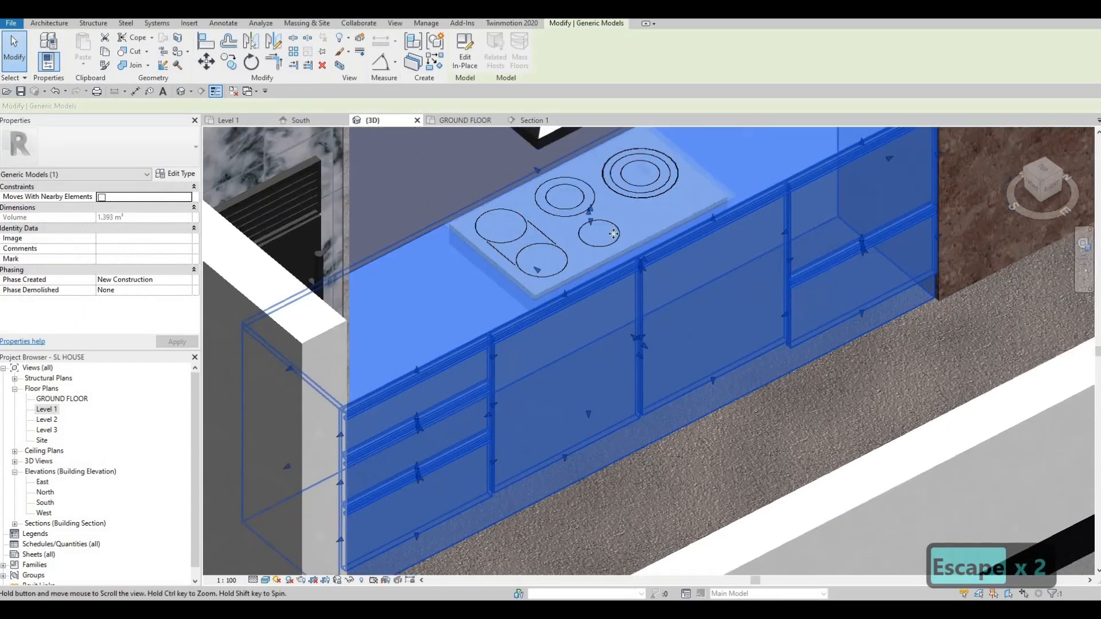
click(462, 60)
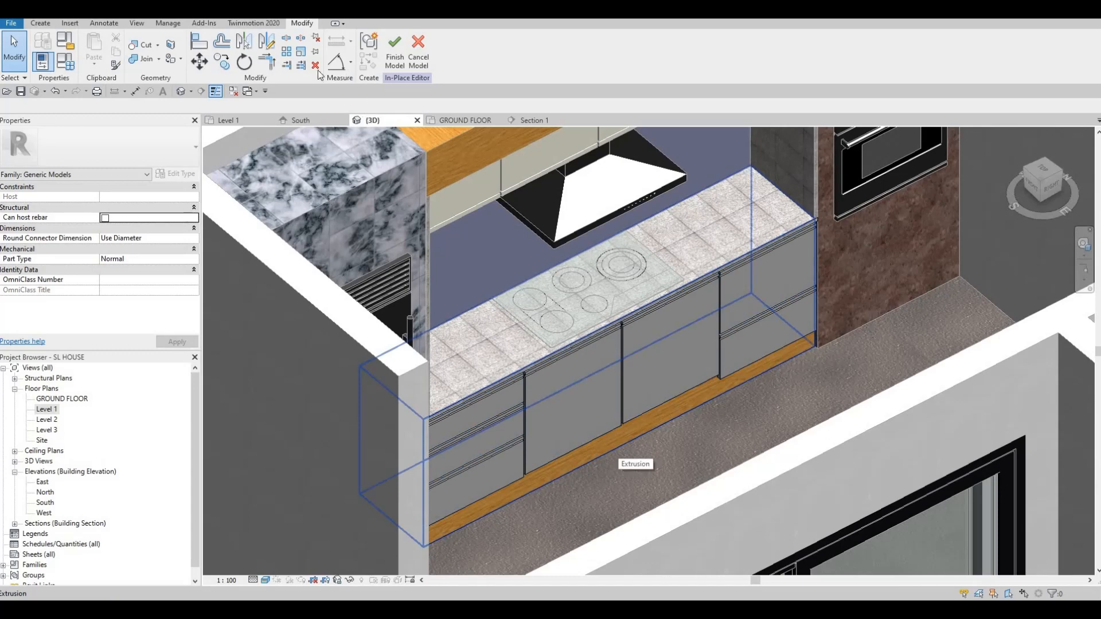
scroll(232, 75, up, 7)
click(220, 70)
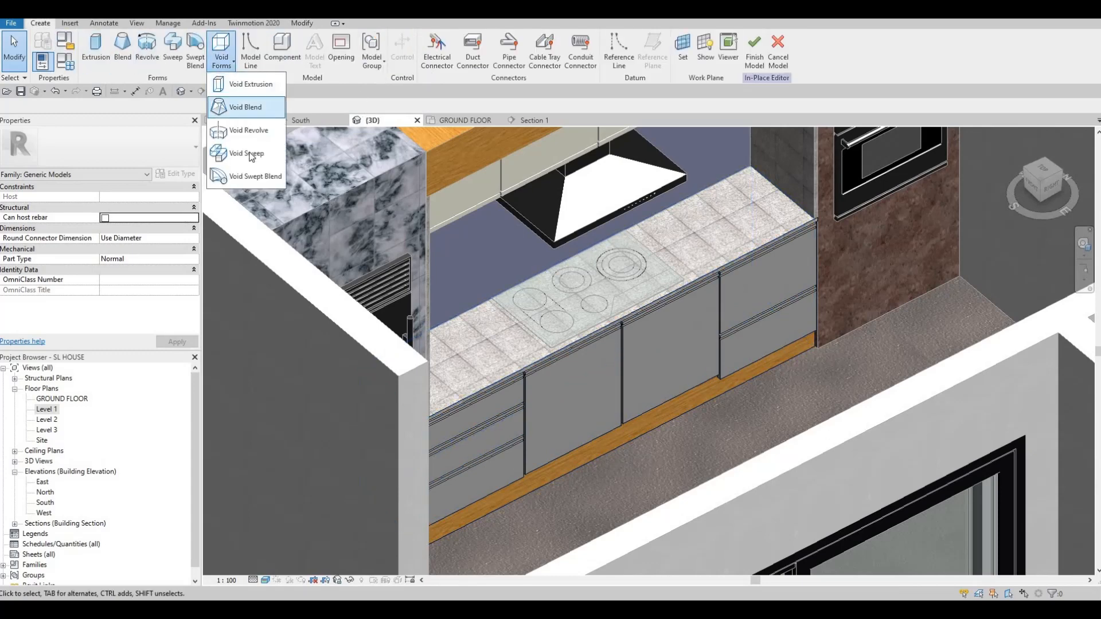
click(248, 154)
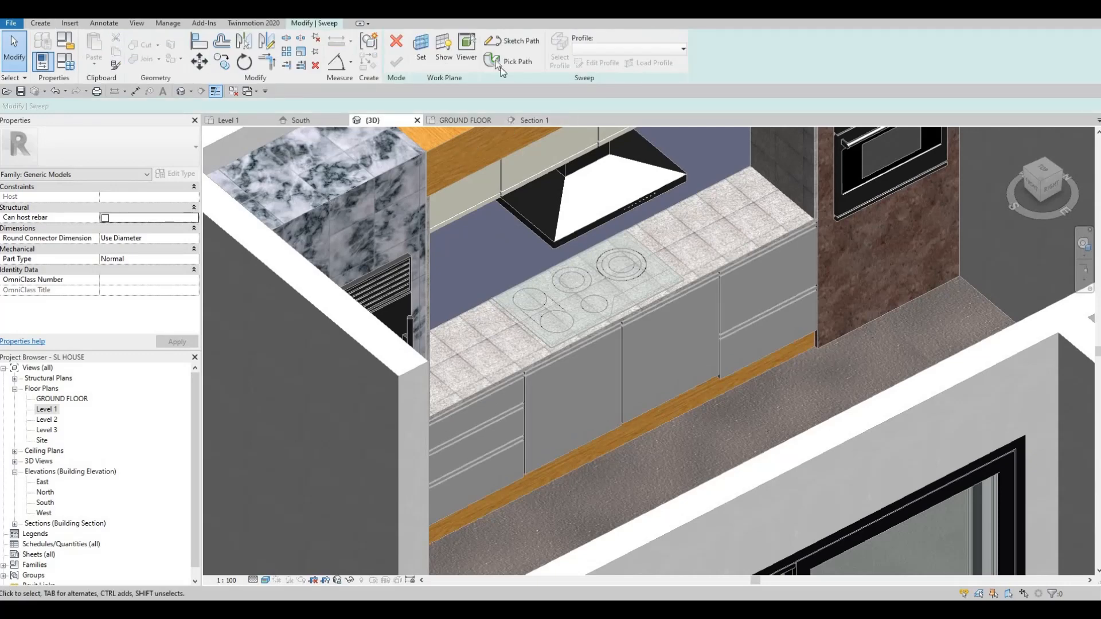
click(499, 64)
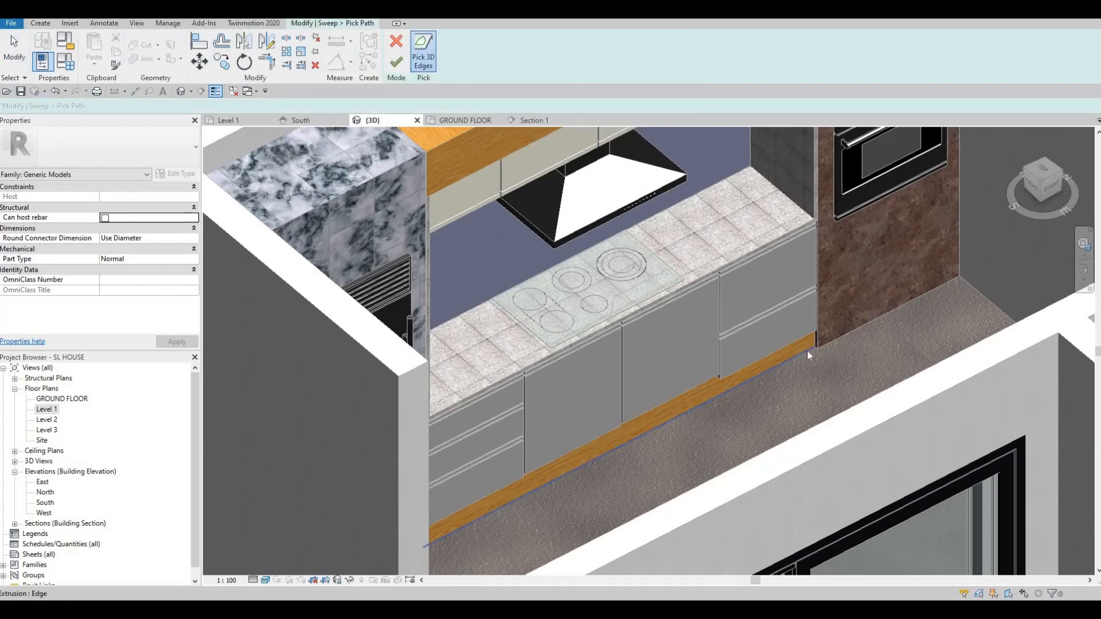
click(395, 63)
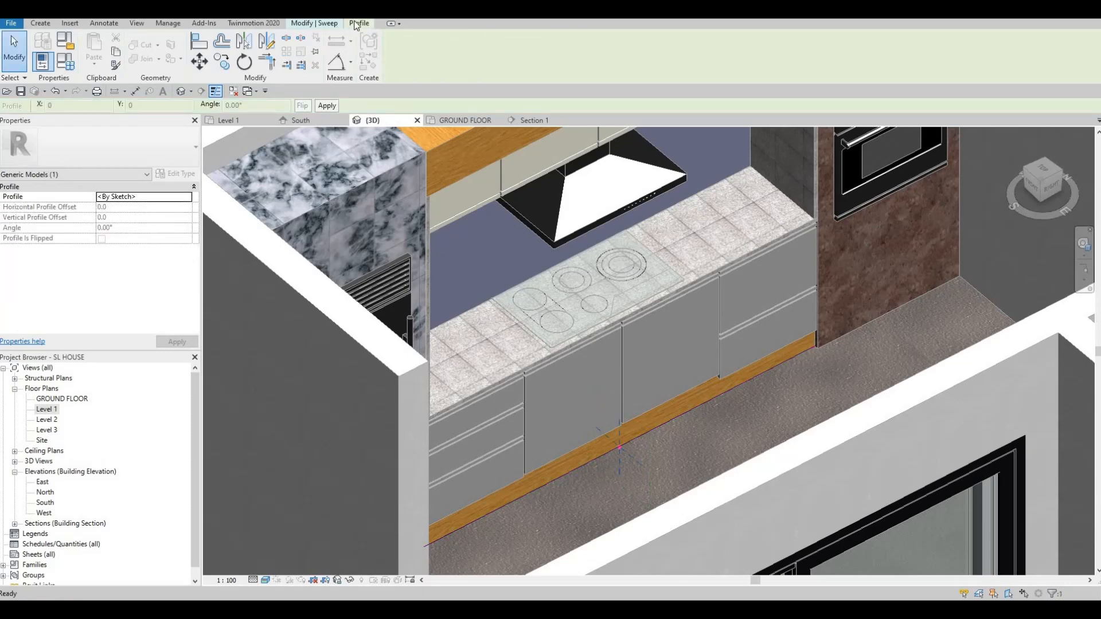
Step: Sketch a rectangular sweep profile about 70 by 115 mm, from the path point inward and up the wooden base
click(314, 24)
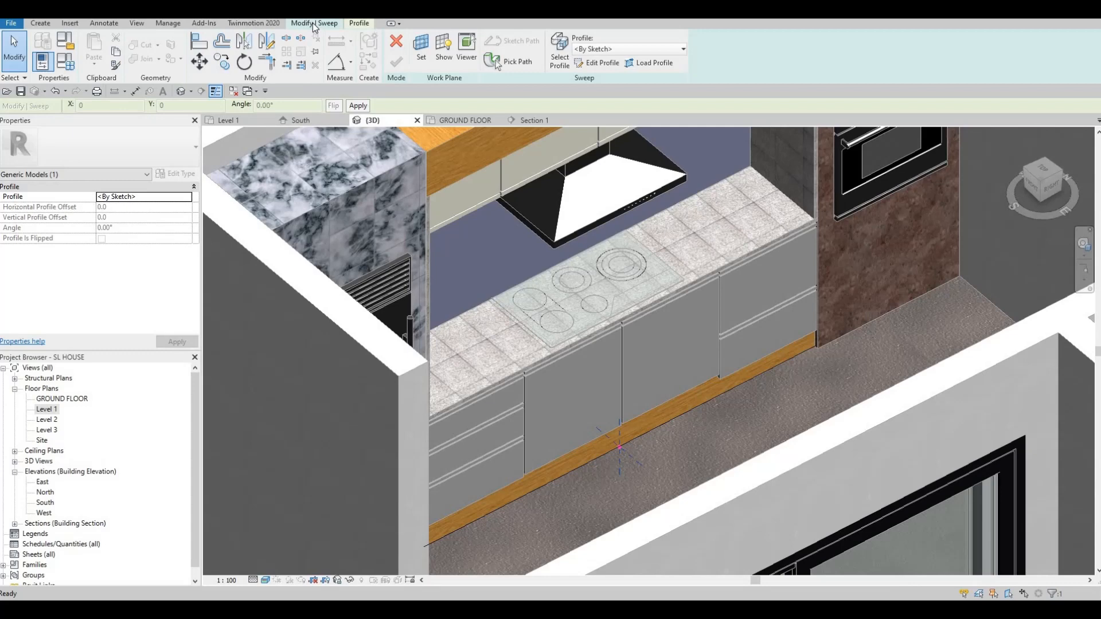
click(609, 64)
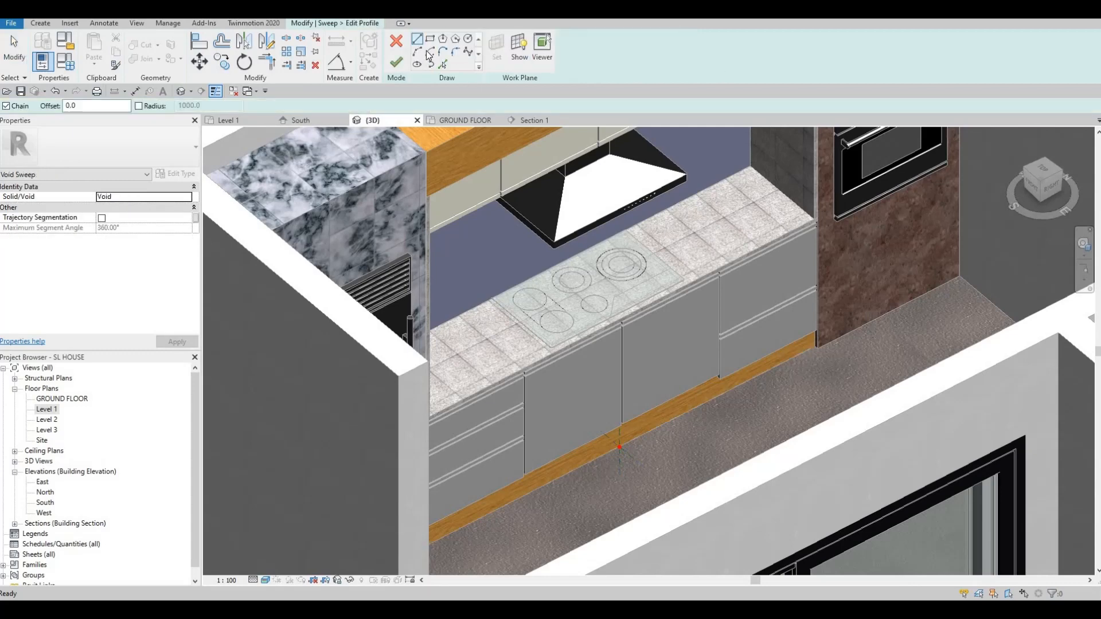
click(430, 38)
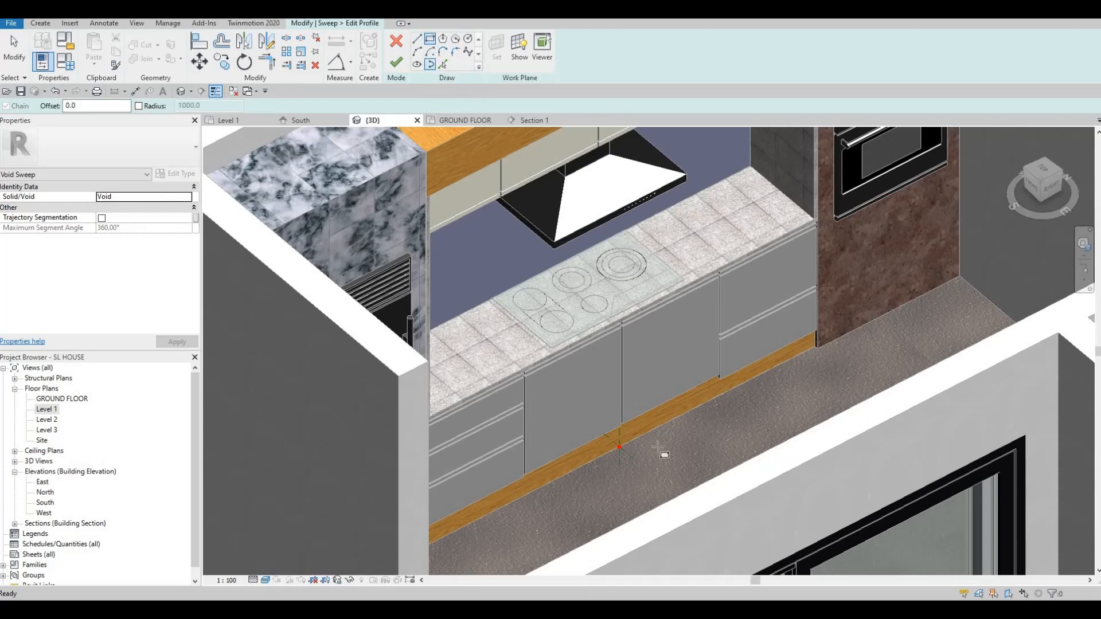
scroll(607, 453, up, 5)
click(599, 448)
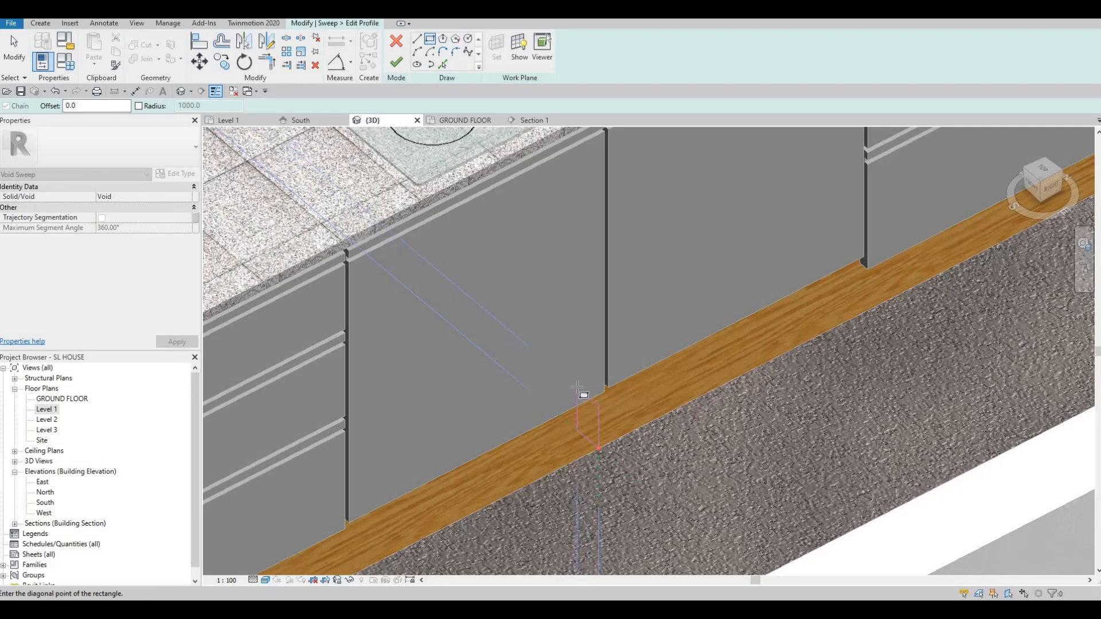
click(568, 411)
key(Escape)
key(Escape)
scroll(571, 413, up, 2)
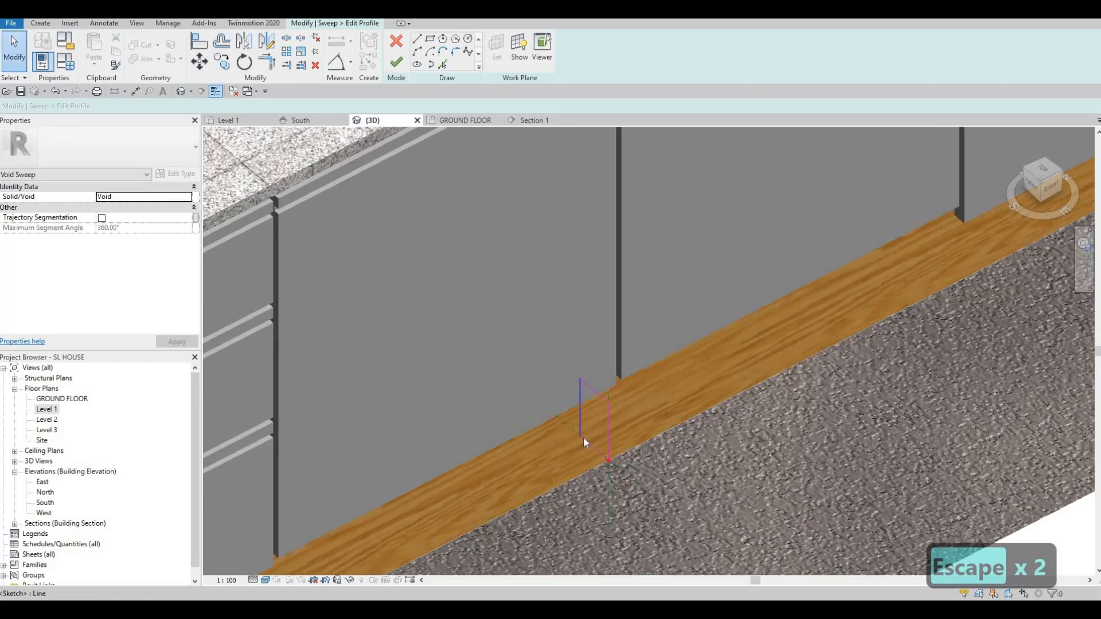
Step: Set the void profile's depth to 50 mm by repositioning its rear vertical line
click(582, 436)
click(600, 458)
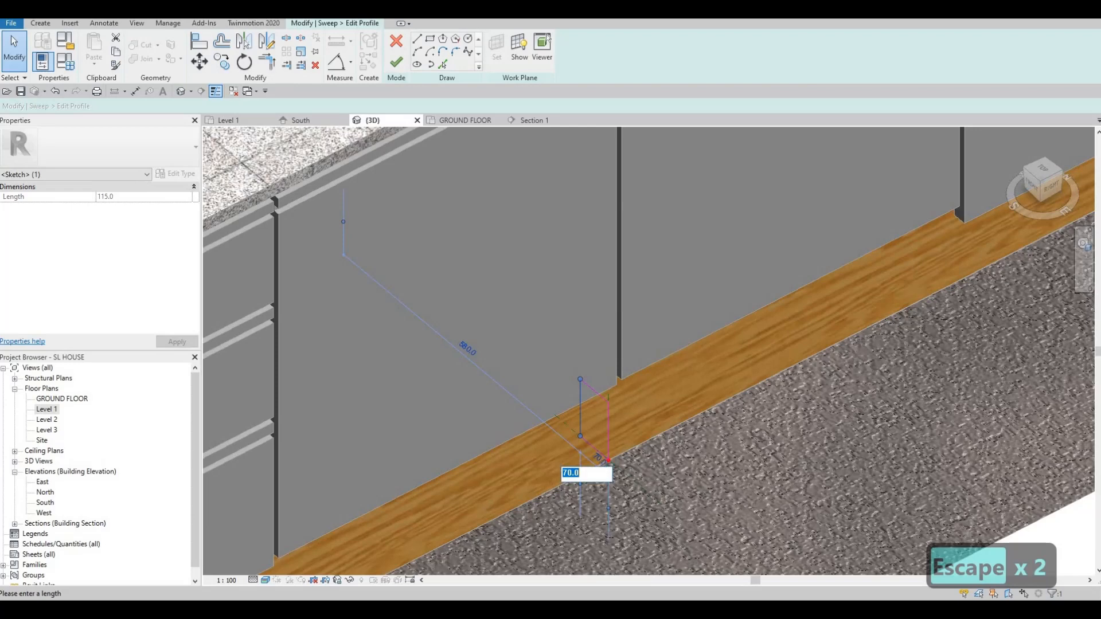
text(50)
key(Return)
key(Escape)
key(Escape)
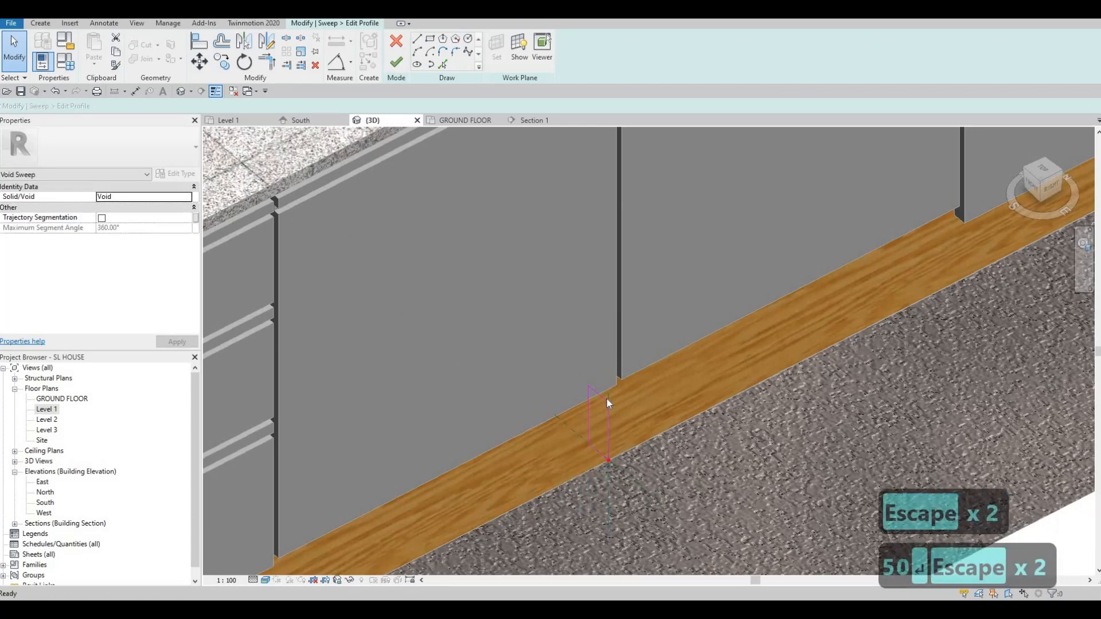
Step: Set the void profile's height to 100 mm by repositioning its upper line
click(598, 394)
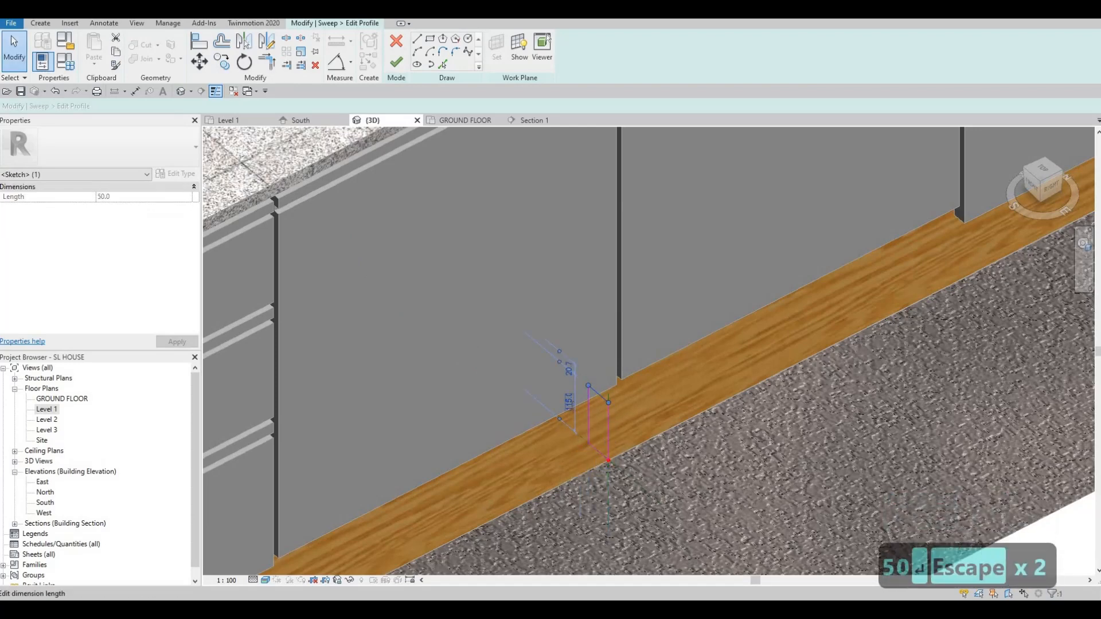
click(569, 402)
text(100)
key(Return)
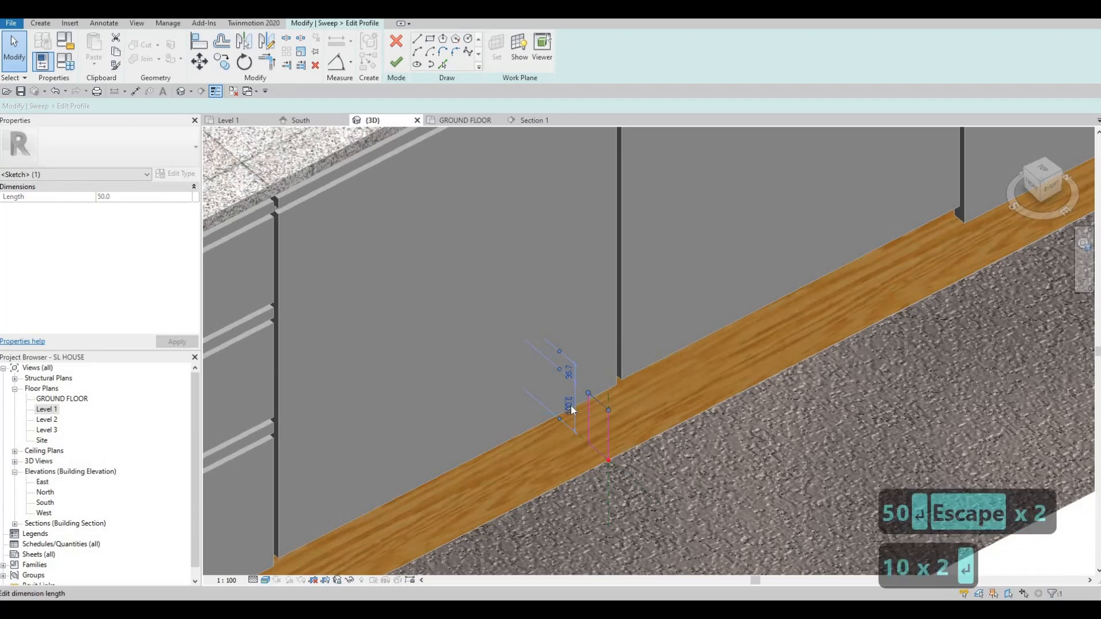
key(Escape)
key(Escape)
scroll(571, 406, down, 2)
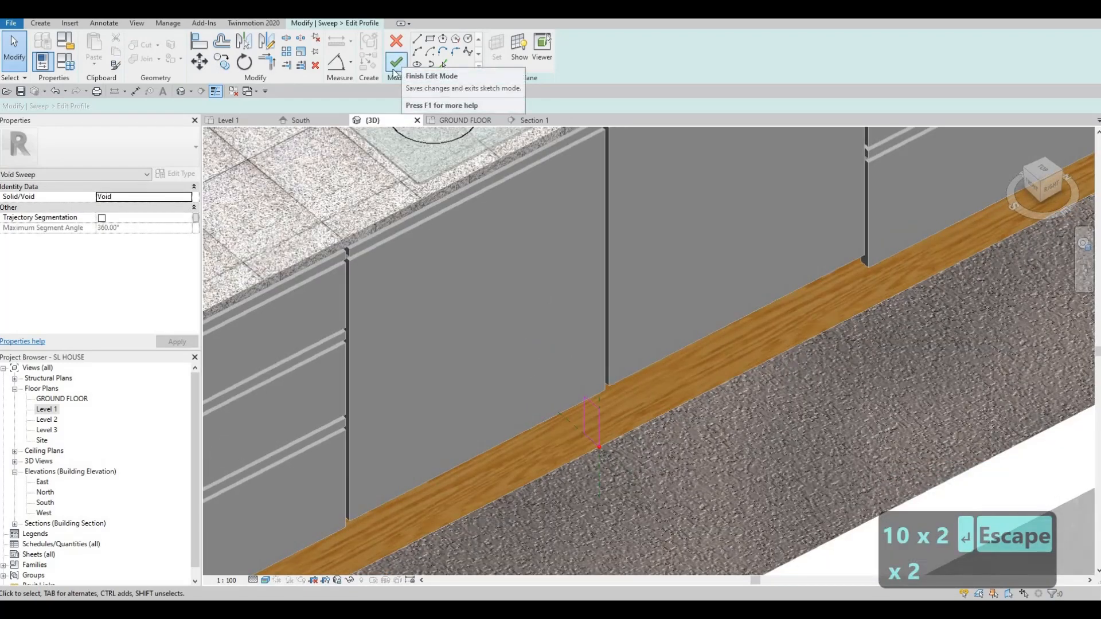
Step: Finish the profile and void sweep to cut the toe kick, and finish the in-place model
click(403, 60)
click(327, 24)
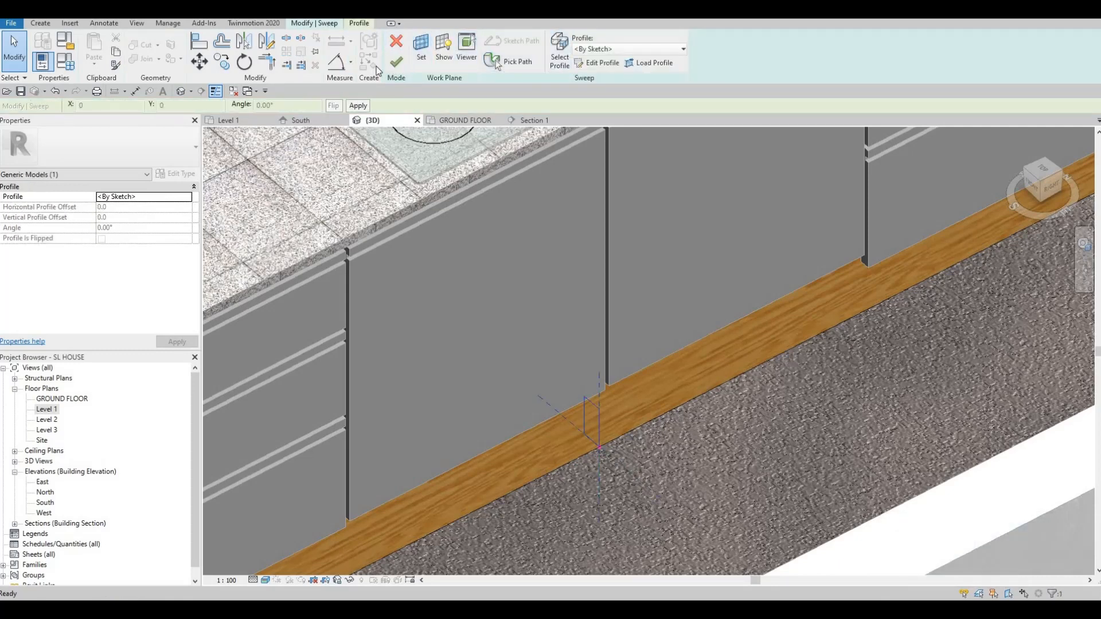
click(396, 60)
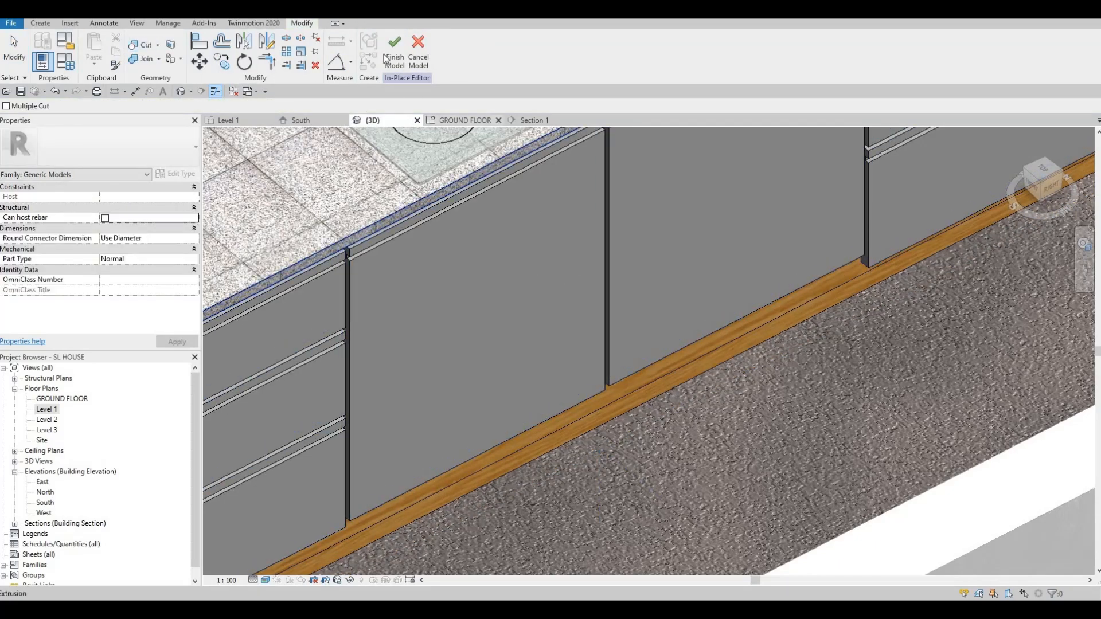
click(390, 59)
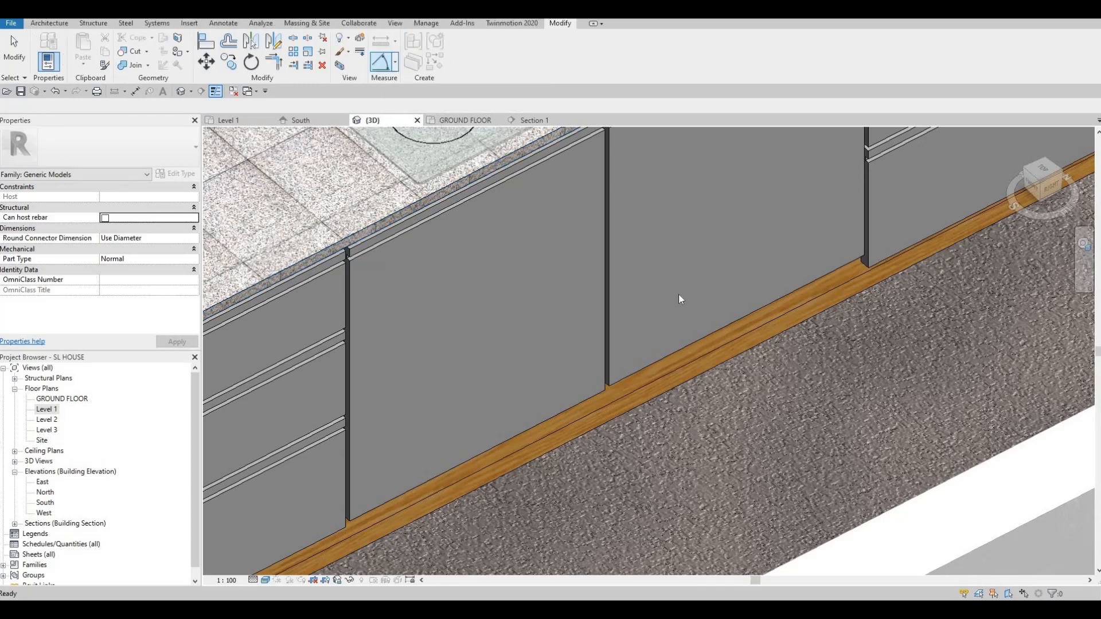
Step: In the Section 1 view, lower the two-drawer unit's bottom front edge to just above the toe-kick line
shift+middle_drag(701, 265, 806, 191)
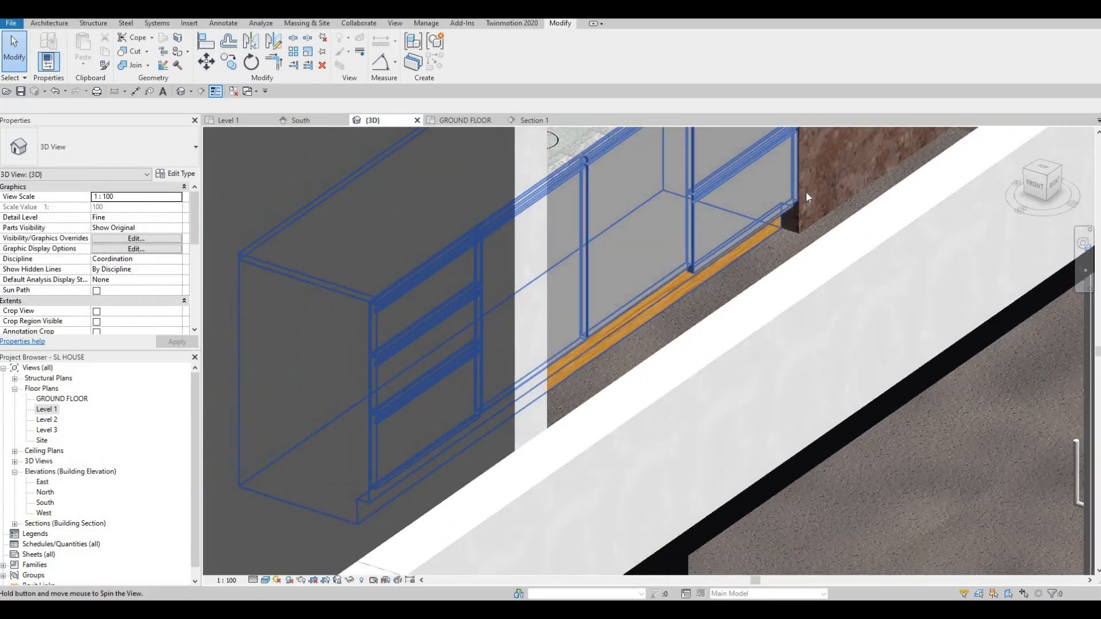
key(Escape)
scroll(781, 208, up, 4)
scroll(777, 211, up, 2)
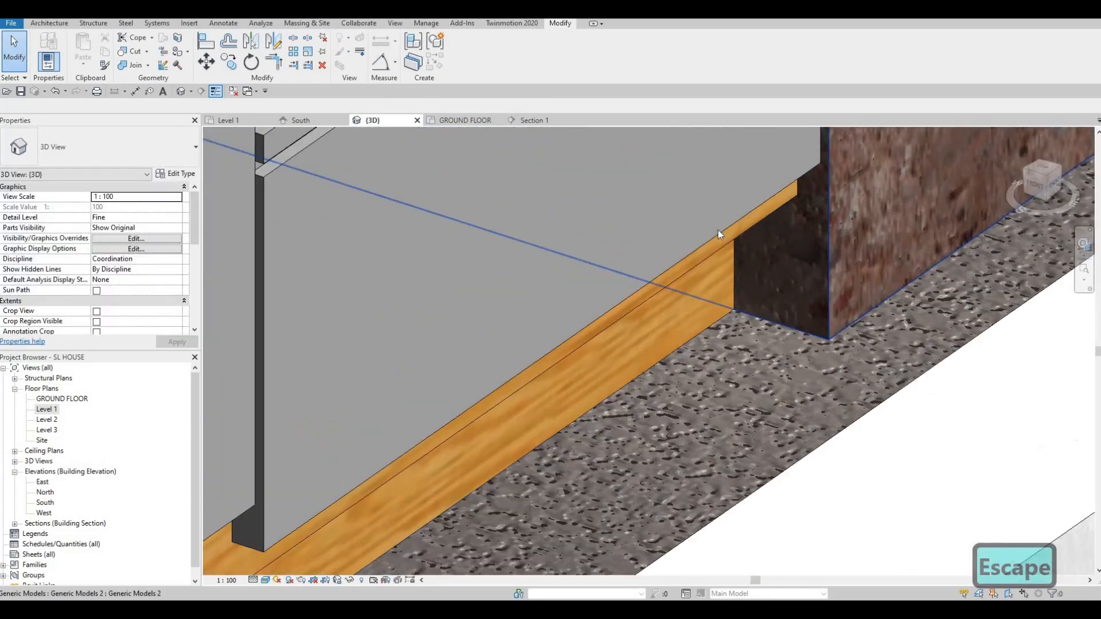
shift+middle_drag(610, 301, 644, 326)
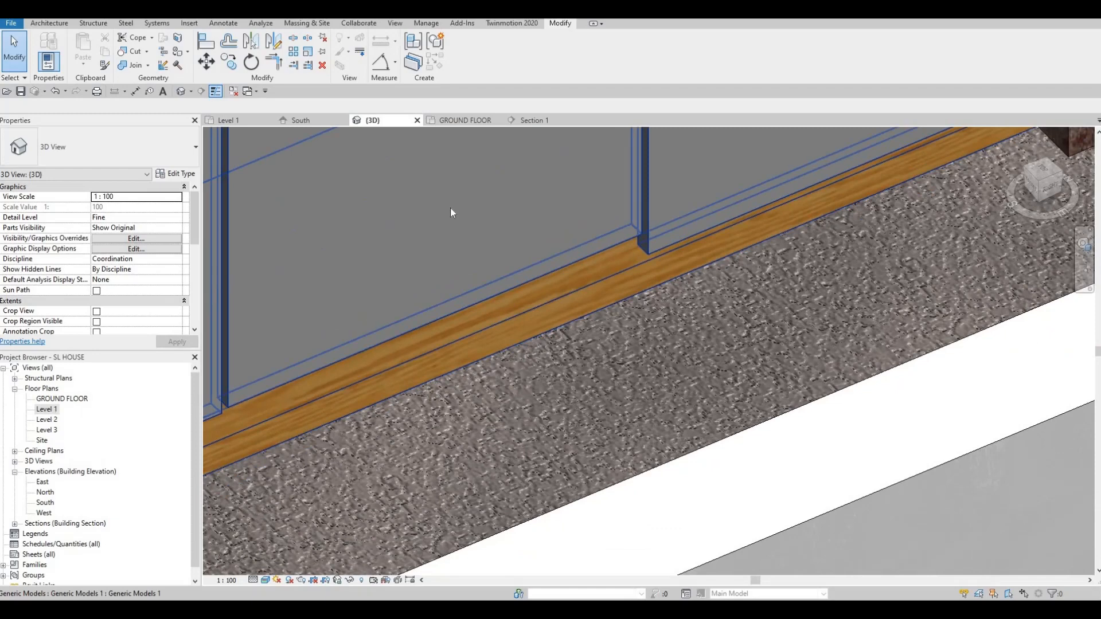
click(535, 120)
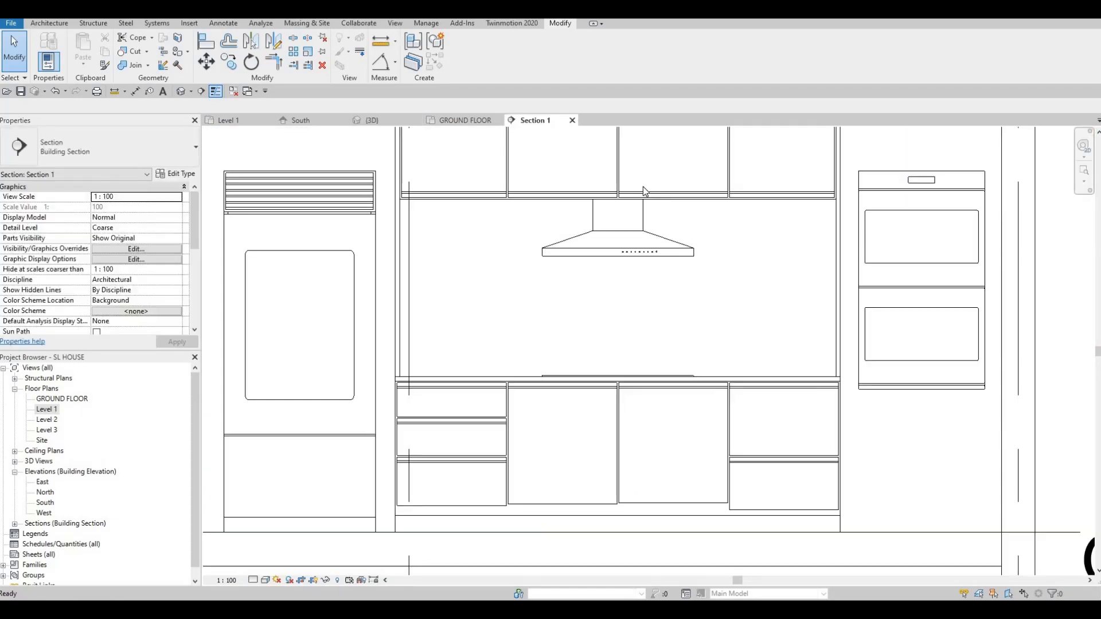
scroll(705, 373, up, 5)
scroll(705, 373, up, 2)
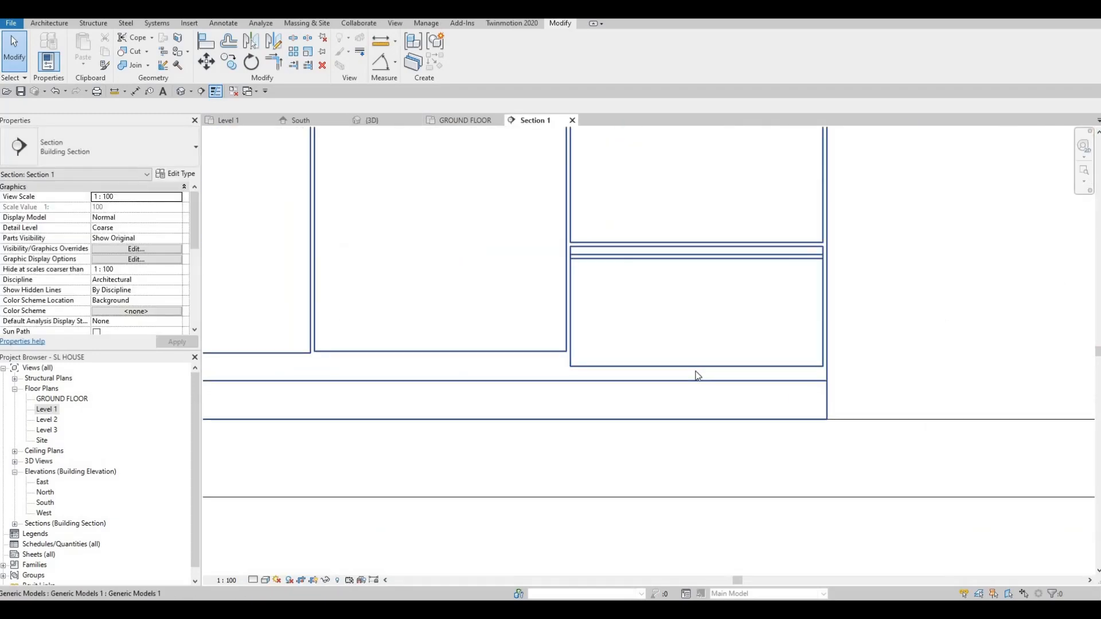
click(697, 376)
scroll(698, 378, up, 2)
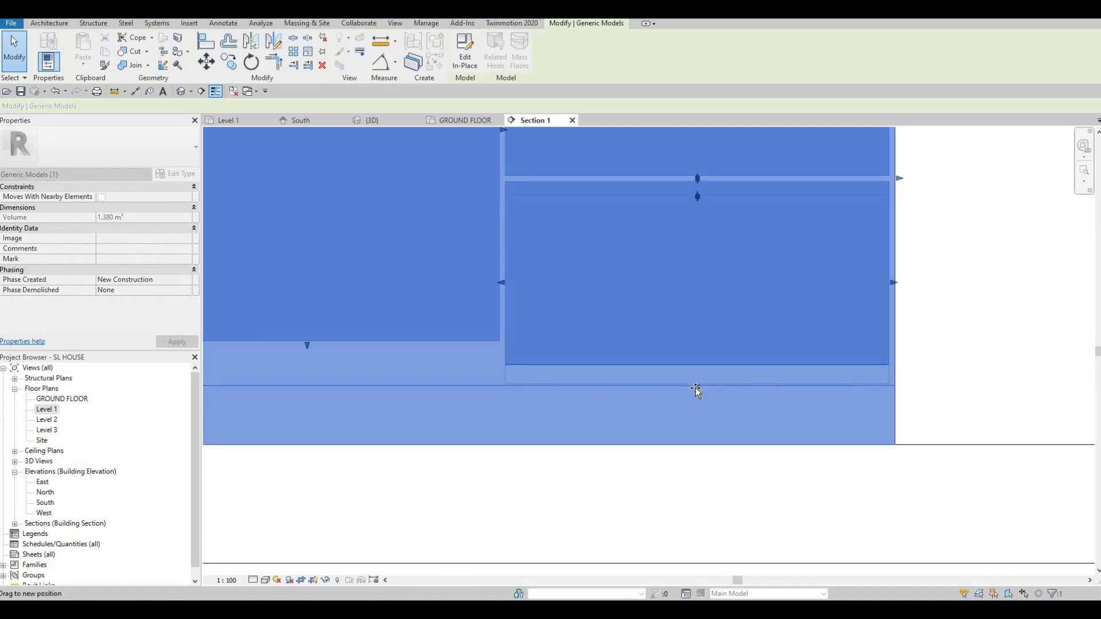
drag(696, 389, 696, 393)
key(Escape)
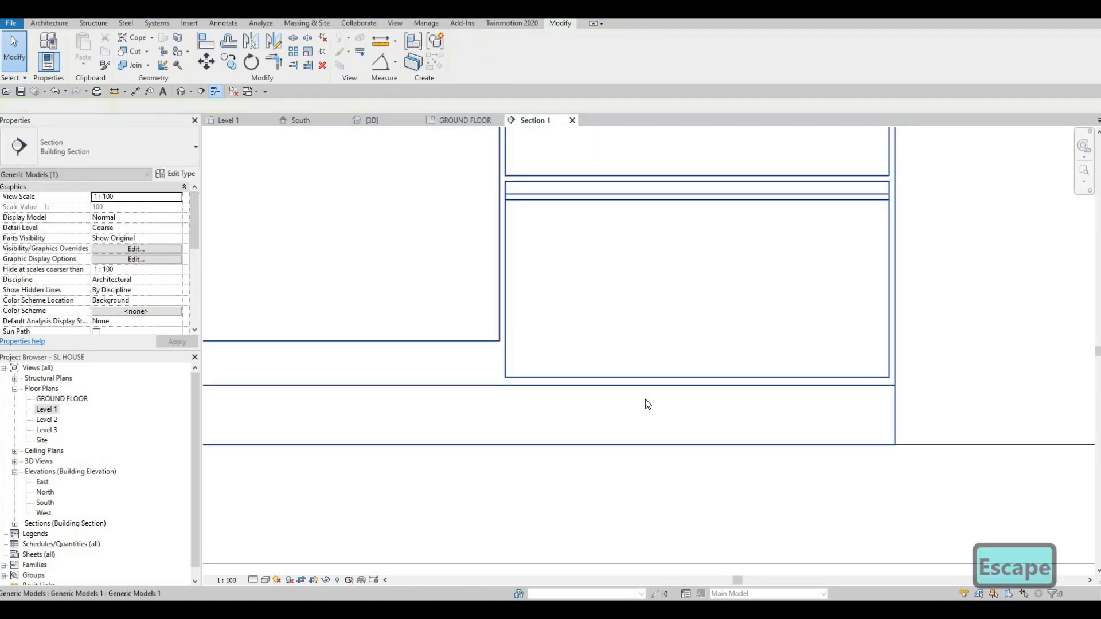
Step: In the Section 1 view, lower the two-drawer unit's bottom front edge onto the toe-kick line
middle_drag(639, 369, 720, 353)
scroll(720, 353, down, 1)
middle_drag(528, 360, 687, 341)
key(Escape)
scroll(779, 339, down, 1)
key(Escape)
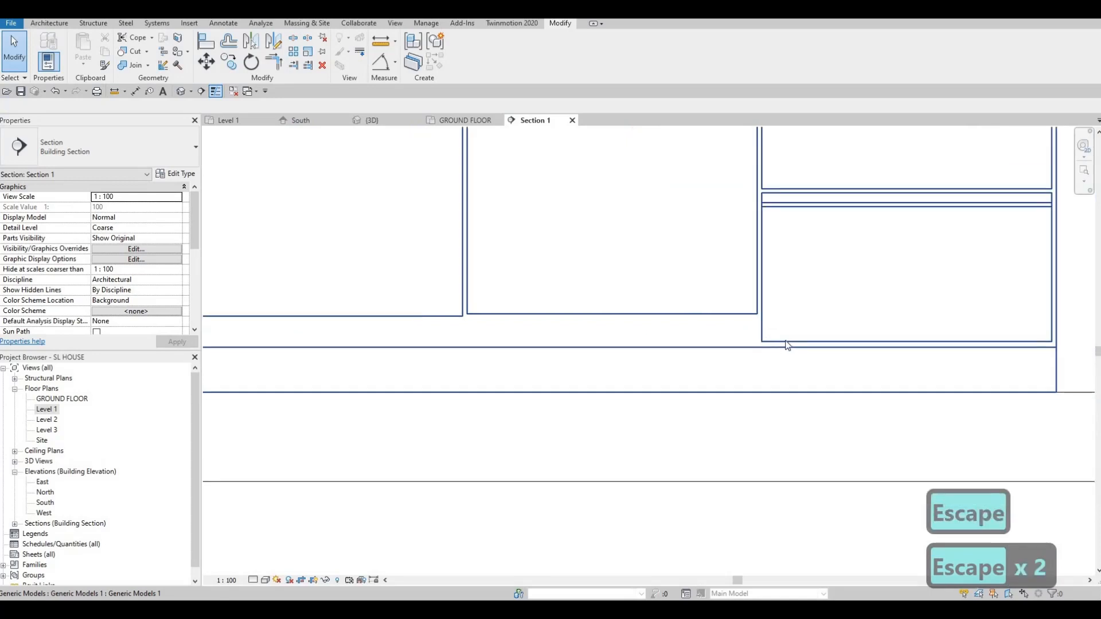
scroll(791, 351, down, 4)
scroll(814, 353, up, 4)
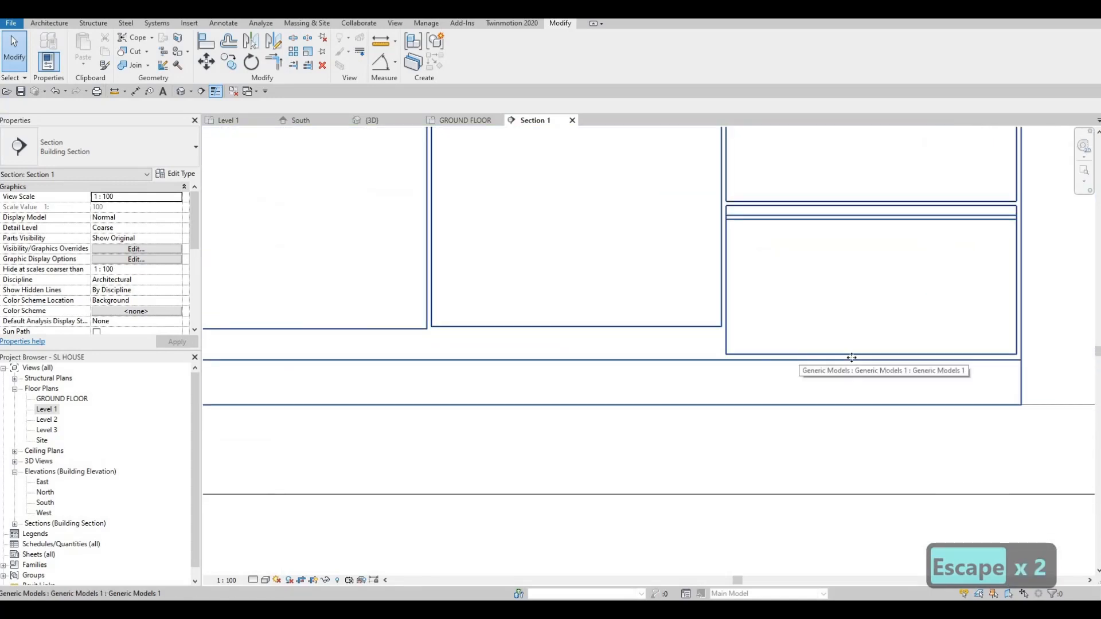
click(852, 358)
scroll(883, 358, up, 2)
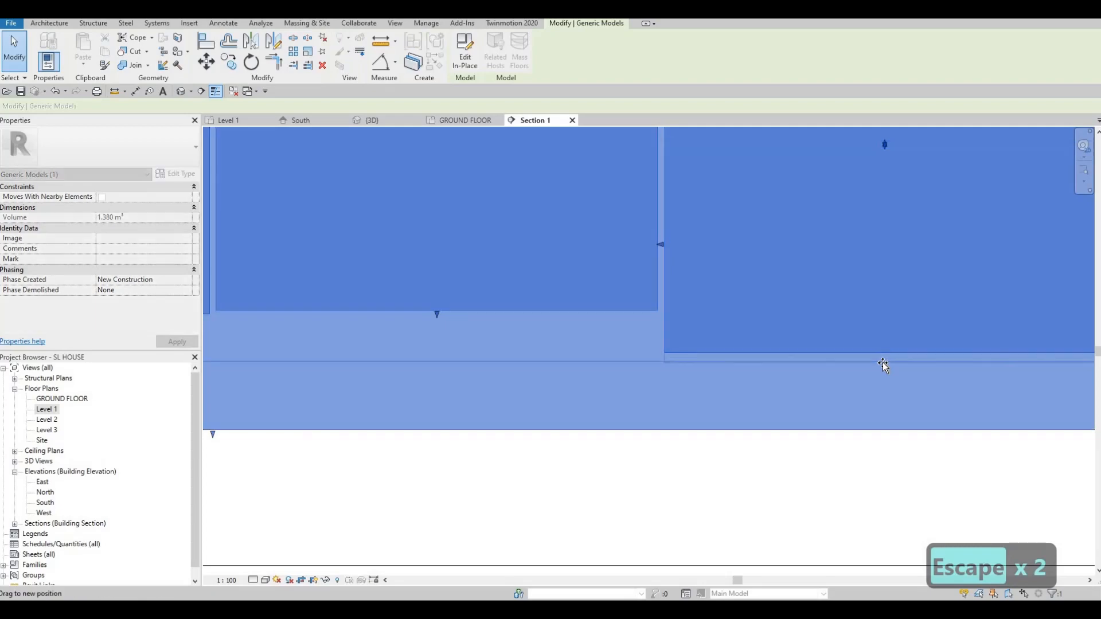
key(Escape)
key(Escape)
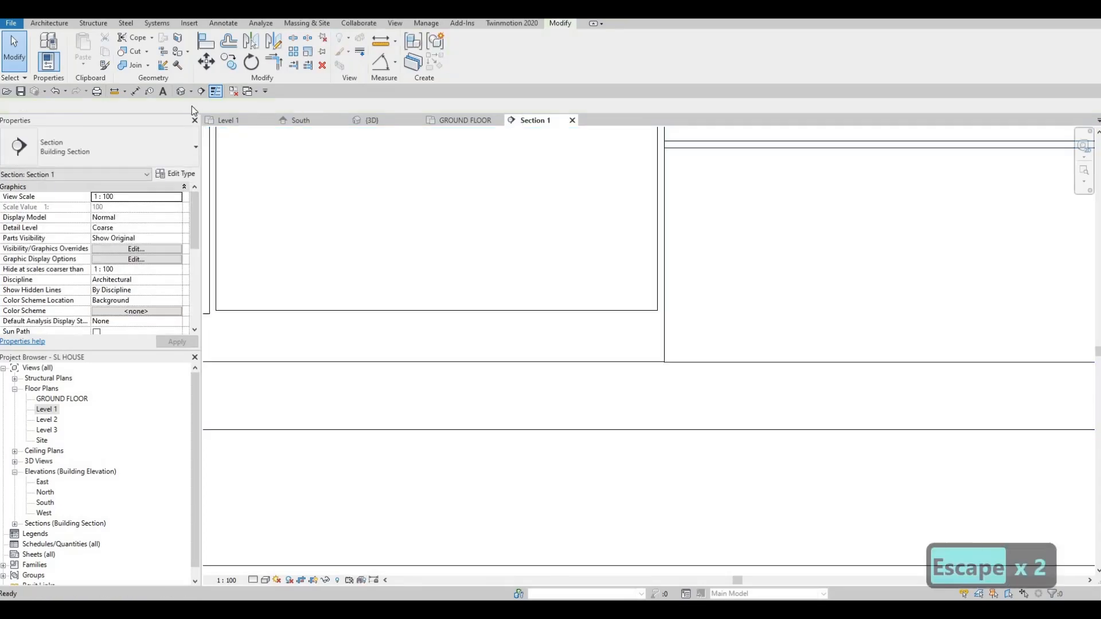
Step: In the 3D view, use Align to bring the bottom of the door beside the two-drawer unit down to the toe-kick edge
key(ctrl+Tab)
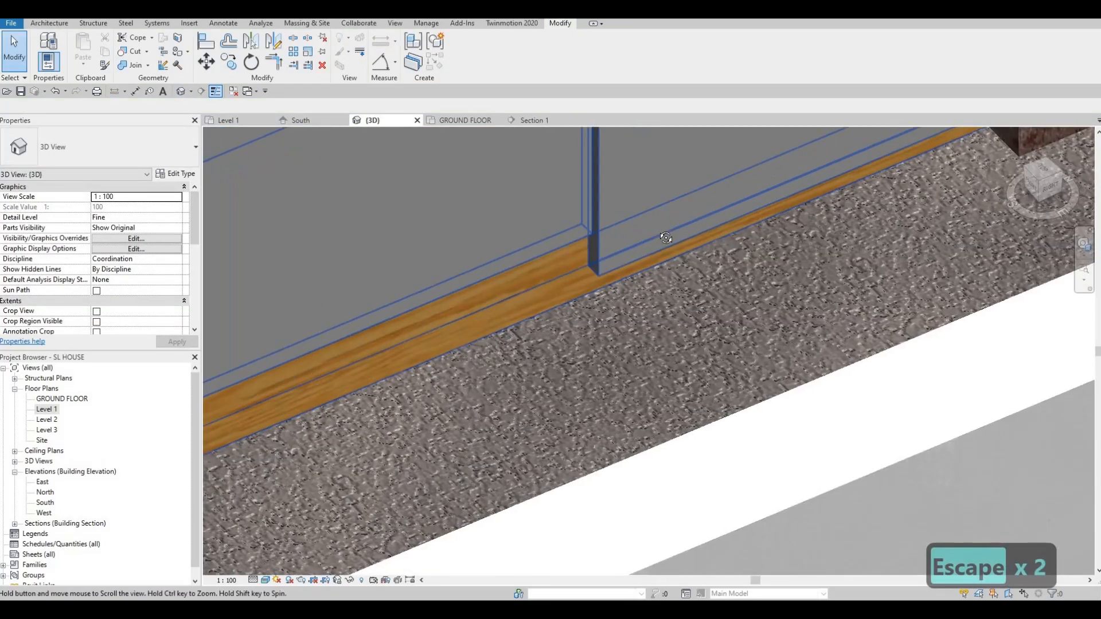
shift+middle_drag(659, 234, 658, 311)
key(Escape)
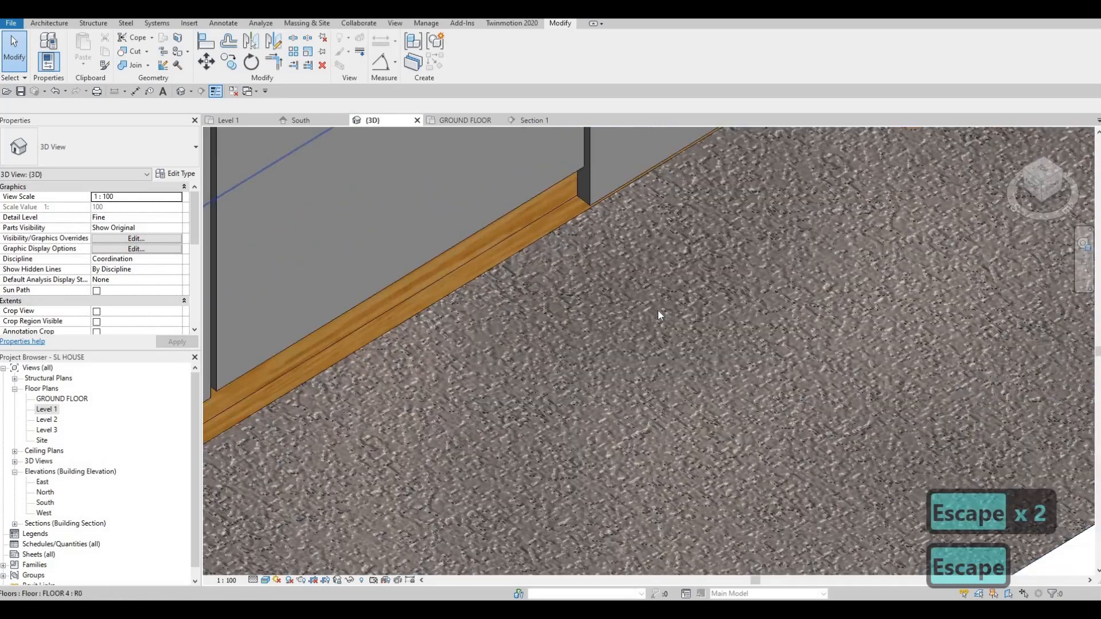
key(Escape)
key(a)
key(l)
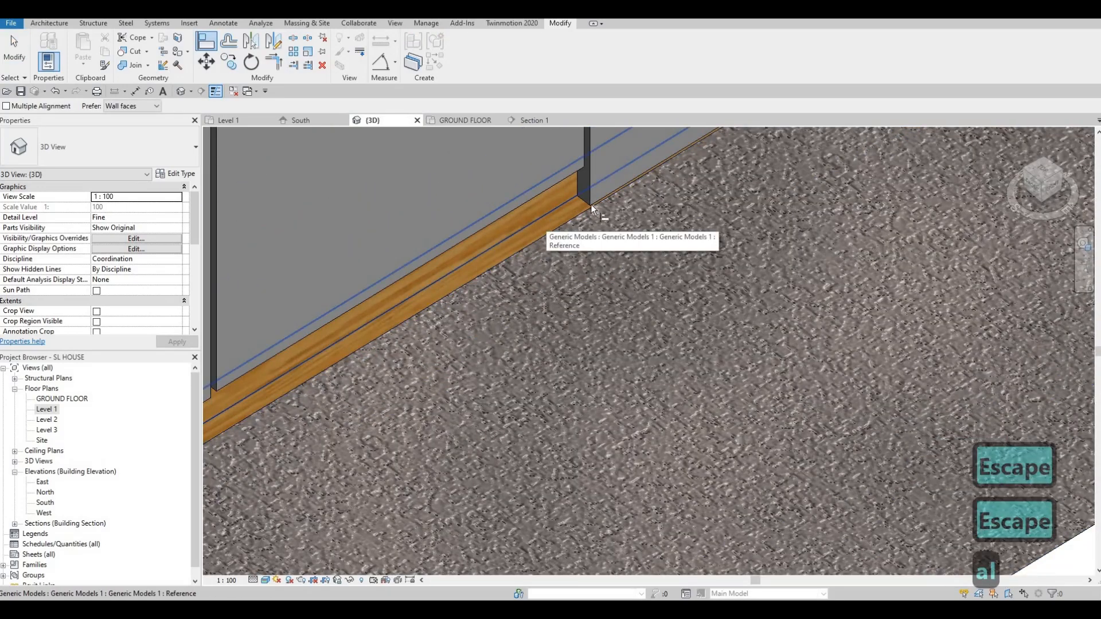
click(546, 213)
click(575, 210)
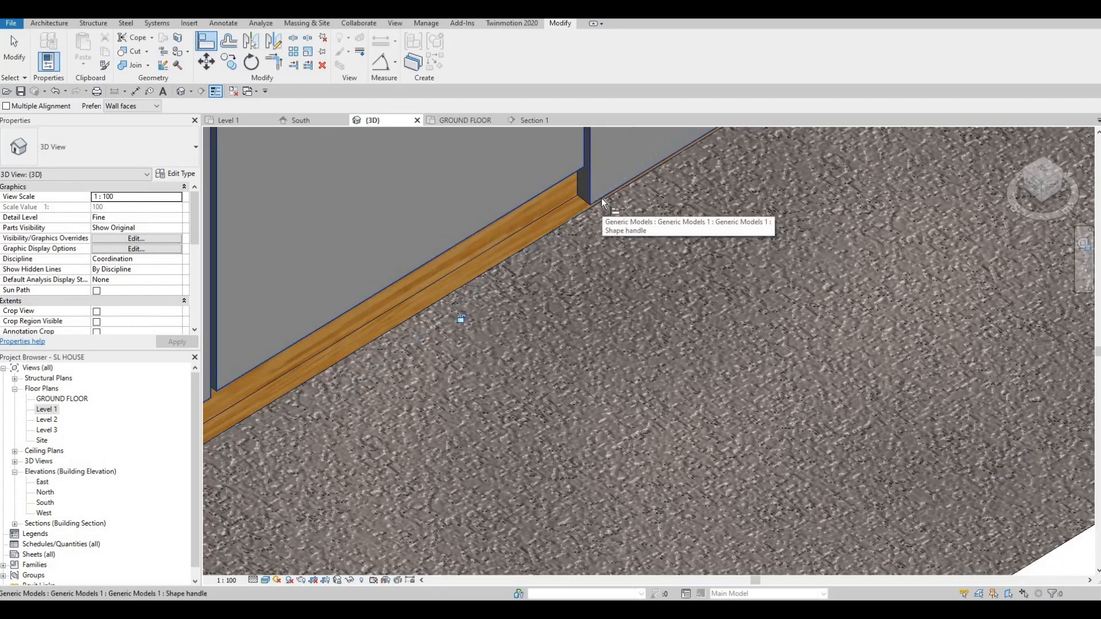
key(Tab)
click(556, 187)
click(556, 187)
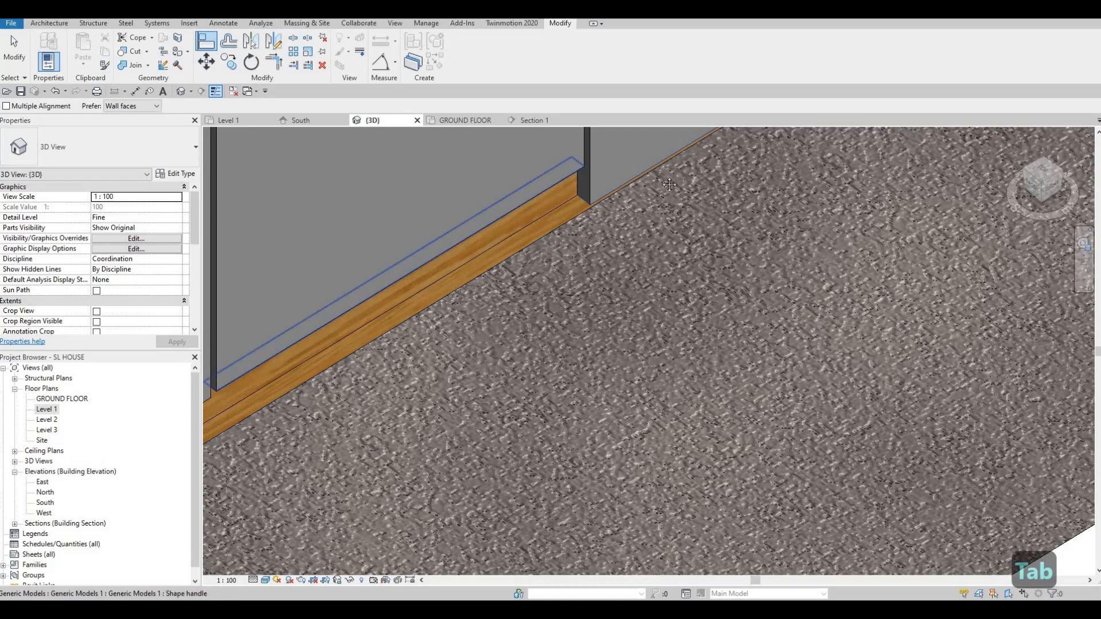
Step: Align the bottom face of the second door with the lowered bottom edge of the adjacent door
middle_drag(441, 362, 663, 307)
key(Tab)
key(Tab)
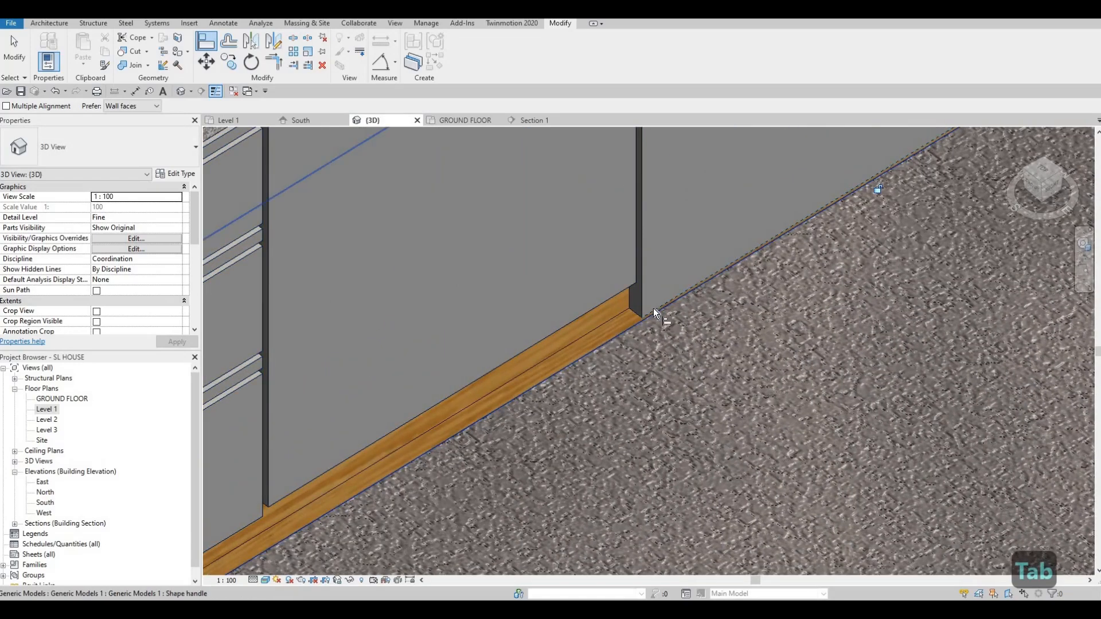
click(621, 308)
click(607, 299)
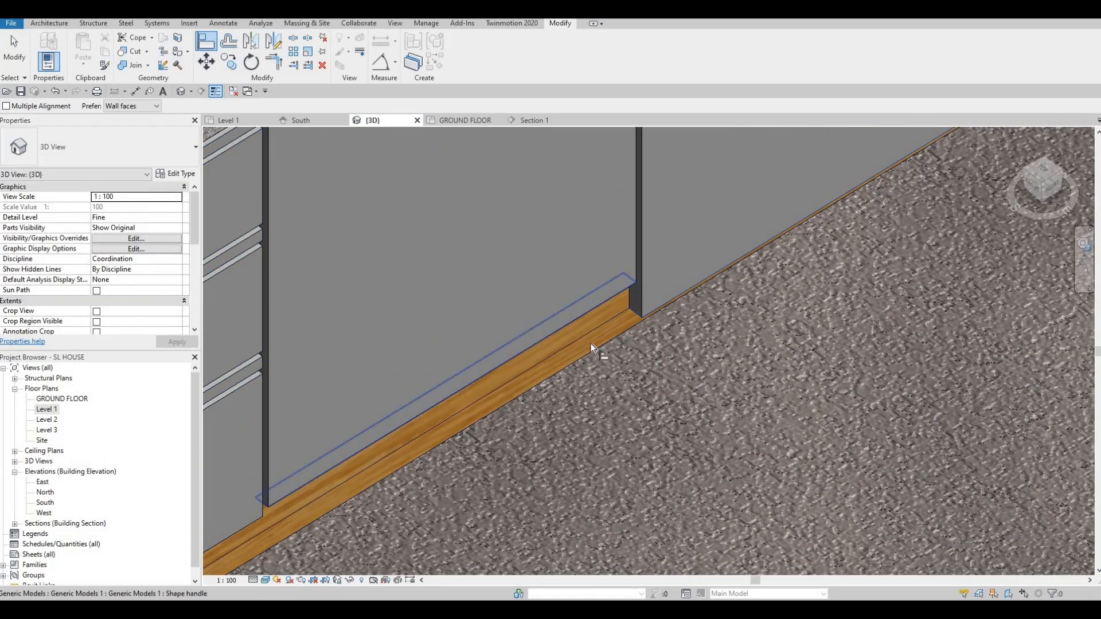
Step: Align the bottom of the drawer stack beside the second door with the lowered door fronts, and end the Align command
middle_drag(615, 344, 749, 268)
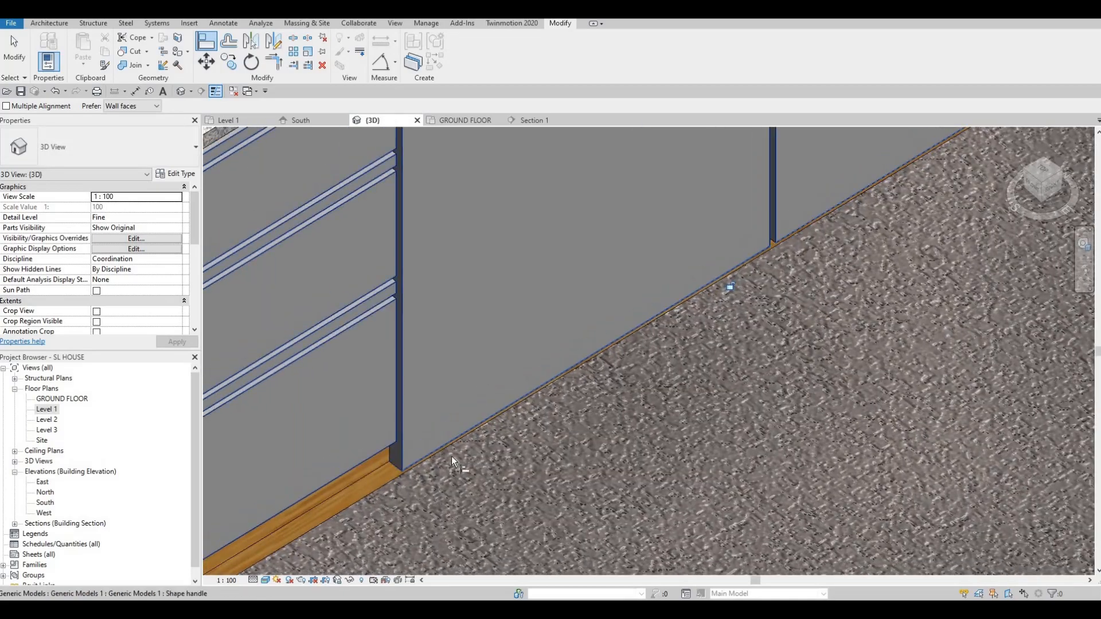
click(421, 457)
key(Escape)
key(Escape)
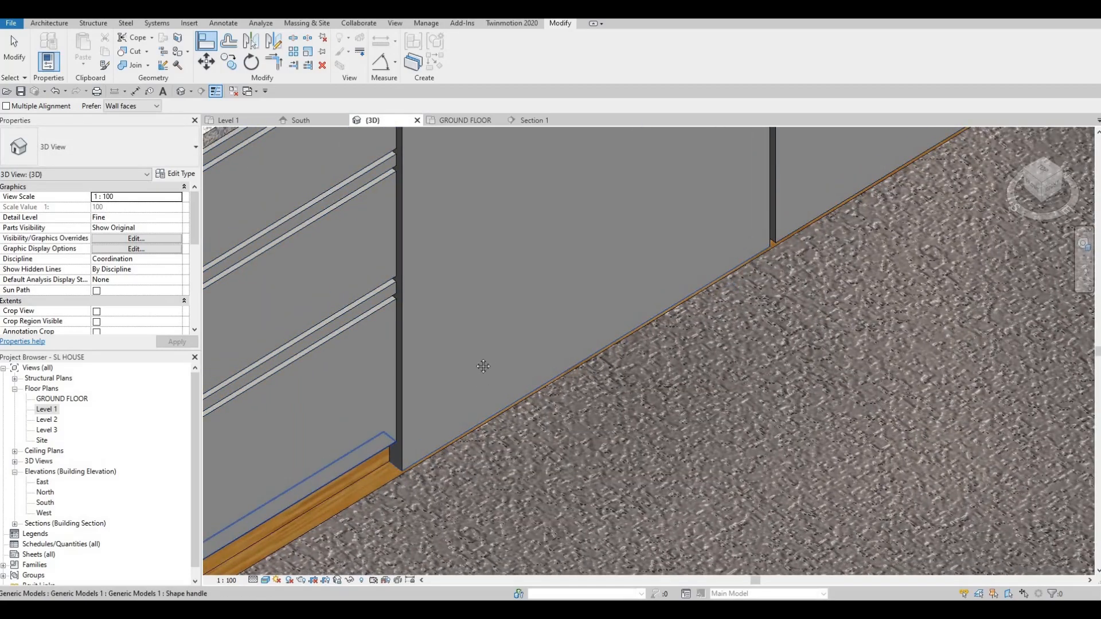
Step: Examine the base cabinet fronts and the whole kitchen from several angles in the 3D view
shift+middle_drag(512, 355, 790, 473)
key(Escape)
shift+middle_drag(786, 413, 857, 367)
key(Escape)
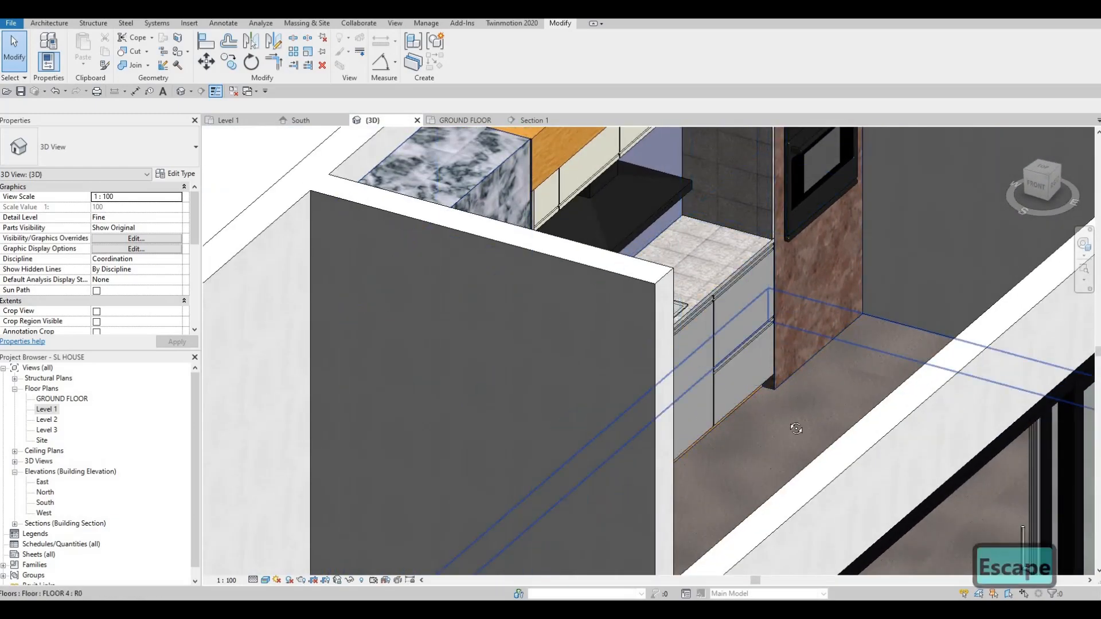
shift+middle_drag(797, 428, 759, 436)
key(Escape)
scroll(696, 331, up, 2)
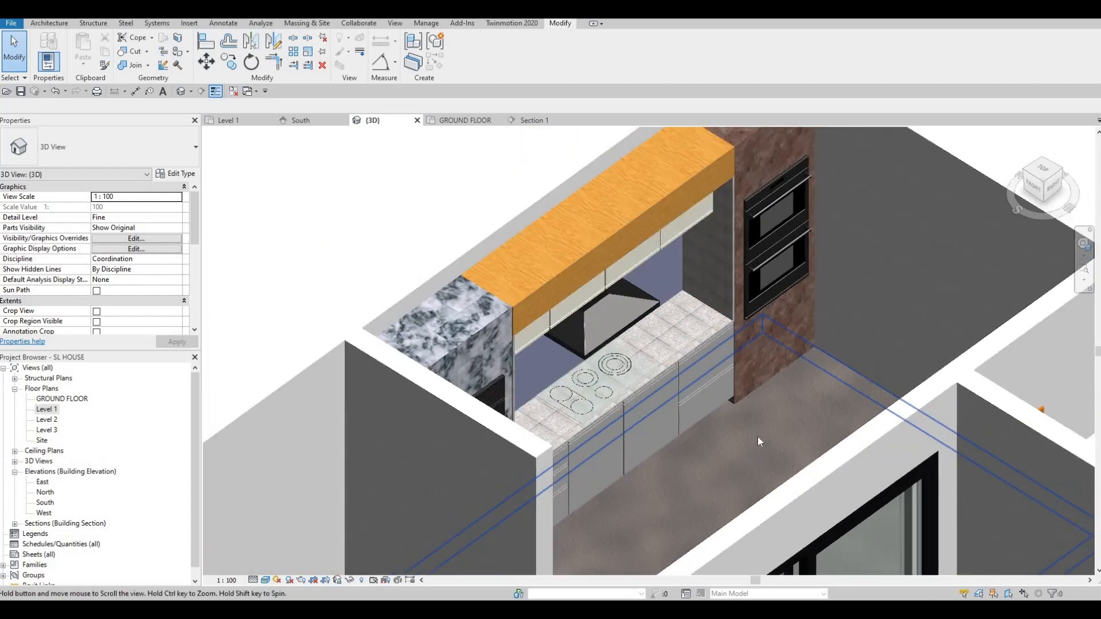